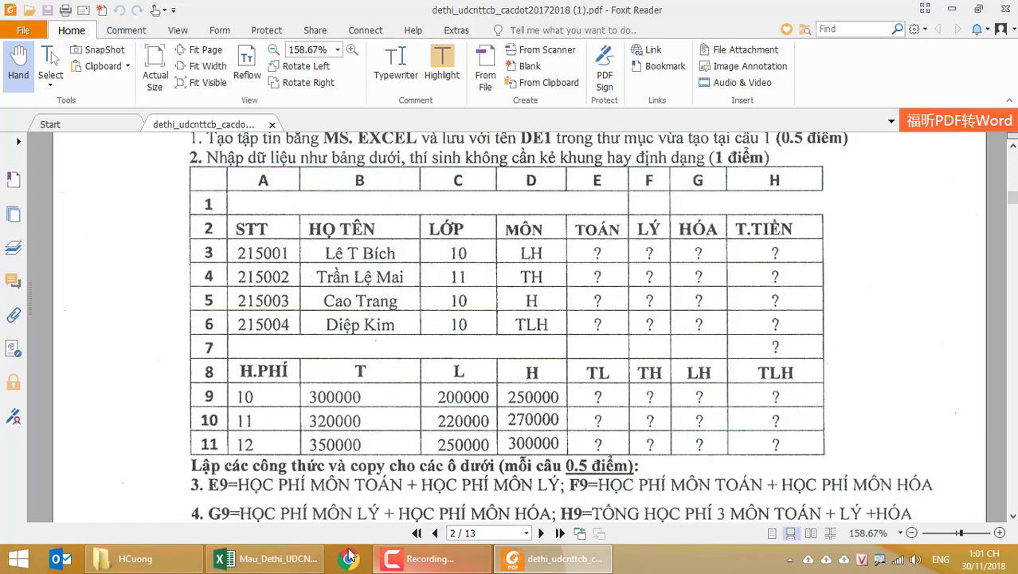
Switch to the Excel workbook and apply all borders to the tables in A2:H6 and A8:H11.
left_click(291, 557)
left_click_drag(47, 194, 624, 279)
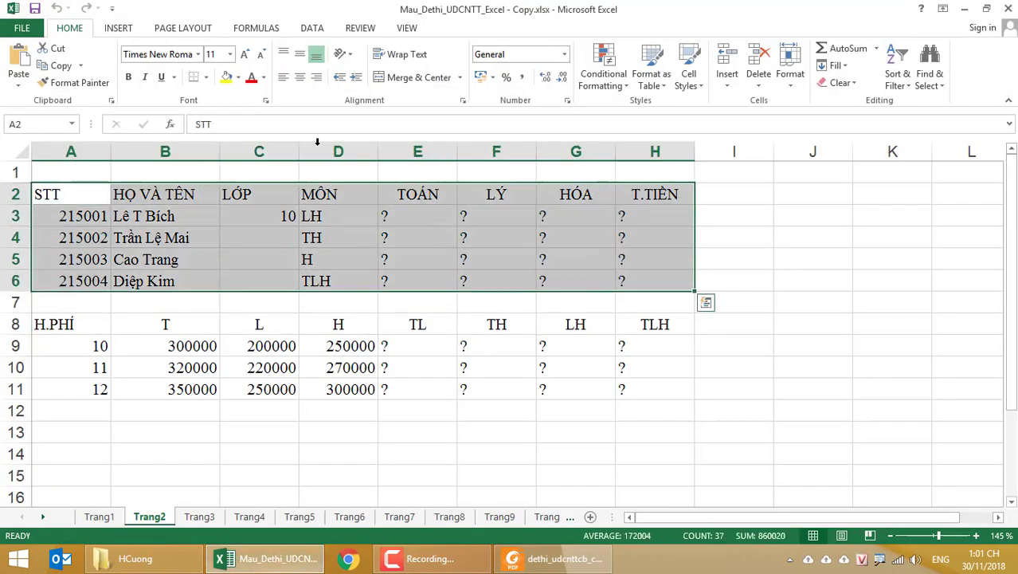
left_click(206, 76)
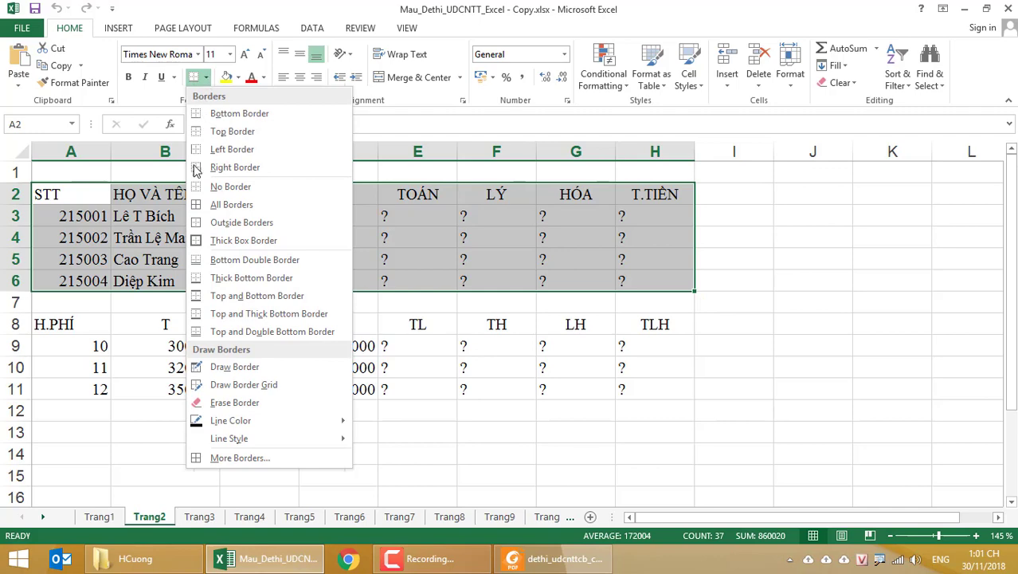
left_click(191, 204)
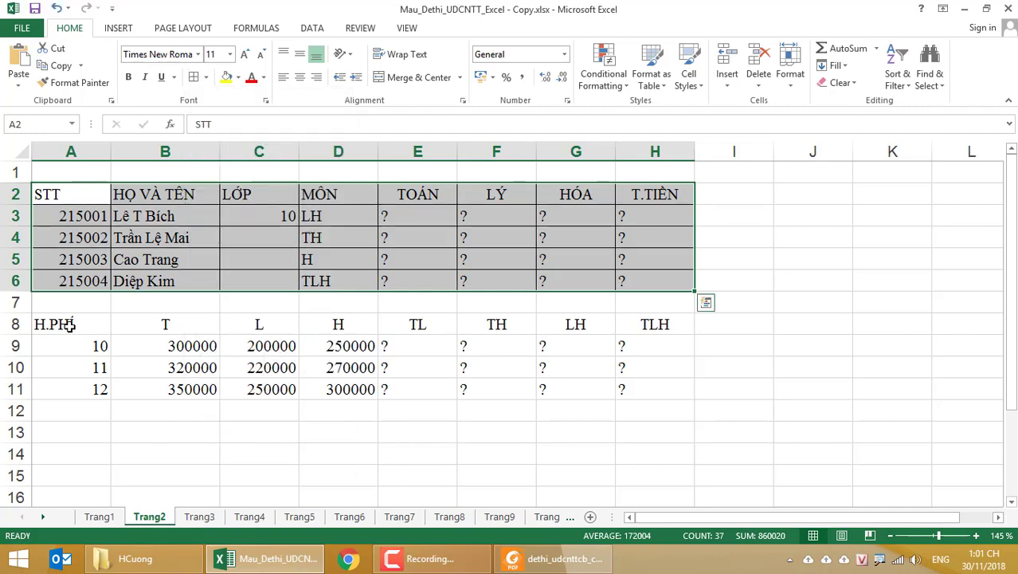
left_click_drag(70, 322, 645, 383)
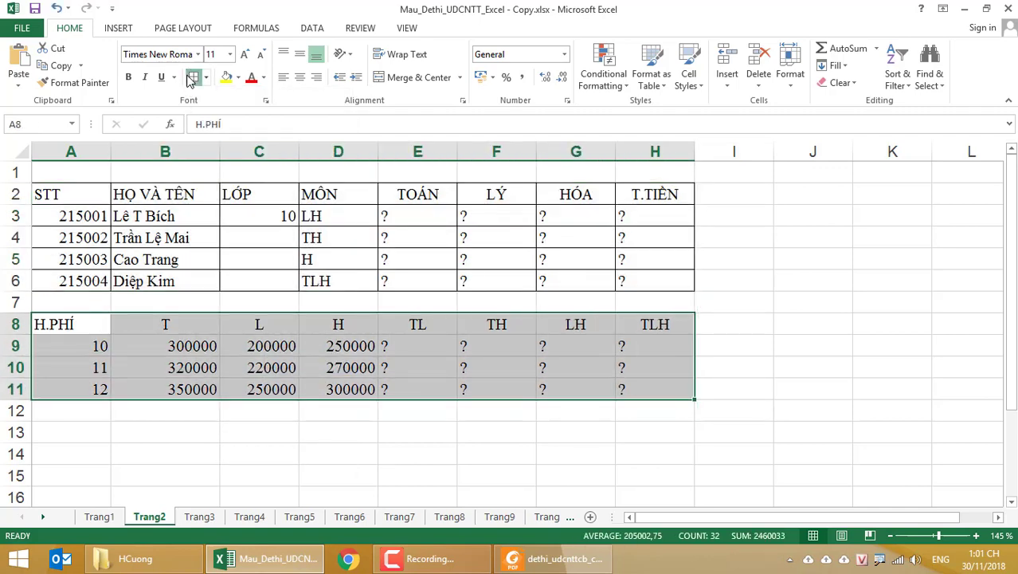
left_click(737, 365)
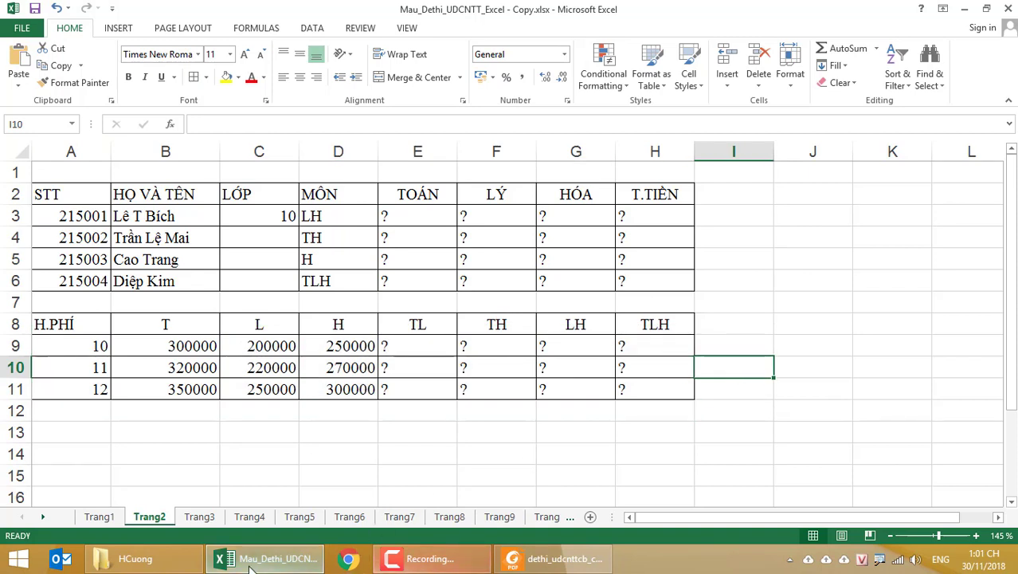
Check the exam PDF in Foxit Reader and enter the formula =B9+C9 in cell E9 of the Excel sheet.
left_click(549, 568)
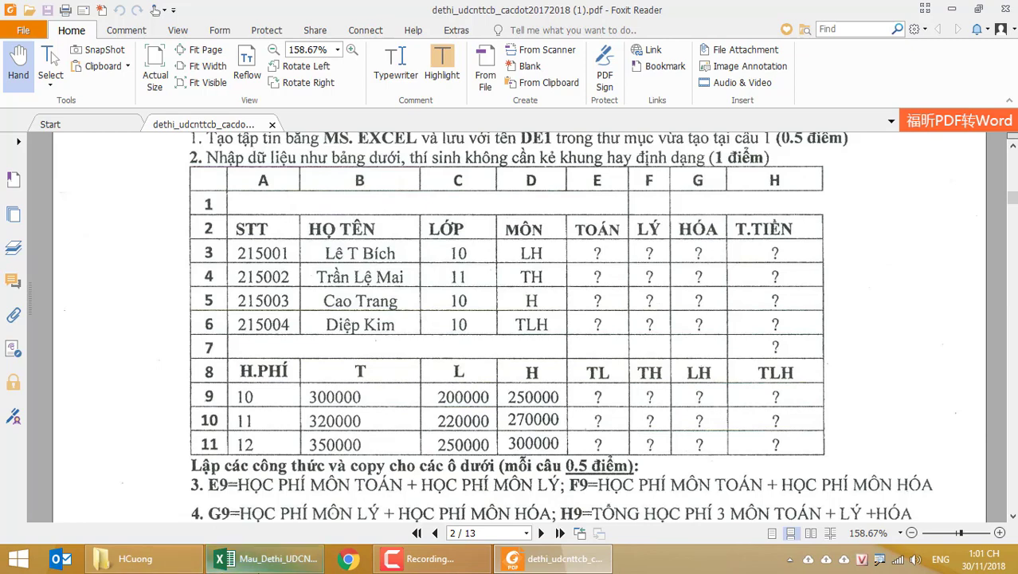
left_click(267, 558)
left_click(420, 351)
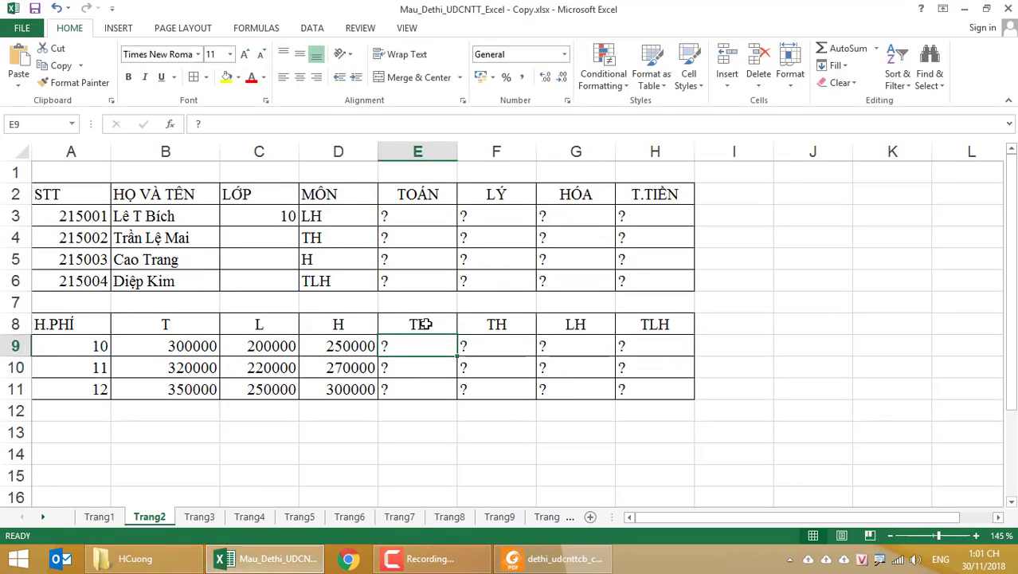
type("=")
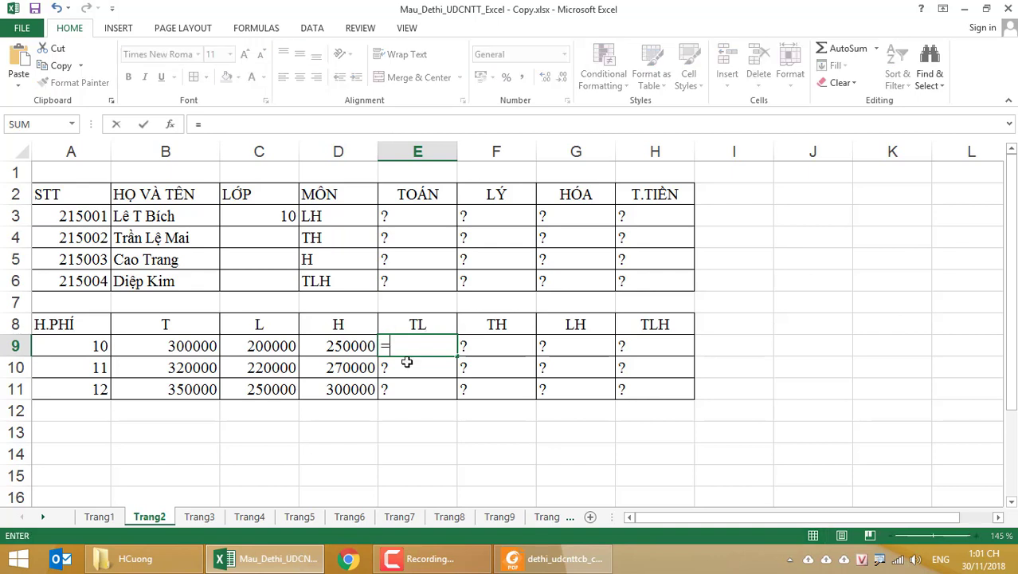
left_click(198, 345)
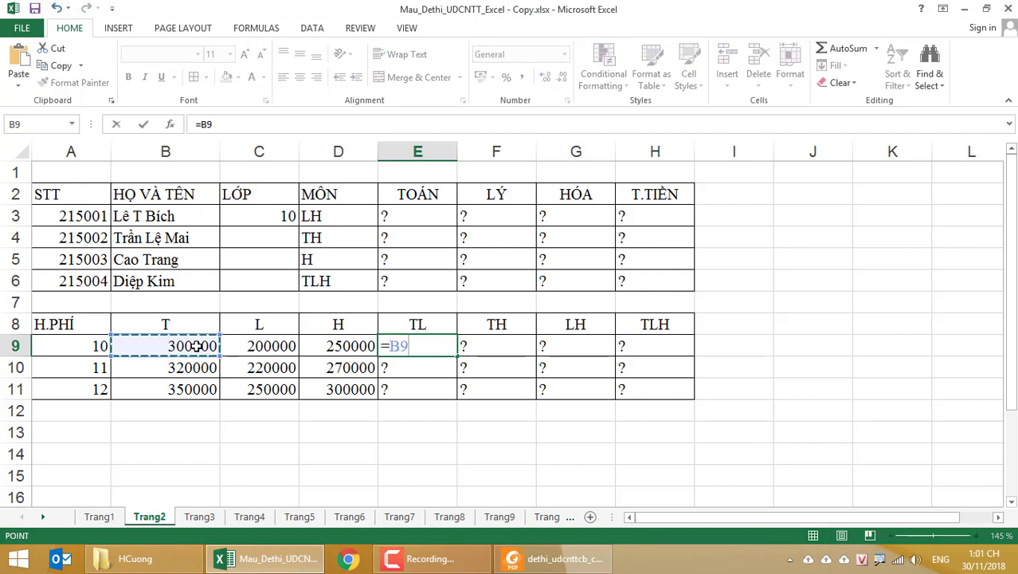
type("+")
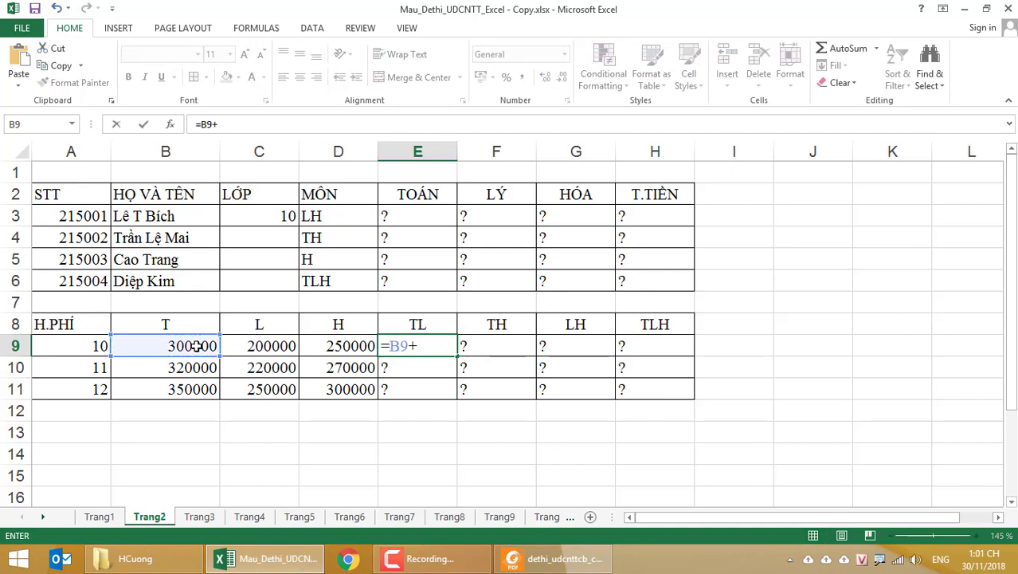
left_click(240, 347)
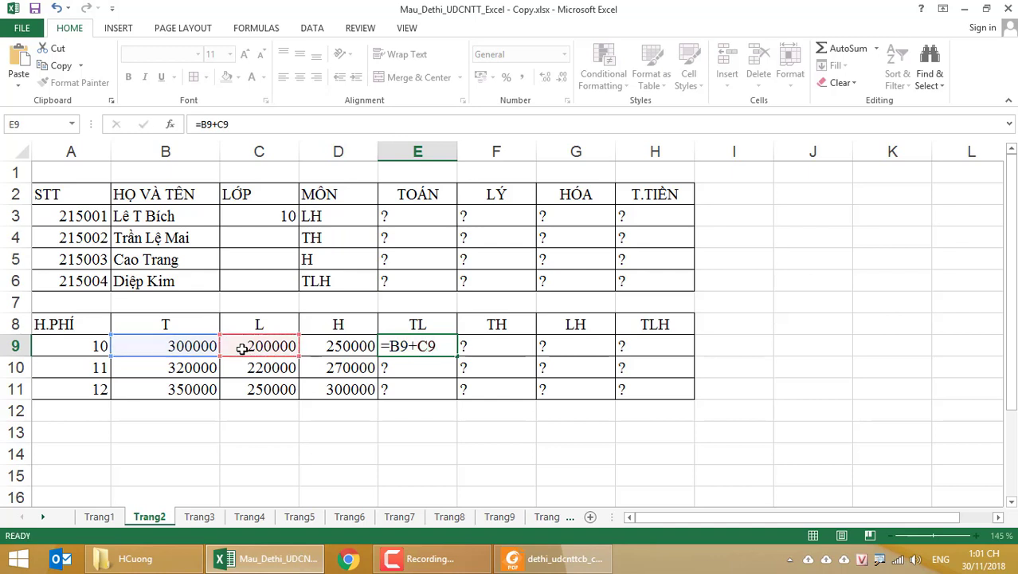
key("Return")
Enter the formula =B9+D9 in cell F9 to add the TOÁN and HÓA fees.
left_click(483, 343)
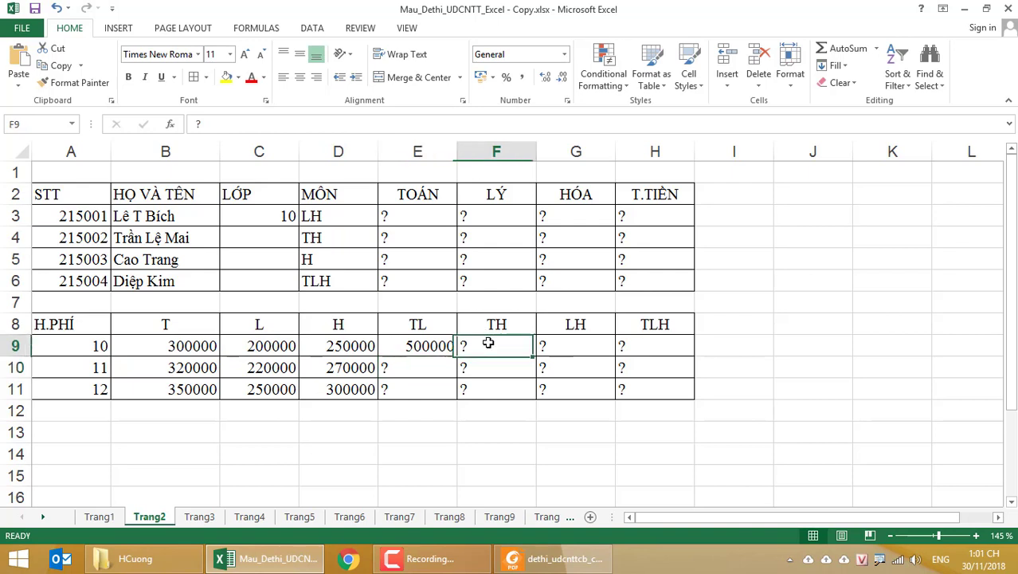
type("=")
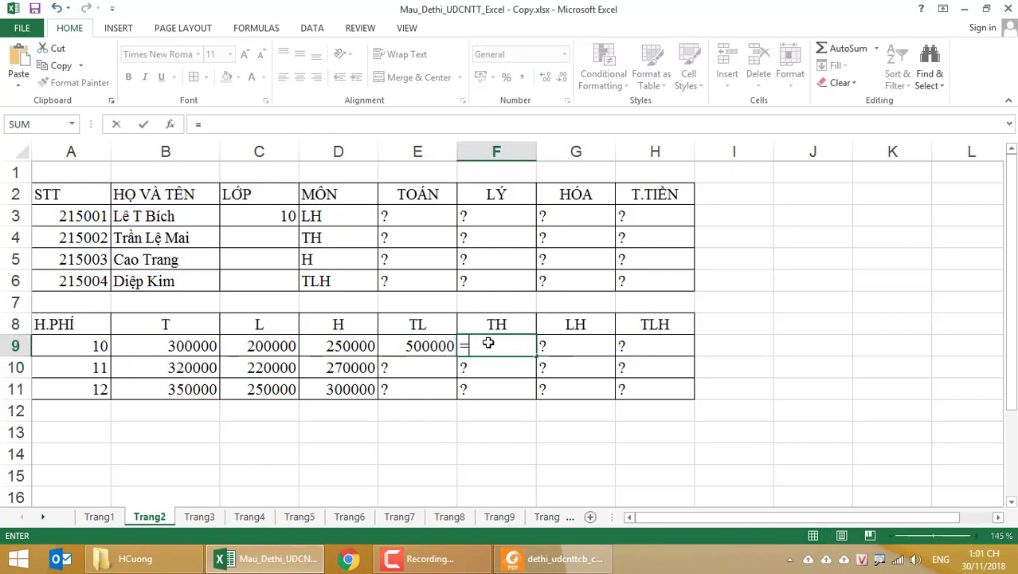
left_click(199, 345)
type("+")
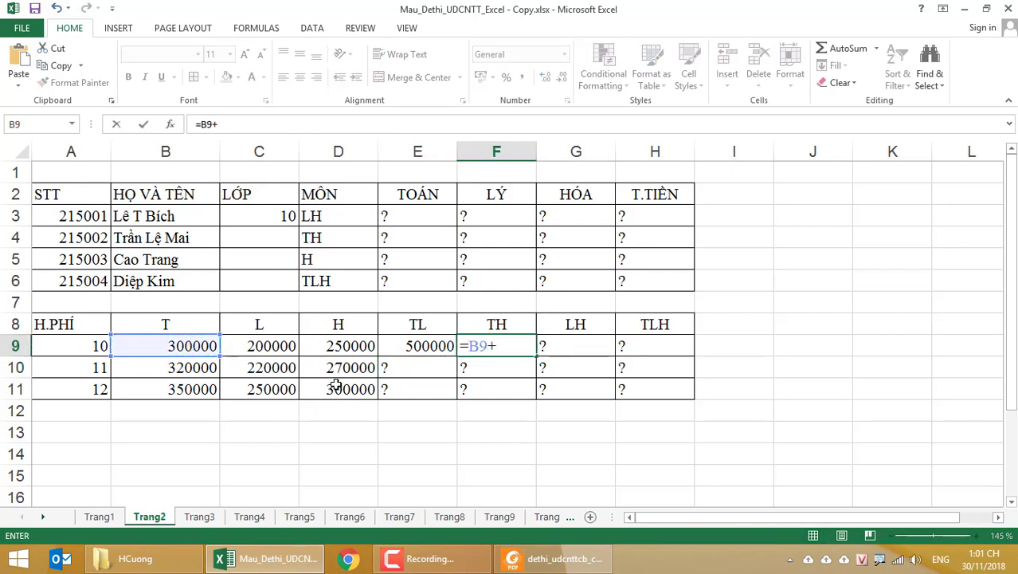
left_click(351, 351)
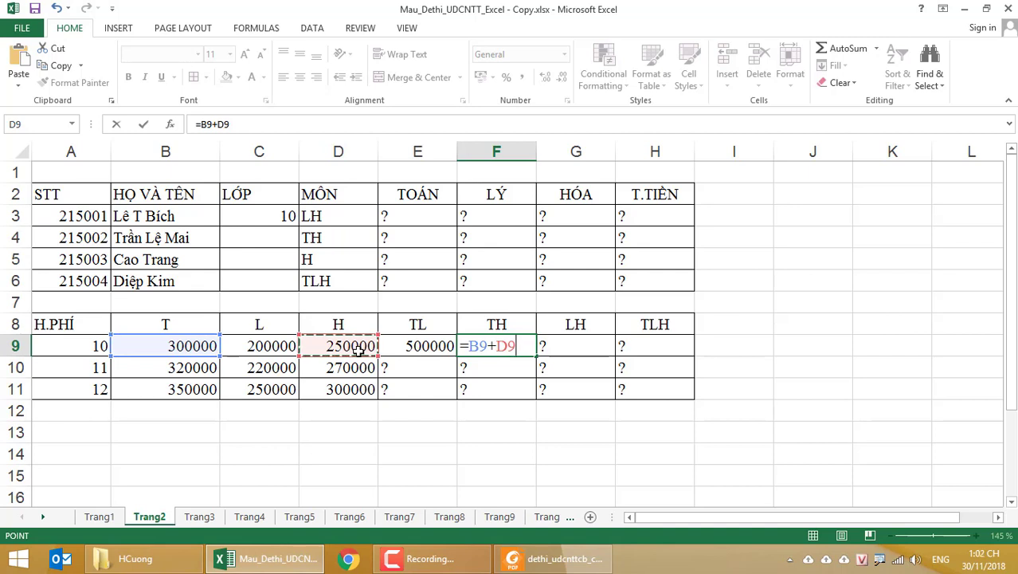
key("Return")
Enter the formula =C9+D9 in cell G9 to add the LÝ and HÓA fees.
left_click(584, 351)
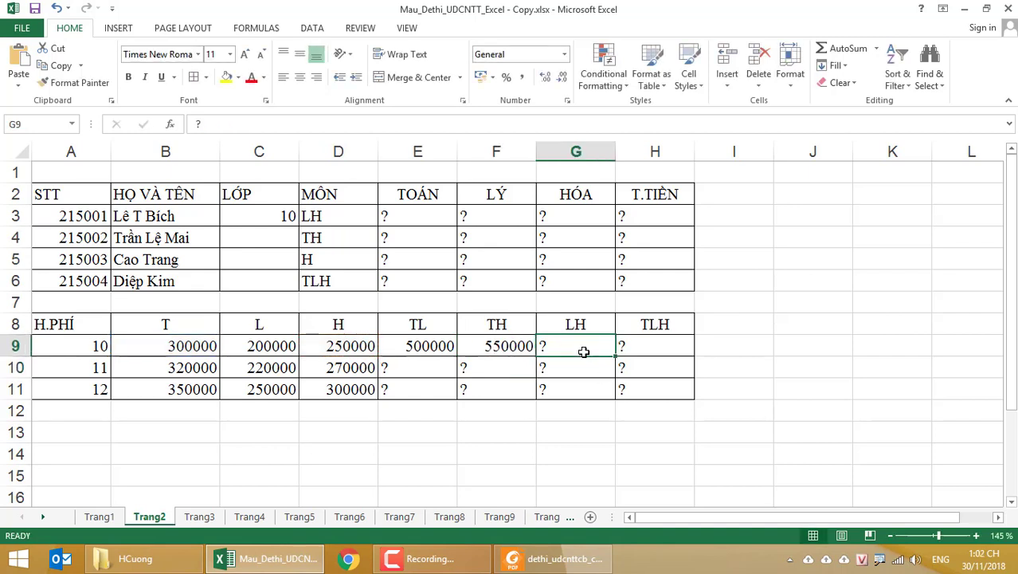
type("=")
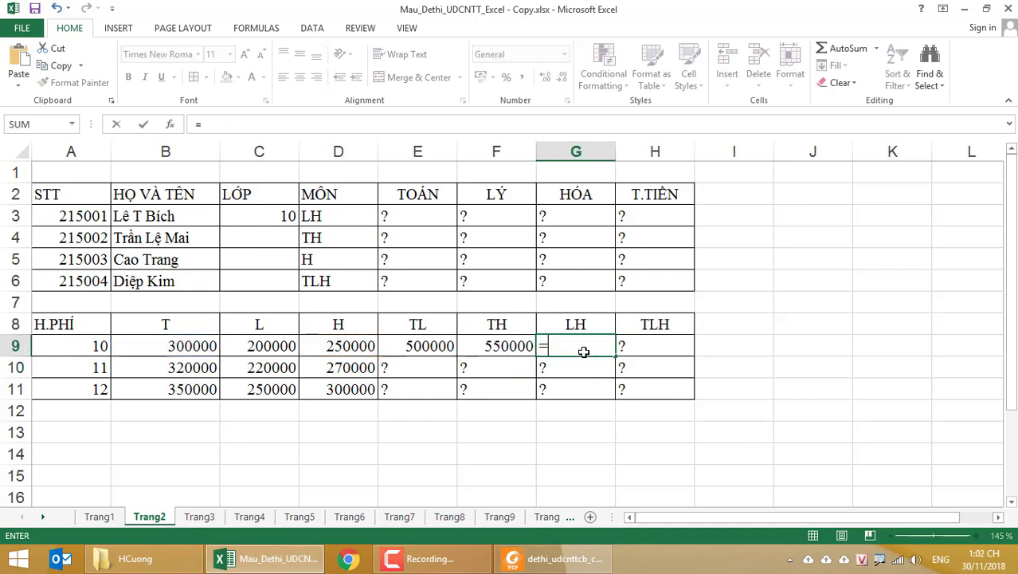
left_click(262, 346)
type("+")
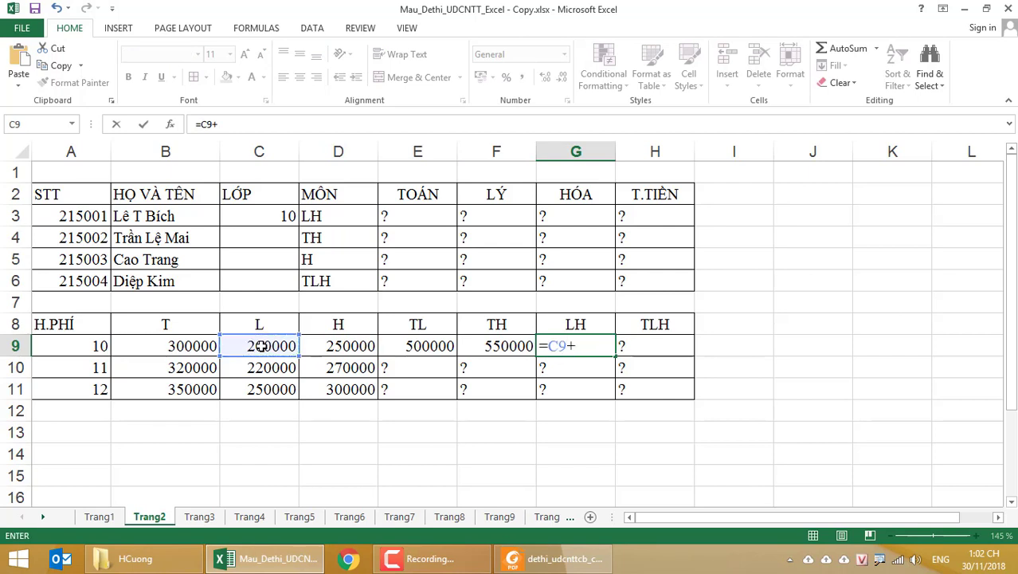
left_click(340, 349)
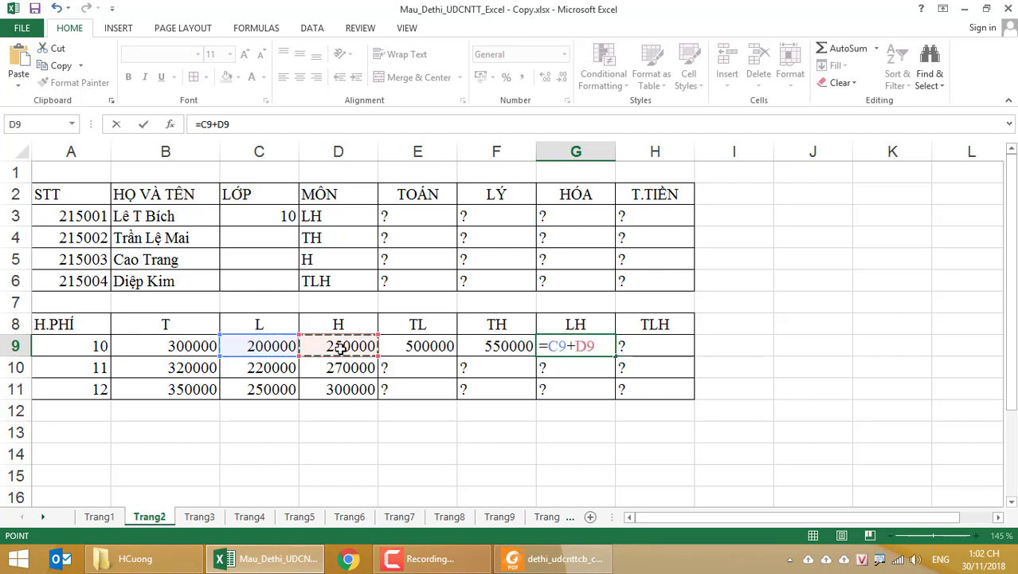
key("Return")
Enter the formula =sum(B9:D9) in cell H9 to total the fees of all three subjects.
left_click(651, 342)
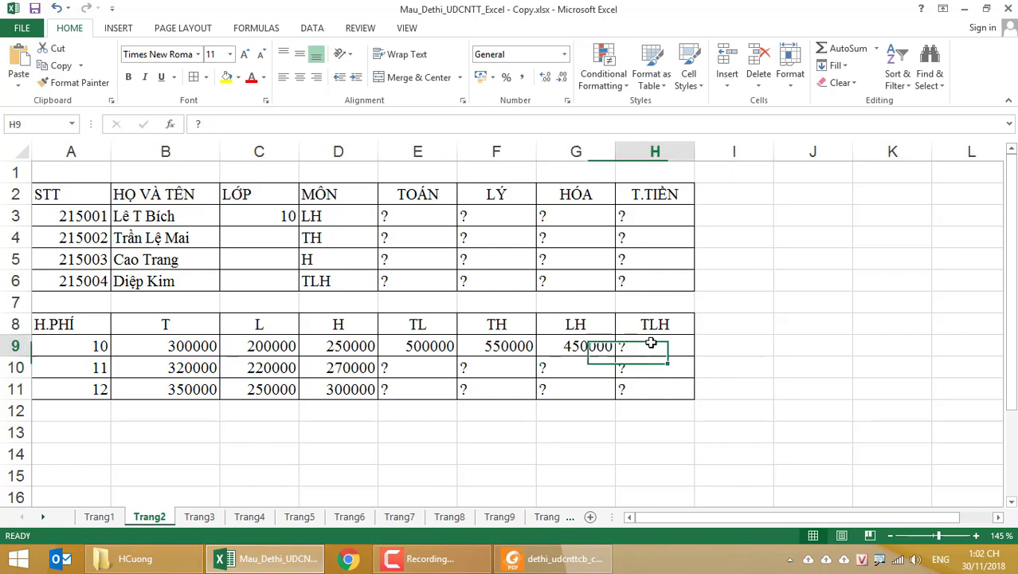
type("=")
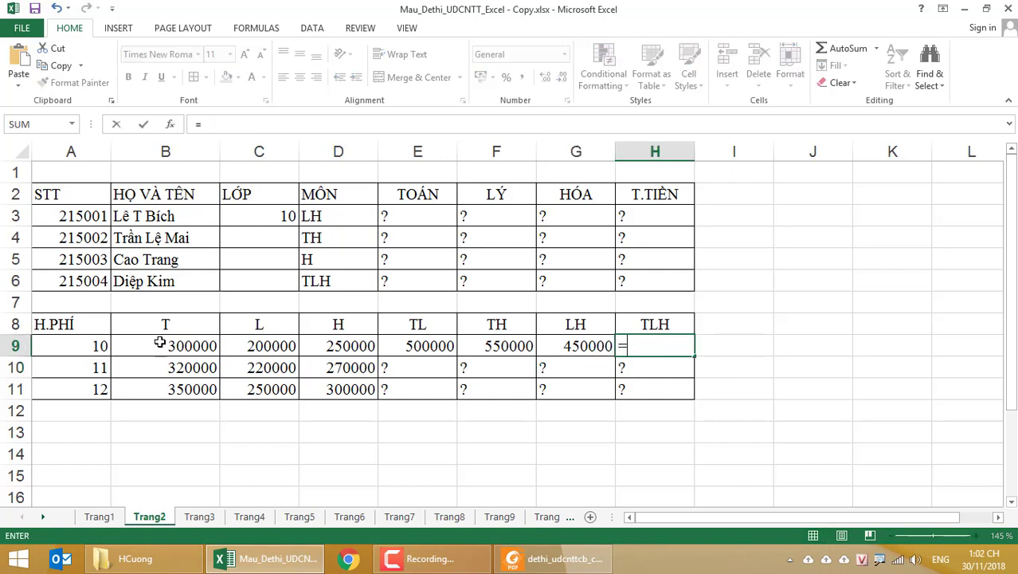
type("s")
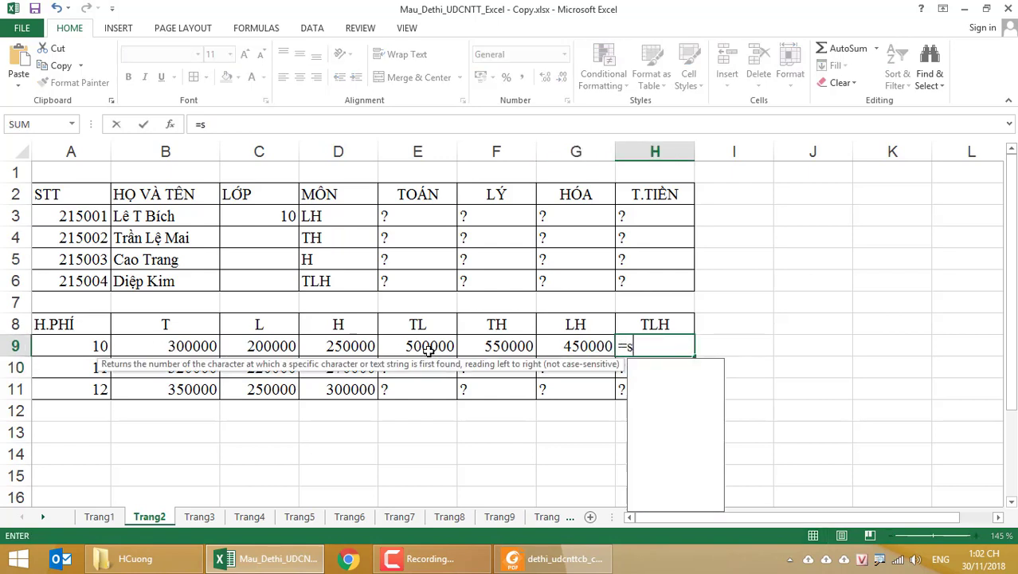
type("um(")
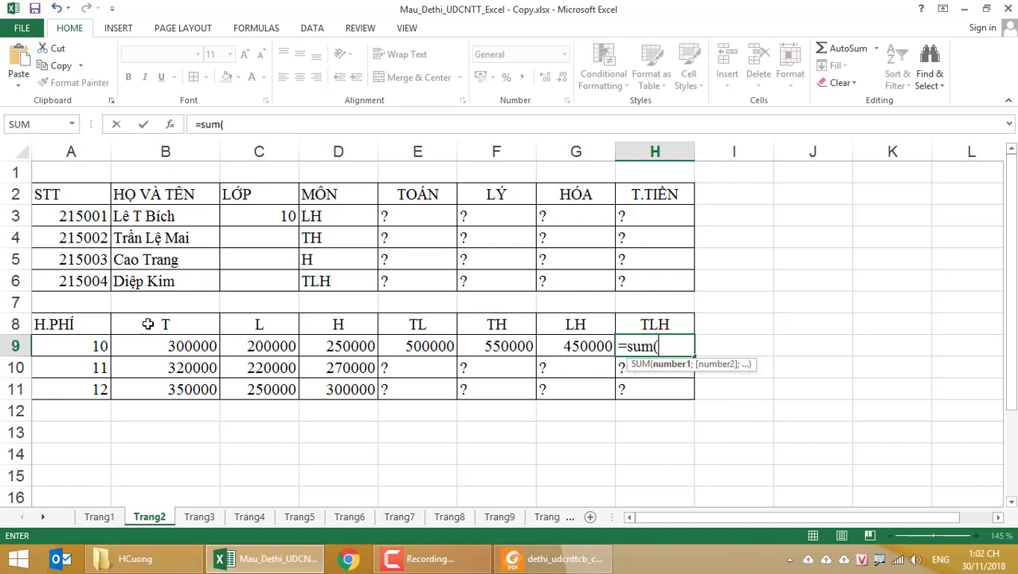
left_click_drag(153, 340, 325, 343)
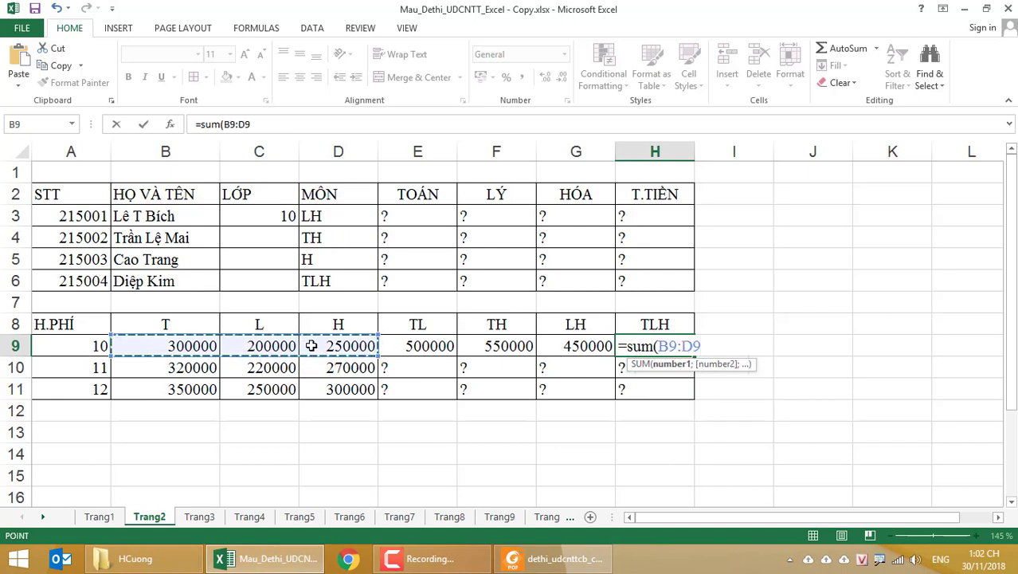
type(")")
key("Return")
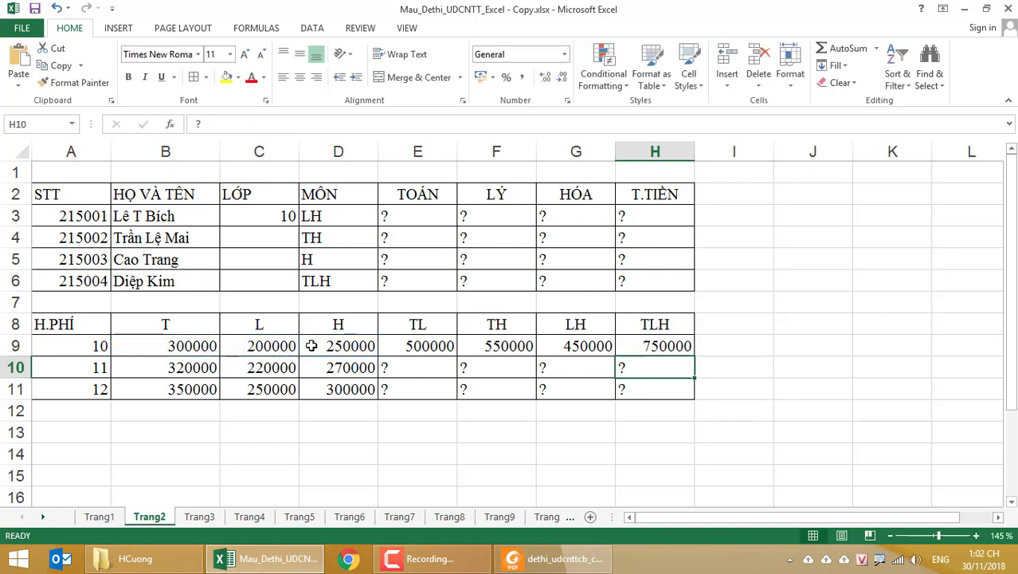
Copy the formulas in E9:H9 down to rows 10 and 11.
left_click_drag(385, 340, 721, 379)
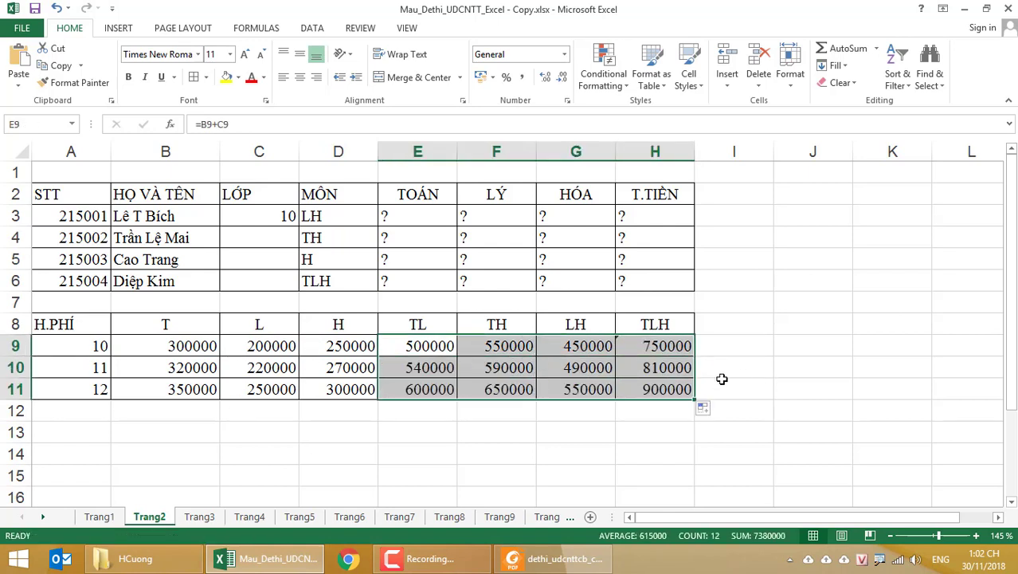
left_click(83, 370)
left_click(67, 385)
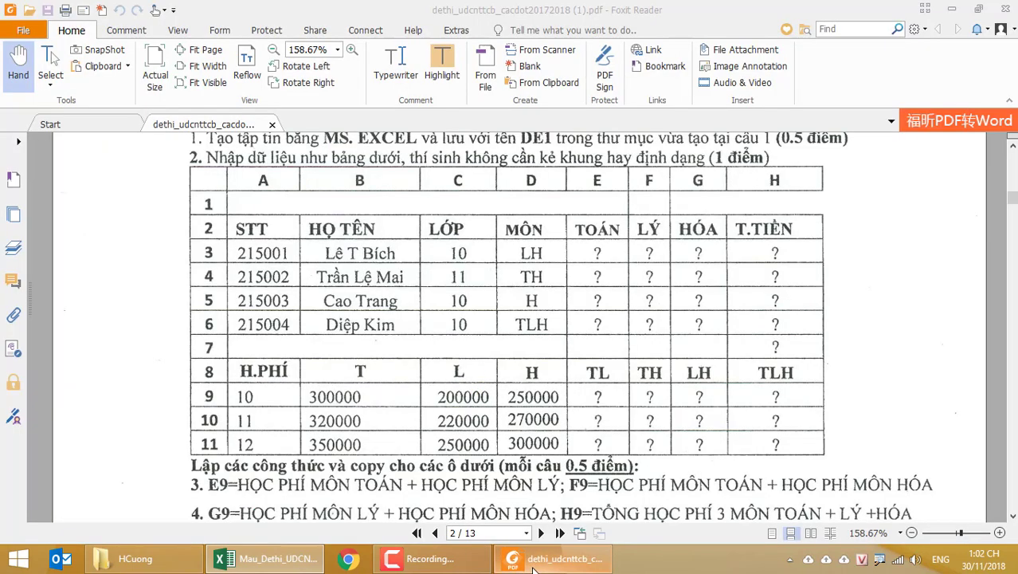
Read the E3 requirement in the exam PDF in Foxit Reader and start an IF formula in cell E3 of the Excel sheet.
left_click(557, 557)
scroll(506, 422, "down", 1)
scroll(507, 423, "down", 2)
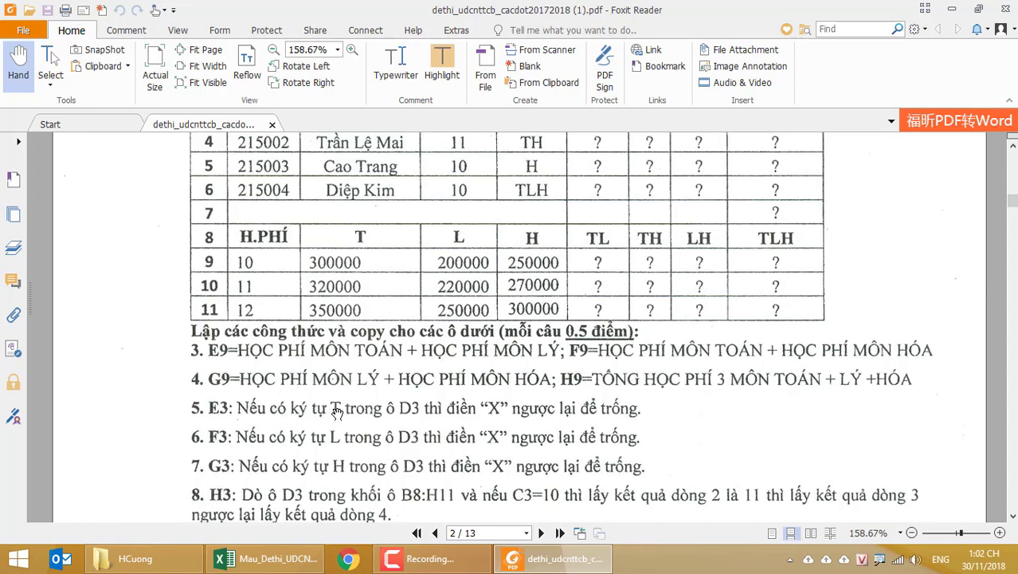
left_click_drag(406, 417, 406, 477)
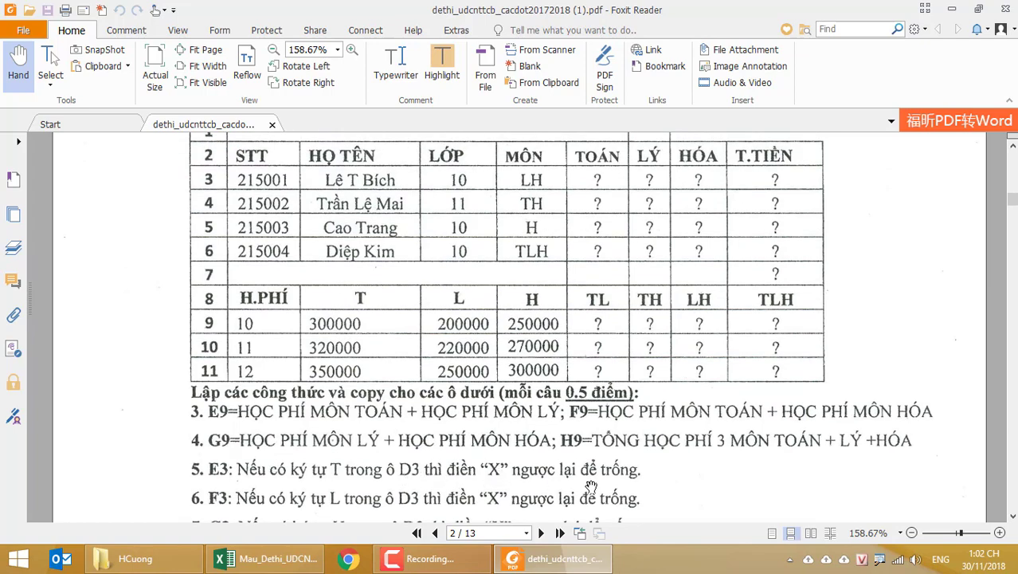
left_click_drag(617, 363, 618, 399)
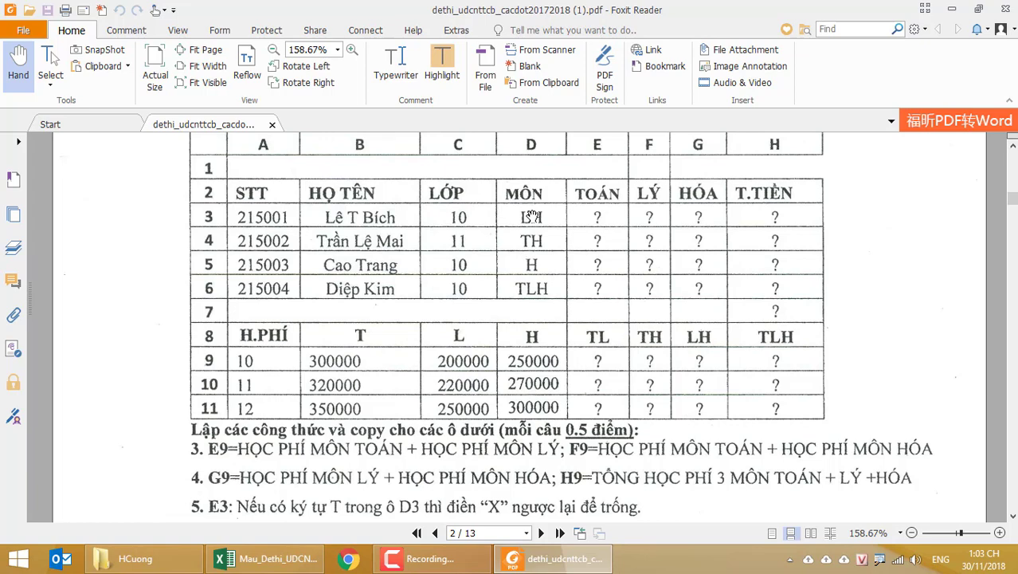
left_click(247, 559)
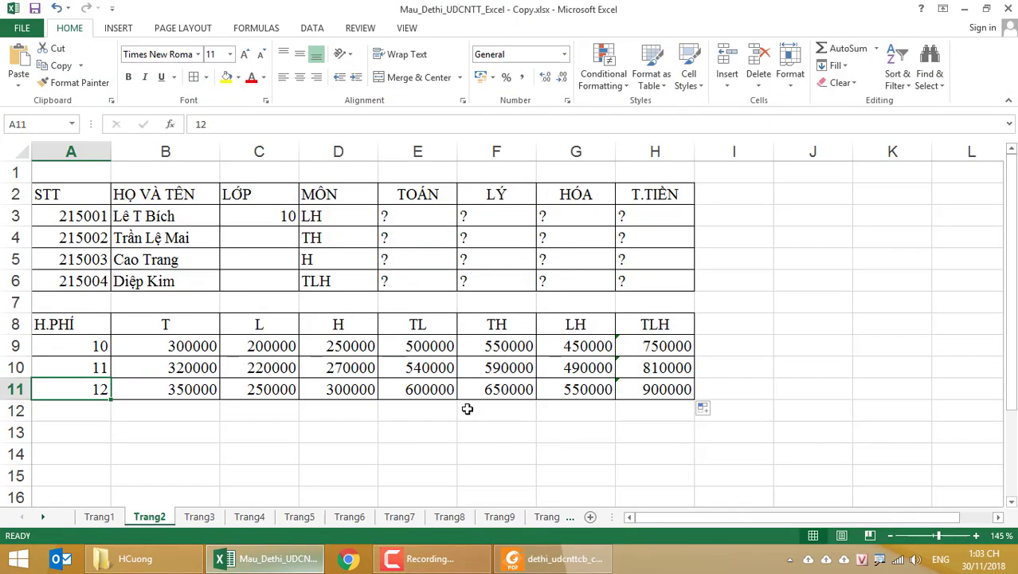
left_click(400, 220)
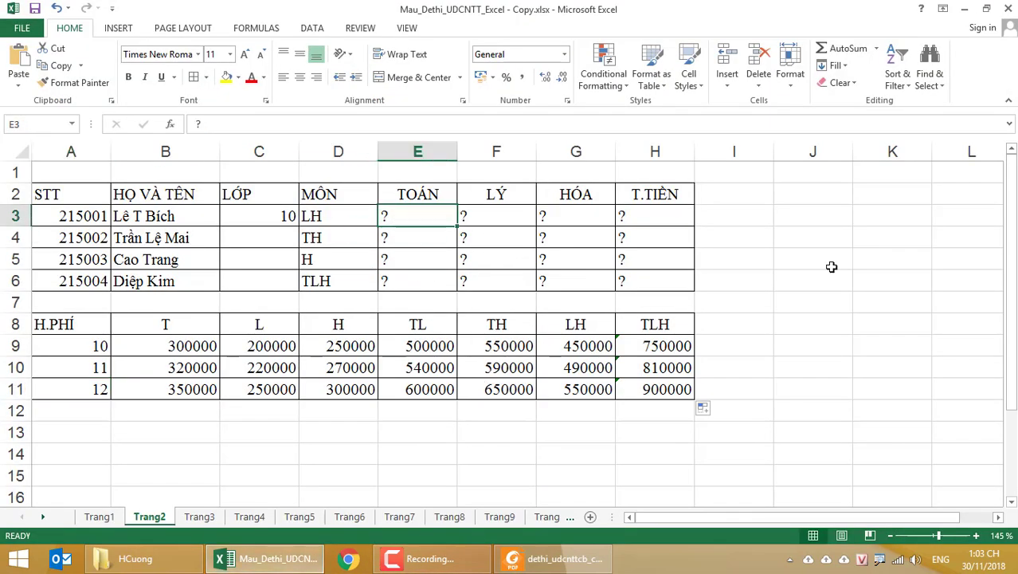
type("=")
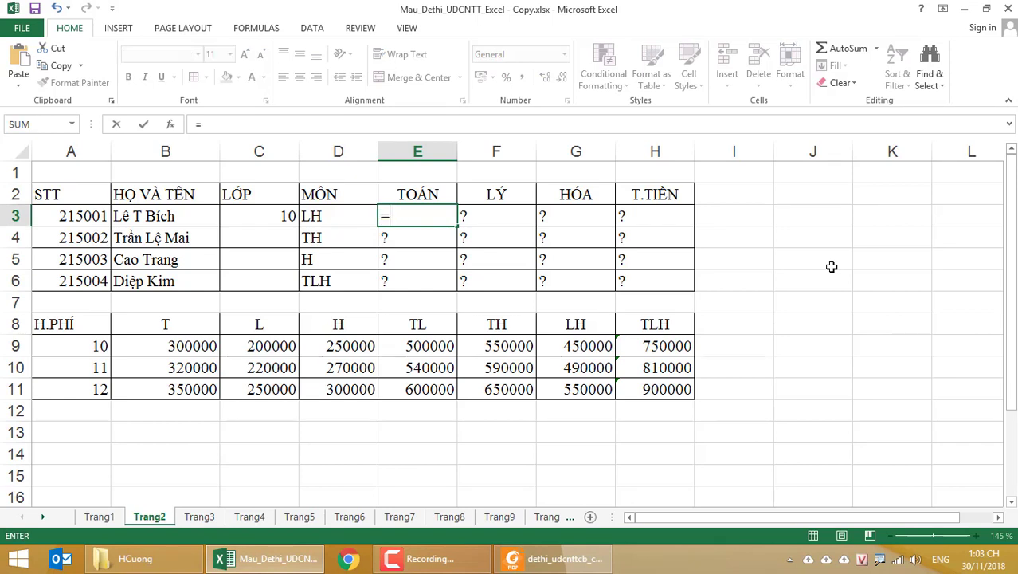
type("if")
key("Escape")
Correct the test formula in cell J3 to =FIND("T";D3), using a semicolon between the arguments.
type("(;\"T")
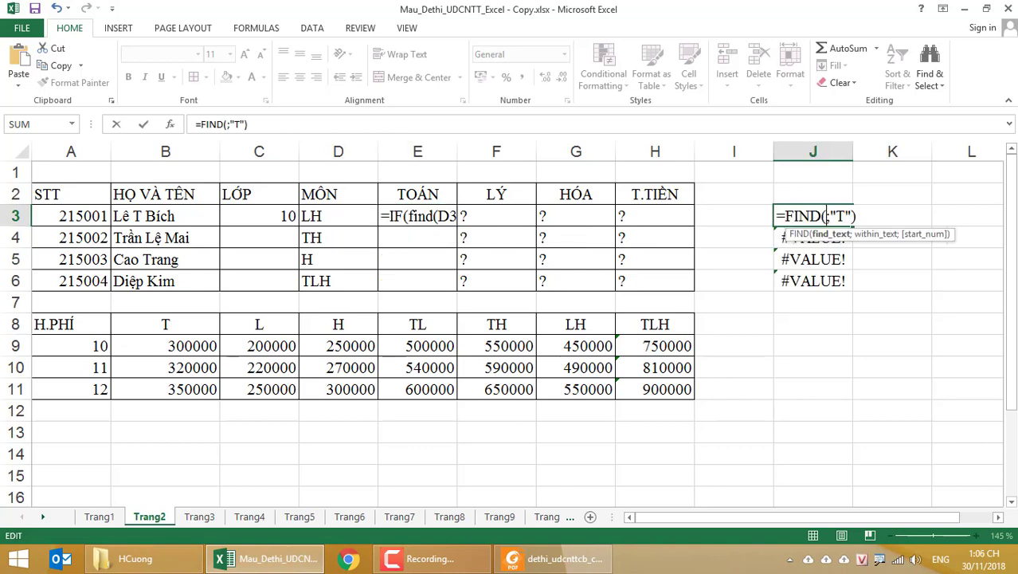
key("Right")
key("Right")
key("Right")
type(",d3")
key("Return")
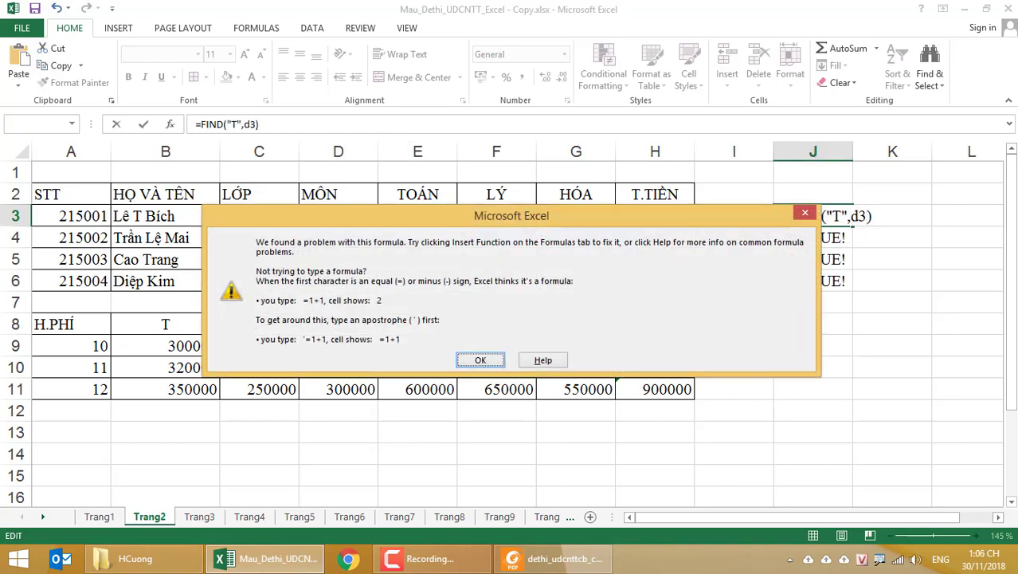
key("Return")
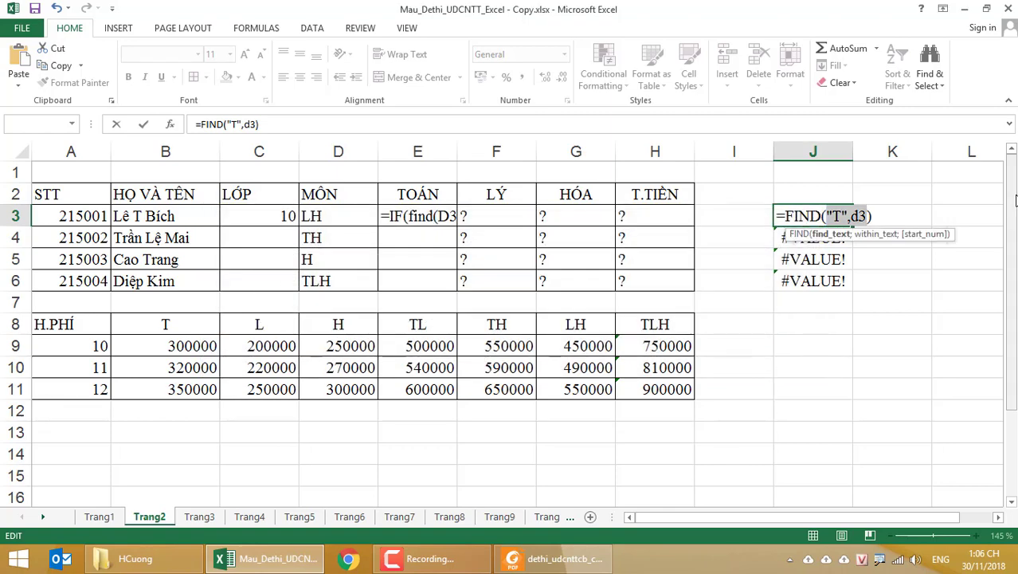
key("Left")
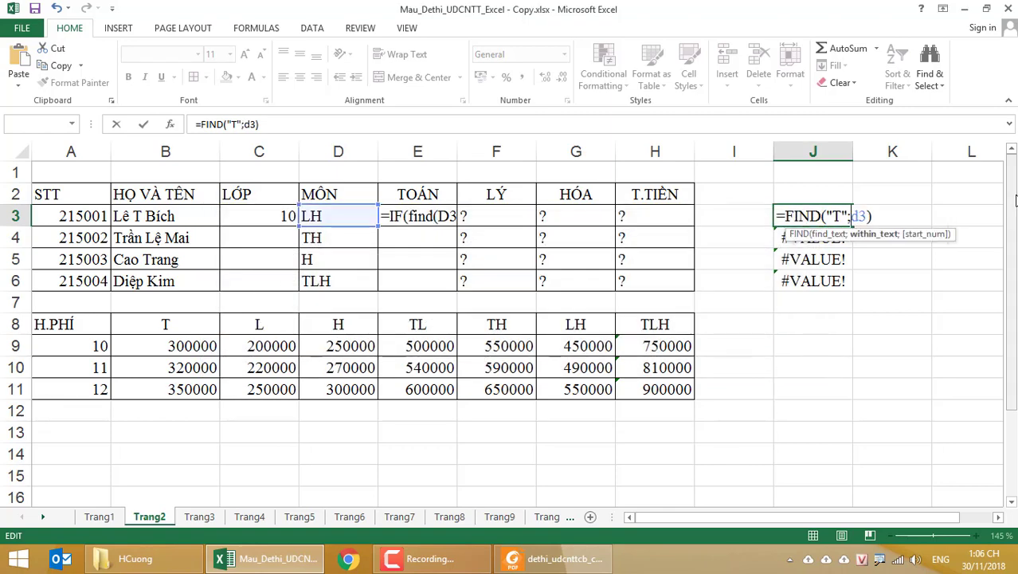
key("Return")
Copy the FIND test formula from J3 down to J6.
left_click(827, 223)
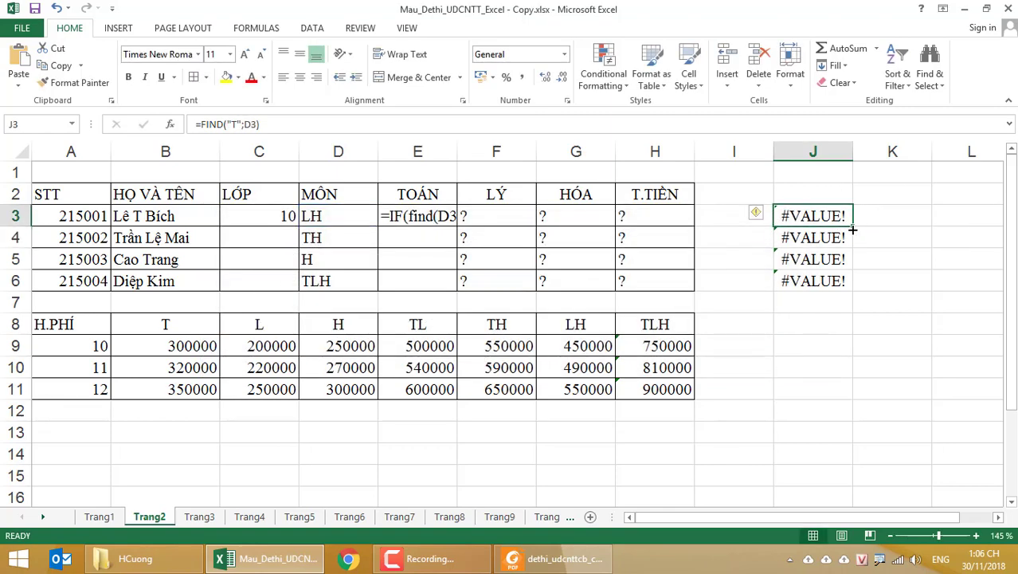
left_click_drag(852, 226, 866, 285)
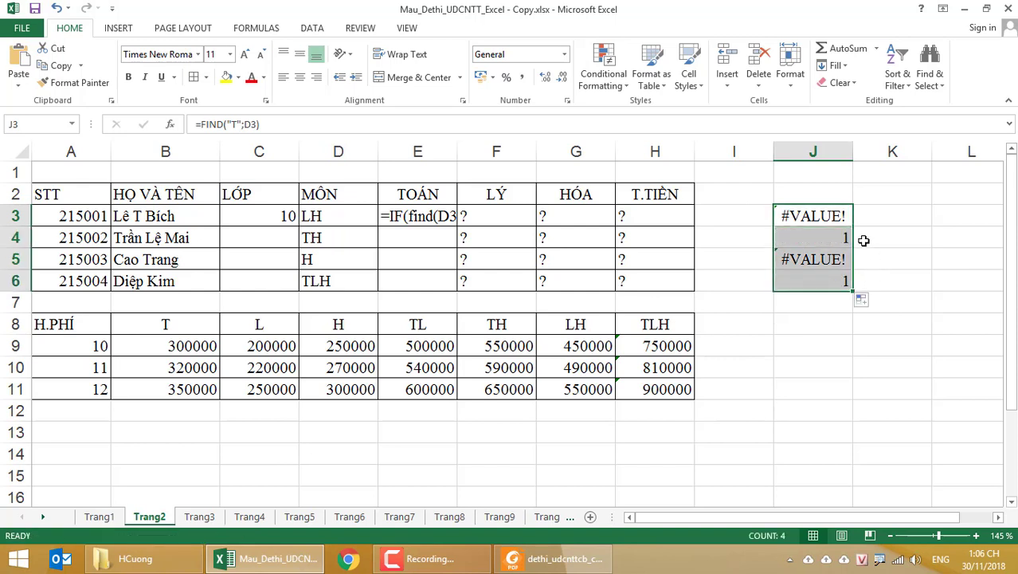
left_click(816, 219)
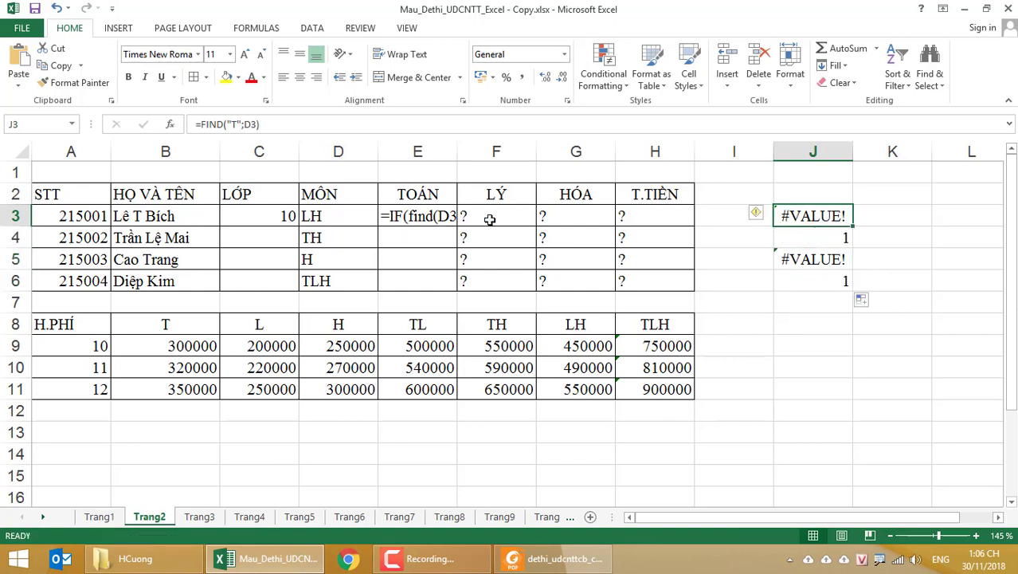
Reorder the FIND arguments in the E3 formula so the logical test reads find("T";D3).
left_click(430, 217)
left_click(197, 124)
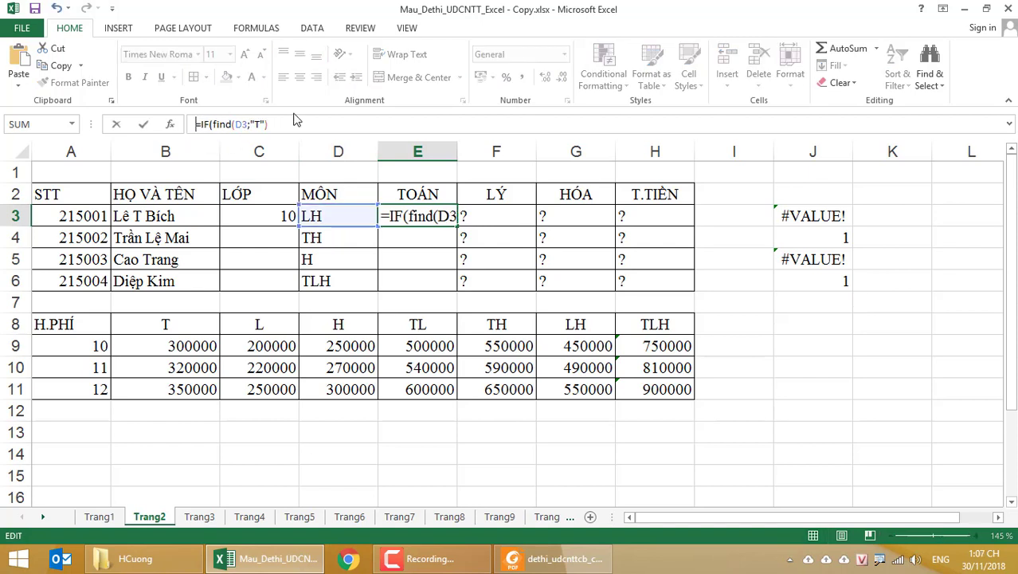
key("Delete")
key("Right")
key("Right")
key("Right")
key("Right")
key("Right")
key("Right")
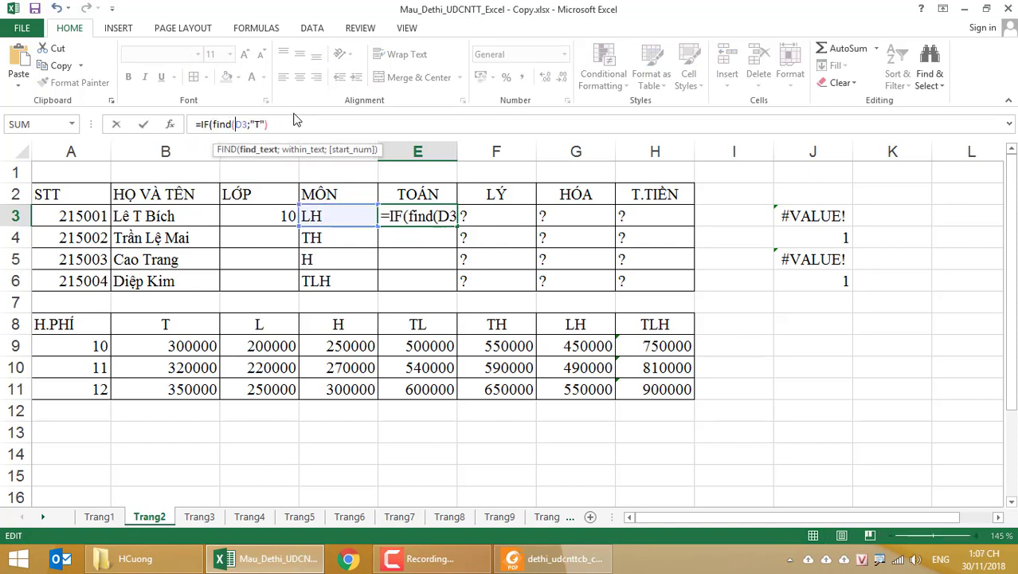
key("shift+Right")
key("shift+Right")
key("shift+Right")
key("Delete")
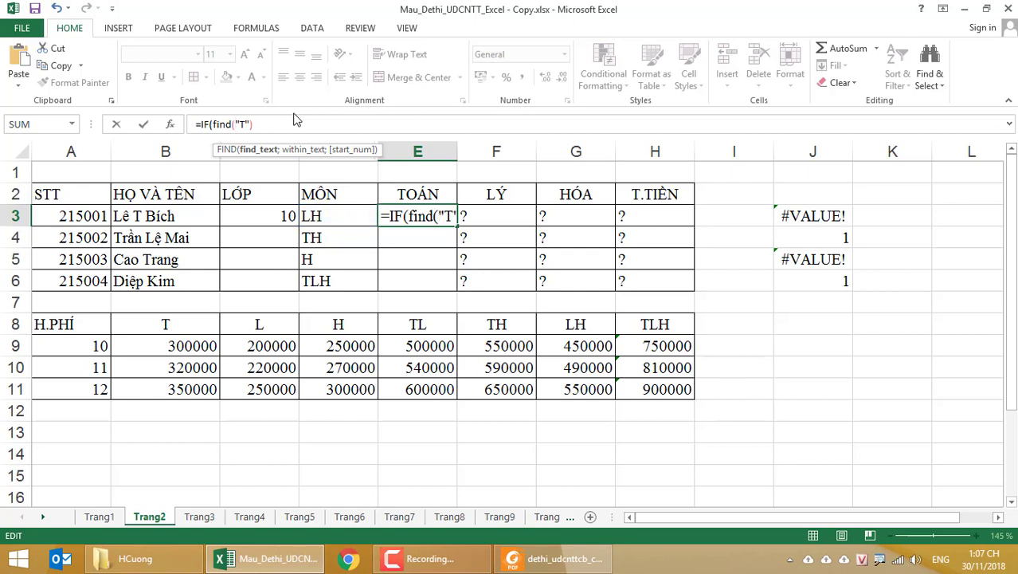
key("Right")
key("Right")
key("Right")
type(";")
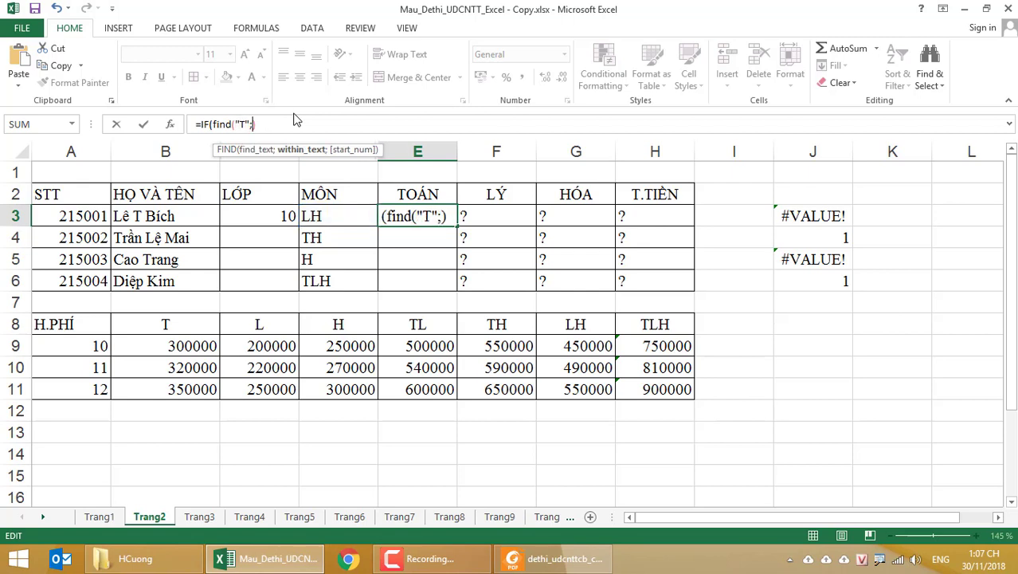
type("D3")
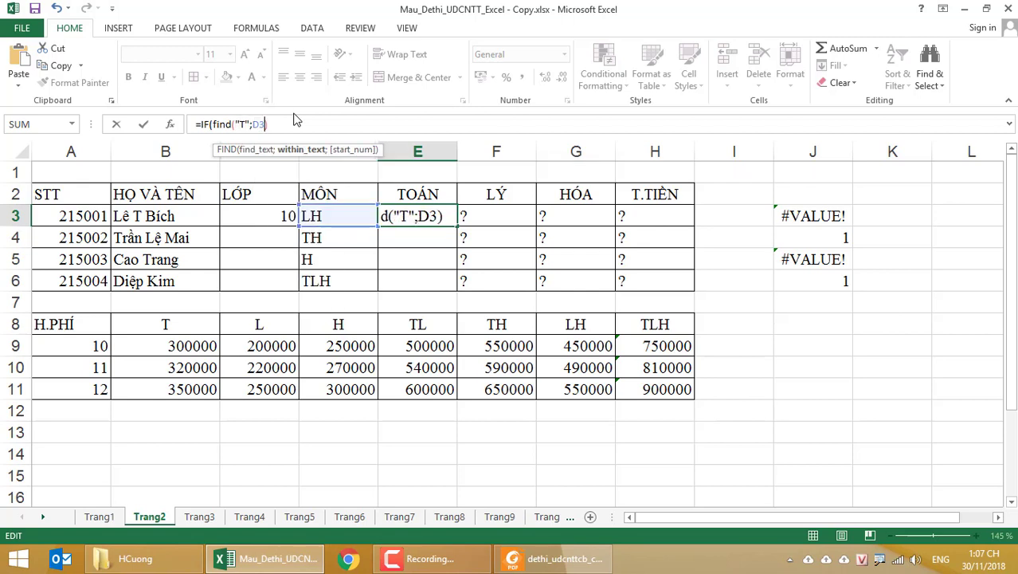
key("Right")
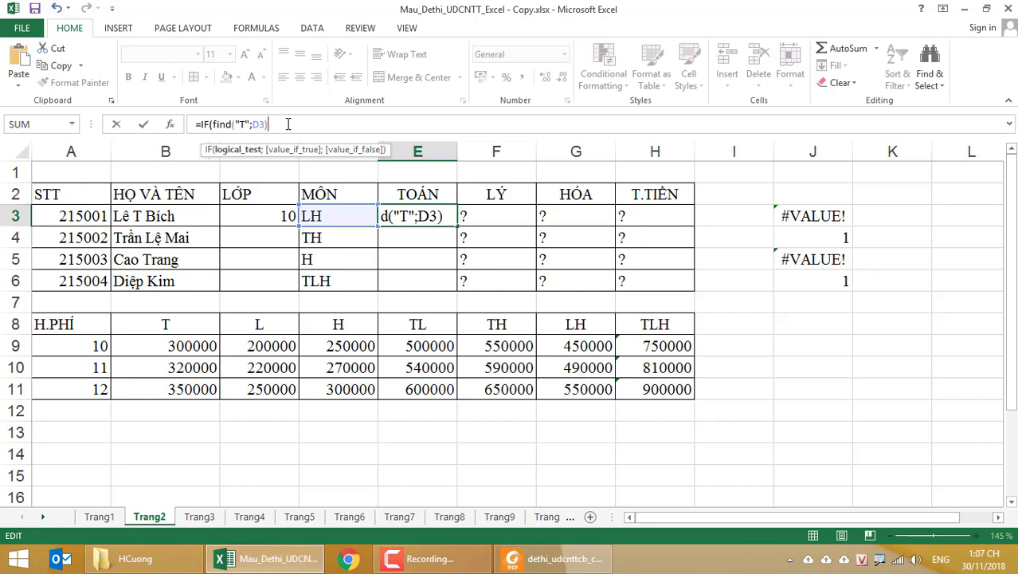
Complete the E3 formula as =IF(FIND("T";D3);"x";"") and copy it down to E6.
type(";")
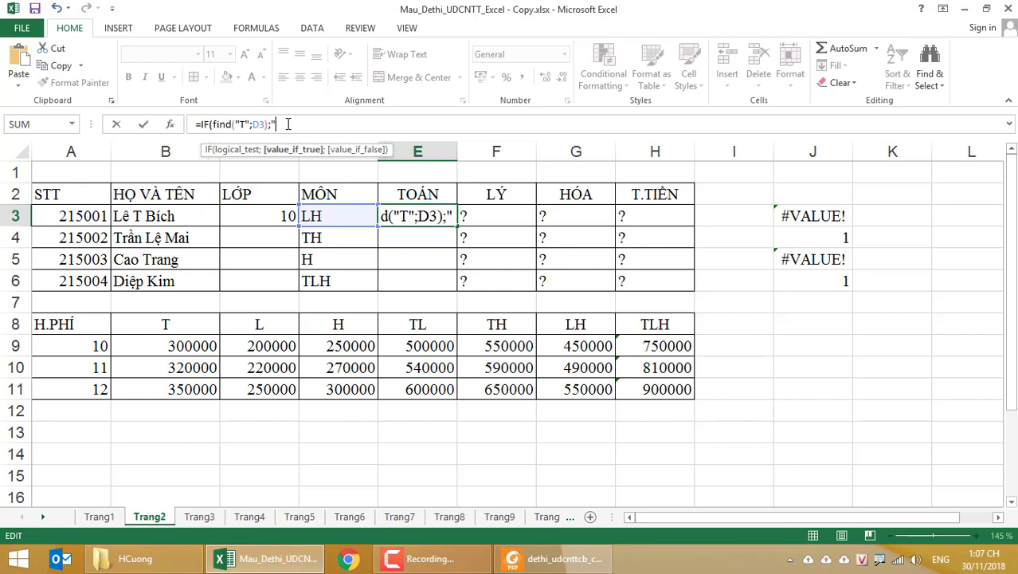
type("\"x\"")
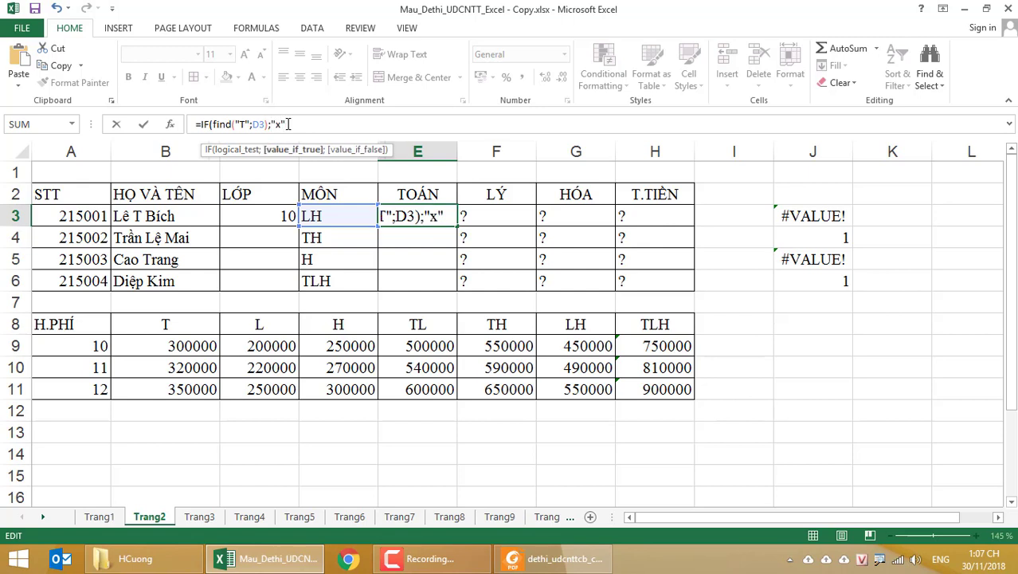
type(";\"\")")
key("Return")
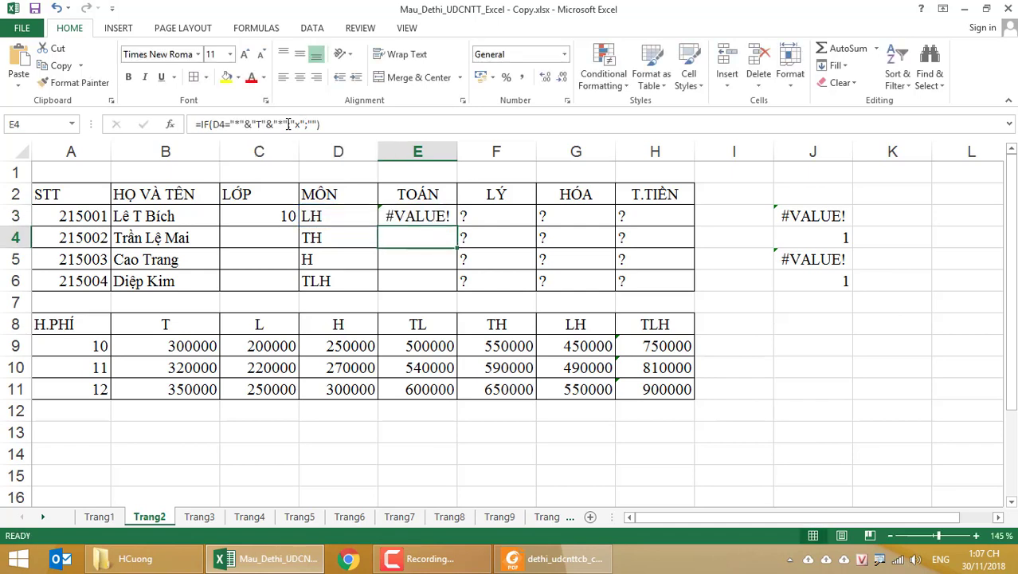
left_click(422, 217)
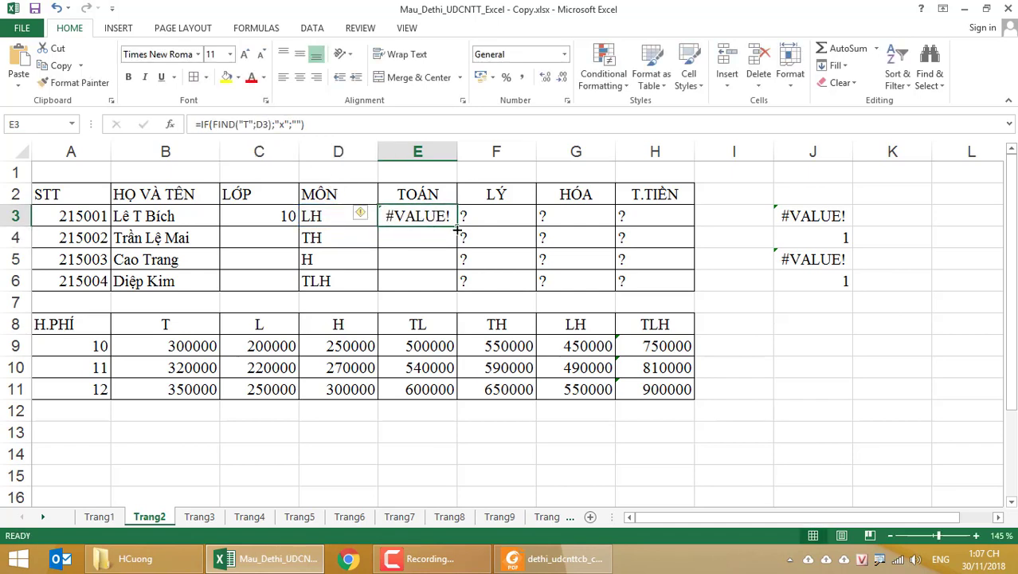
left_click_drag(458, 230, 457, 291)
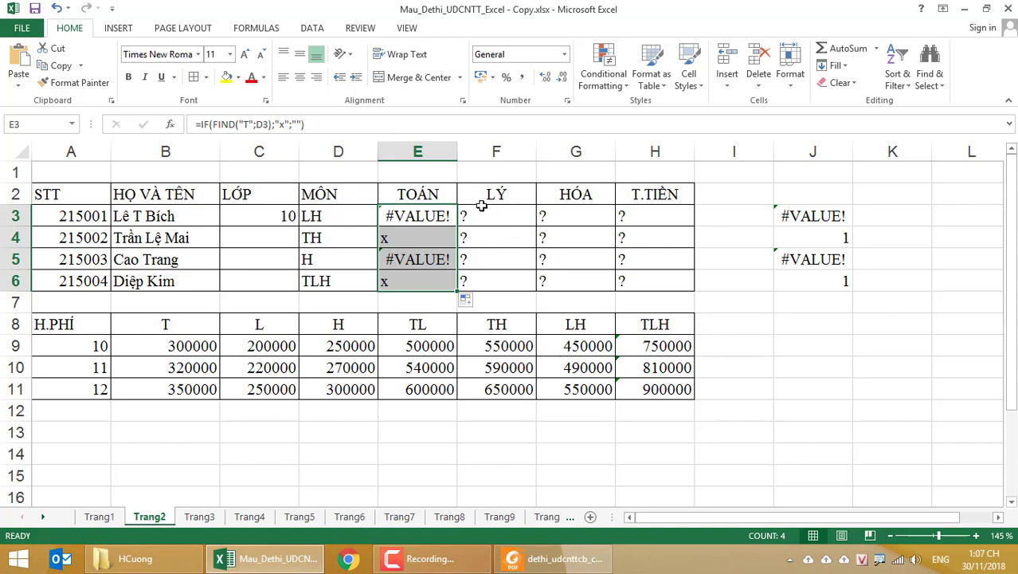
Wrap the FIND test in the E3 formula with ISERROR so it reads ISERROR(FIND("T";D3)).
left_click(436, 210)
left_click_drag(460, 221, 248, 138)
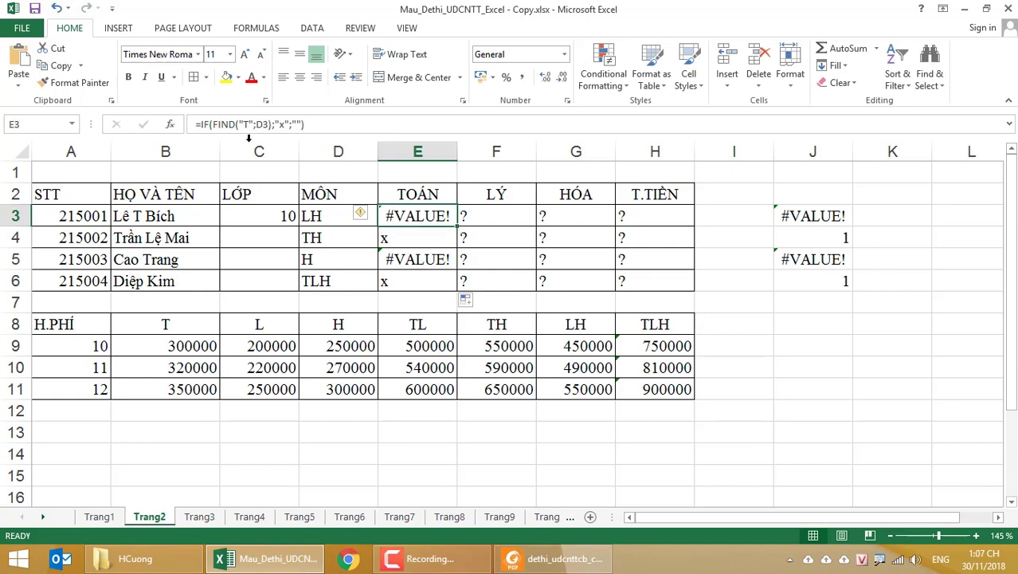
left_click(214, 124)
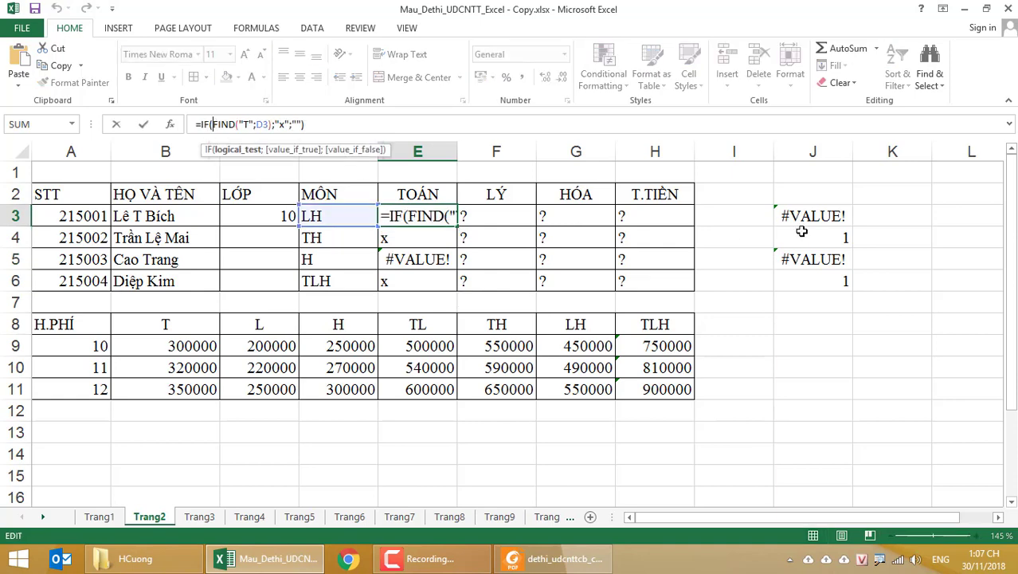
type("is")
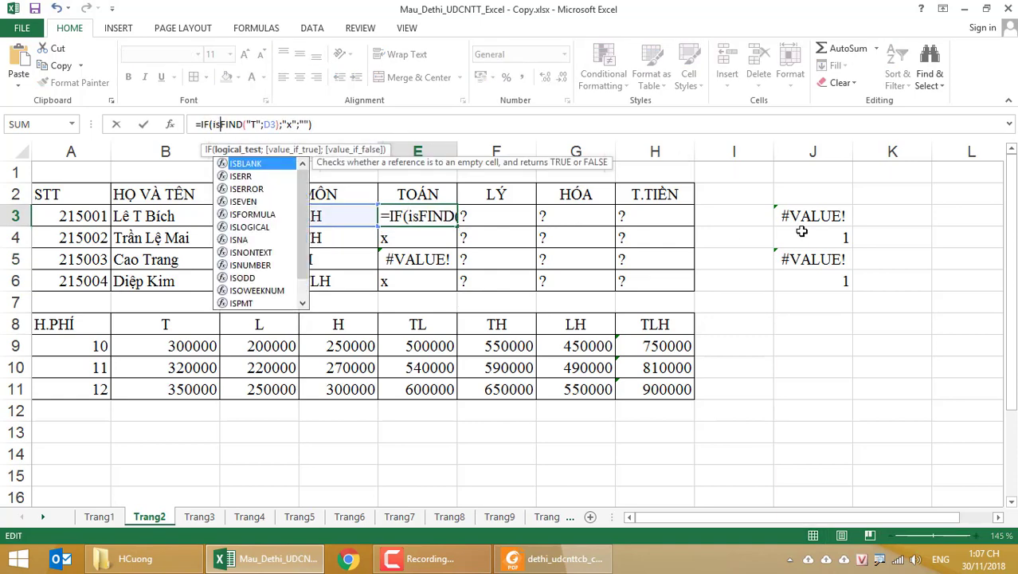
type("va")
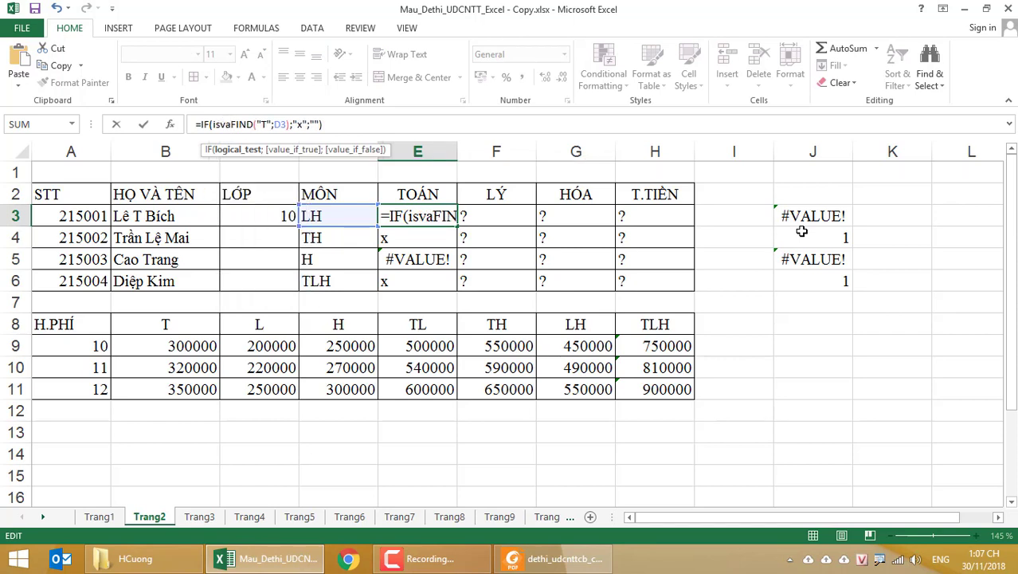
key("BackSpace")
key("BackSpace")
key("BackSpace")
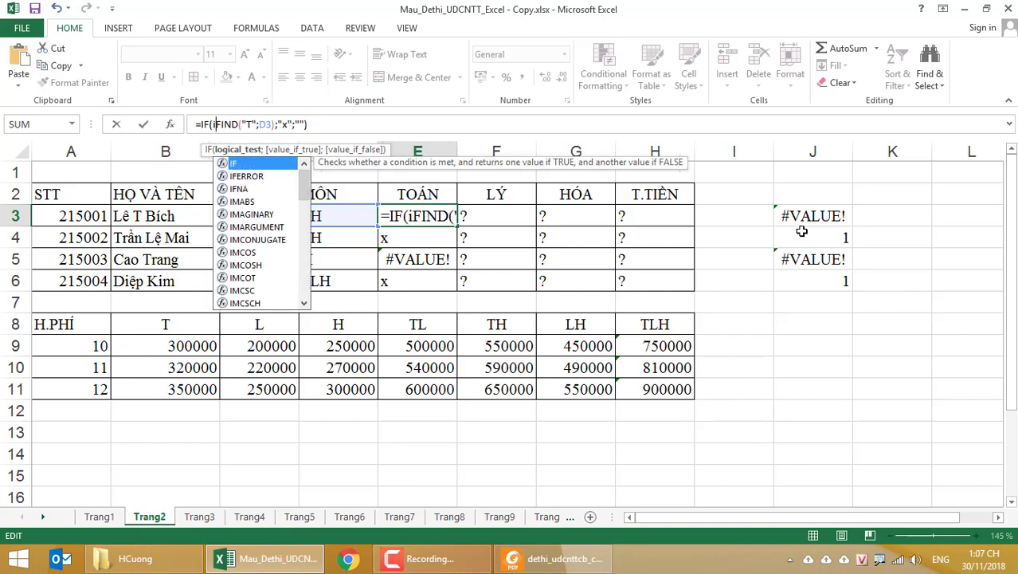
key("Escape")
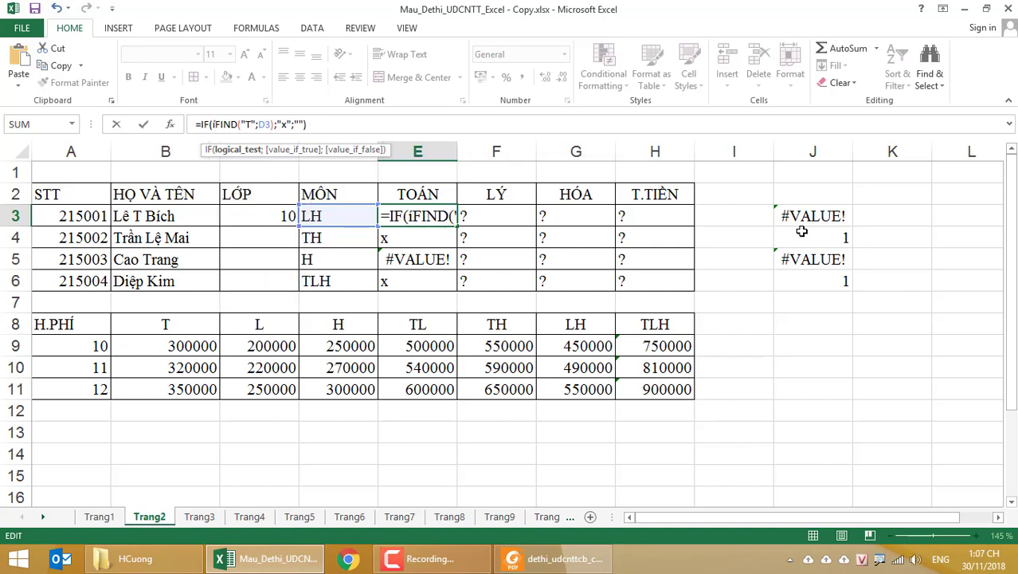
type("s")
key("Down")
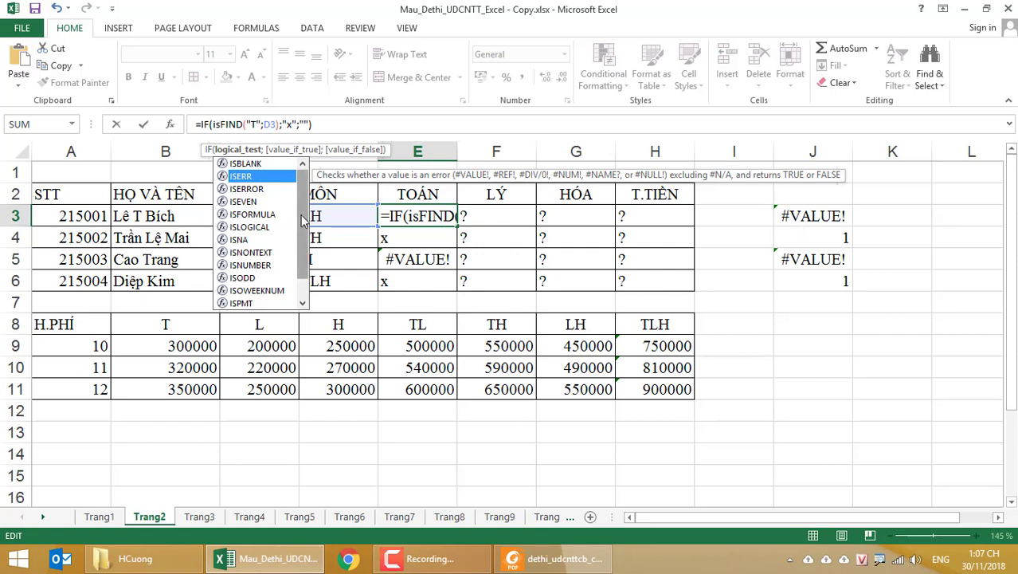
mouse_move(303, 221)
left_mouse_down()
mouse_move(306, 270)
mouse_move(306, 201)
left_mouse_up()
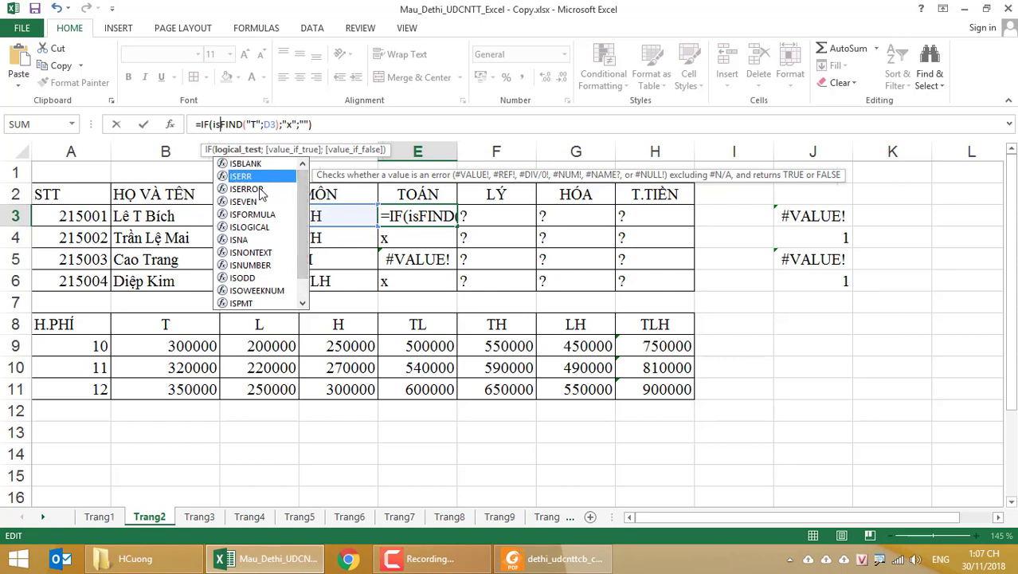
left_click(261, 190)
double_click(260, 192)
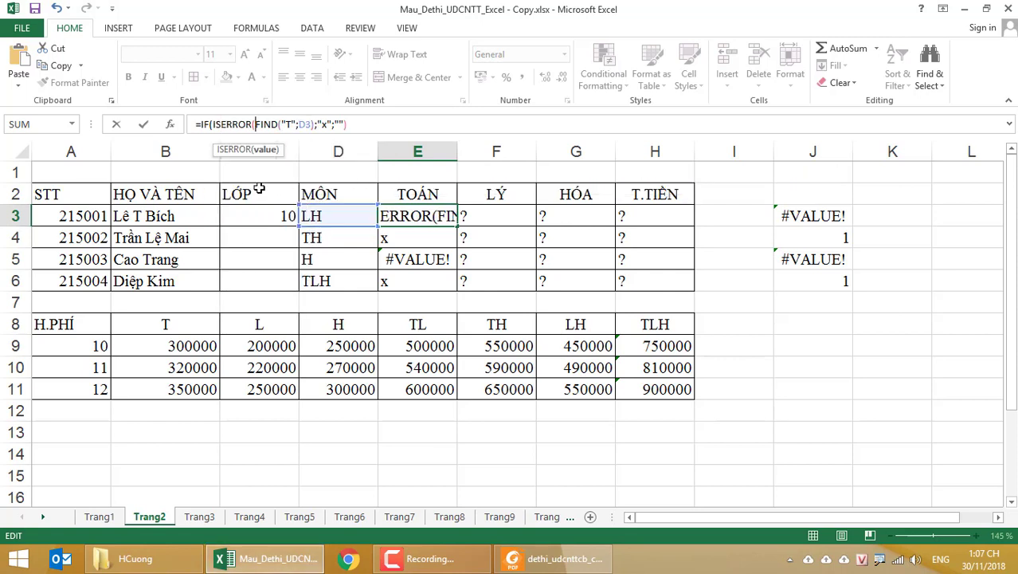
left_click(313, 125)
type(")")
left_click(314, 124)
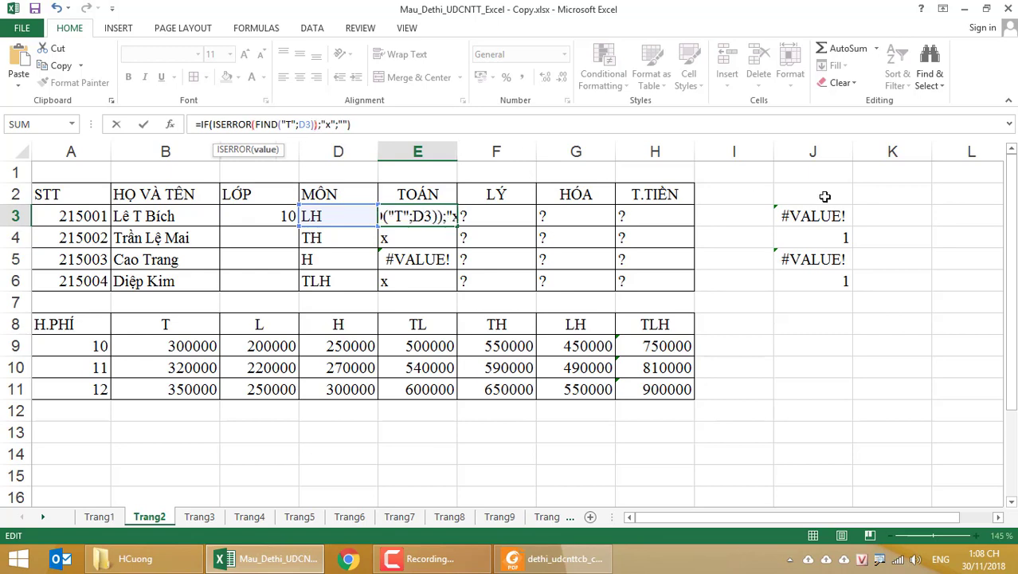
type(")")
Swap the IF results in E3 to make =IF(ISERROR(FIND("T";D3));"";"x") and copy the formula down to E6.
key("Right")
key("Delete")
key("Delete")
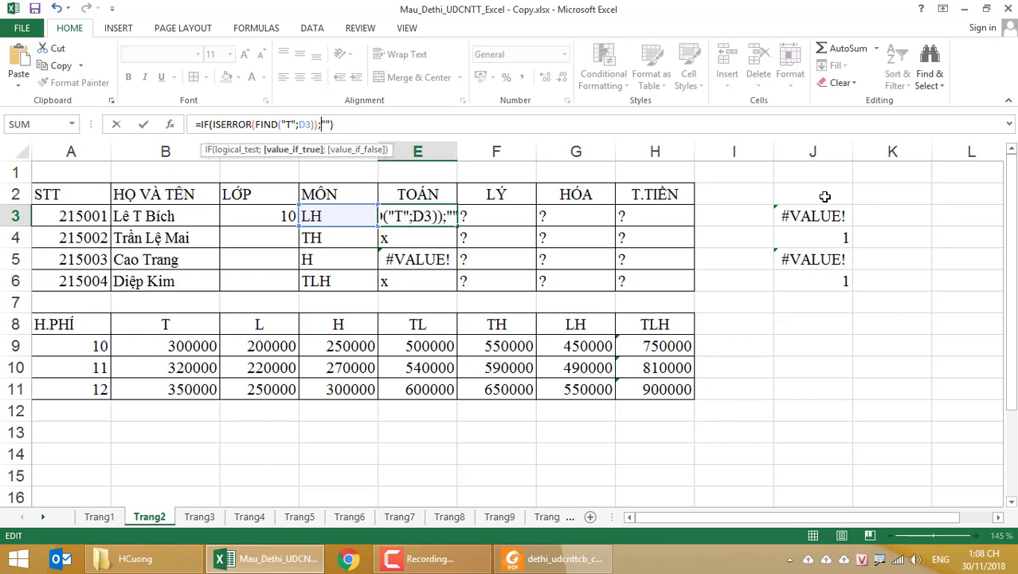
key("Delete")
key("Delete")
type("\"\";")
type("\"x\"")
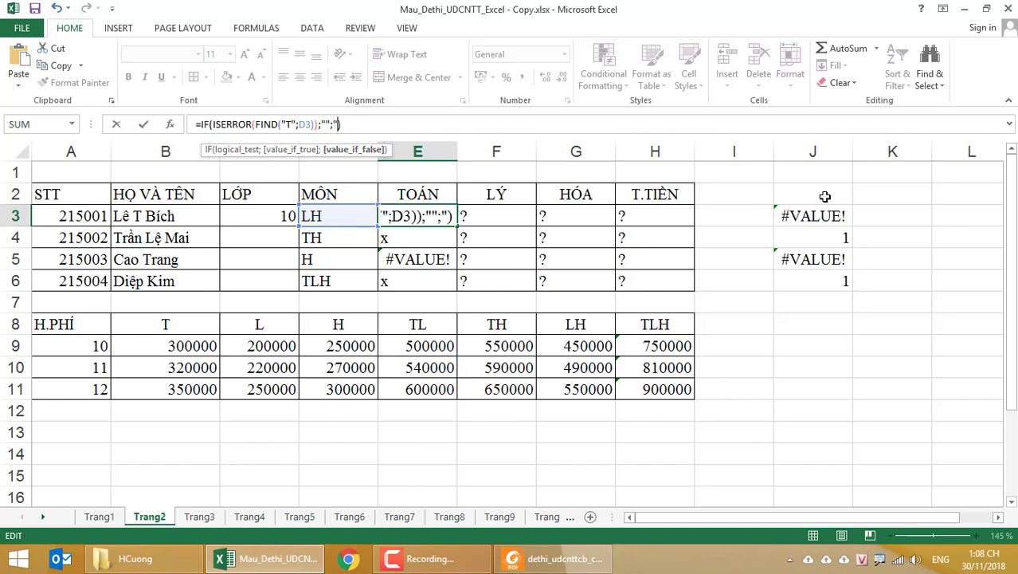
key("Return")
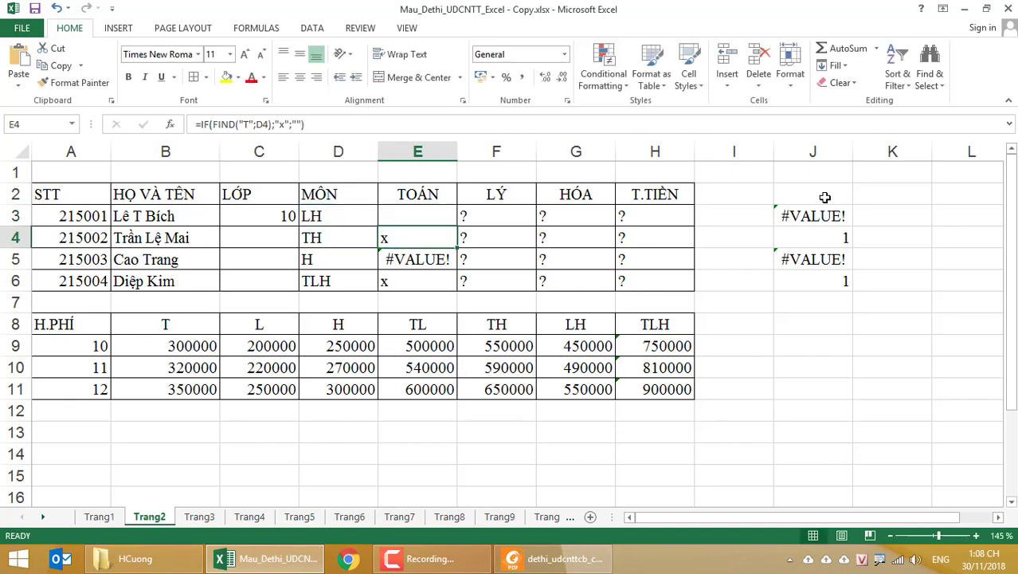
left_click(408, 214)
left_click_drag(457, 226, 456, 288)
Put the E3 formula text after the equals sign on the clipboard and leave the cell without saving the edit.
left_click(419, 212)
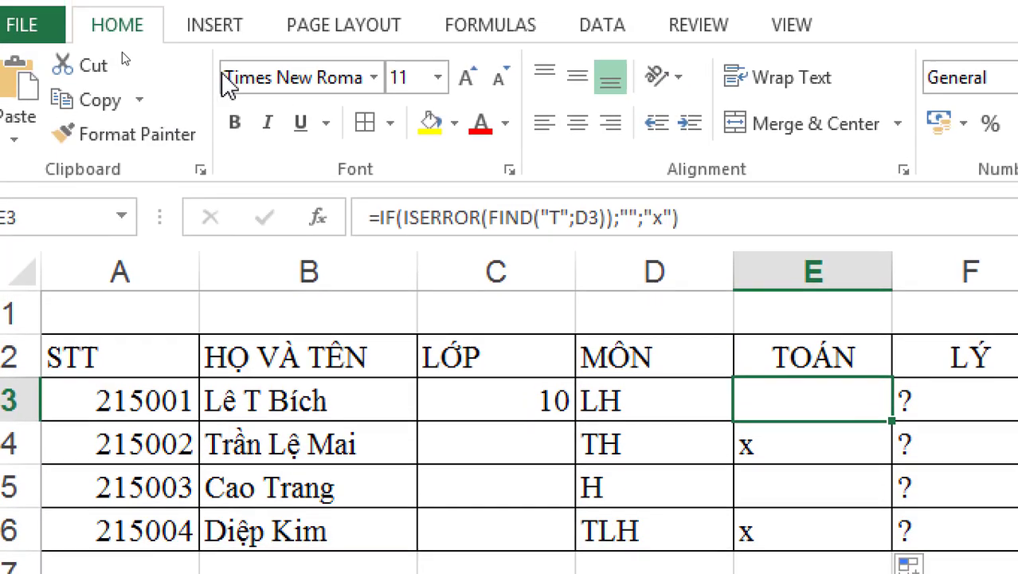
left_click(779, 217)
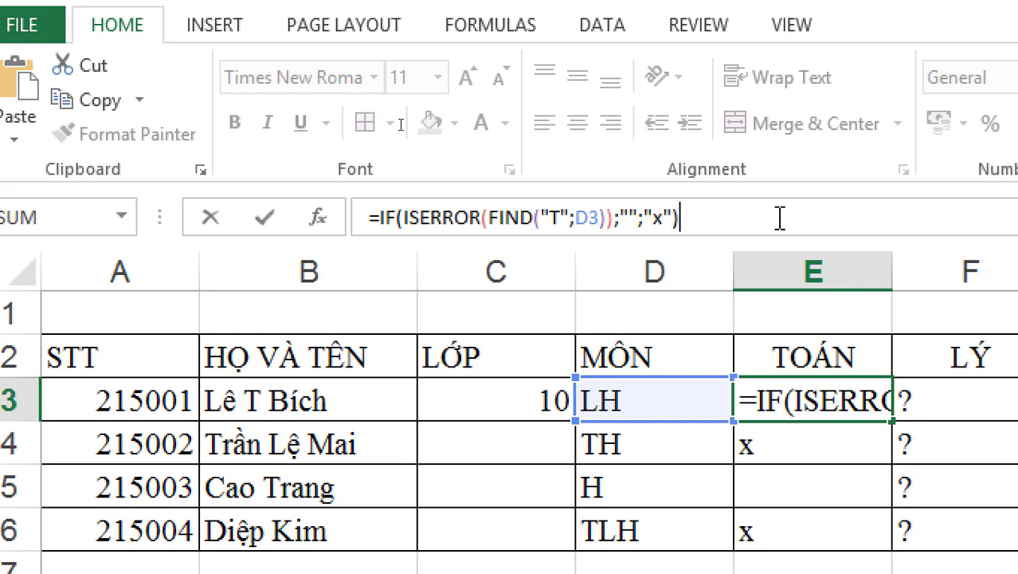
left_click(381, 216, "shift")
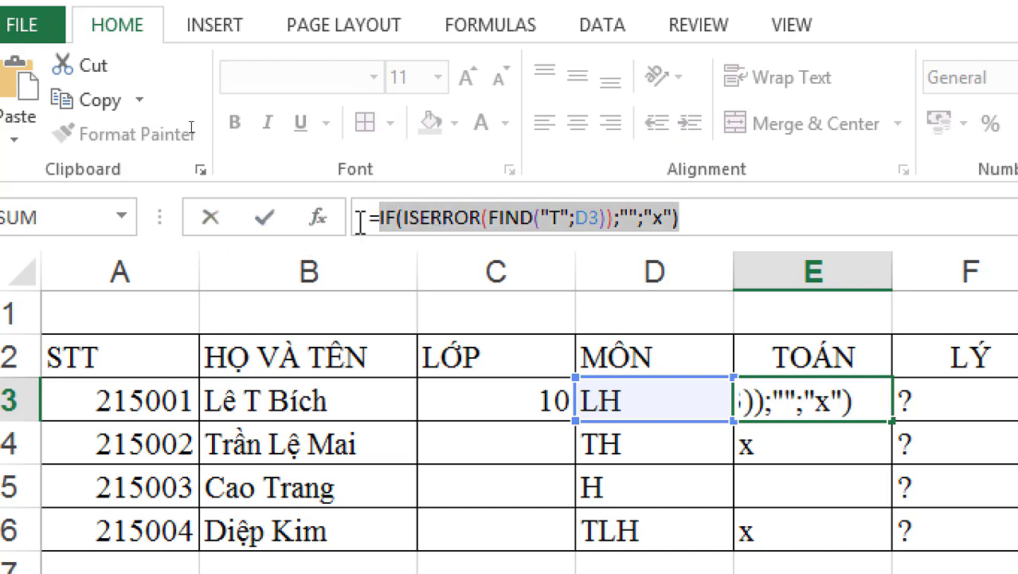
key("ctrl+x")
key("Escape")
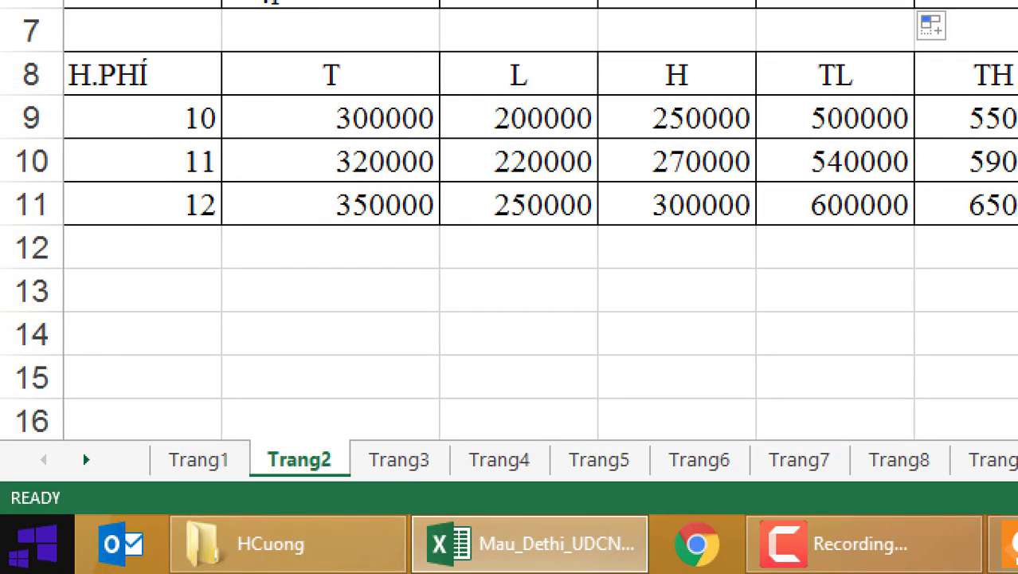
Switch to Word, create a blank document and paste the copied IF(ISERROR(FIND("T";D3));"";"x") formula text into it.
left_click(35, 548)
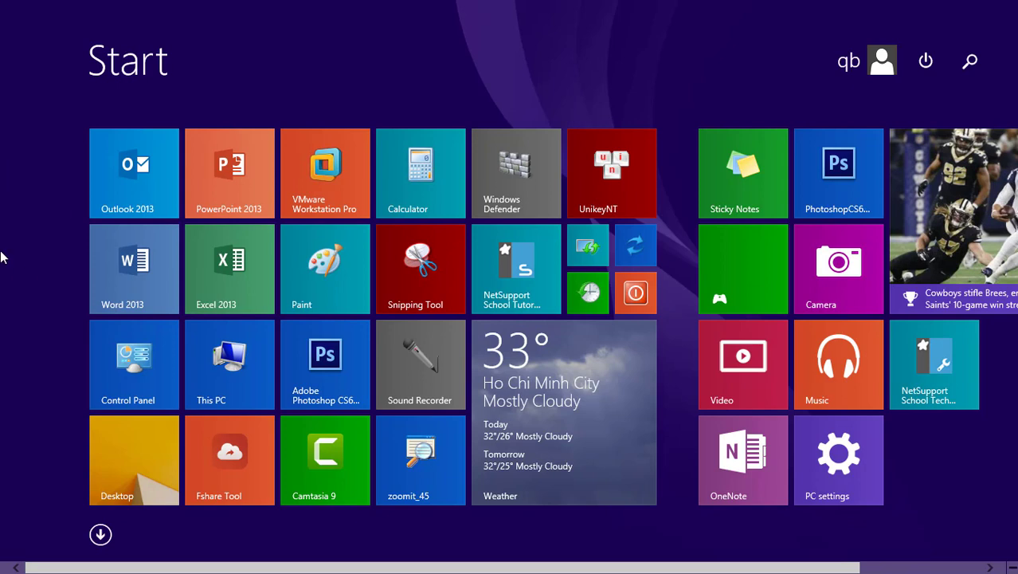
left_click(120, 264)
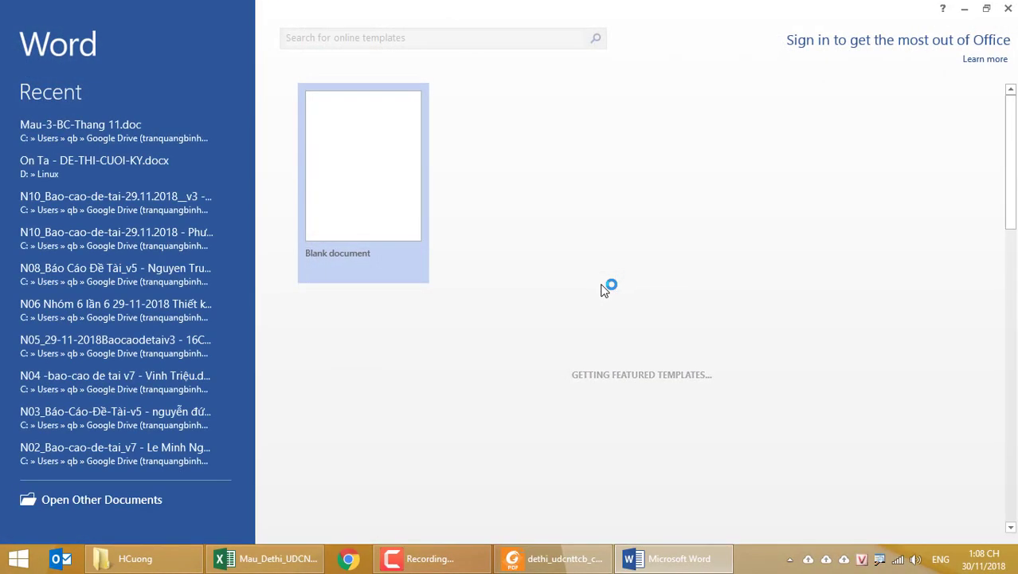
left_click(418, 199)
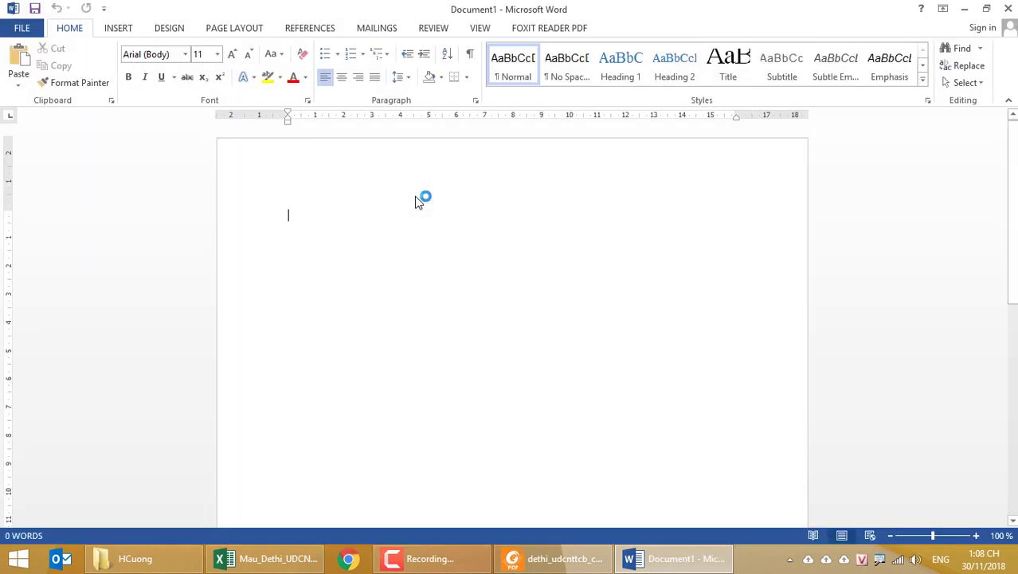
key("ctrl+v")
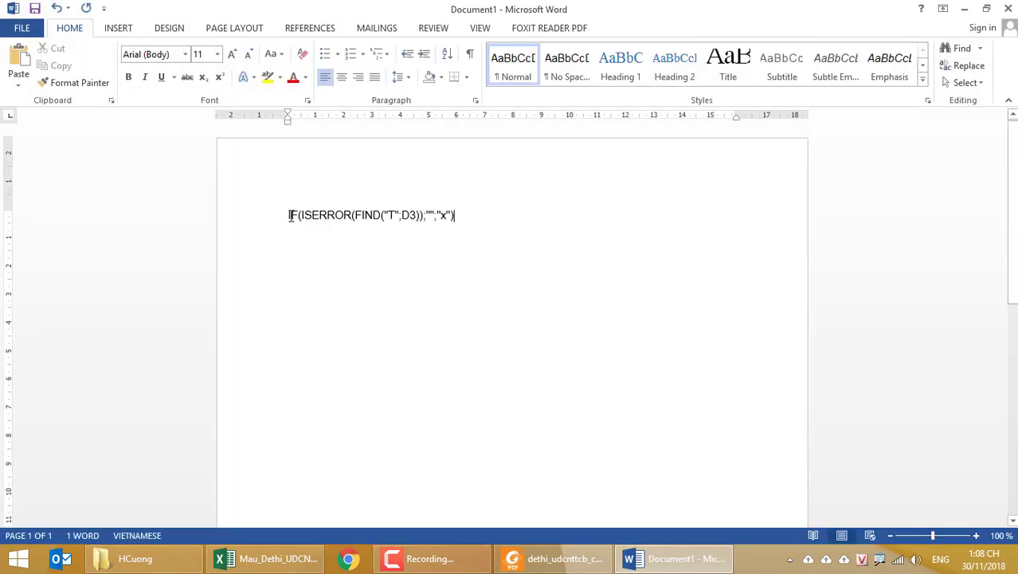
Colour the word ISERROR red and the word FIND blue in the pasted formula.
scroll(290, 216, "up", 11, "ctrl")
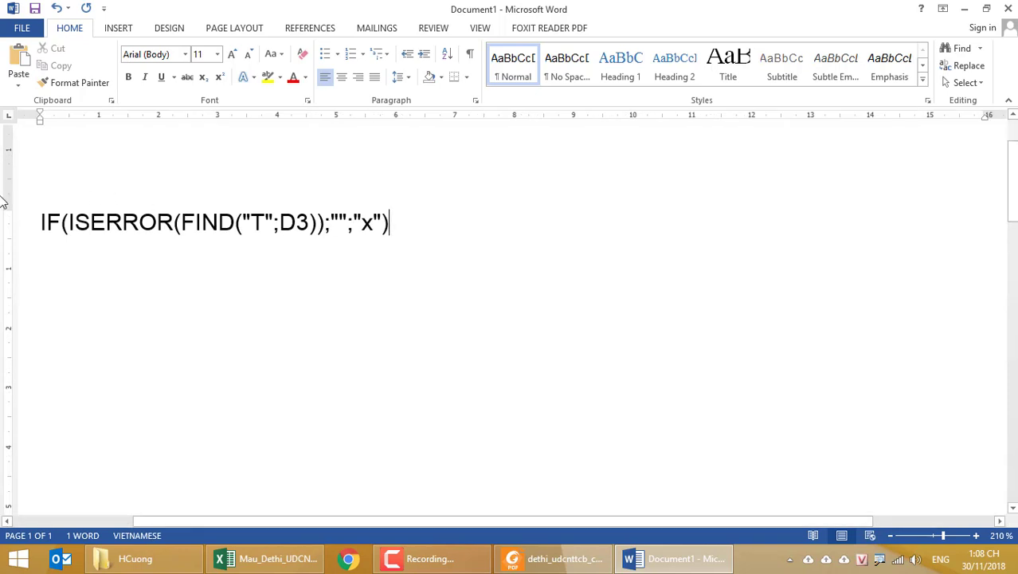
left_click_drag(757, 518, 637, 520)
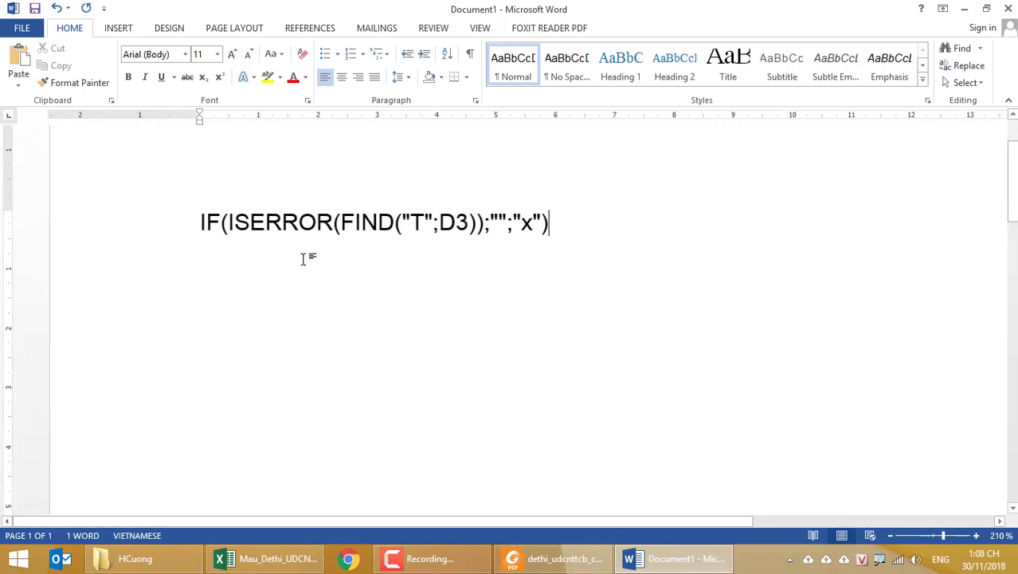
left_click_drag(266, 225, 334, 225)
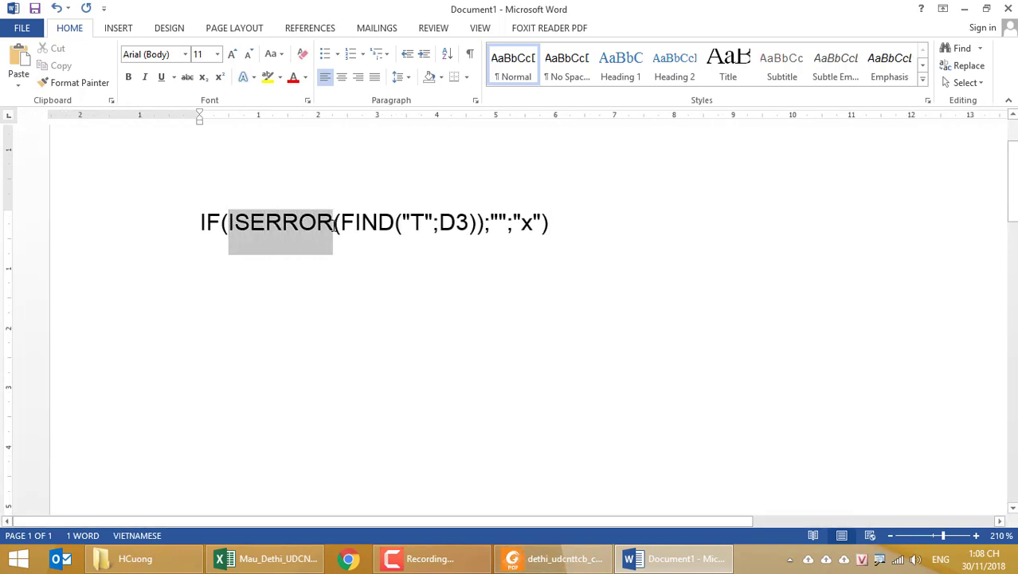
left_click(293, 78)
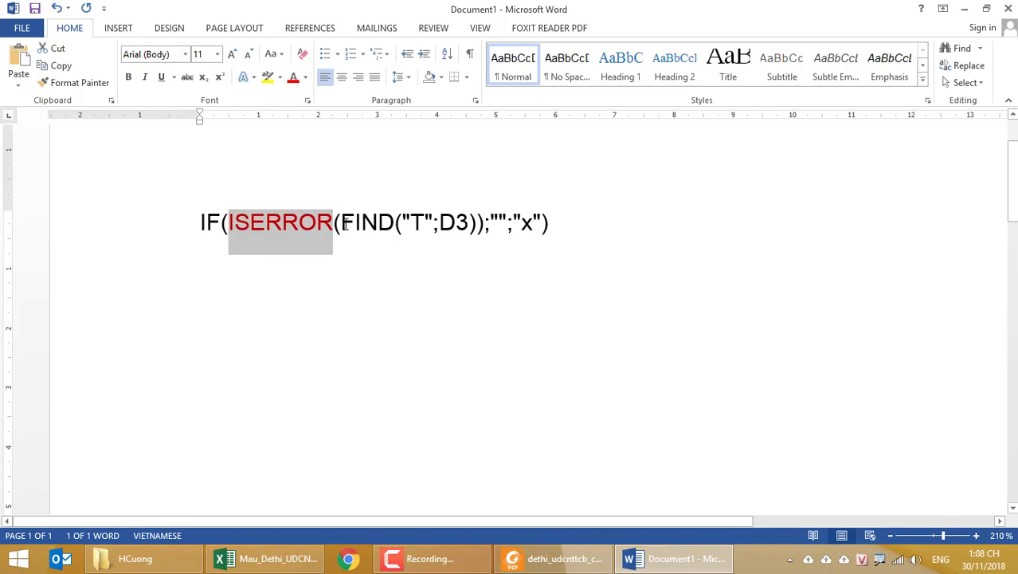
left_click_drag(342, 224, 395, 224)
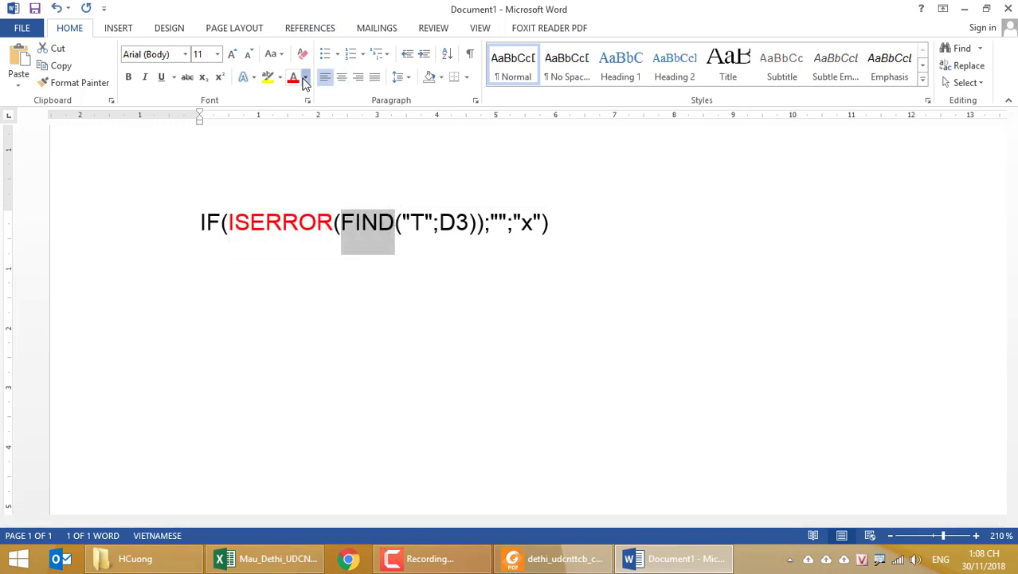
left_click(305, 77)
left_click(342, 131)
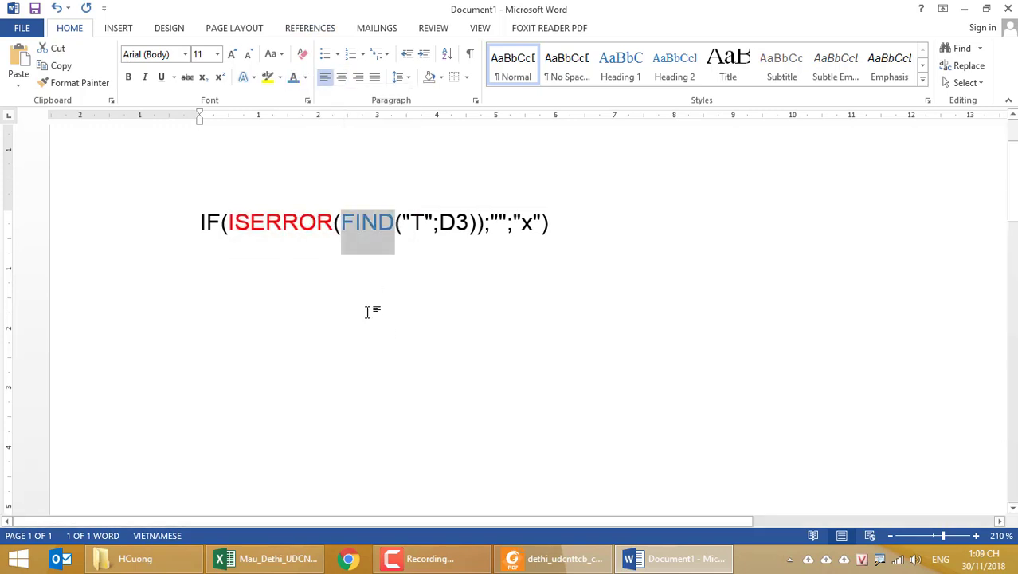
Insert spaces around FIND("T";D3) inside the ISERROR parentheses and between ISERROR's closing parenthesis and the semicolon.
left_click(362, 224)
scroll(266, 193, "up", 7, "ctrl")
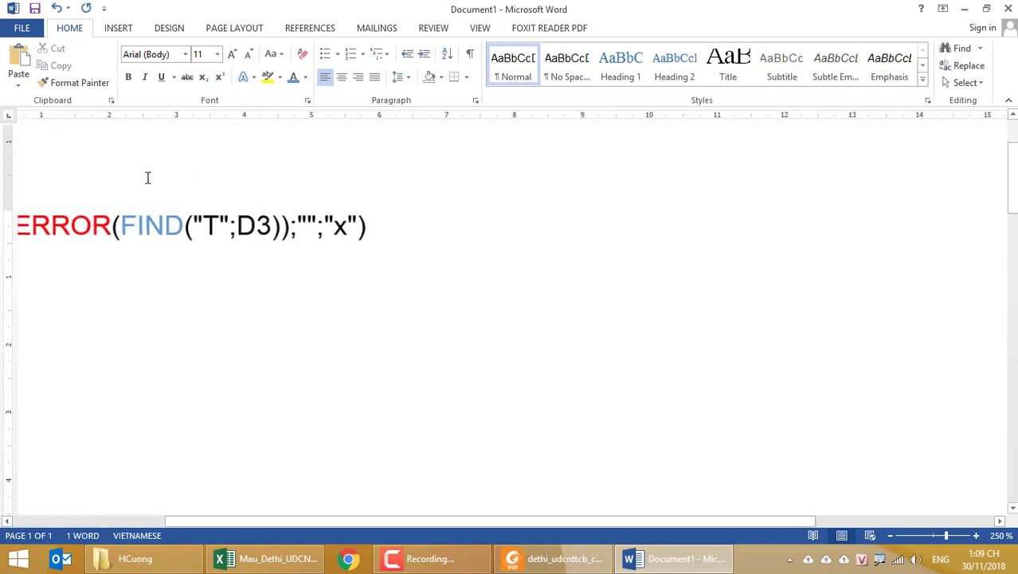
left_click_drag(415, 524, 288, 166)
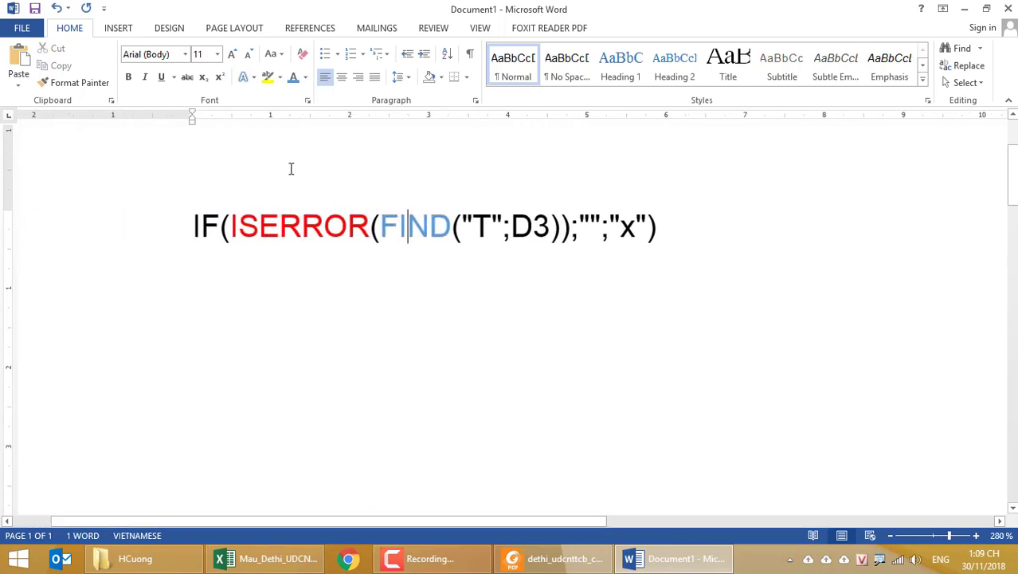
scroll(296, 165, "up", 2, "ctrl")
scroll(299, 165, "up", 2, "ctrl")
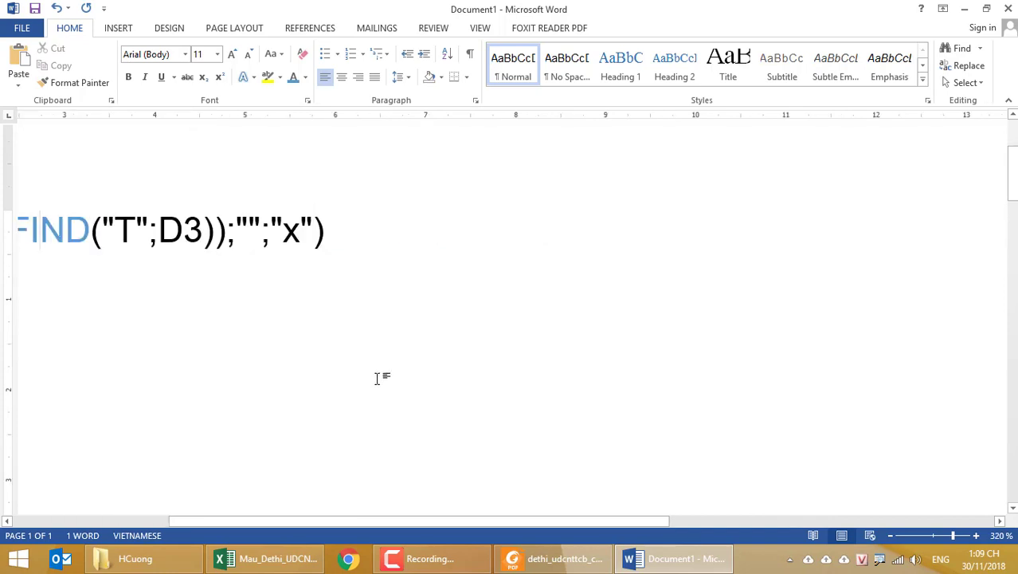
left_click_drag(336, 525, 196, 522)
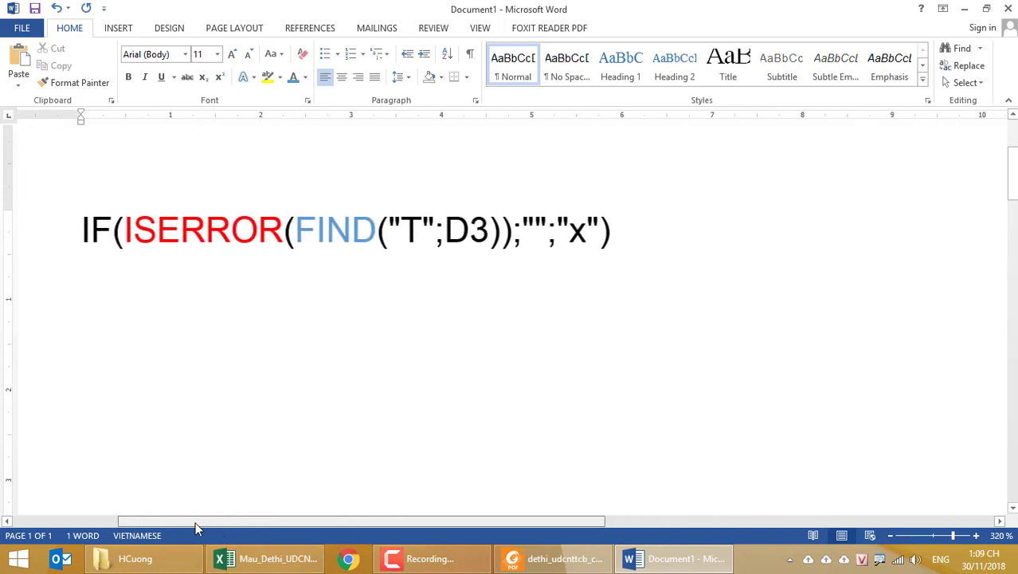
left_click(595, 390)
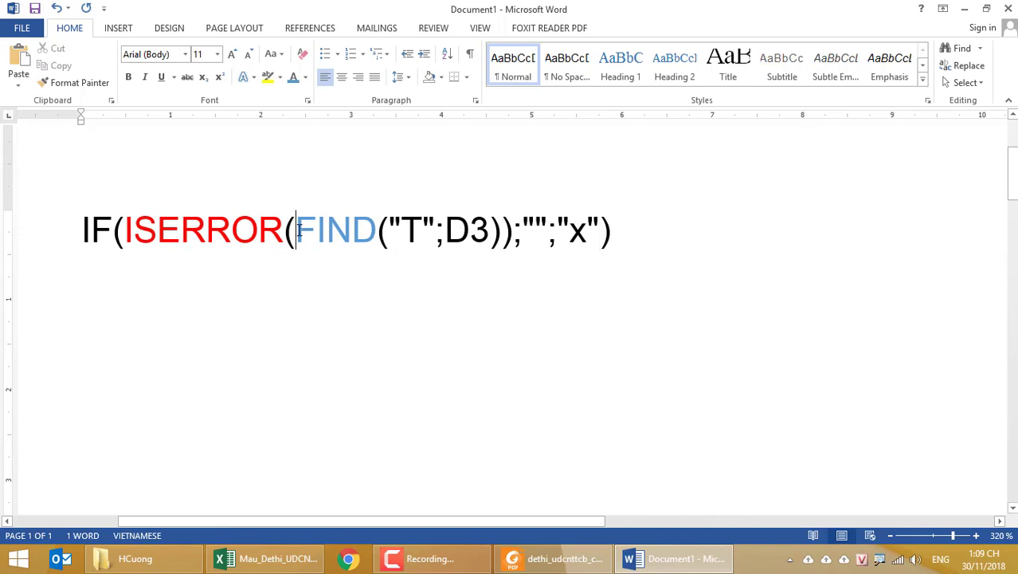
left_click(297, 230)
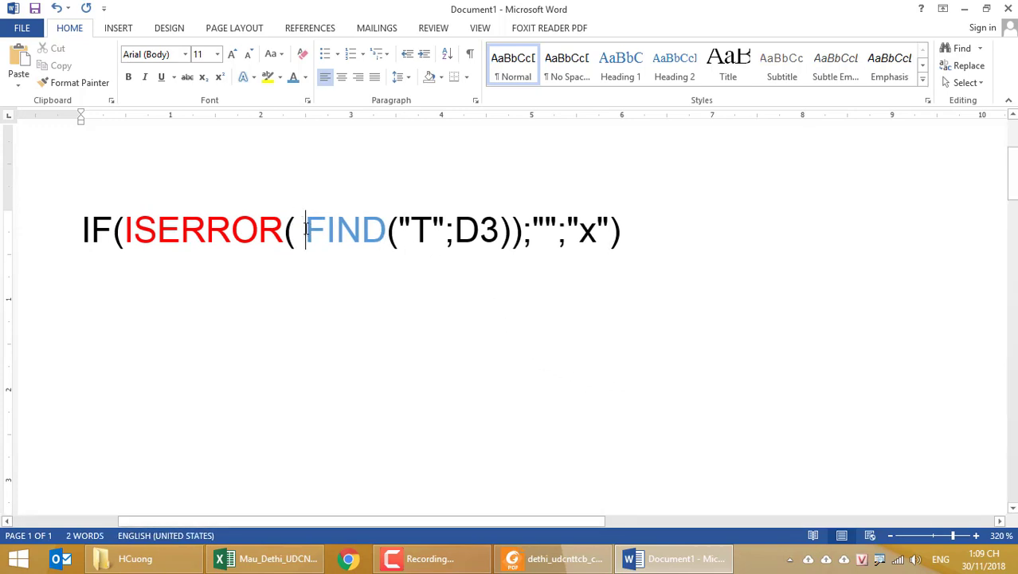
left_click_drag(305, 229, 514, 231)
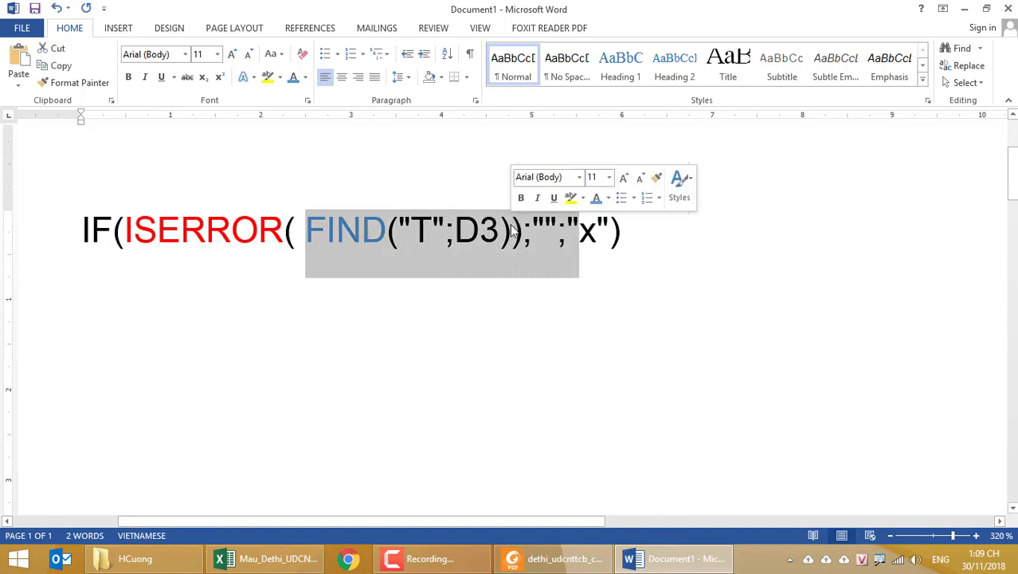
left_click(502, 243)
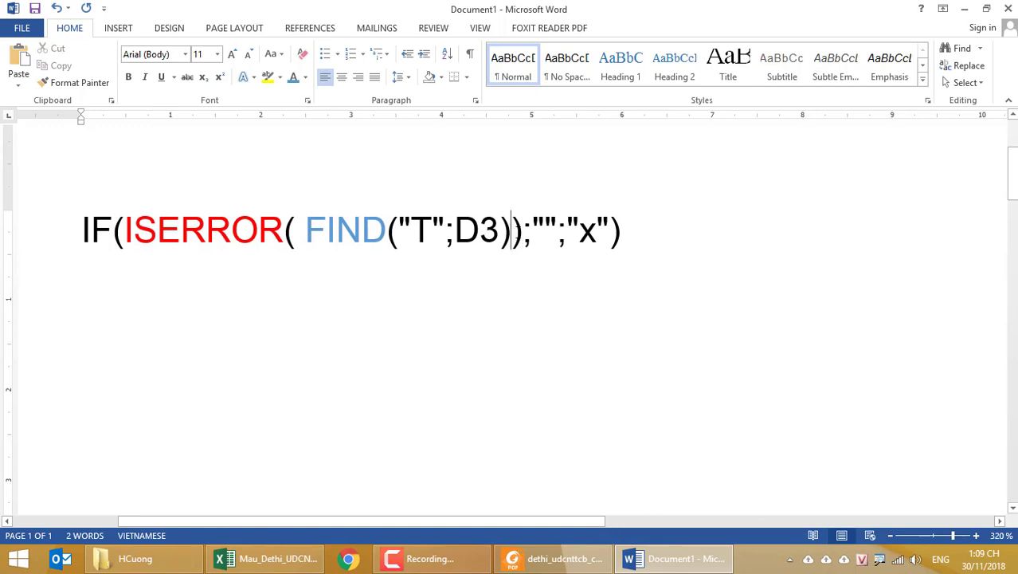
left_click(305, 229)
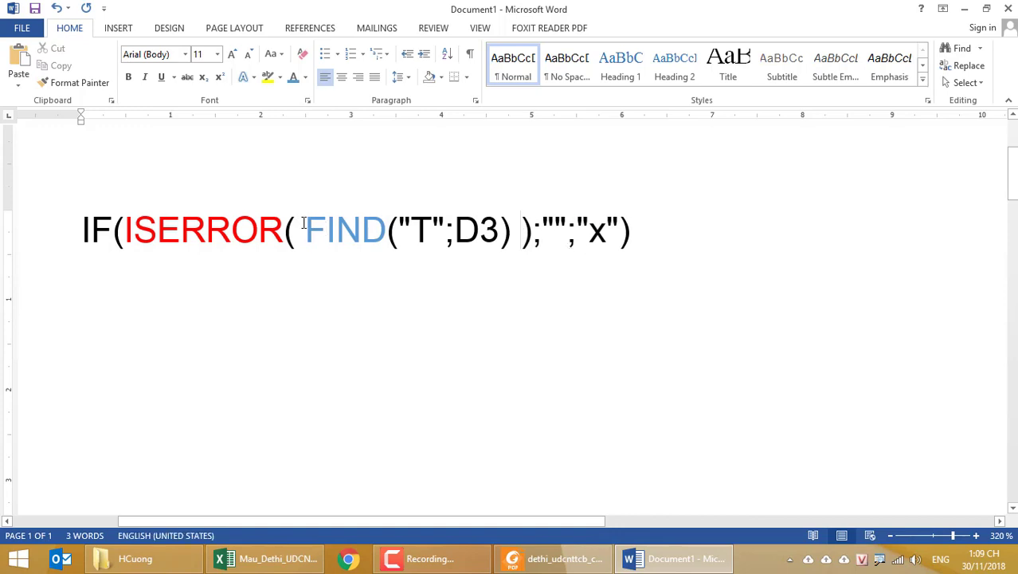
left_click(544, 245)
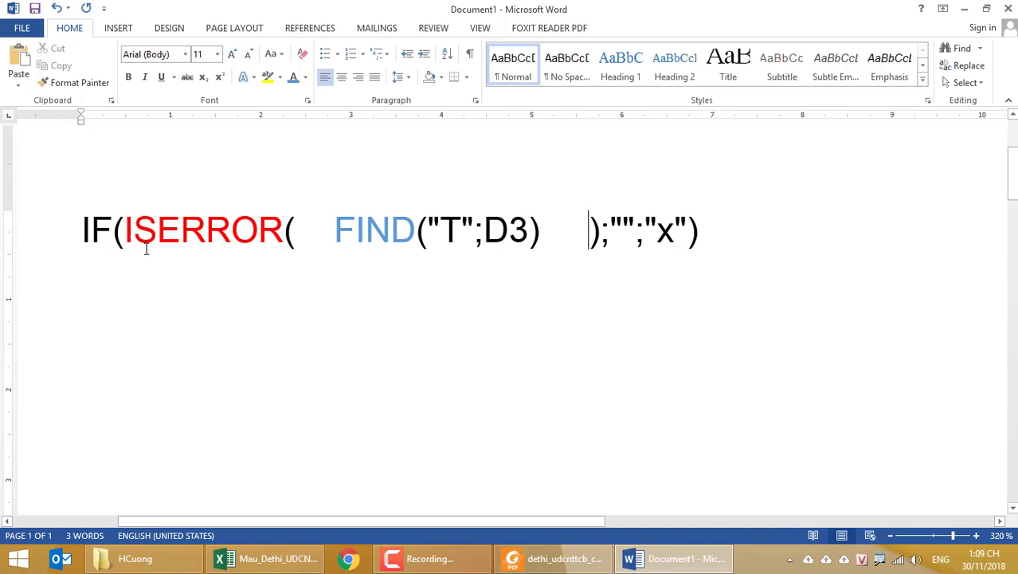
left_click(125, 231)
left_click(598, 239)
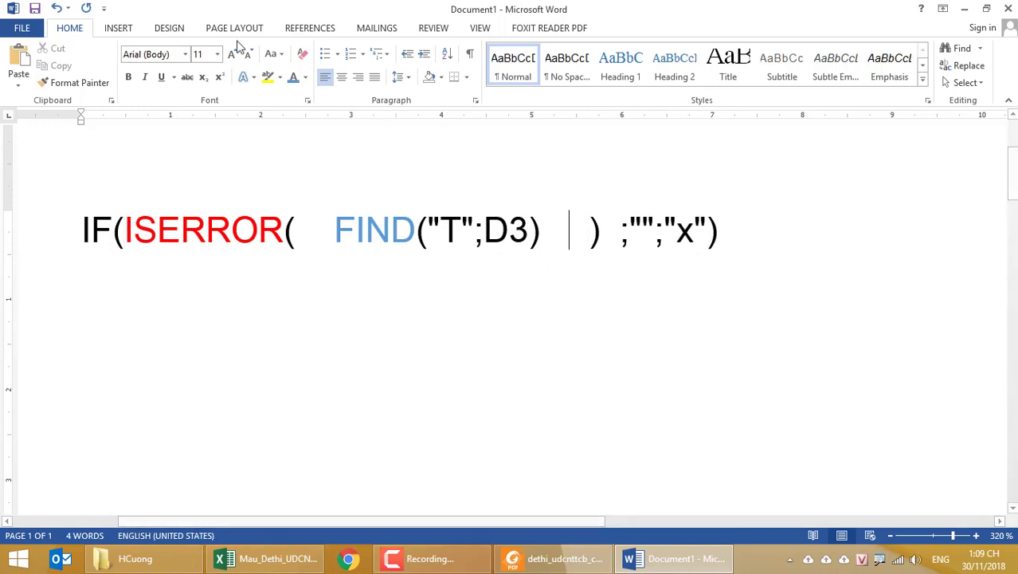
Draw a horizontal line about 2.27 cm long beneath FIND("T";D3) and give it the blue line style.
left_click(116, 33)
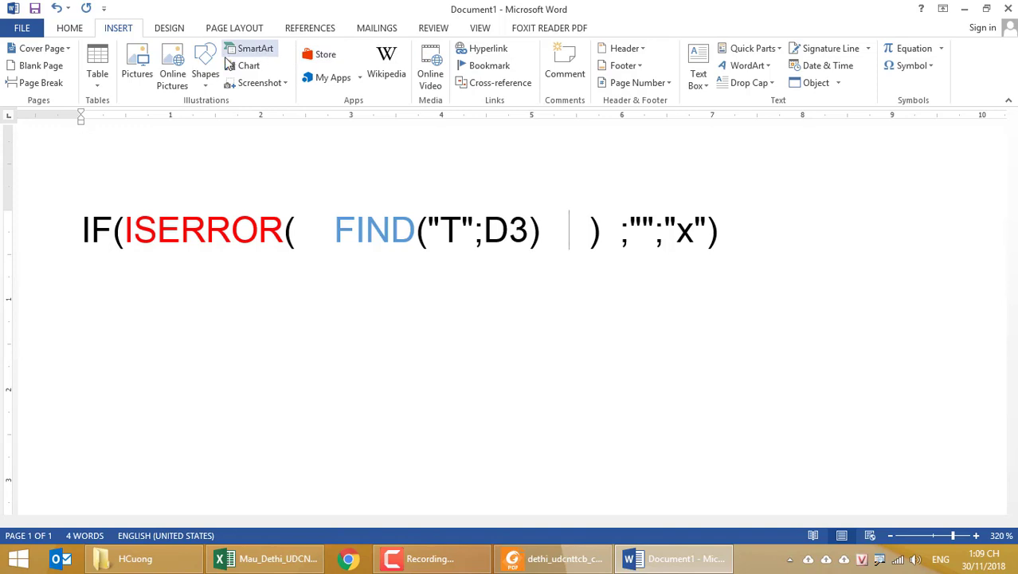
left_click(205, 72)
left_click(223, 124)
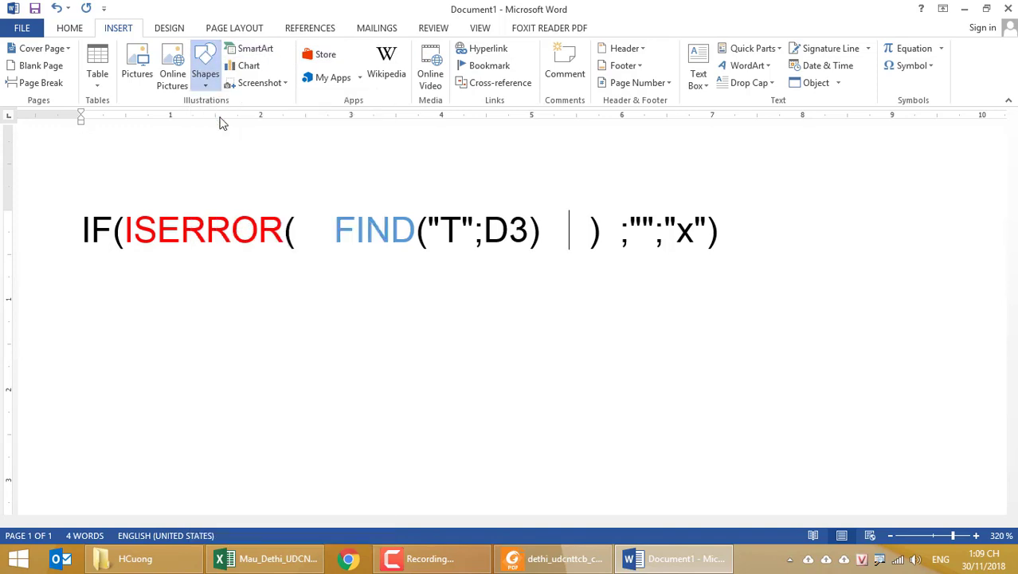
left_click_drag(331, 253, 539, 253)
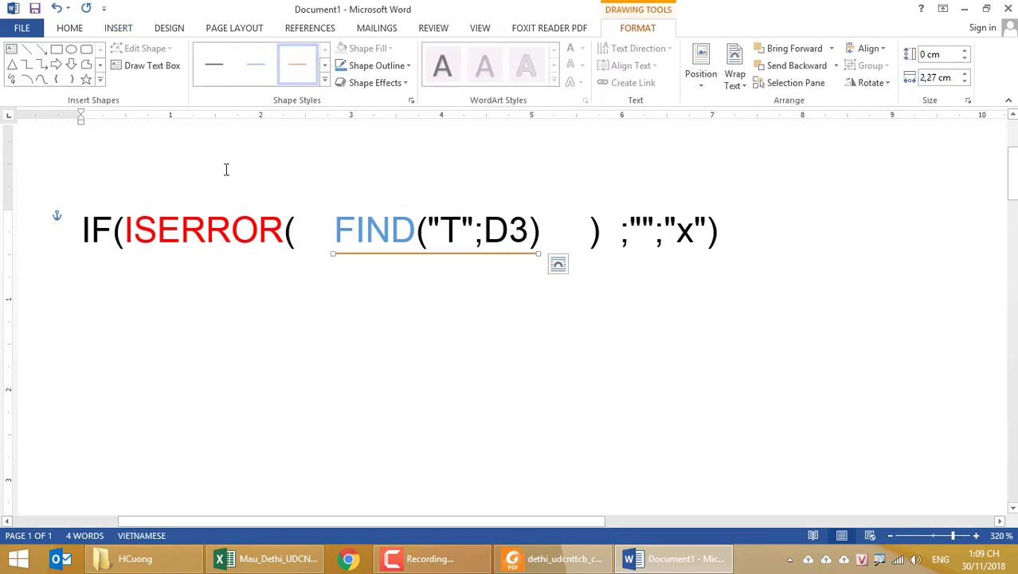
left_click(256, 65)
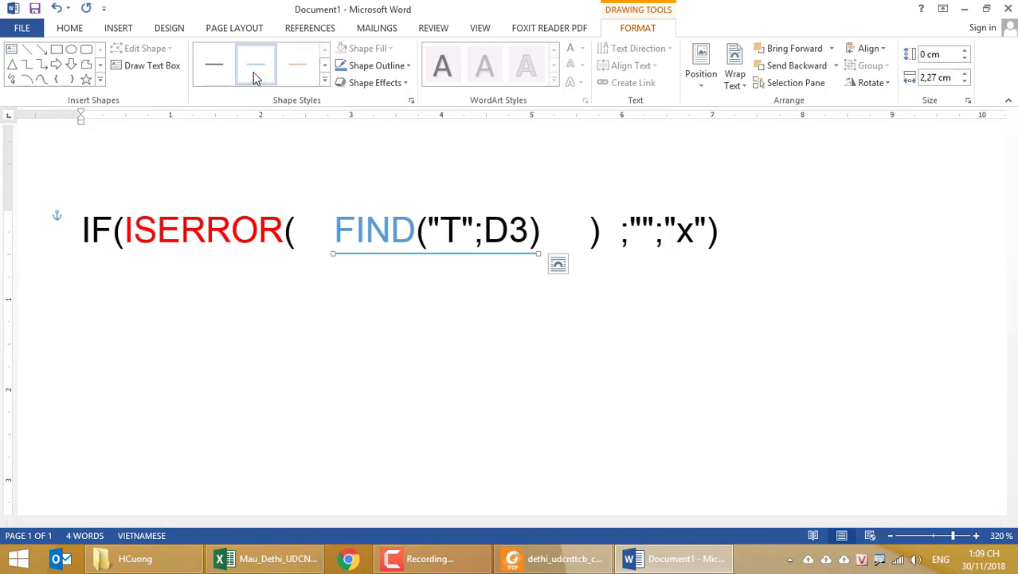
Draw a line about 5.36 cm long beneath the whole ISERROR(...) expression, below the blue line, and give it the orange line style.
left_click(41, 49)
left_click_drag(126, 265, 609, 267)
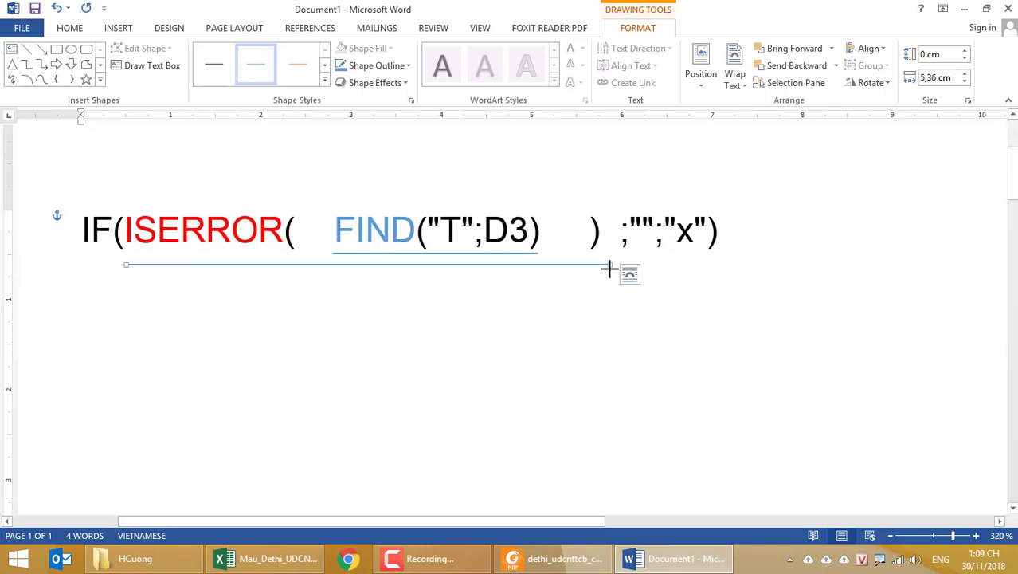
left_click(298, 71)
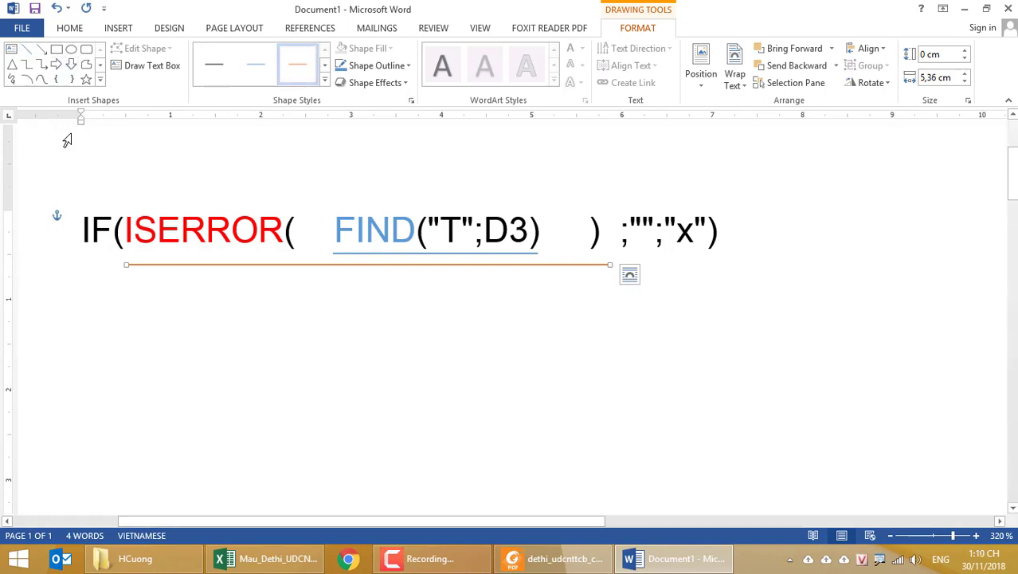
left_click(94, 134)
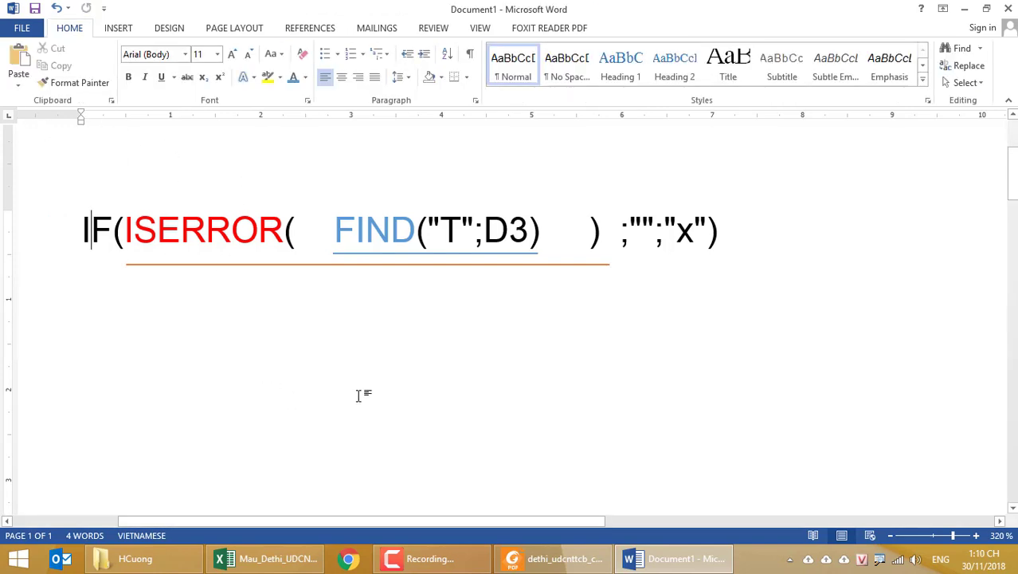
Insert spaces around the "" and "x" arguments, before the final parenthesis, and between IF( and ISERROR.
left_click(630, 229)
left_click(663, 229)
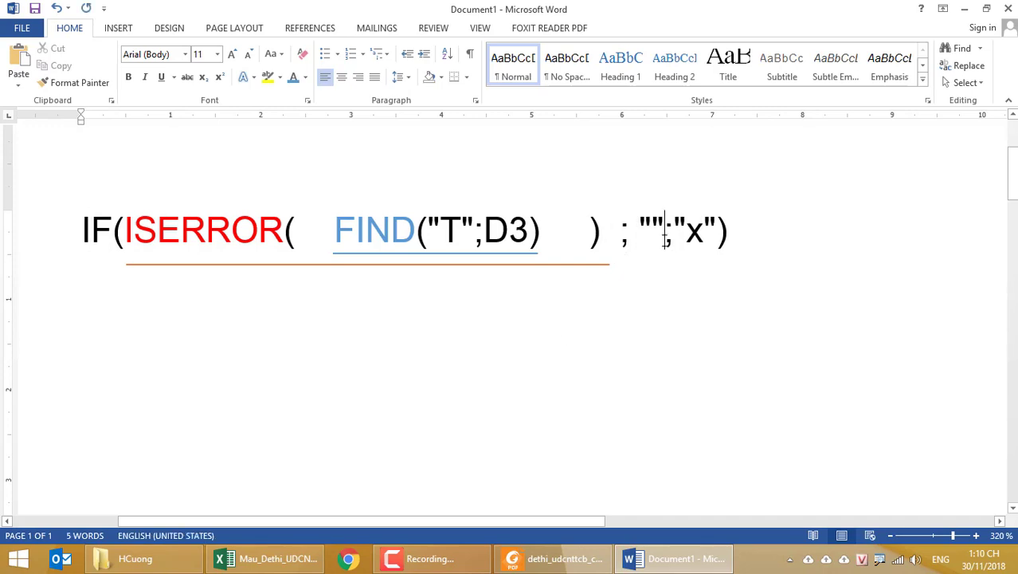
left_click(681, 229)
left_click(737, 231)
key("Delete")
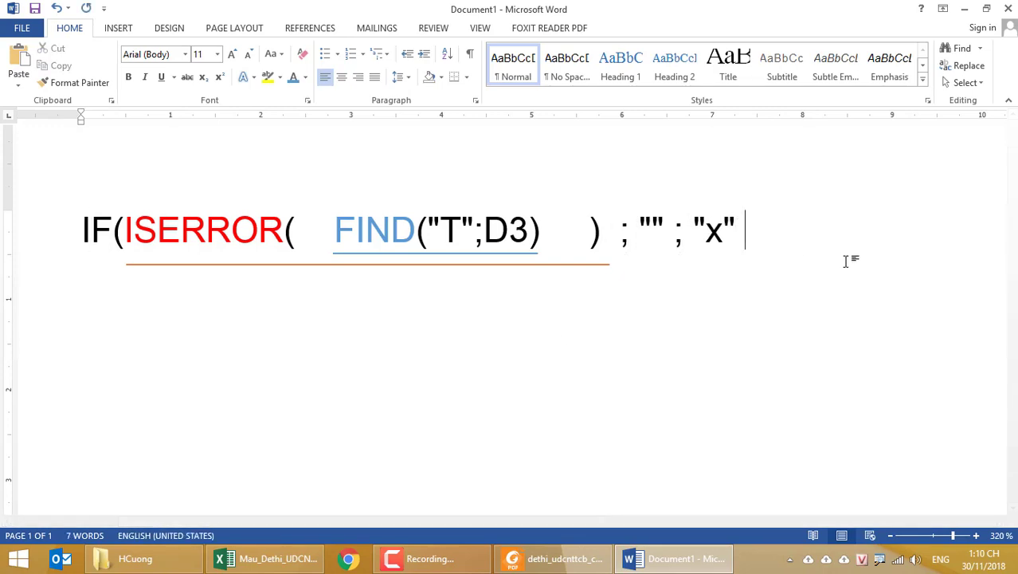
type(")")
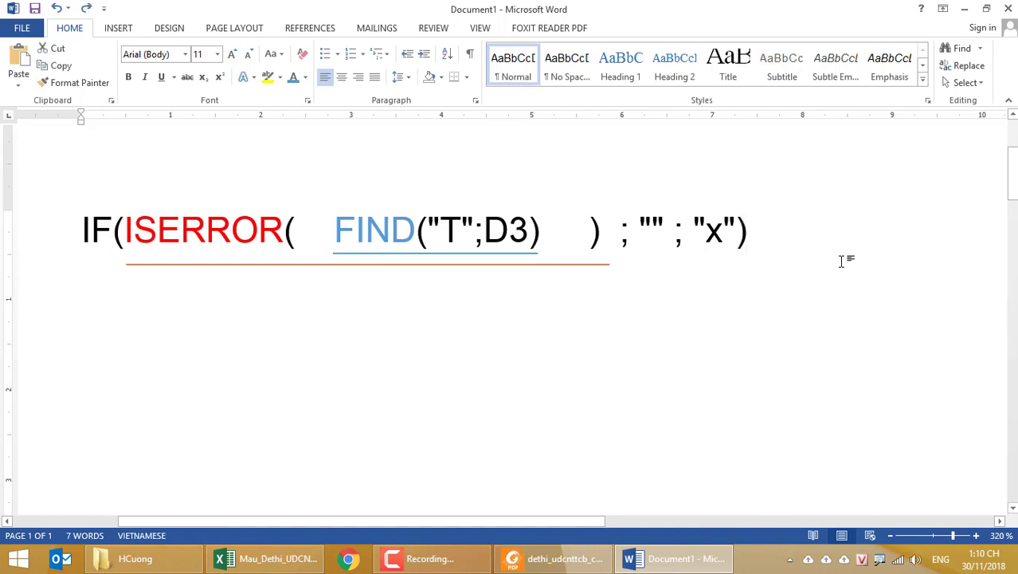
key("shift+Left")
key("Left")
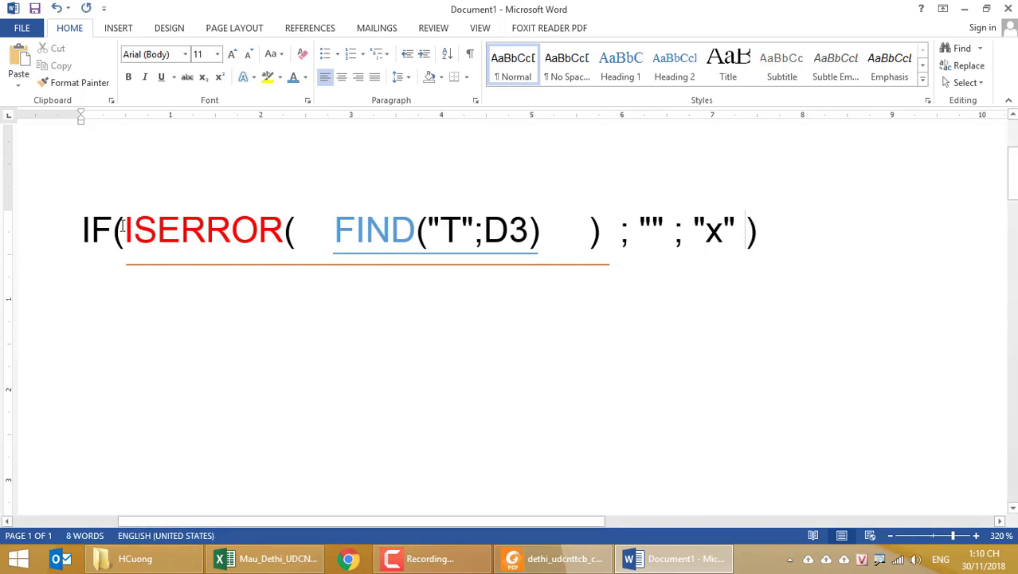
left_click(123, 231)
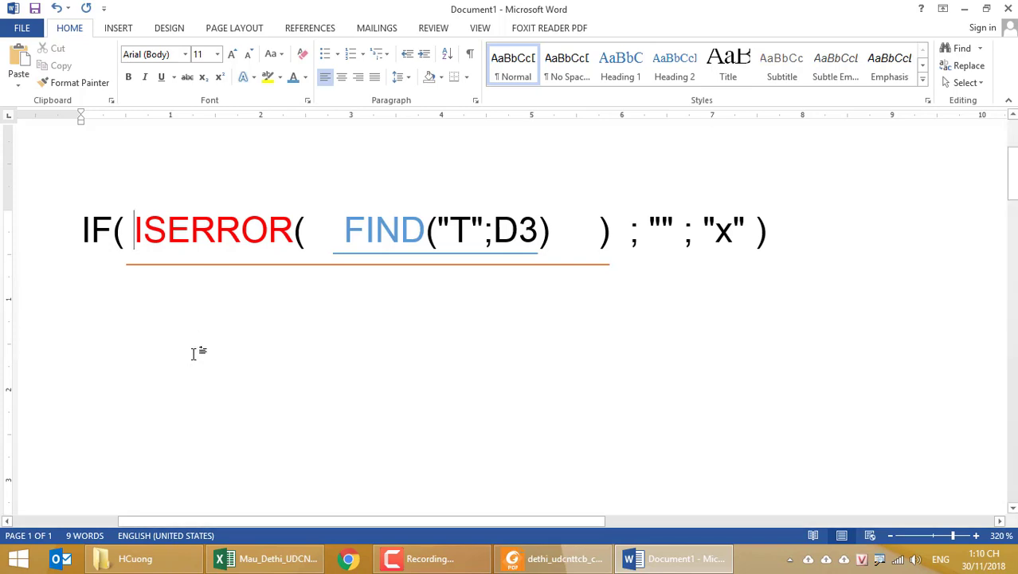
Highlight the ISERROR condition and the "x" result in the formula to examine the parts of the IF function.
left_click_drag(133, 230, 557, 229)
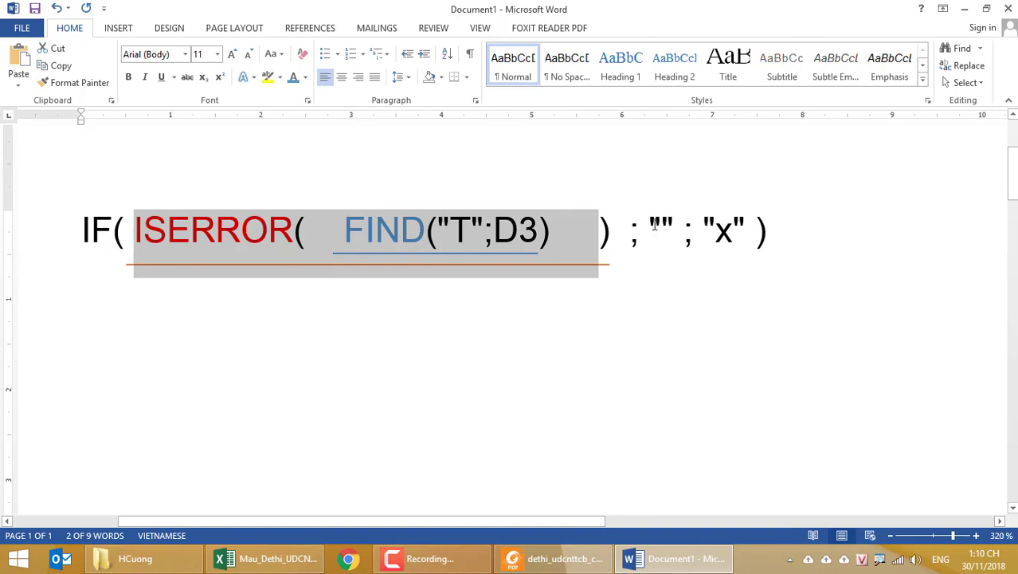
left_click_drag(650, 229, 747, 247)
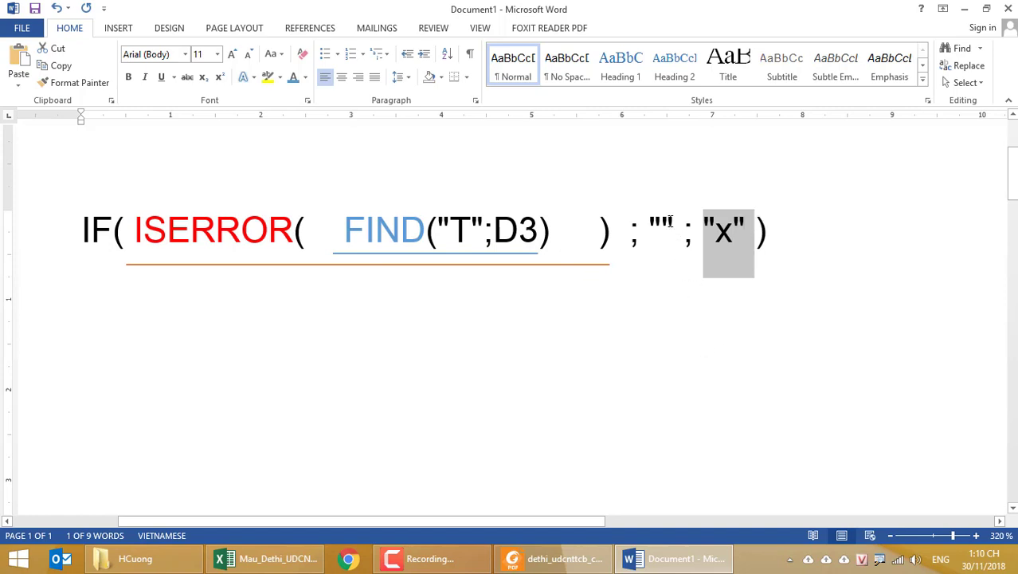
Examine FIND's arguments "T" and D3 in the Word formula, checking them against cell D3 on sheet Trang2 in Excel.
left_click(674, 237)
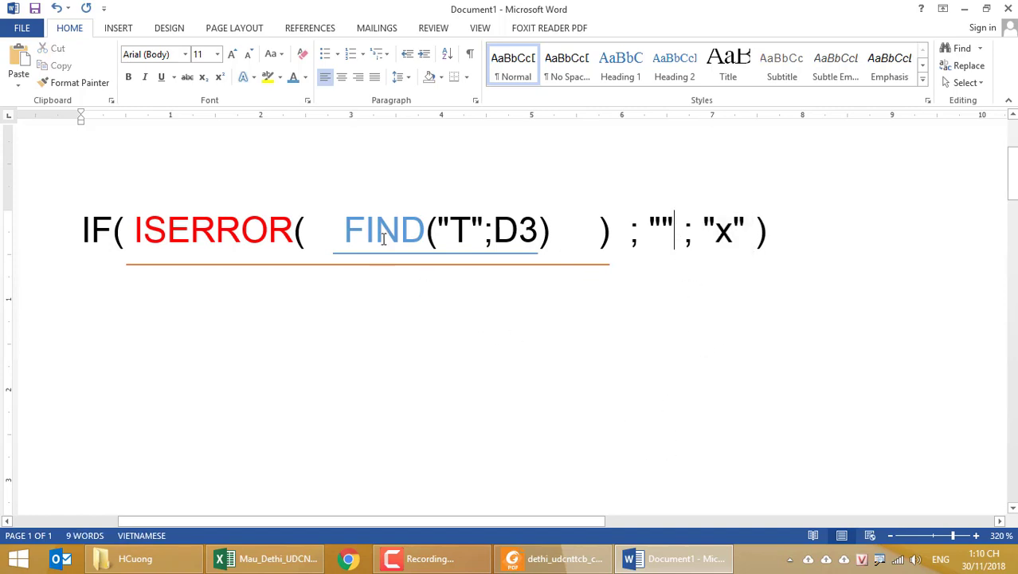
left_click(383, 239)
left_click_drag(428, 226, 488, 226)
left_click(517, 243)
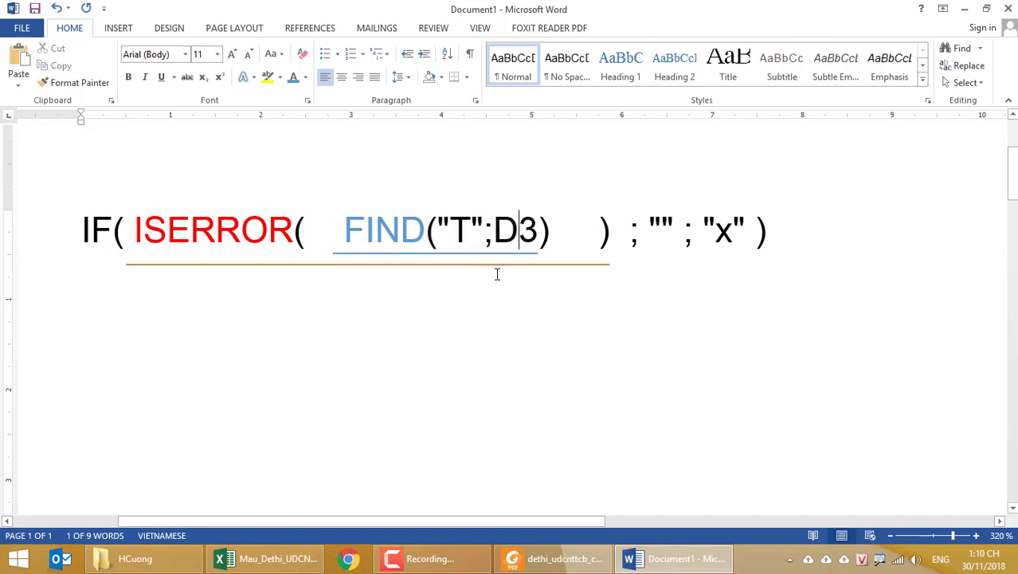
left_click(323, 559)
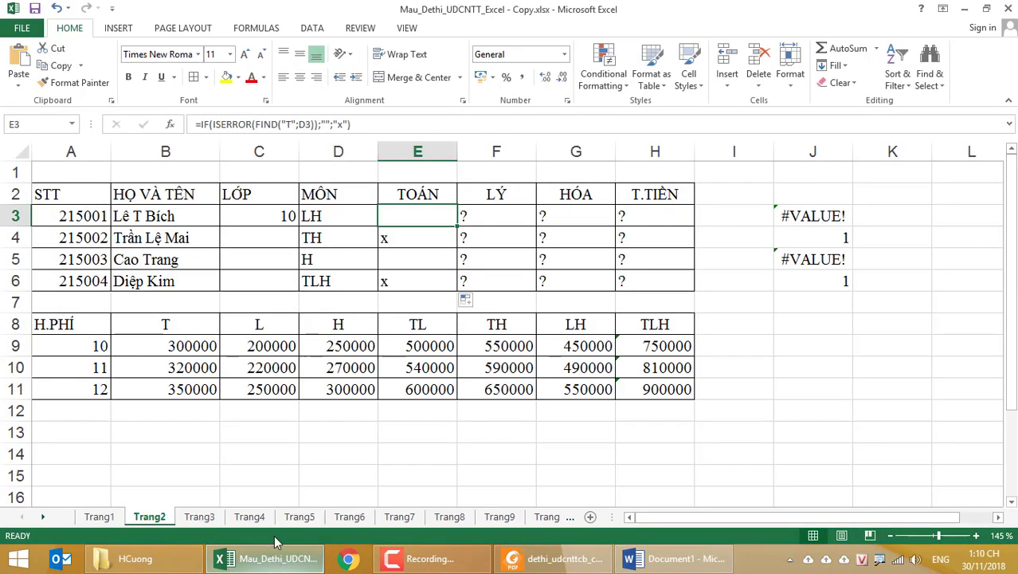
left_click(301, 215)
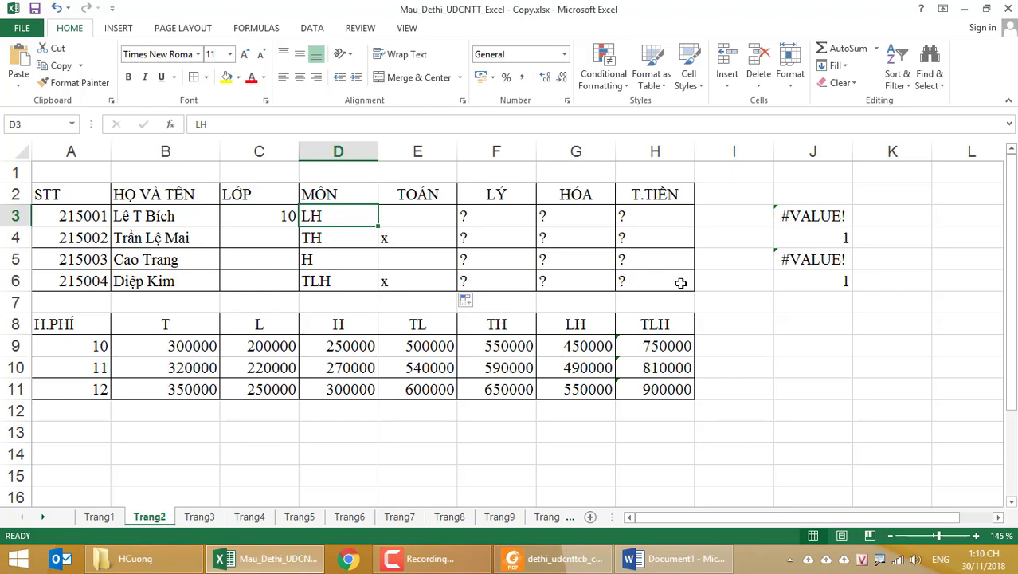
left_click(308, 562)
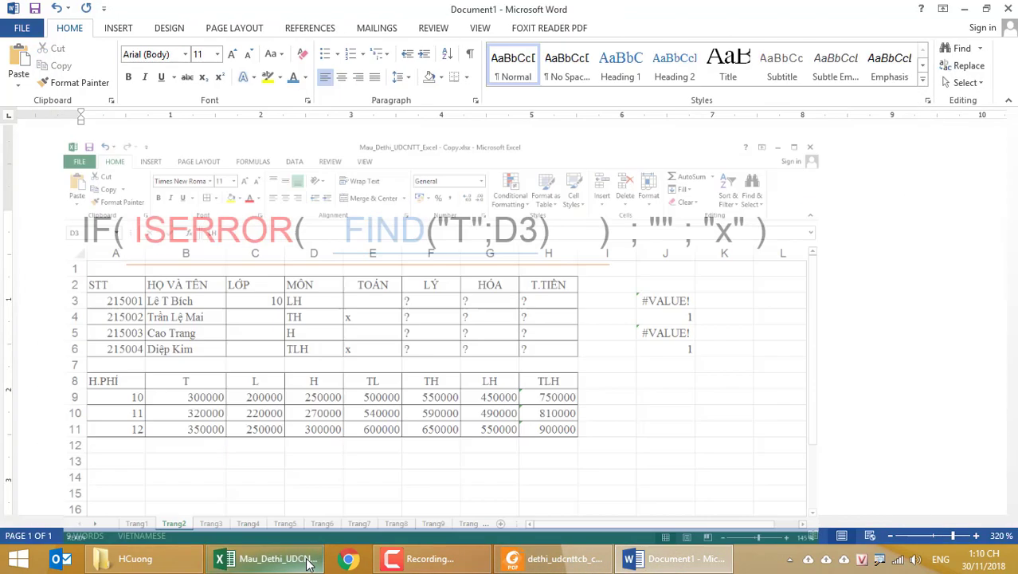
In the Word document, examine the ISERROR function and the nested FIND("T";D3) expression it tests.
left_click_drag(345, 230, 550, 230)
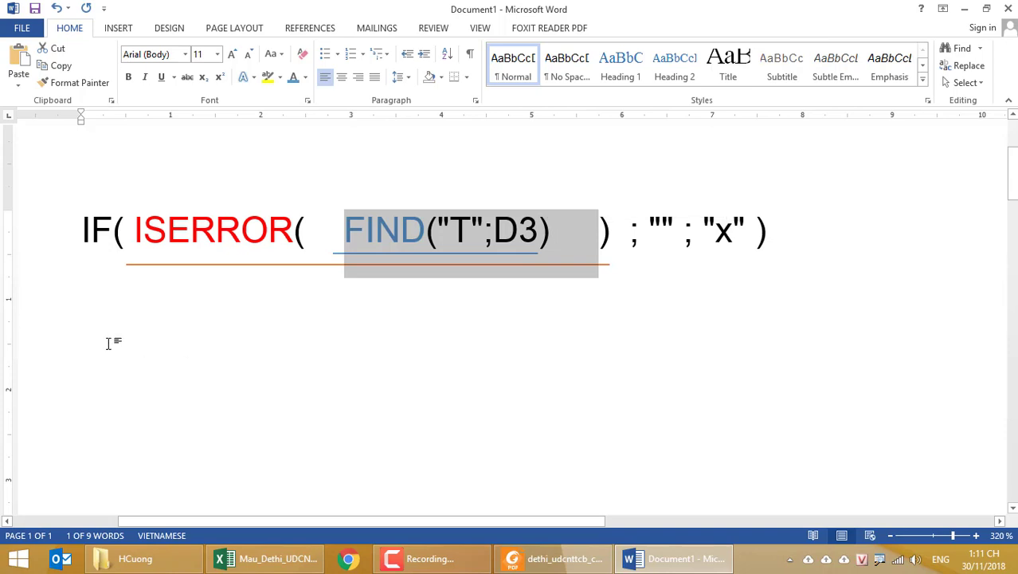
left_click(184, 221)
double_click(184, 220)
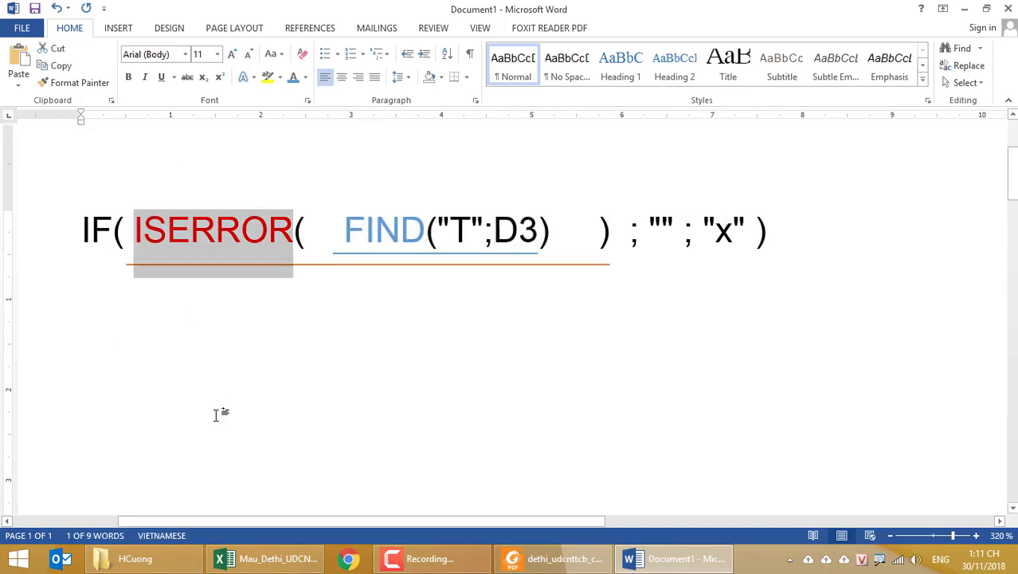
left_click_drag(345, 231, 597, 240)
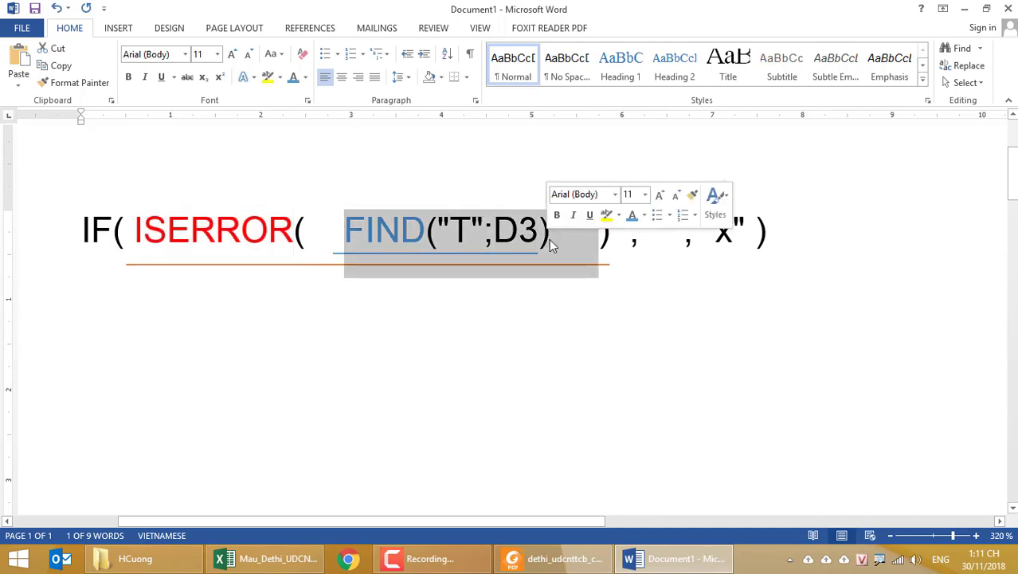
left_click(168, 235)
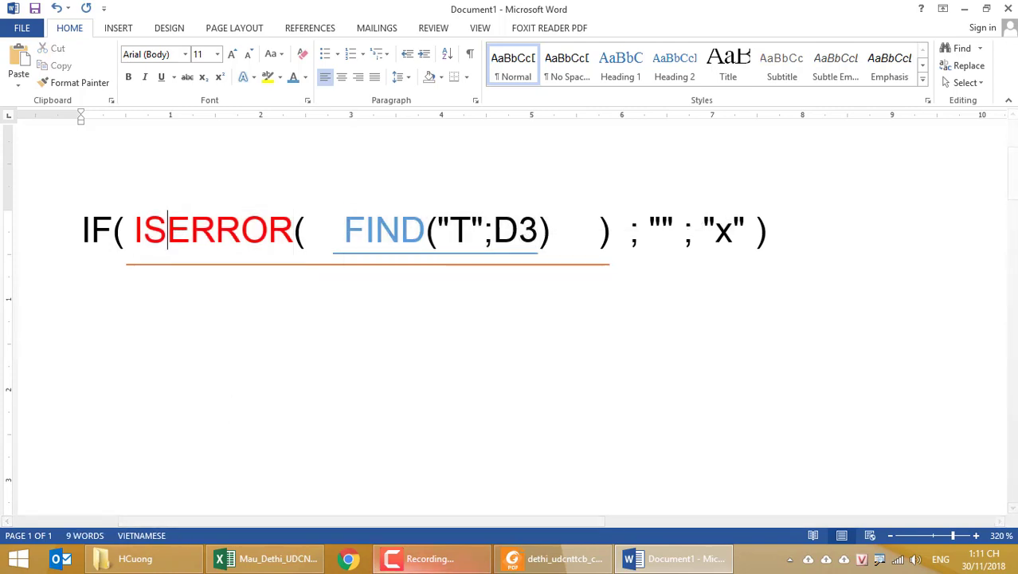
mouse_move(430, 558)
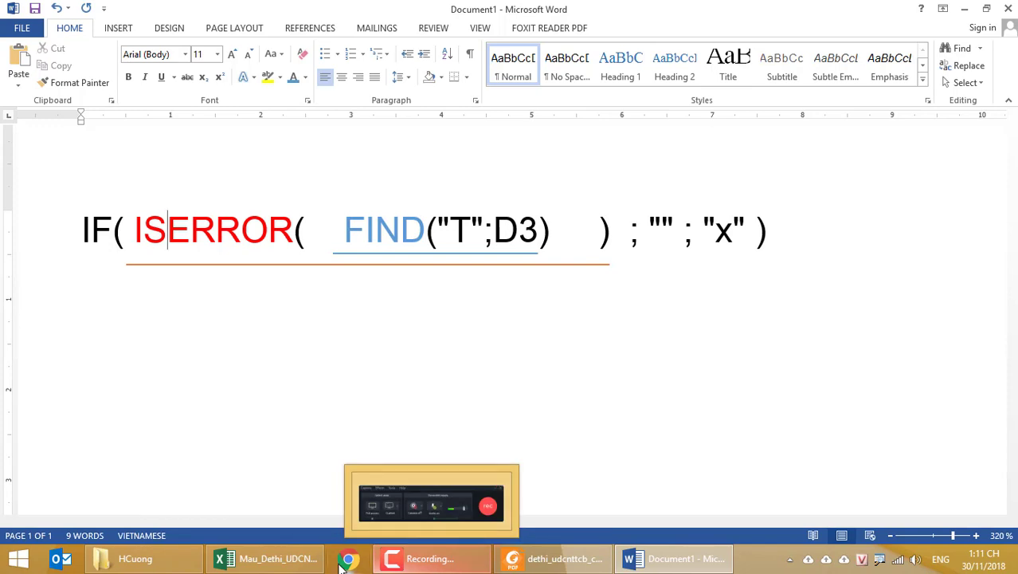
mouse_move(271, 558)
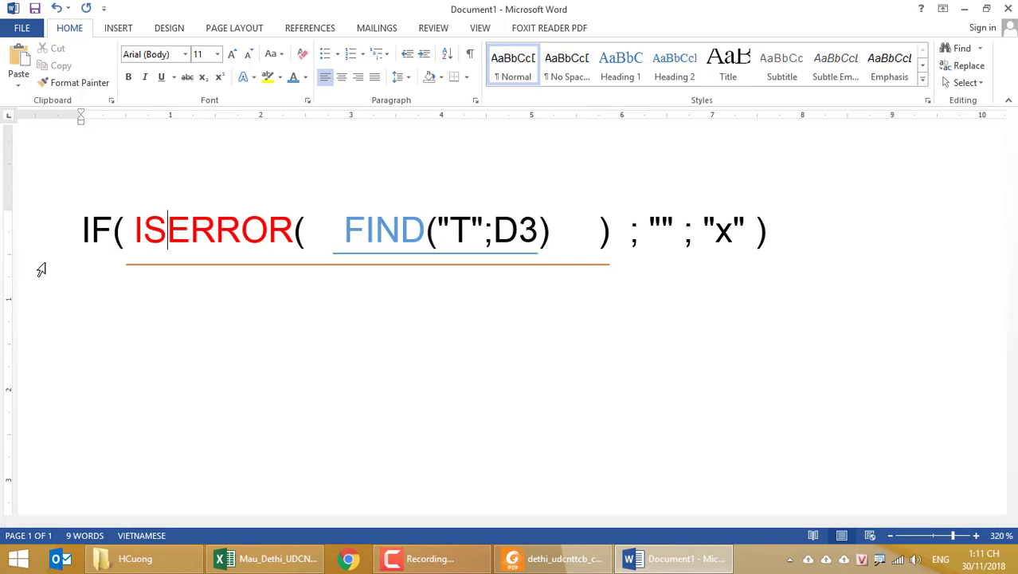
left_click_drag(292, 239, 601, 252)
left_click(517, 261)
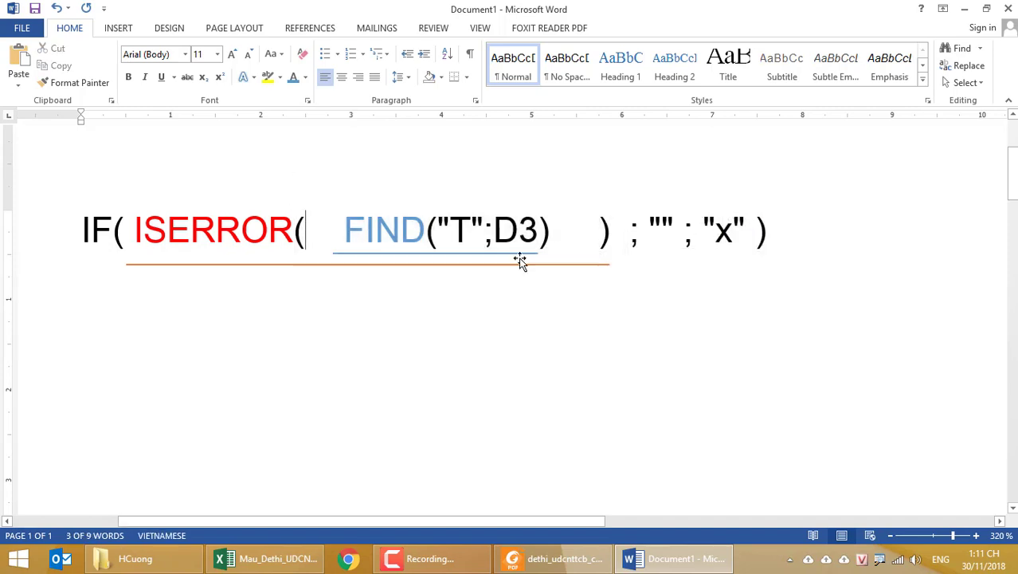
left_click(599, 231)
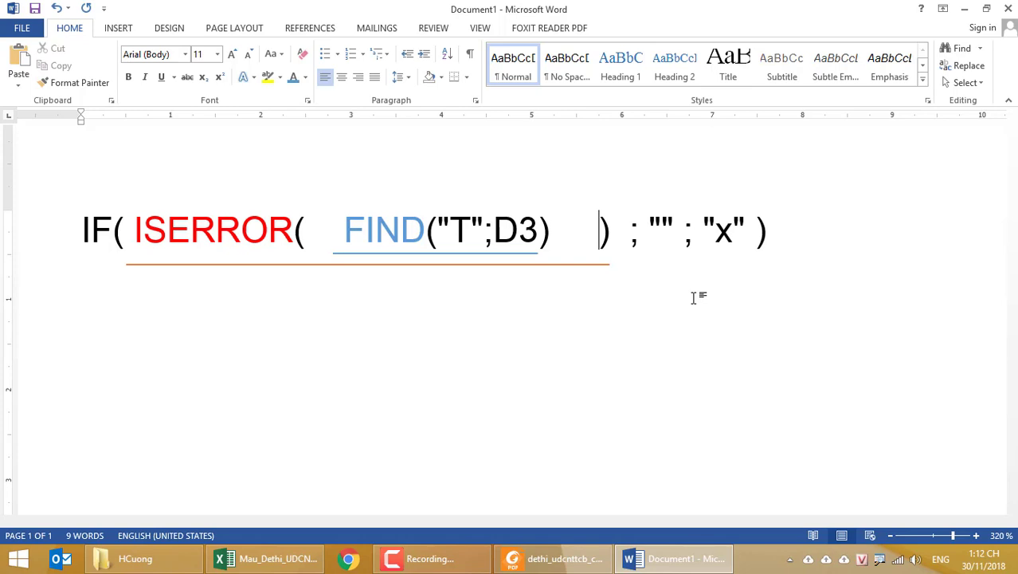
Trace how an error in FIND("T";D3) passes through ISERROR to the empty "" result.
left_click_drag(344, 241, 555, 228)
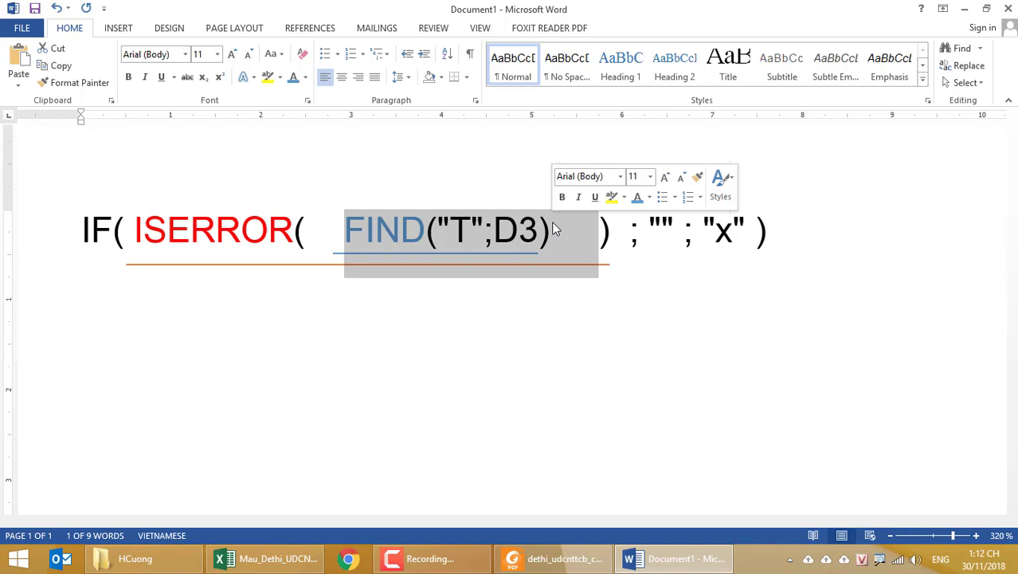
left_click(660, 233)
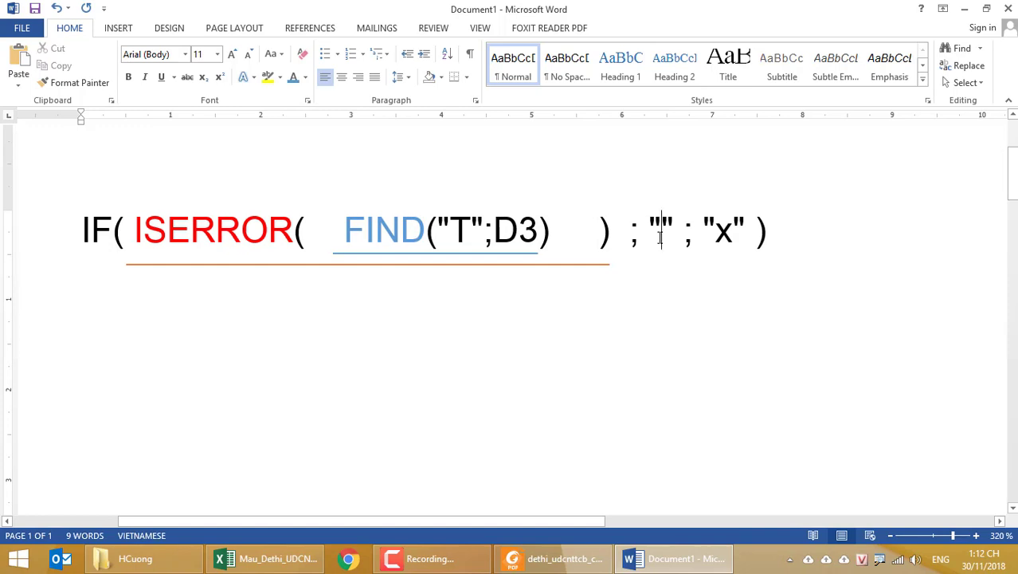
double_click(192, 230)
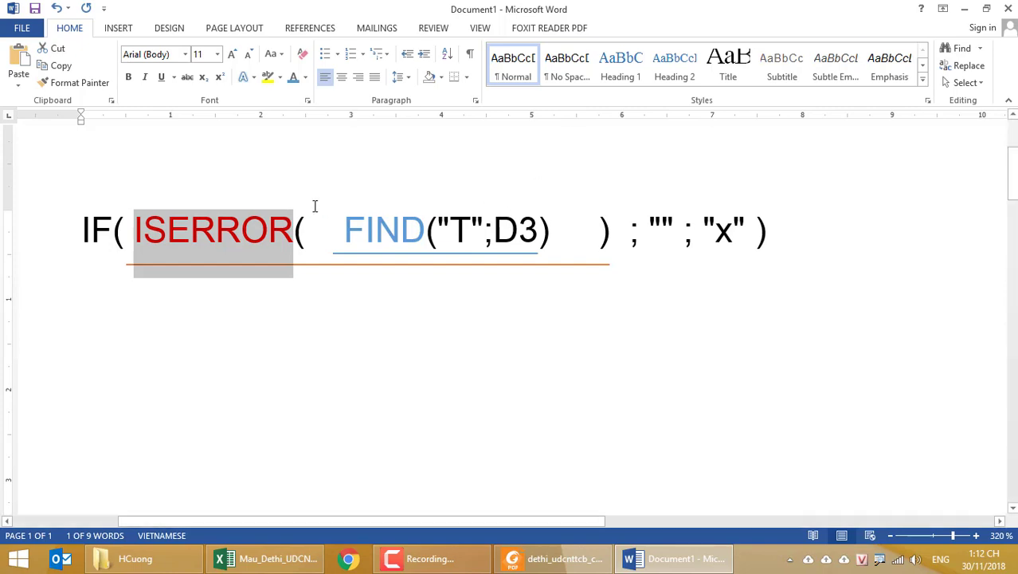
left_click_drag(365, 229, 530, 219)
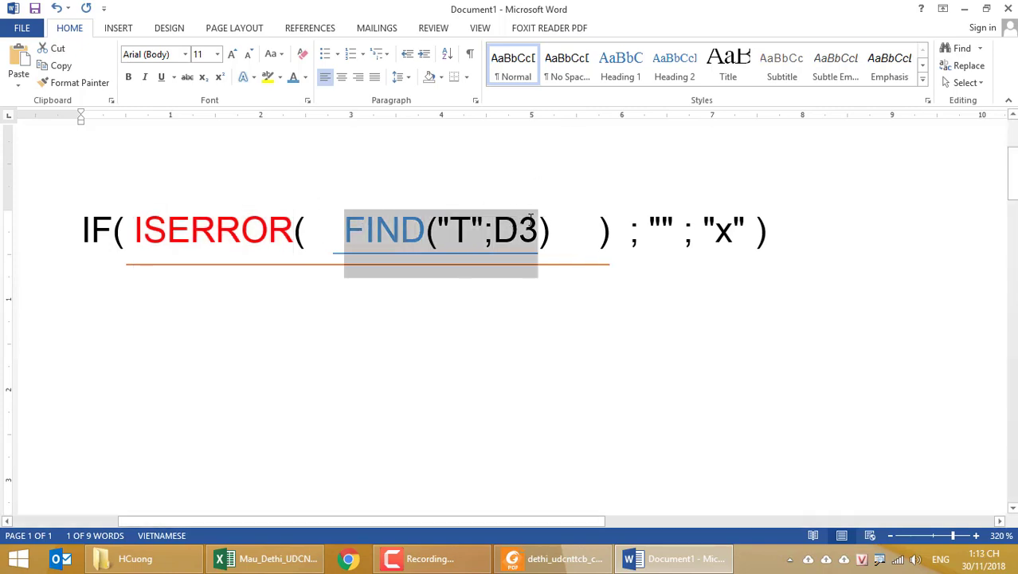
double_click(202, 235)
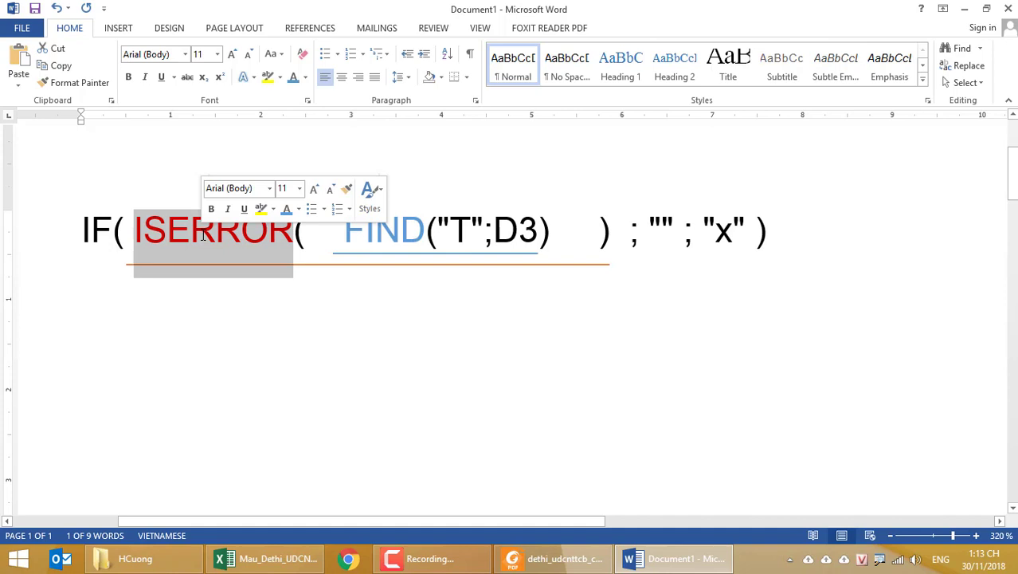
left_click_drag(345, 230, 567, 226)
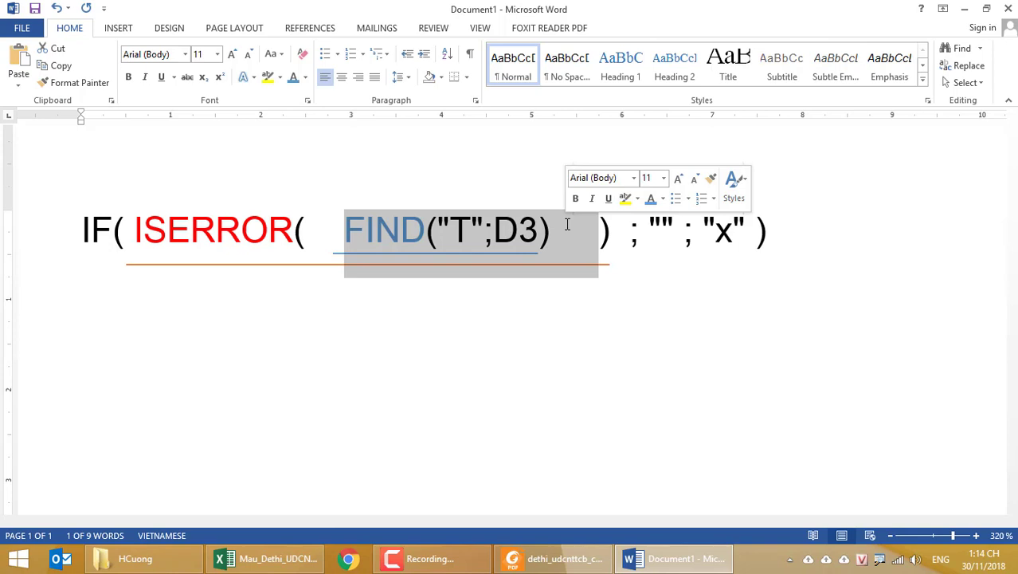
Review the FIND("T";D3) expression again, along with the ISERROR condition that encloses it inside IF.
left_click(367, 232)
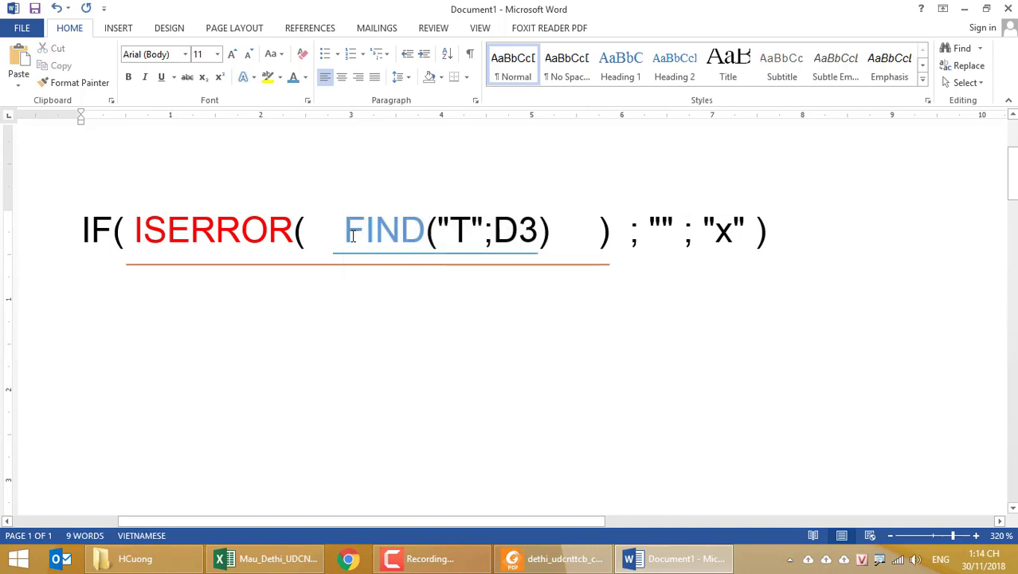
left_click_drag(352, 236, 532, 238)
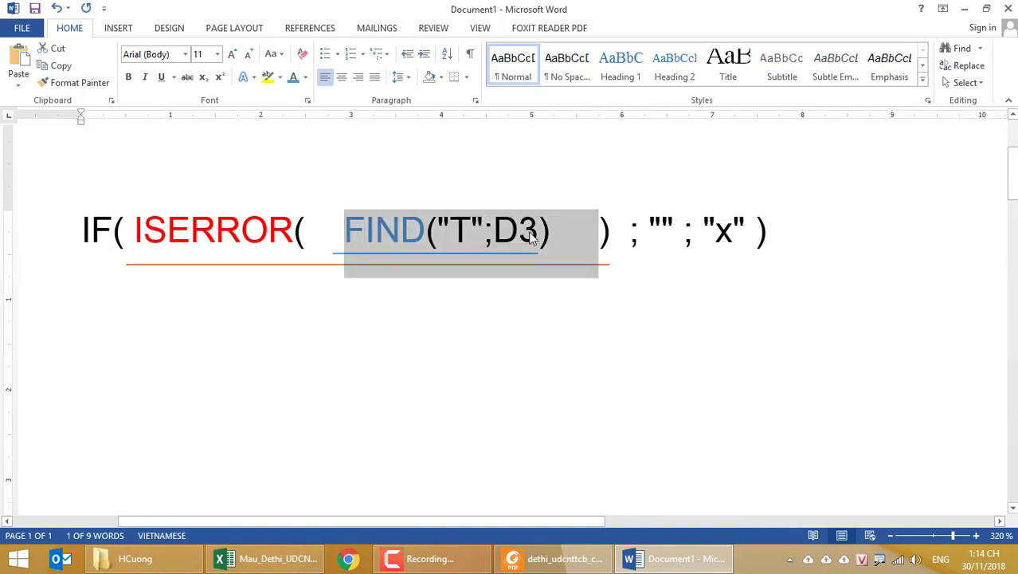
left_click(533, 238)
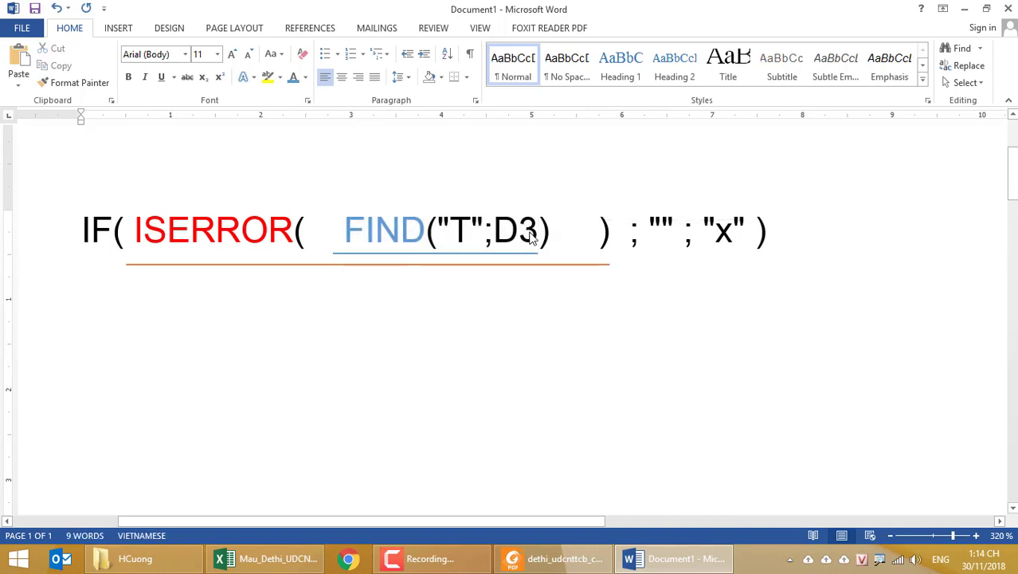
left_click_drag(345, 232, 598, 232)
left_click(191, 233)
left_click_drag(118, 216, 568, 215)
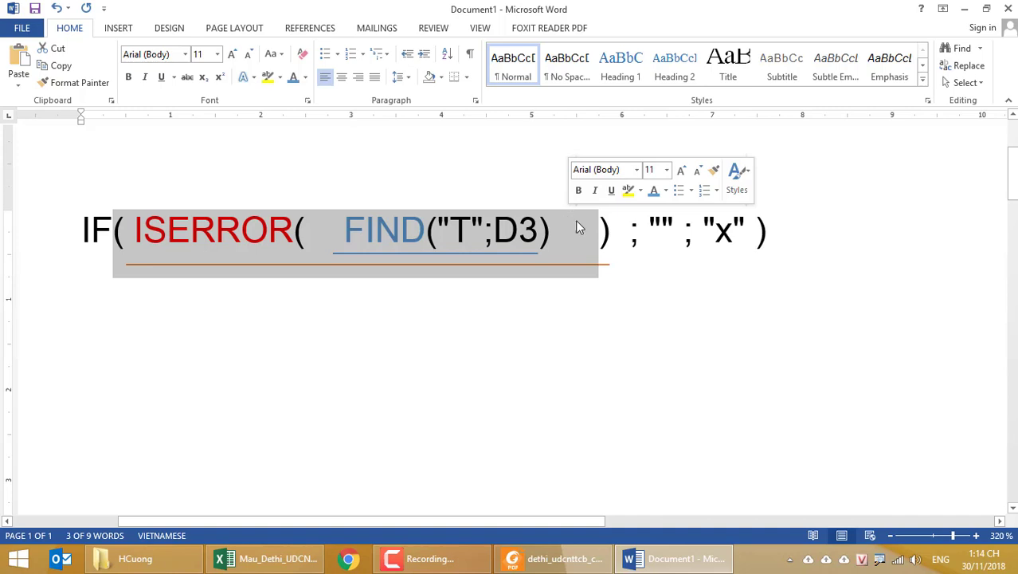
Compare the search text "T" in FIND with the "x" and "" results of the IF function.
left_click_drag(703, 231, 753, 232)
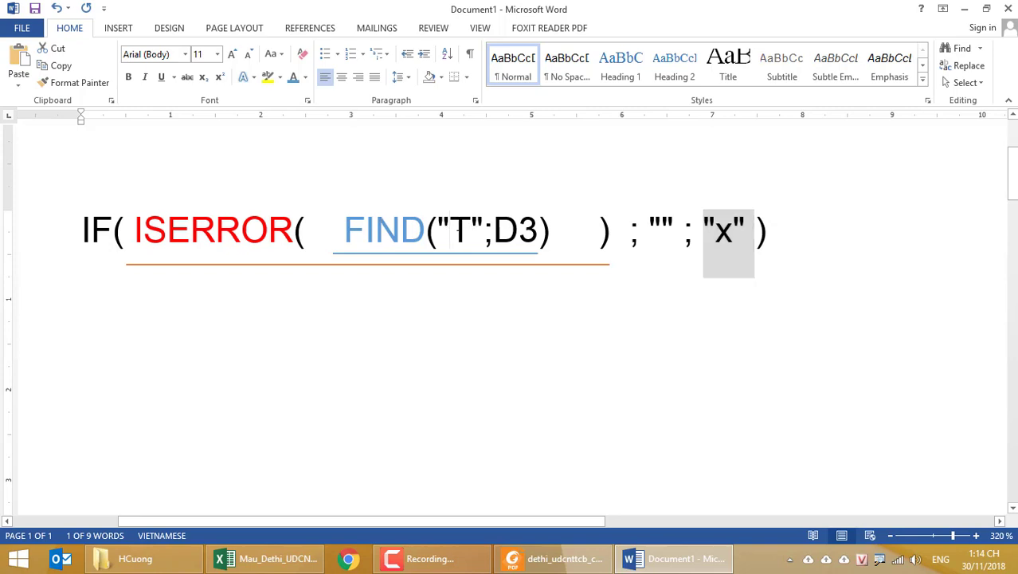
double_click(458, 231)
left_click_drag(714, 231, 746, 231)
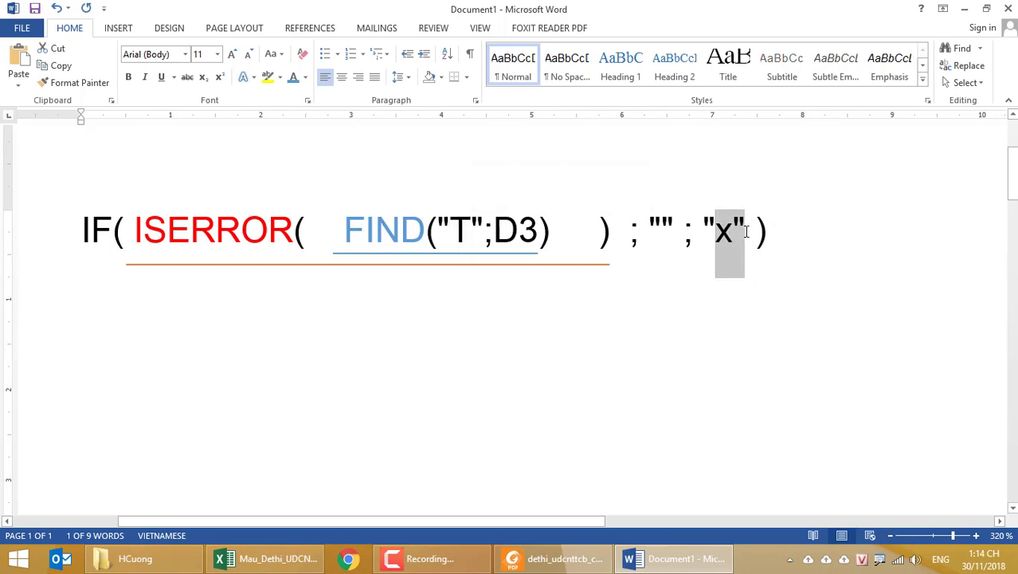
left_click(450, 231)
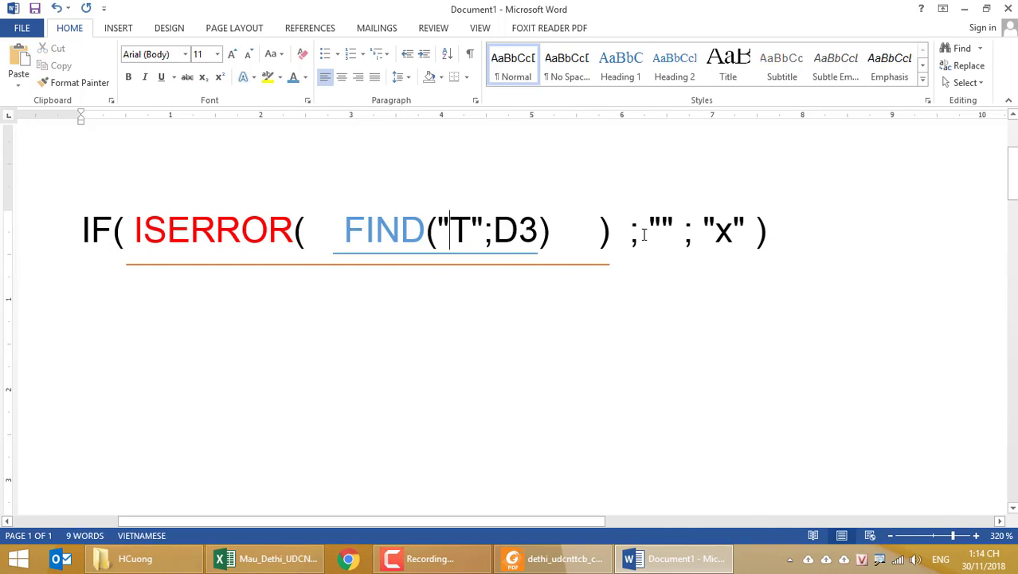
left_click(661, 231)
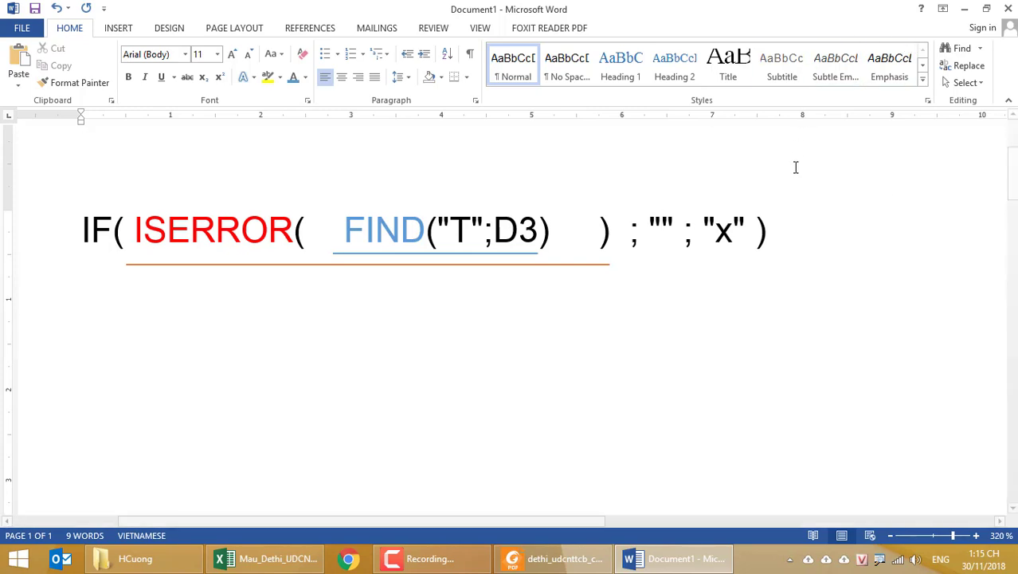
Highlight the entire IF formula from its end back to IF to review it as a whole, and clear the selection.
left_click(787, 229)
key("ctrl+shift+Left")
key("ctrl+shift+Left")
key("ctrl+shift+Left")
key("ctrl+shift+Left")
key("ctrl+shift+Left")
key("ctrl+shift+Left")
key("ctrl+shift+Left")
key("ctrl+shift+Left")
key("ctrl+shift+Left")
key("ctrl+shift+Left")
key("ctrl+shift+Left")
key("ctrl+shift+Left")
key("ctrl+shift+Left")
key("ctrl+shift+Left")
key("ctrl+shift+Left")
key("ctrl+shift+Left")
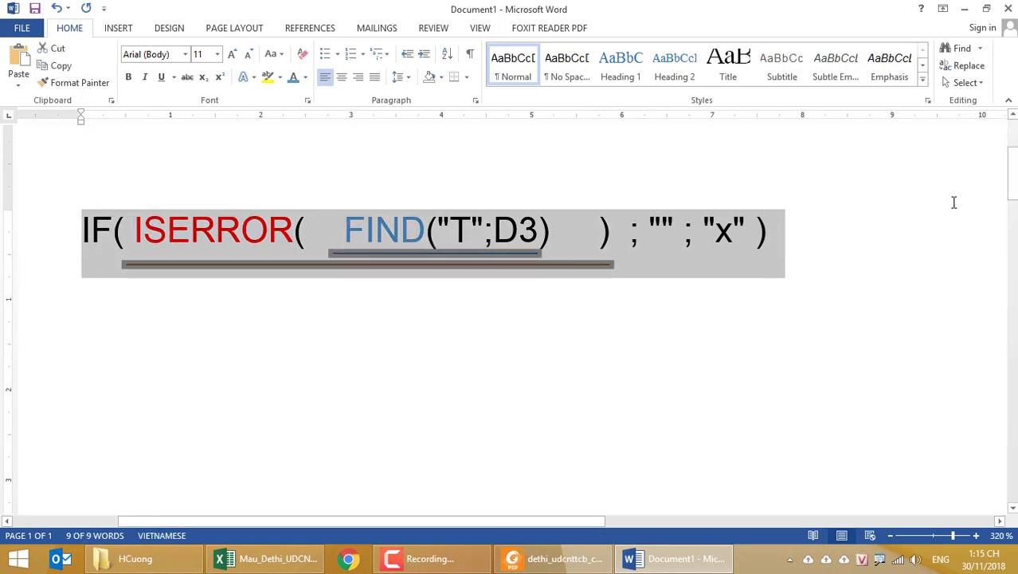
left_click(568, 239)
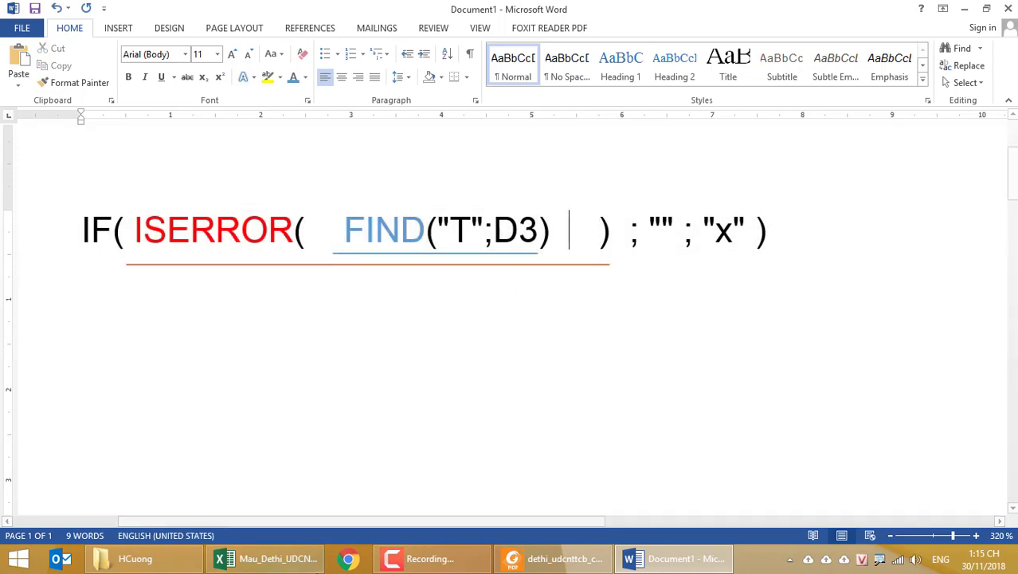
Check the formula in cell E3 in Excel, and read the F3 and G3 requirements in the exam PDF in Foxit Reader.
left_click(267, 558)
left_click(418, 222)
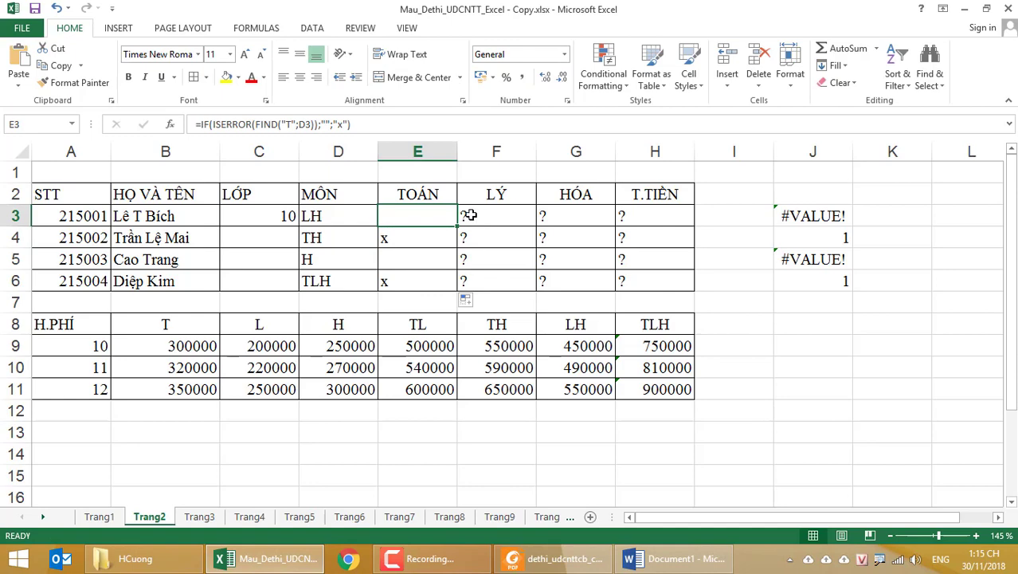
left_click(551, 563)
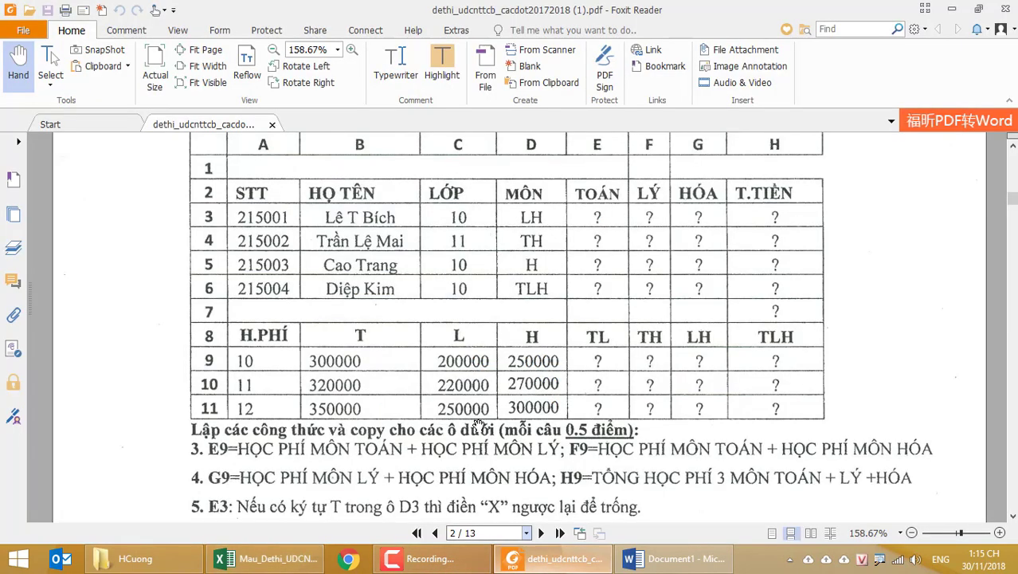
scroll(437, 375, "down", 3)
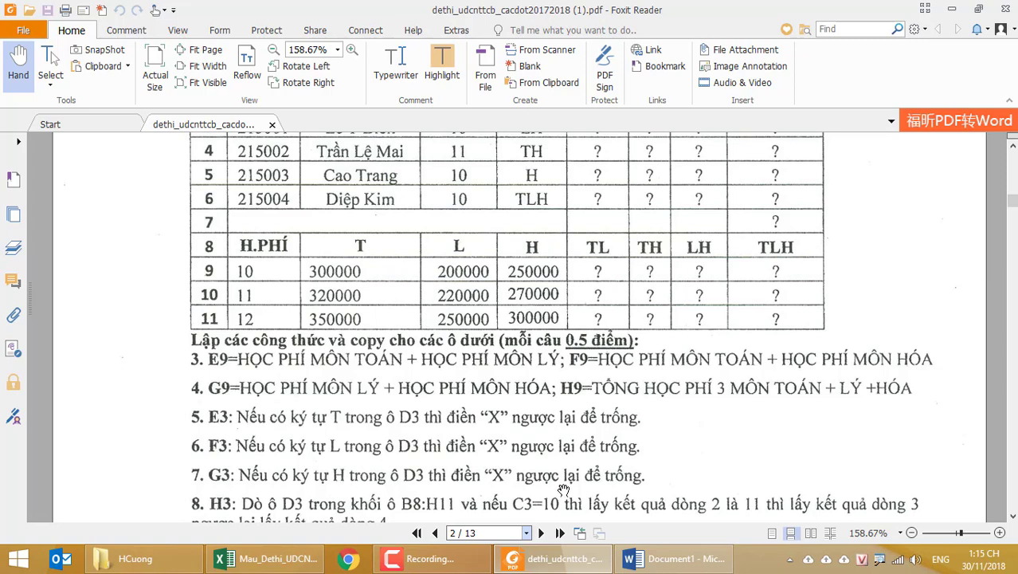
Switch to Excel, start a formula in cell F3, and consult the IF formula pattern in Word before returning.
left_click(267, 560)
left_click(489, 213)
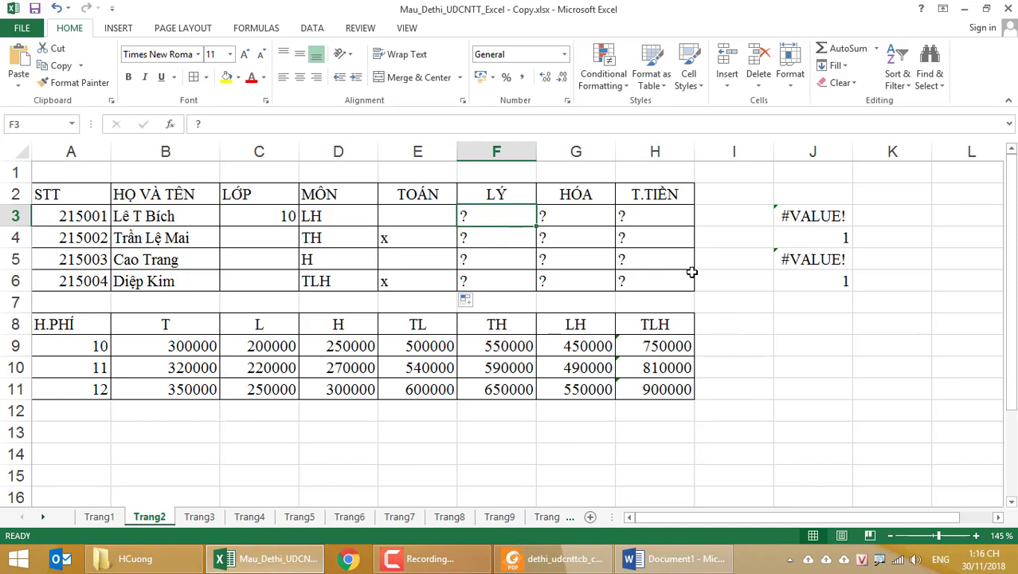
type("=")
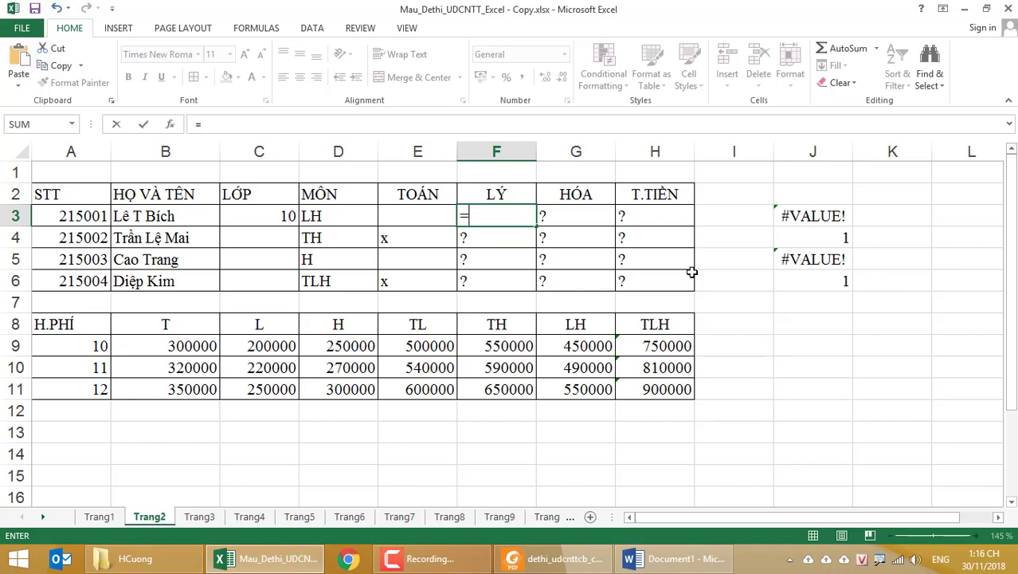
left_click(673, 558)
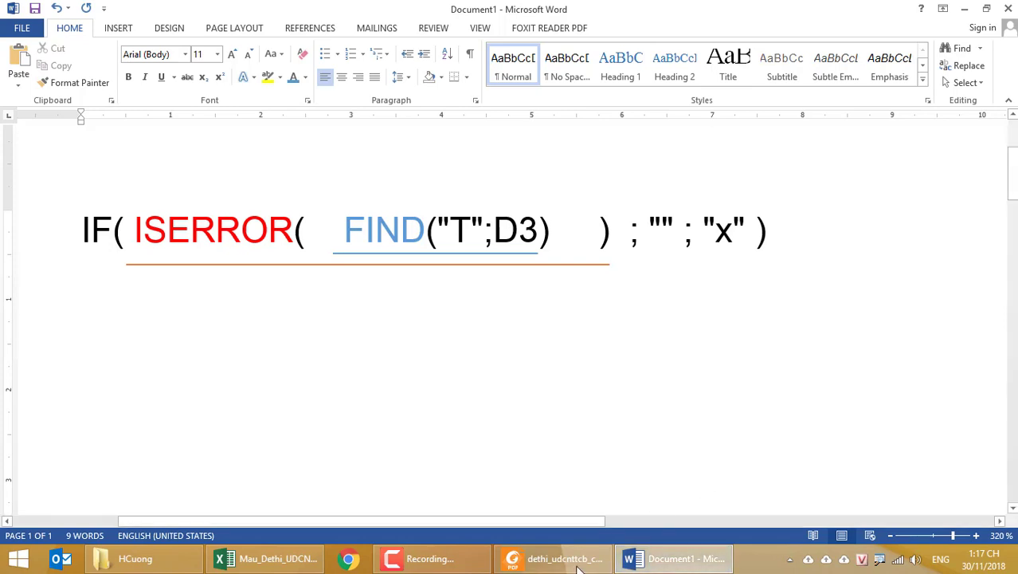
left_click(287, 560)
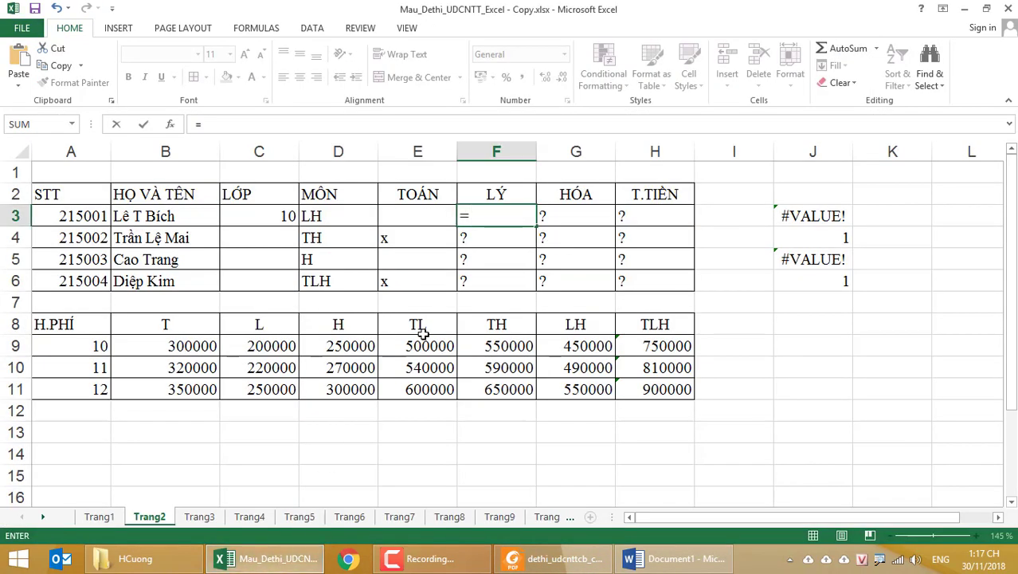
Build the F3 formula's opening by nesting FIND inside ISERROR within IF, as =if(iserror(find(.
type("i")
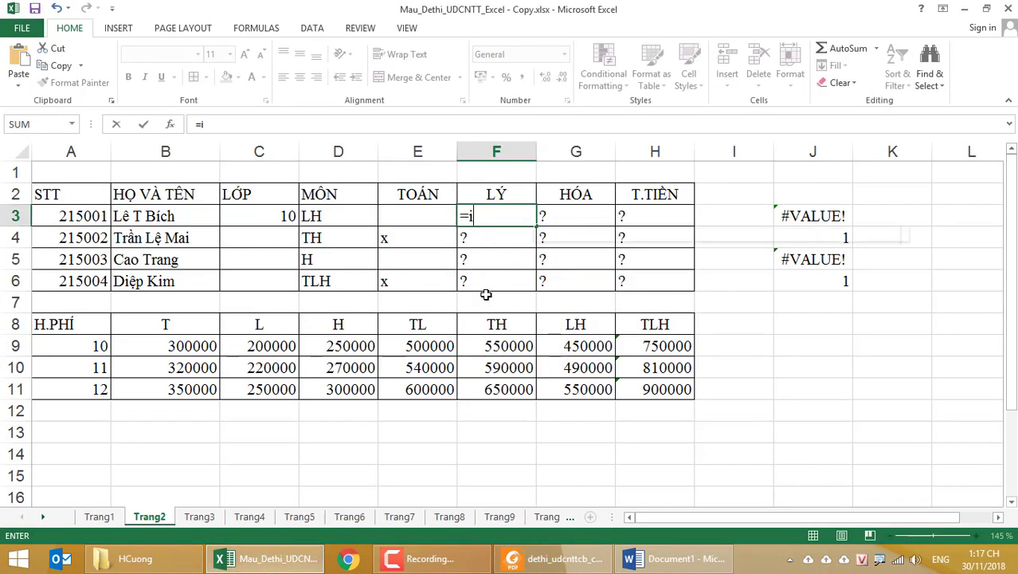
type("f(")
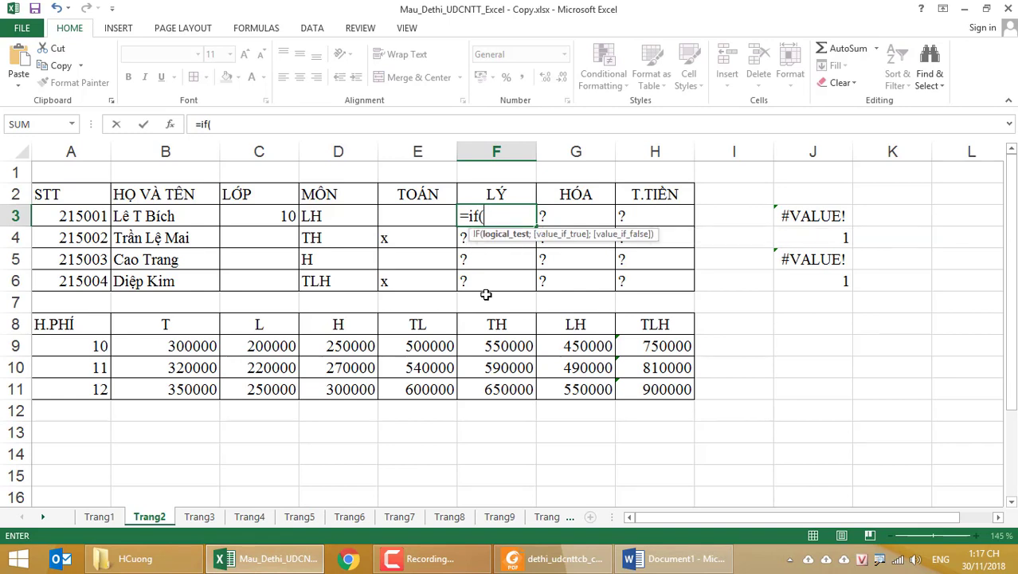
type("is")
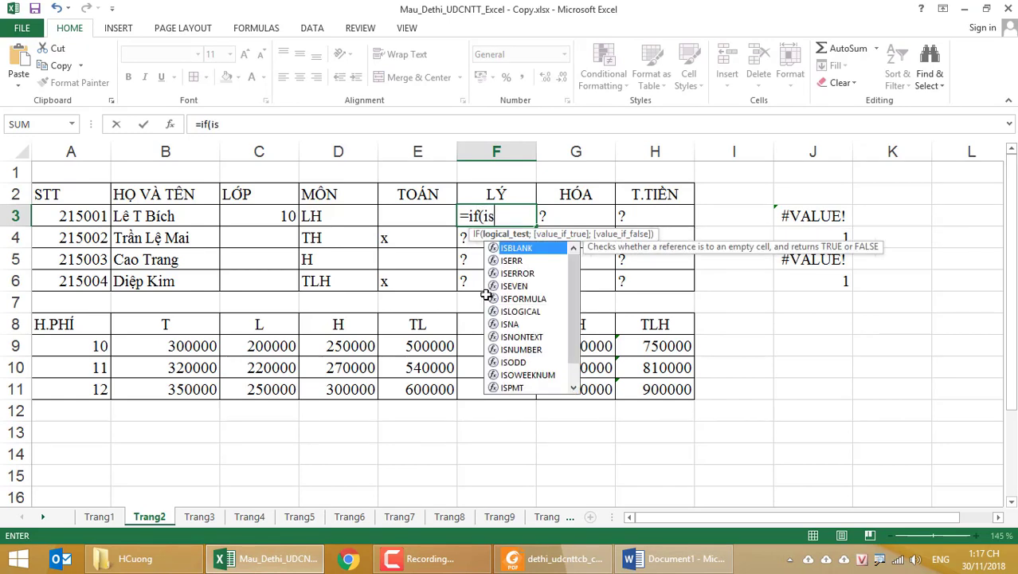
type("e")
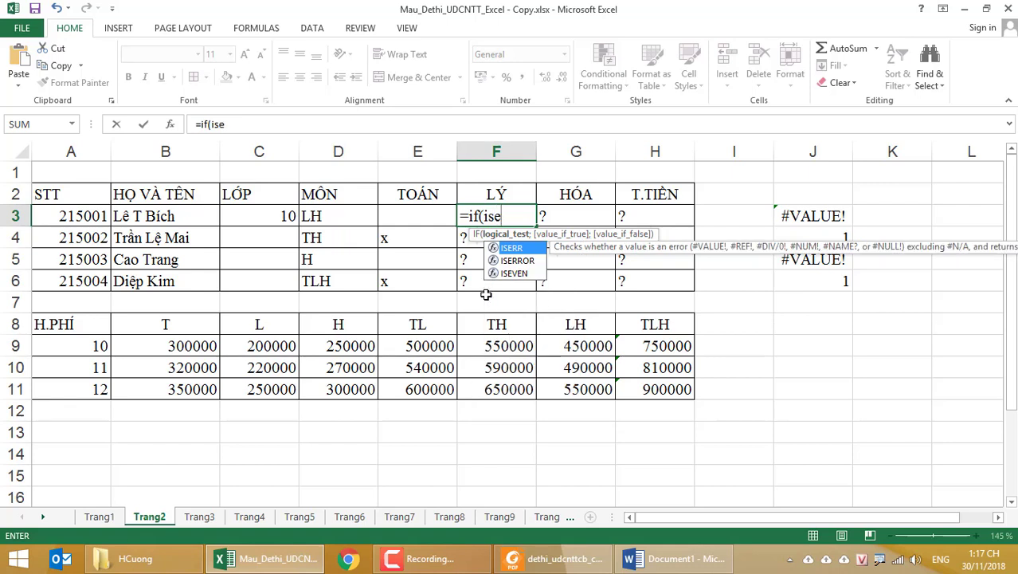
type("rror")
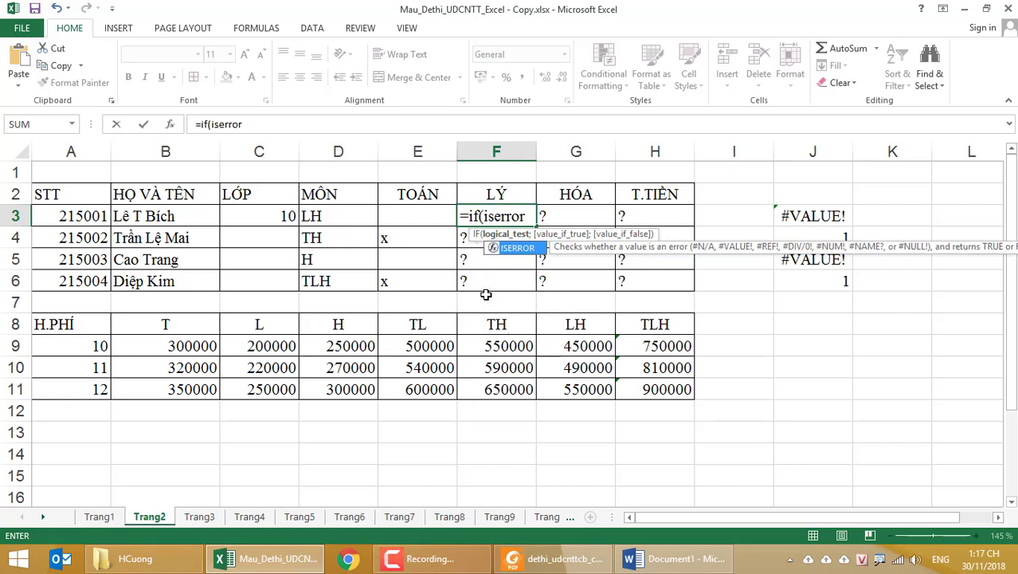
type("(")
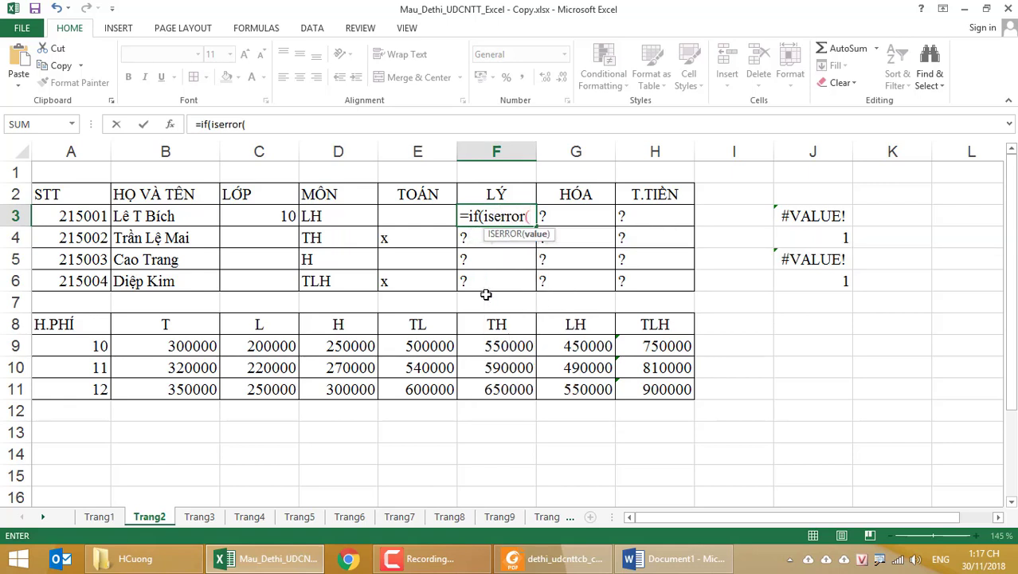
type("find")
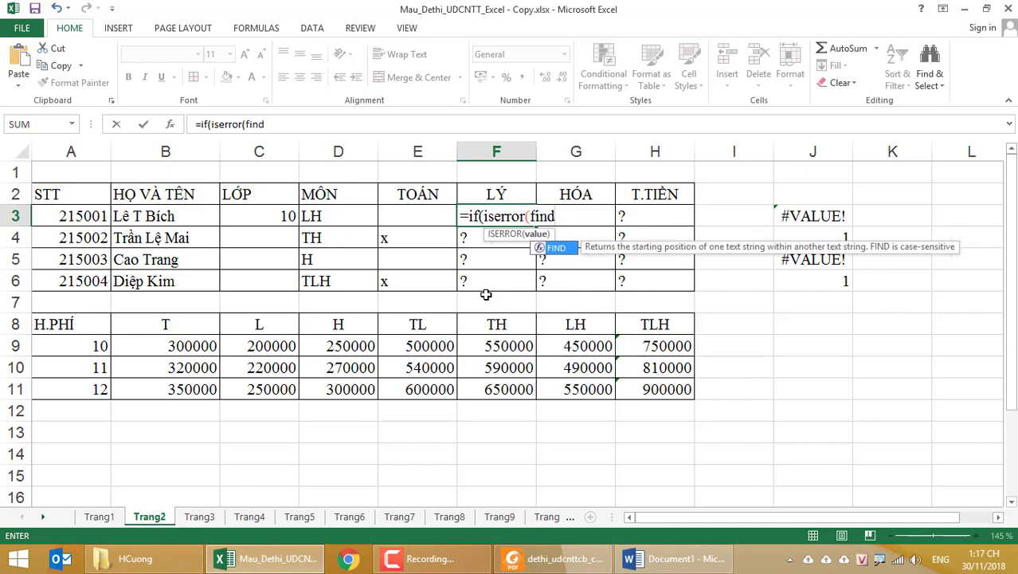
type("(")
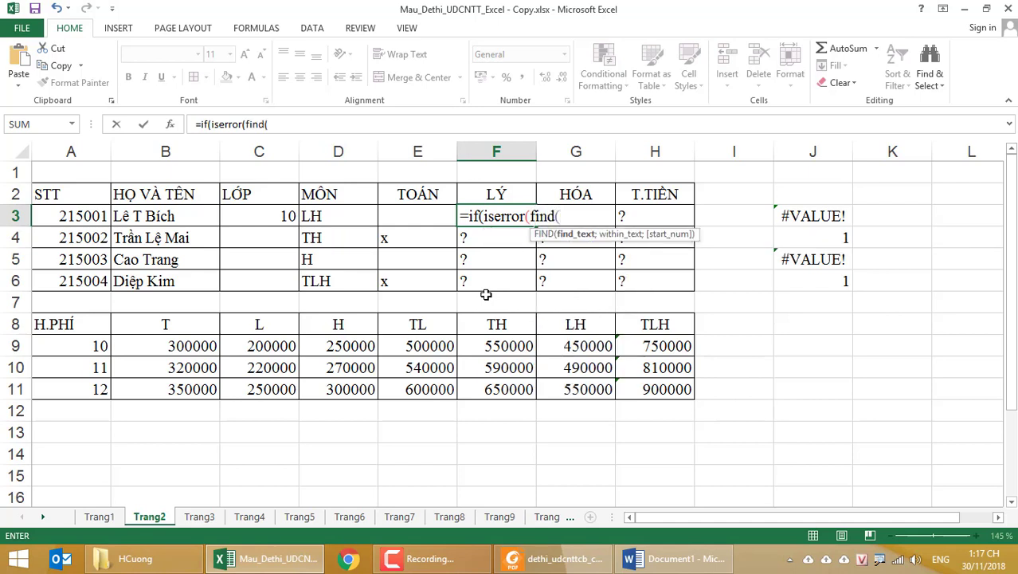
Search for "L" in d3 with results "" and "X", and try to enter =if(iserror(find("L";d3)"";"X")) in F3.
type("\"L\";d3")
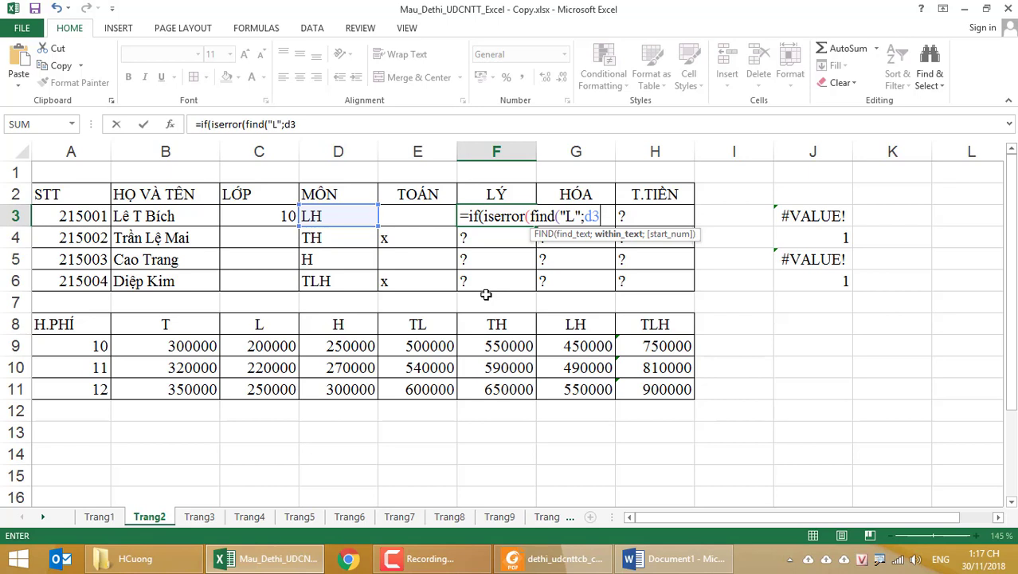
type(")\"")
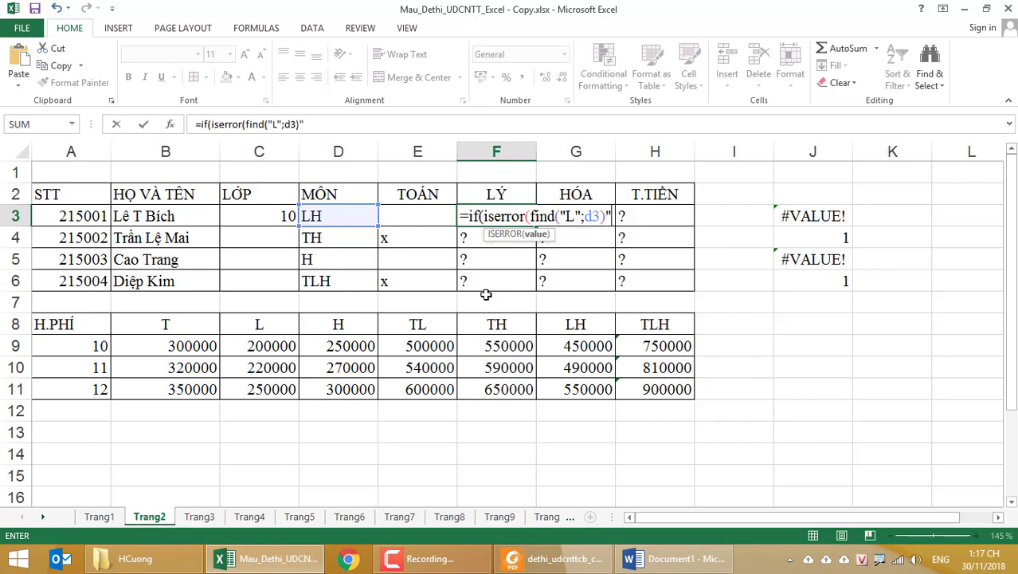
type("\";\"X\")")
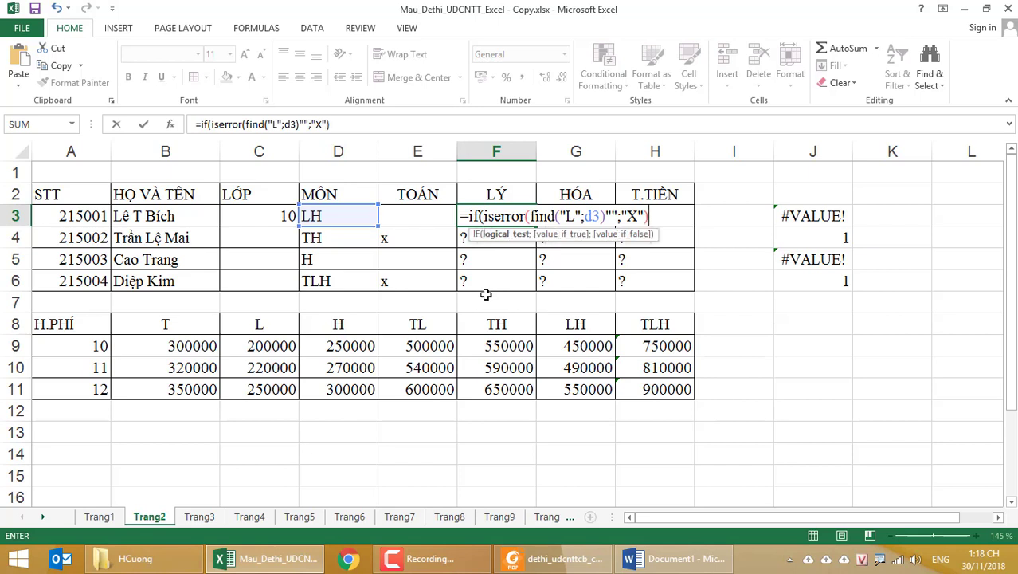
type(")")
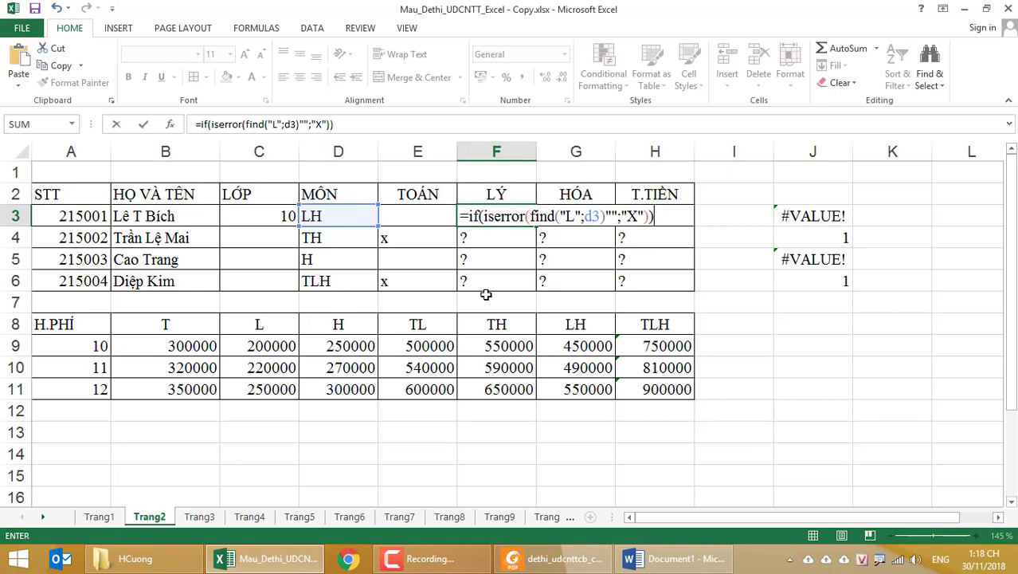
key("Return")
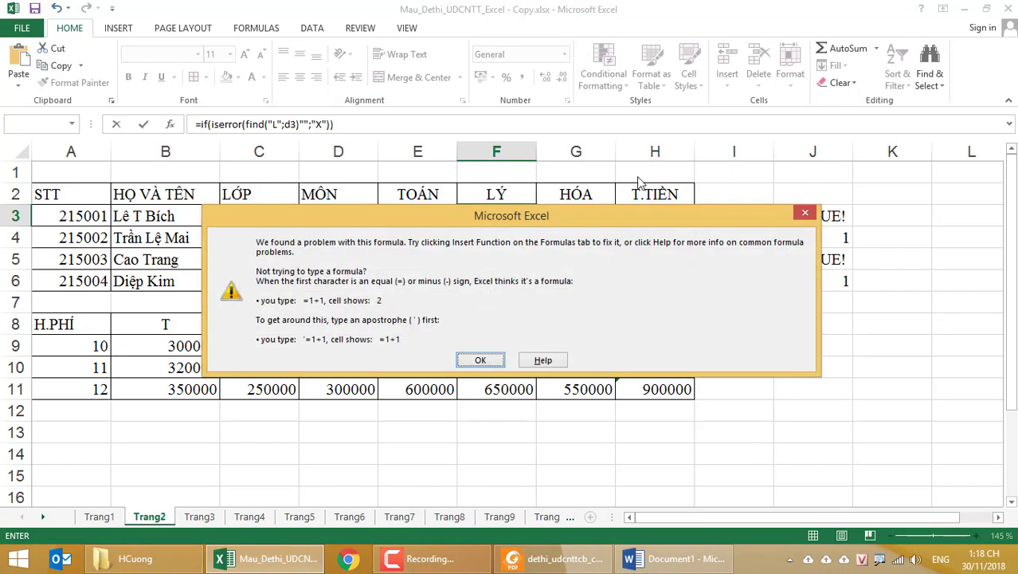
left_click(478, 361)
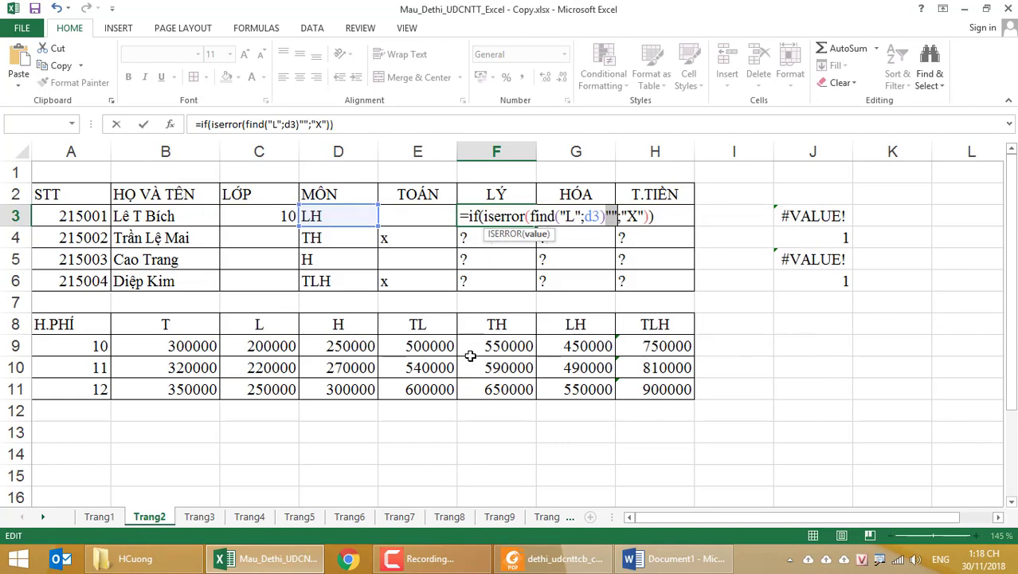
Insert the missing semicolon before "" in the F3 formula and try to enter =if(iserror(find("L";d3);"";"X")).
left_click(607, 215)
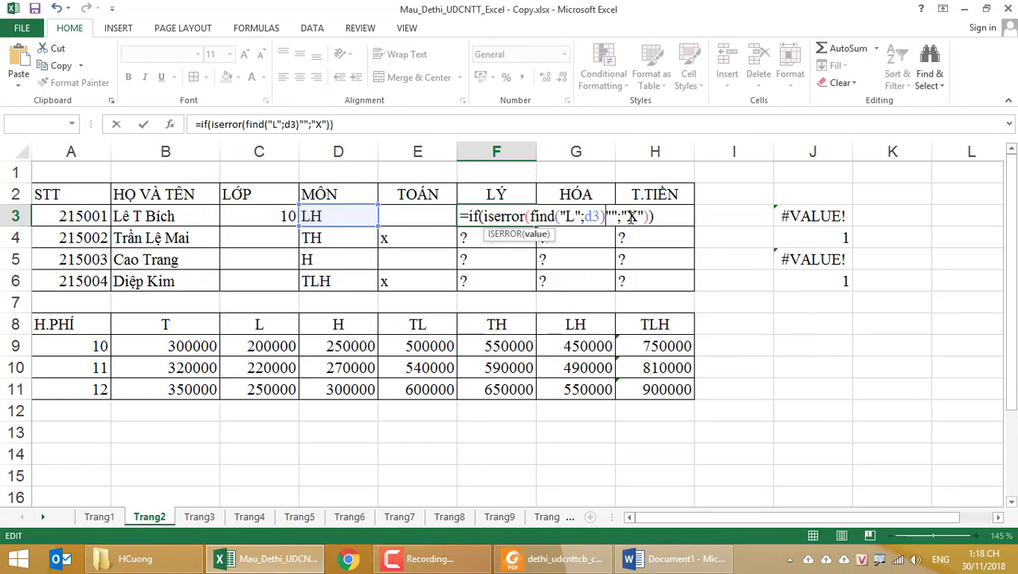
type(");")
key("Return")
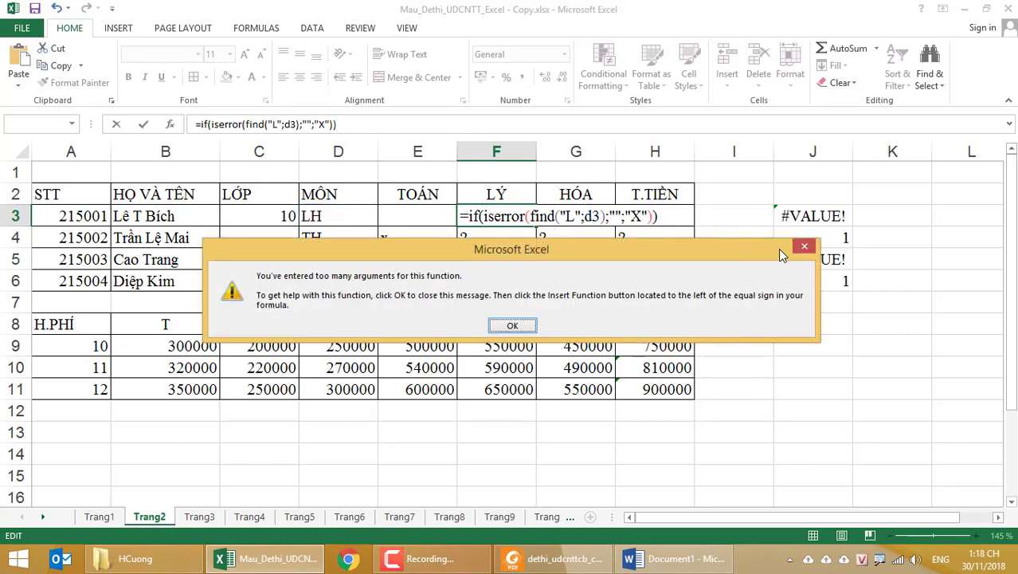
left_click(806, 249)
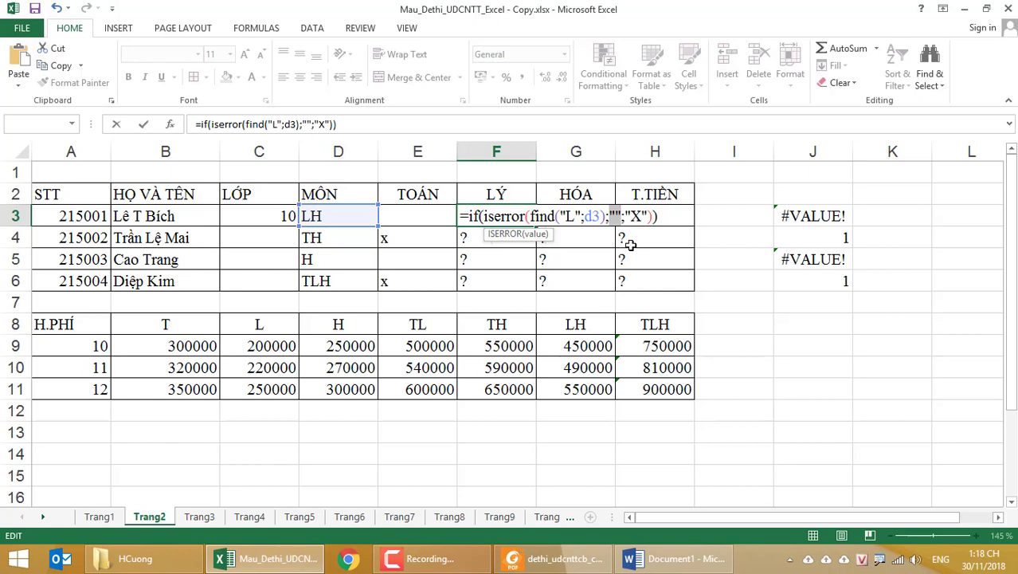
left_click(599, 216)
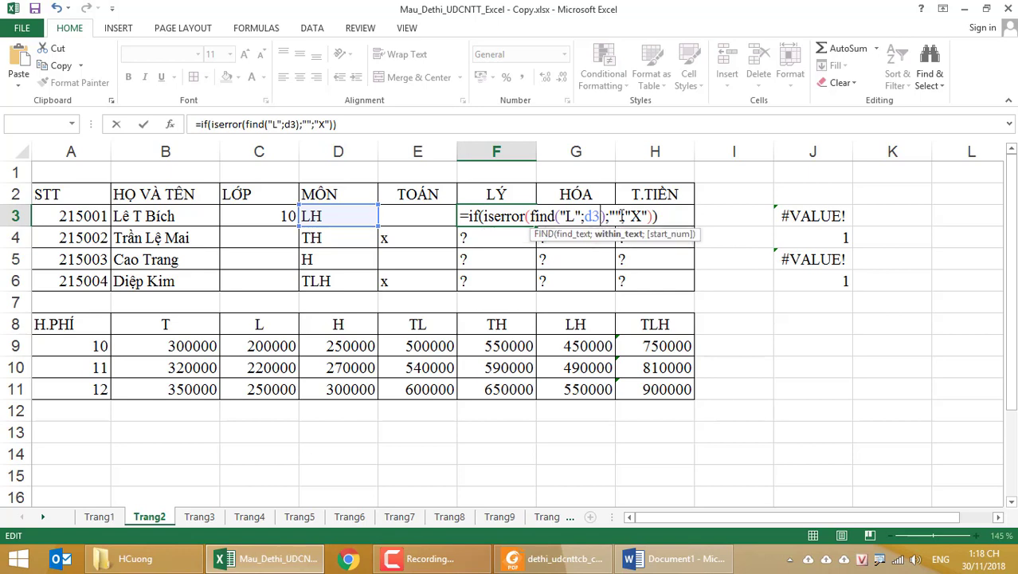
key("Return")
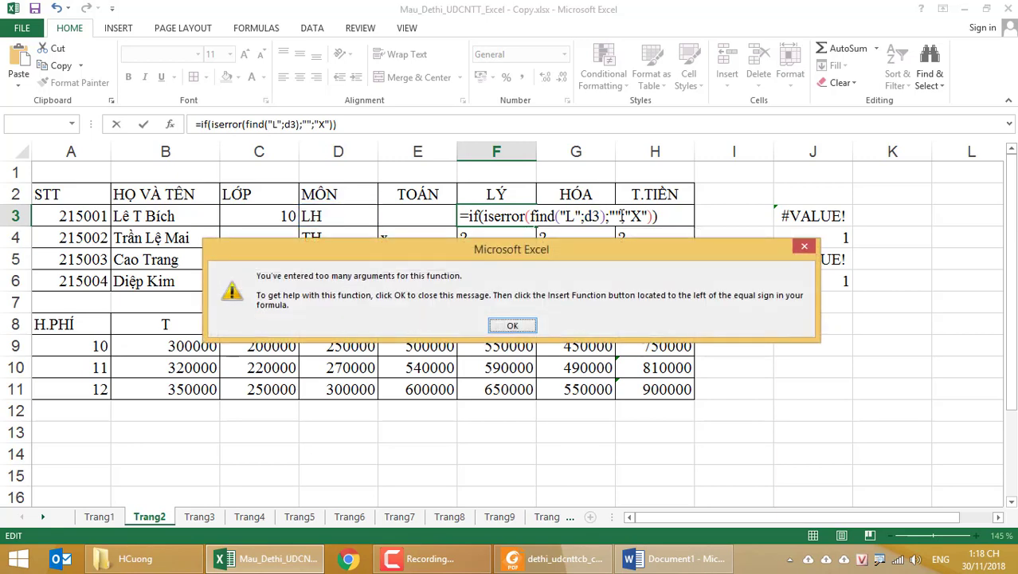
left_click(804, 246)
Correct the closing parentheses in F3 to make =IF(ISERROR(FIND("L";D3));"";"X"), and copy the formula down to F6.
left_click(672, 216)
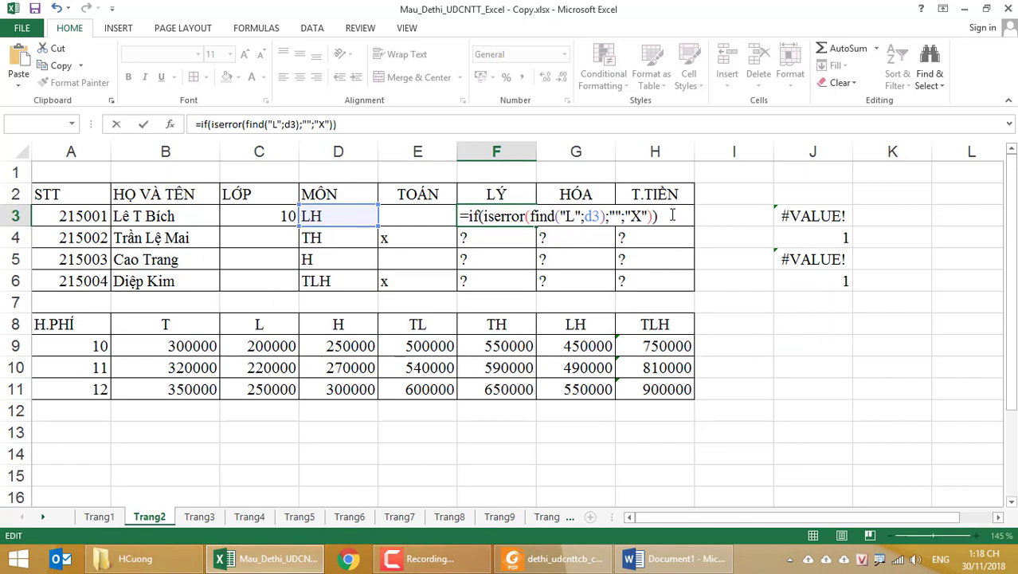
key("BackSpace")
key("BackSpace")
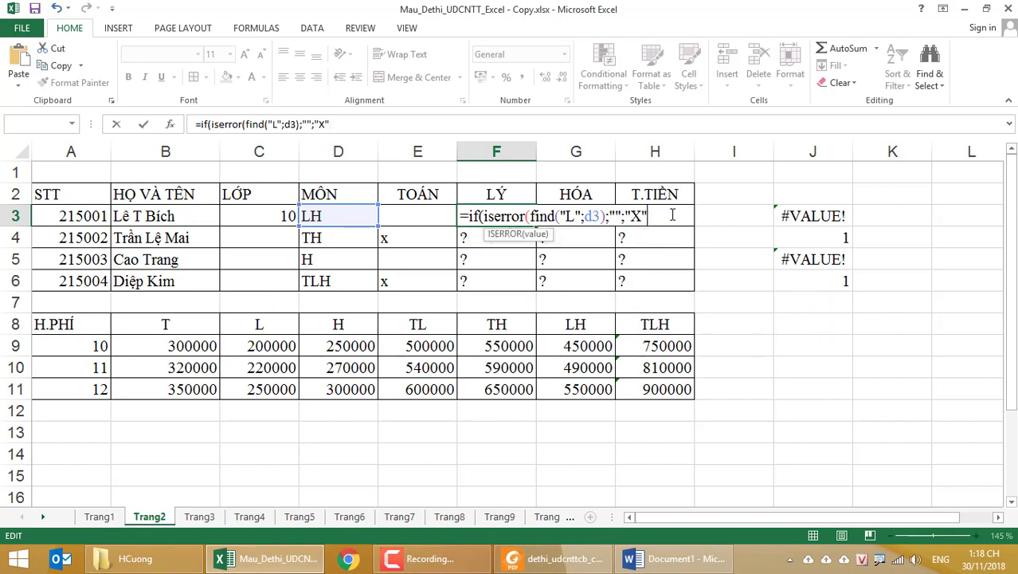
left_click(600, 216)
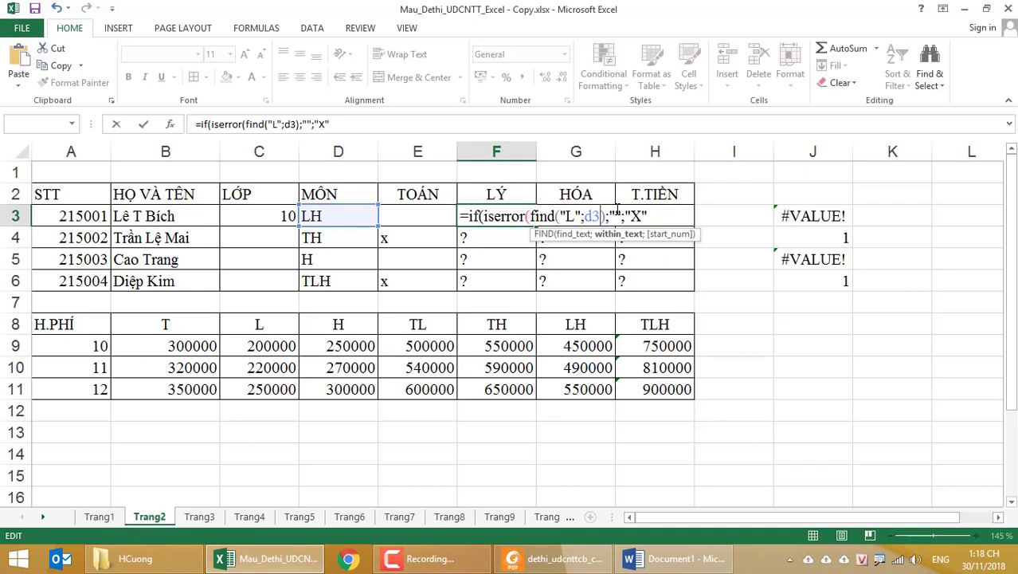
type(")")
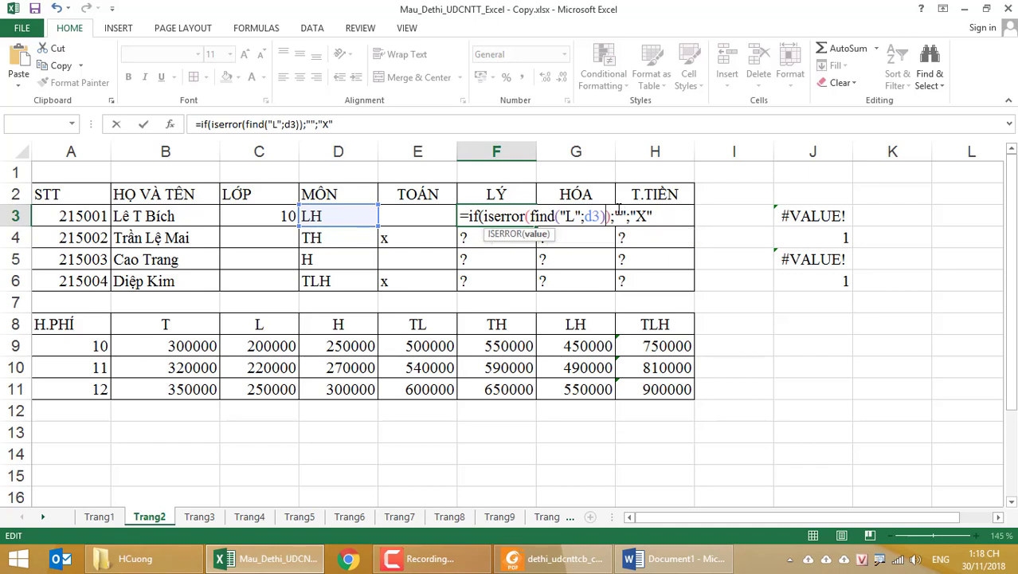
type(")")
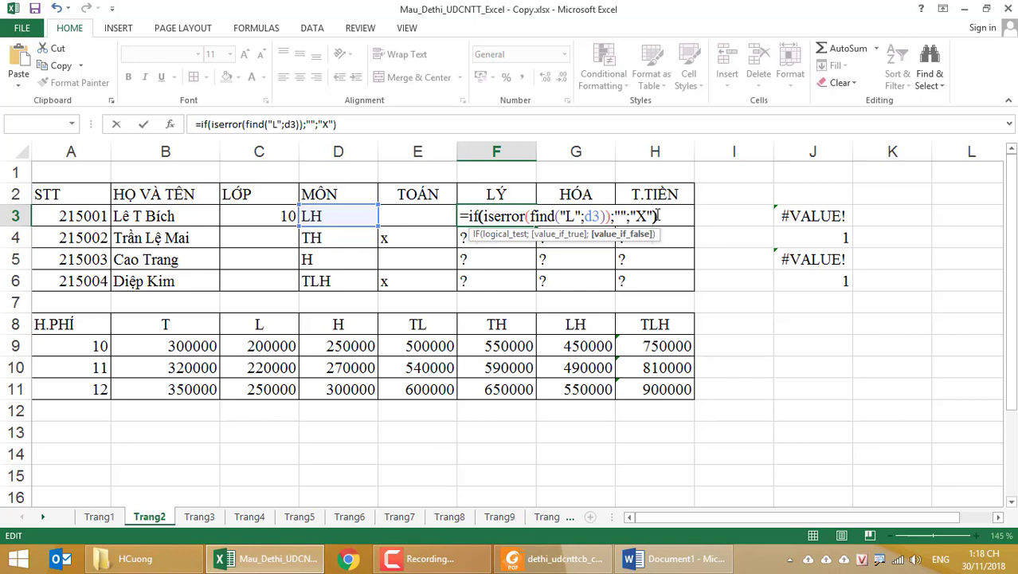
key("Return")
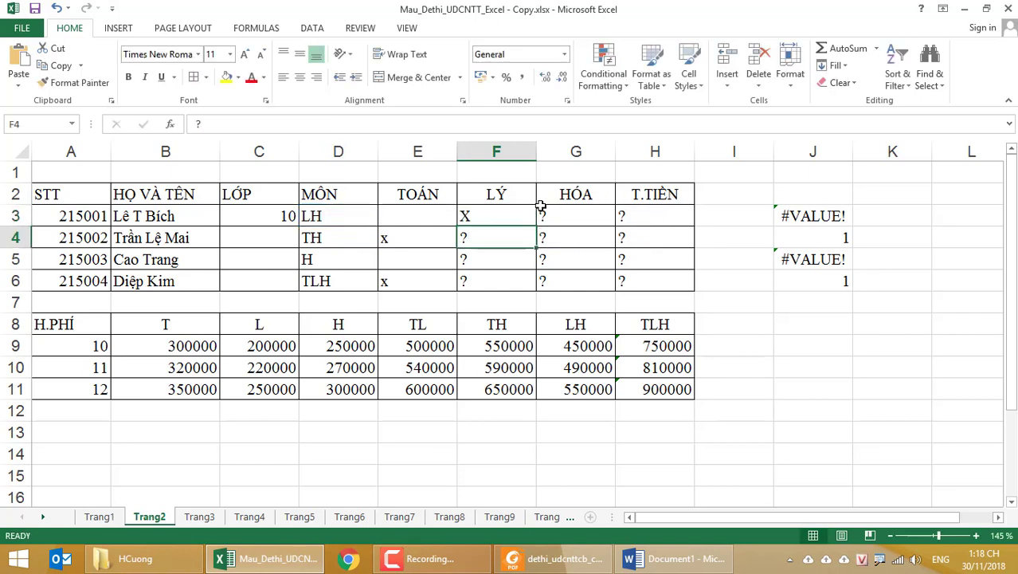
left_click(493, 213)
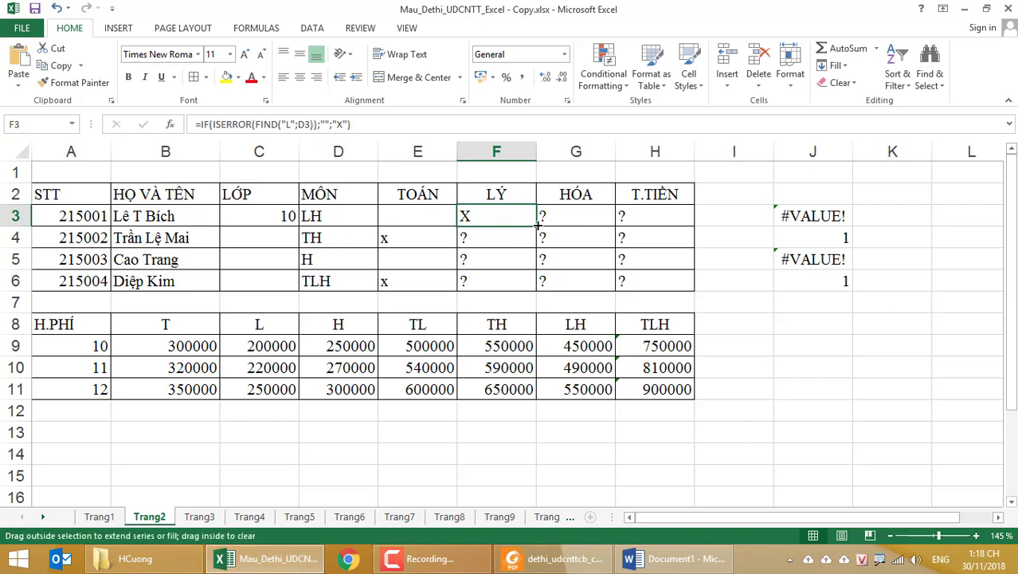
left_click_drag(538, 226, 527, 284)
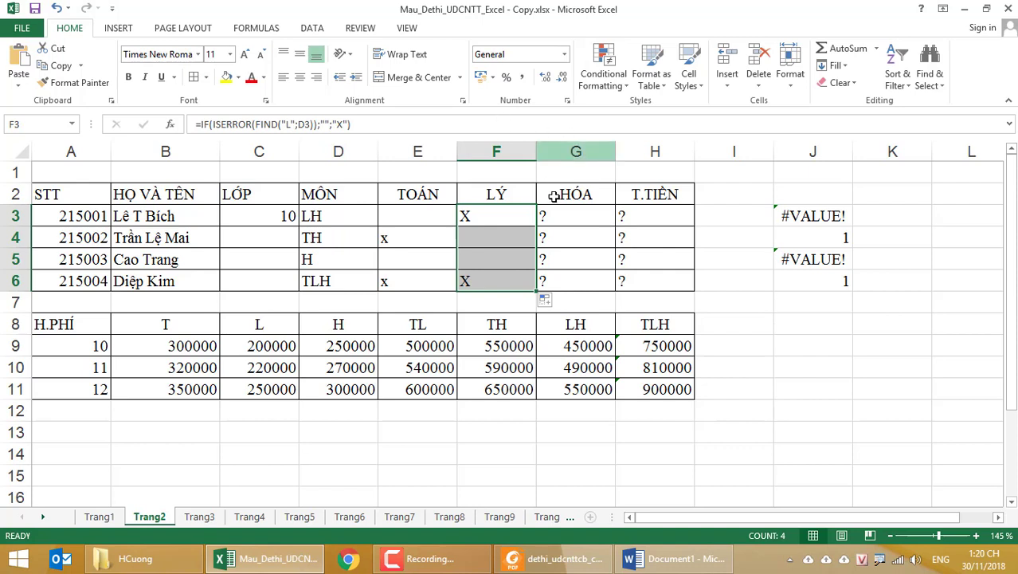
Build the G3 formula's opening by nesting FIND inside ISERROR within IF, as =if(ISERROR(FIND(.
left_click(567, 218)
type("=i")
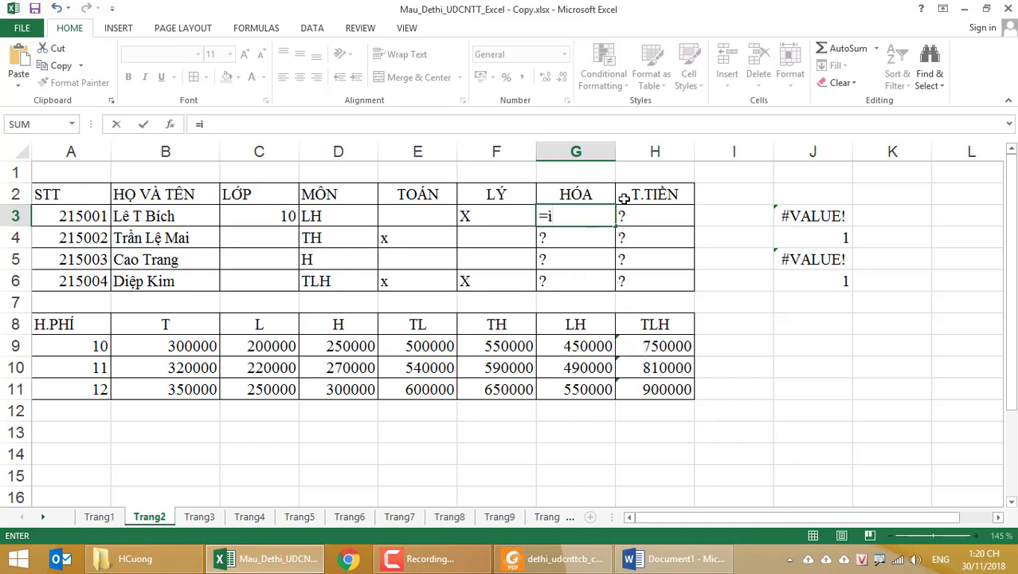
type("f")
type("(")
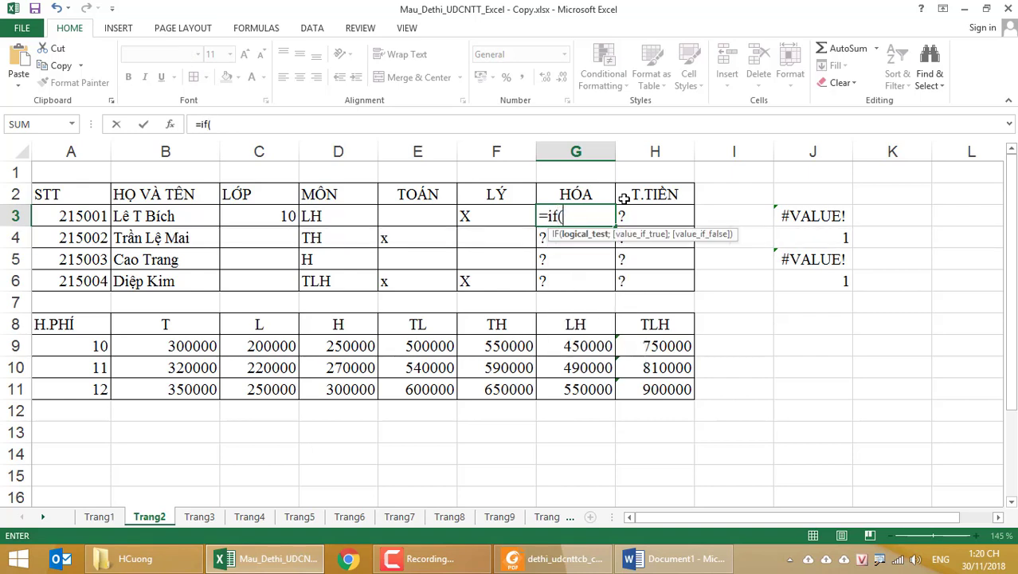
type("ie")
key("BackSpace")
type("s")
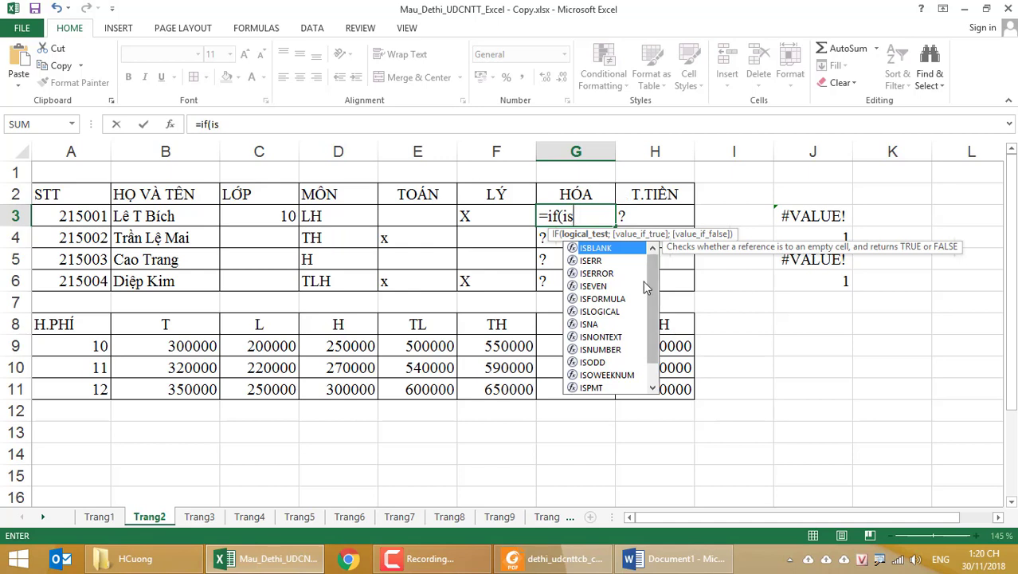
double_click(615, 272)
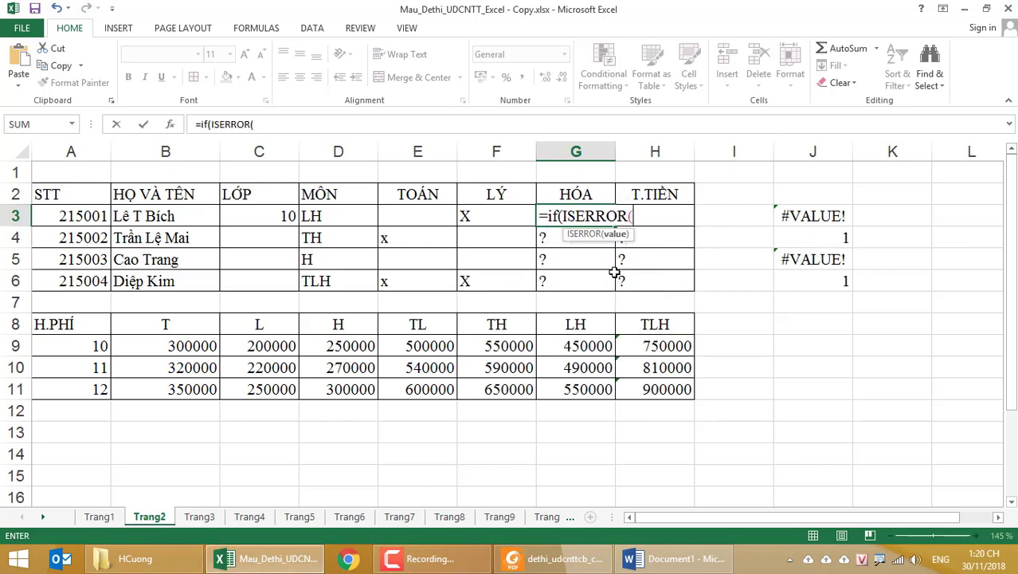
type("fin")
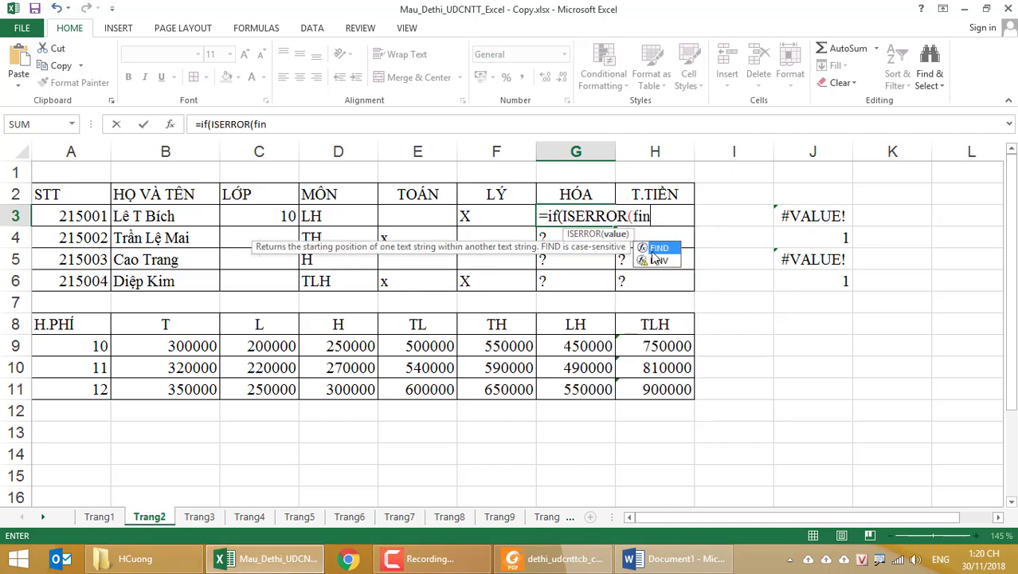
double_click(651, 251)
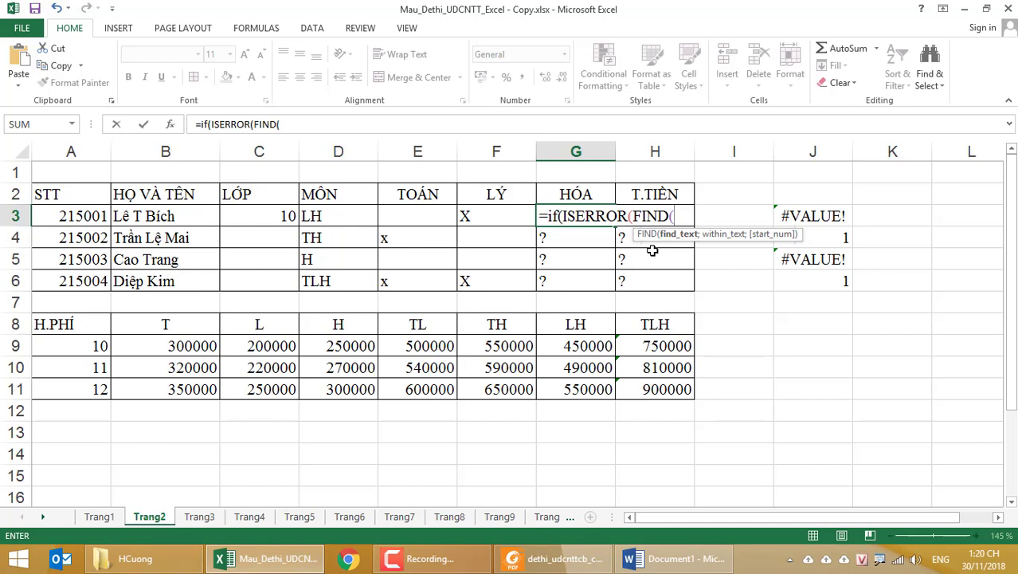
Add "H" as the text to find in G3 and try to enter the partial formula =if(ISERROR(FIND("H".
type("\"")
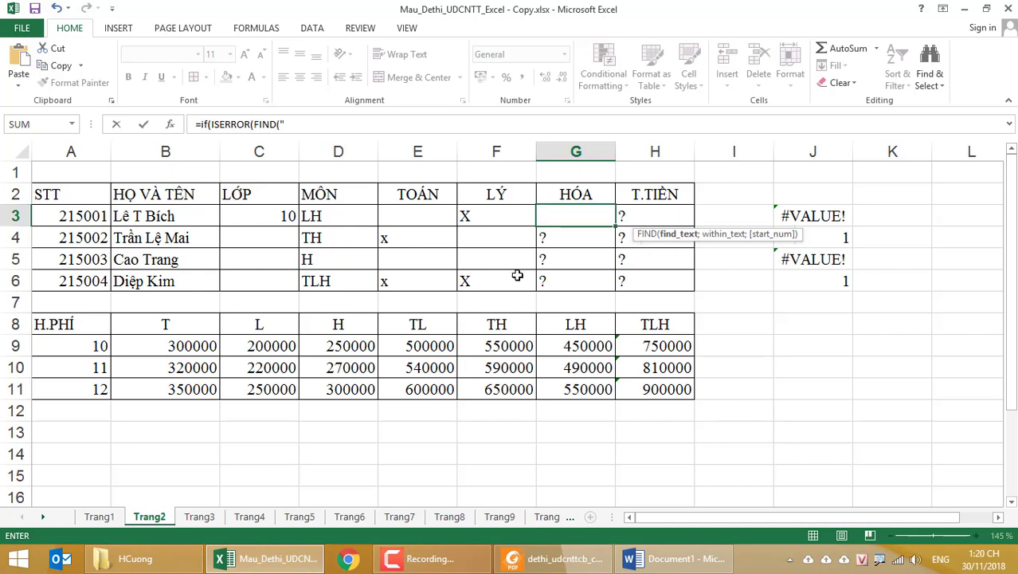
scroll(519, 274, "down", 3)
scroll(518, 274, "up", 3)
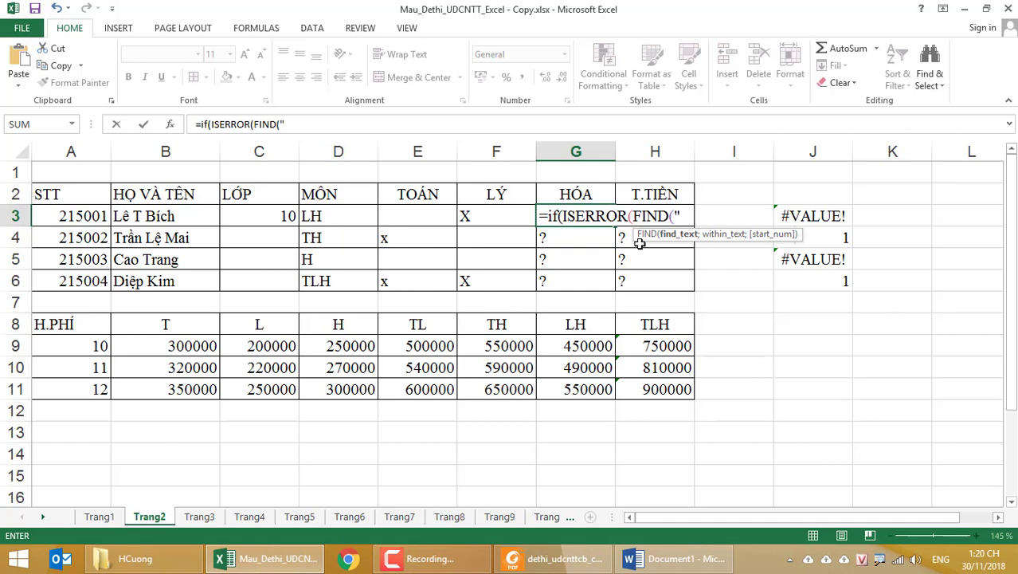
type("H\"")
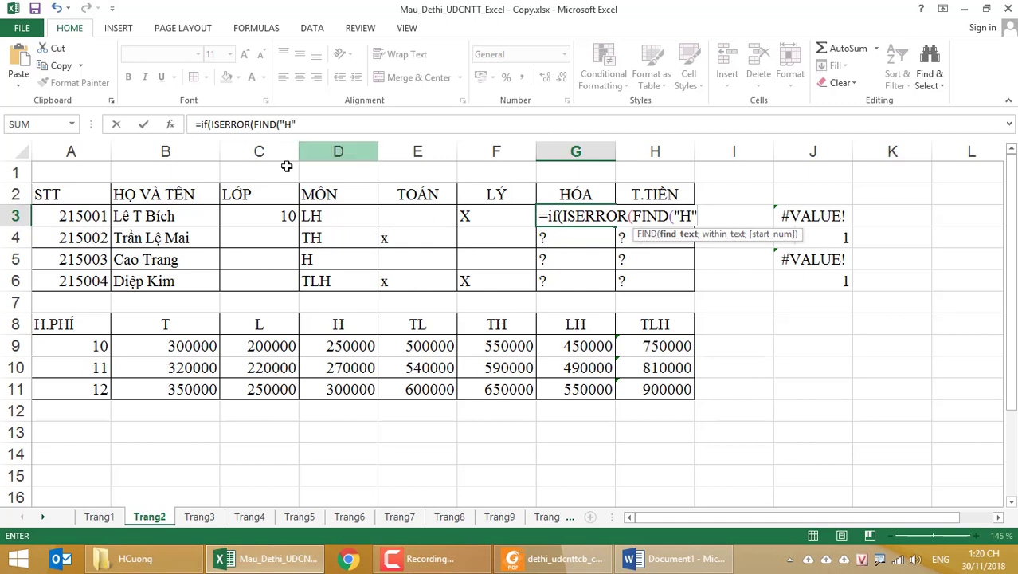
key("Return")
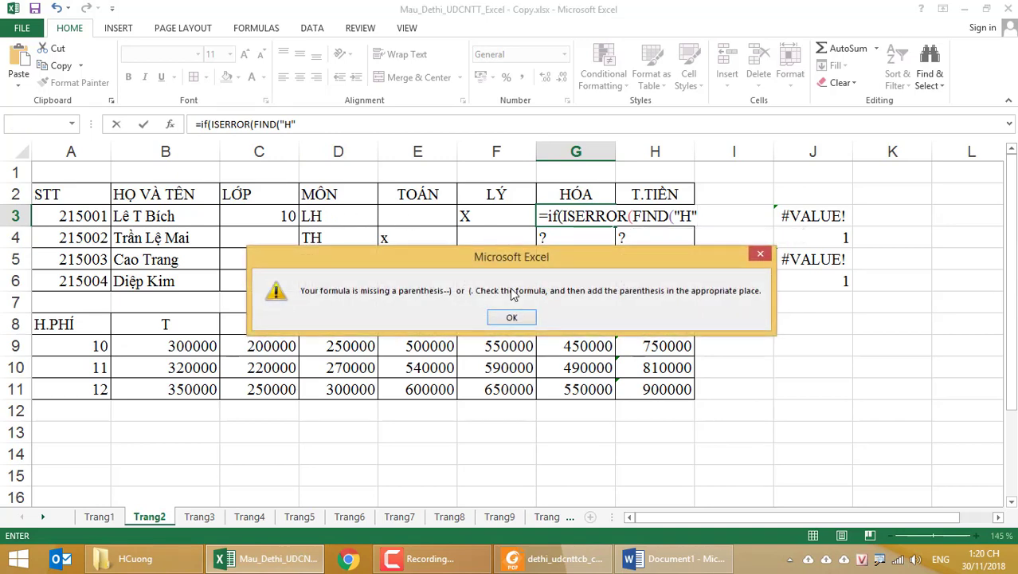
key("Return")
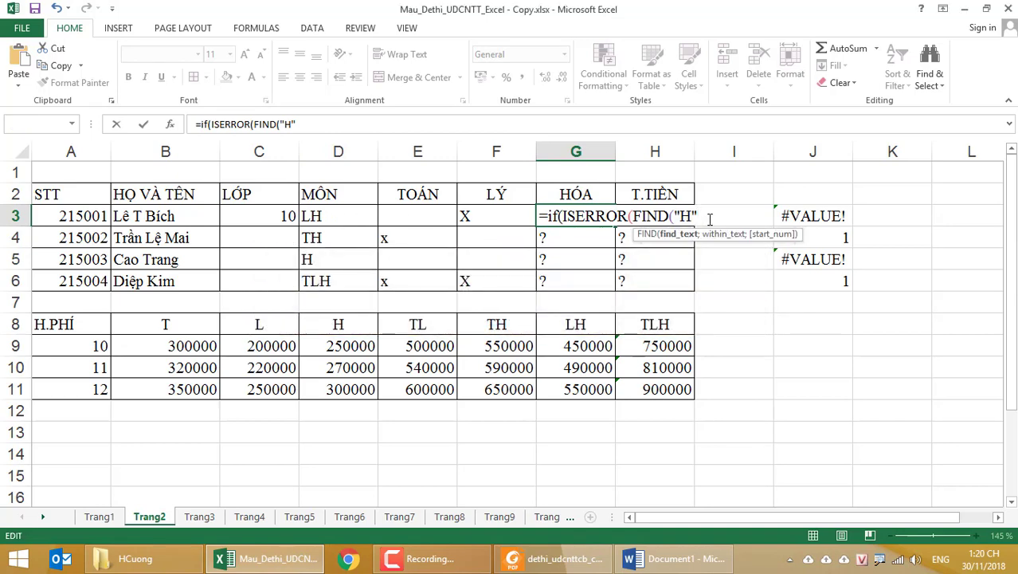
Extend the G3 formula with cell D3 and the results "" and "X", and try to enter =if(ISERROR(FIND("H":D3));"";"X").
type(":")
left_click(347, 220)
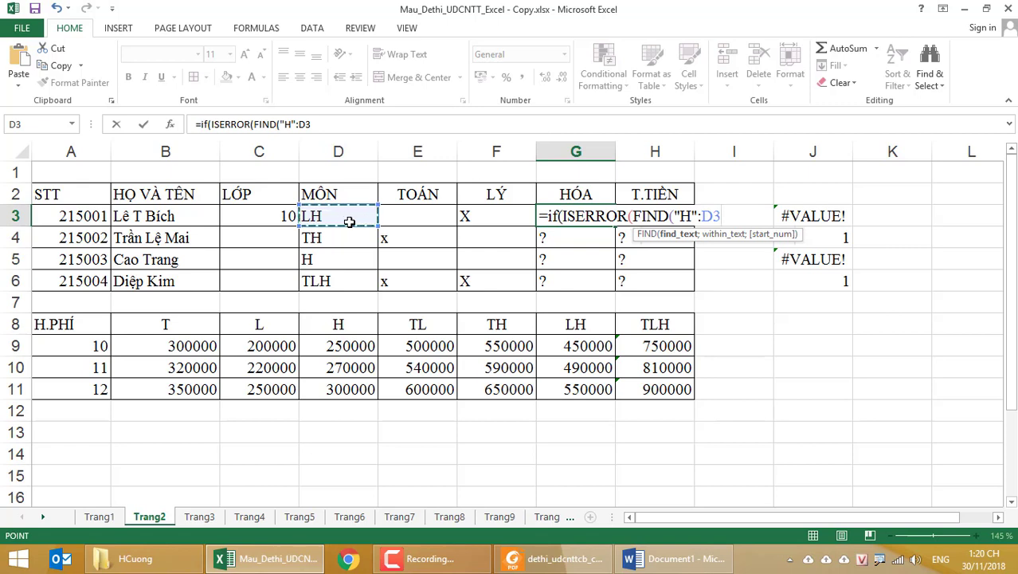
type("))")
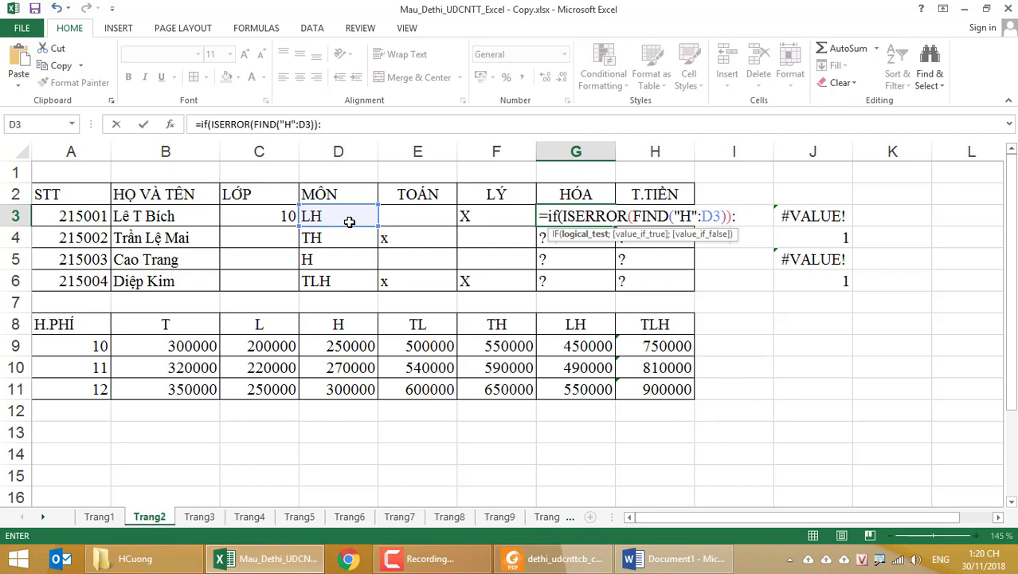
type(";")
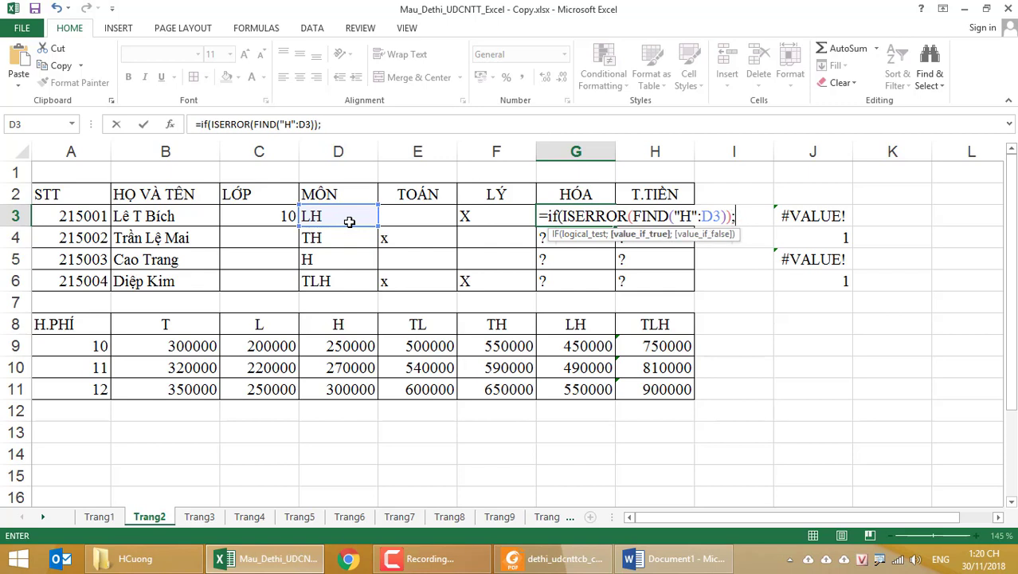
type("\"\";")
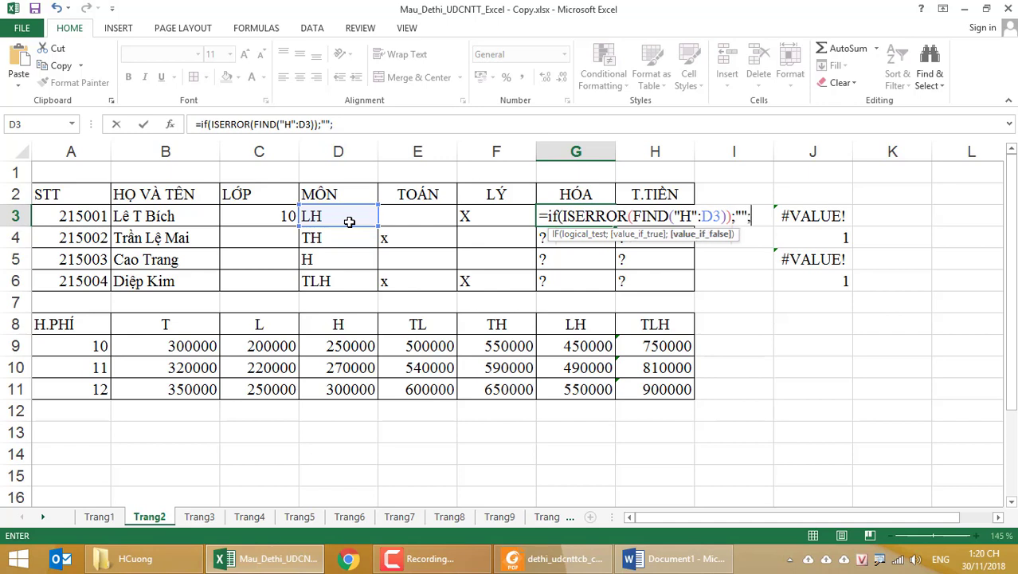
type("\"X\"")
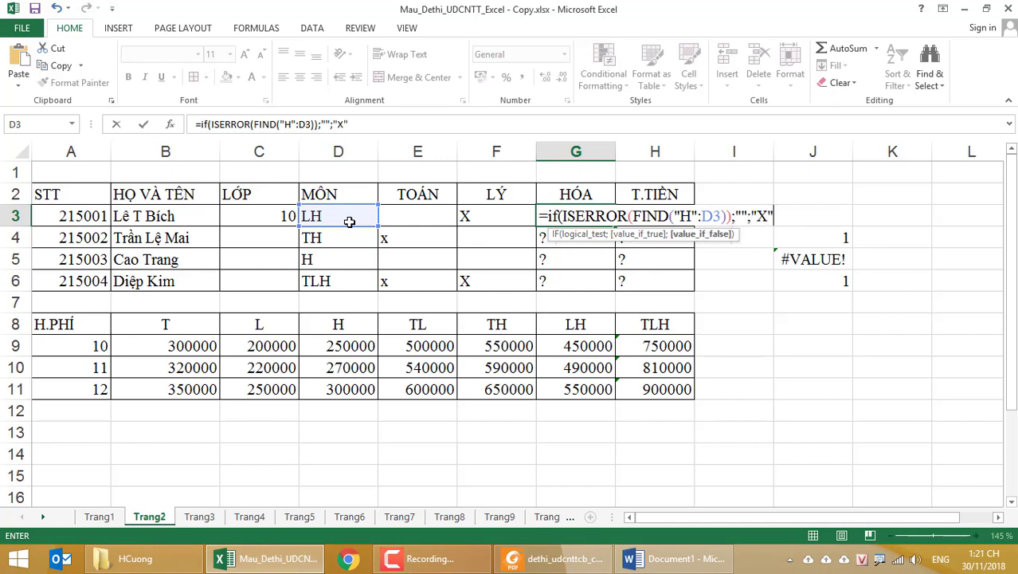
type(")")
key("Return")
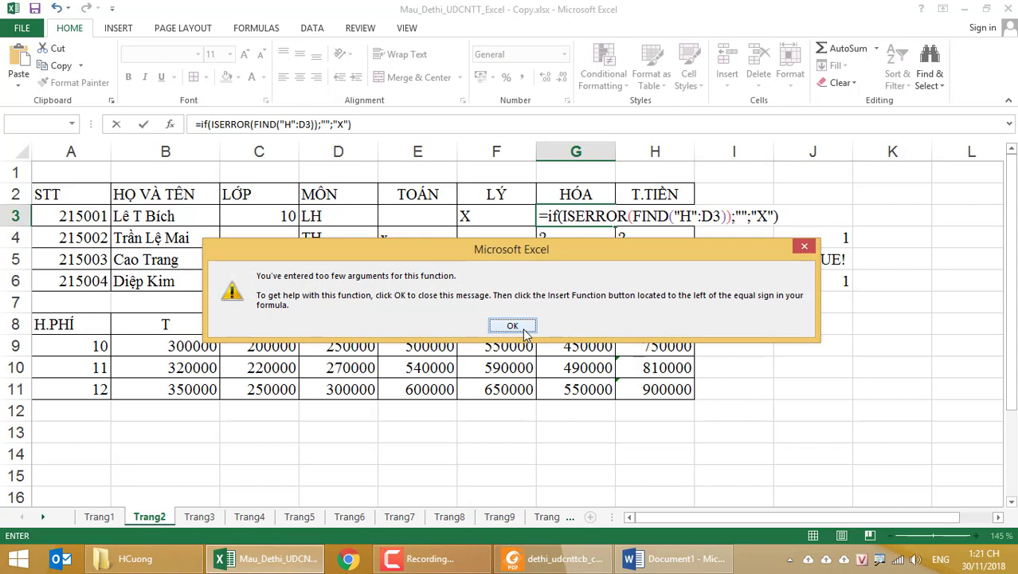
left_click(512, 325)
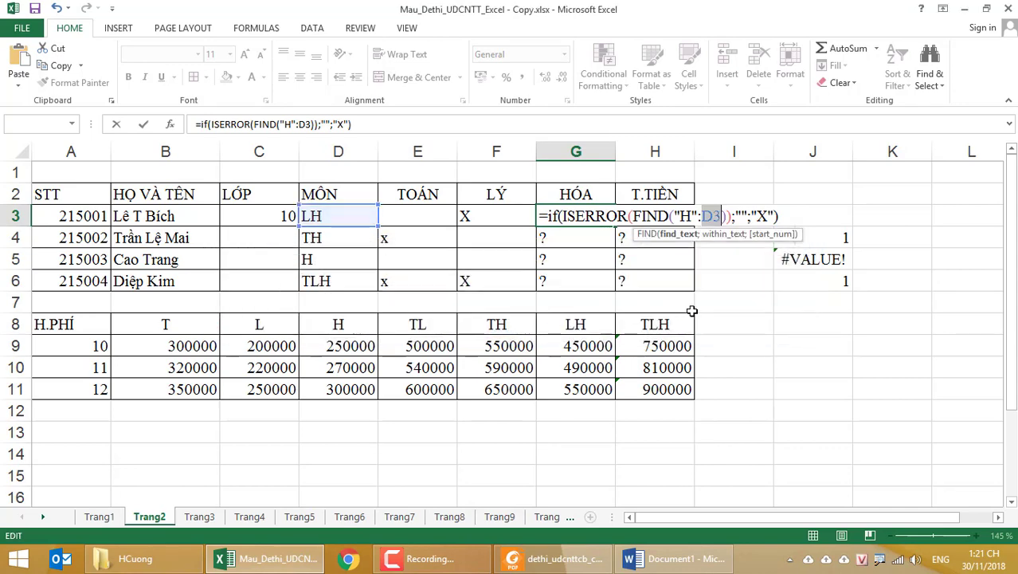
Replace the colon before D3 with a semicolon and enter =IF(ISERROR(FIND("H";D3));"";"X") in G3.
left_click(725, 216)
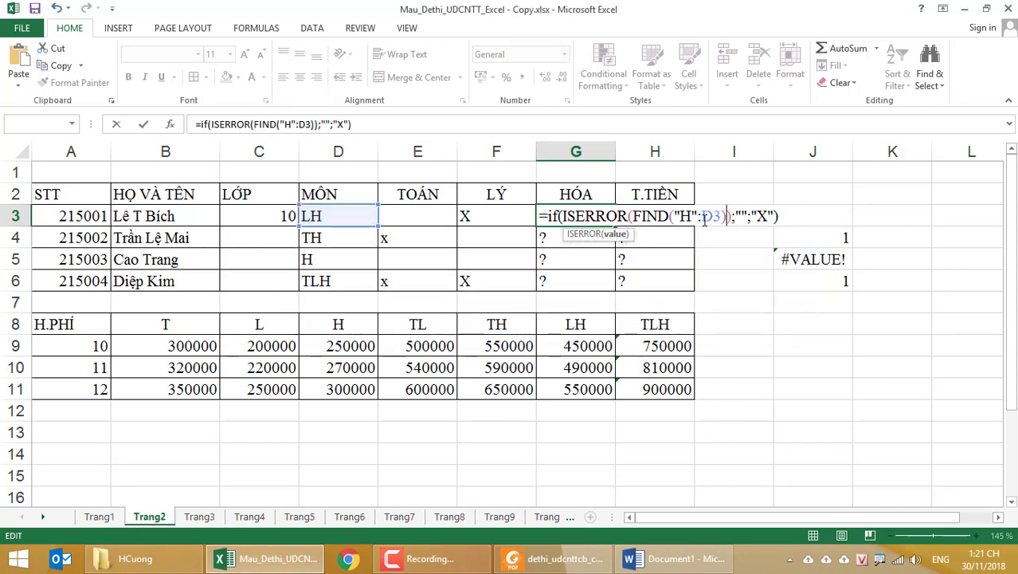
type(")")
key("Left")
key("Left")
key("Left")
type("\\;")
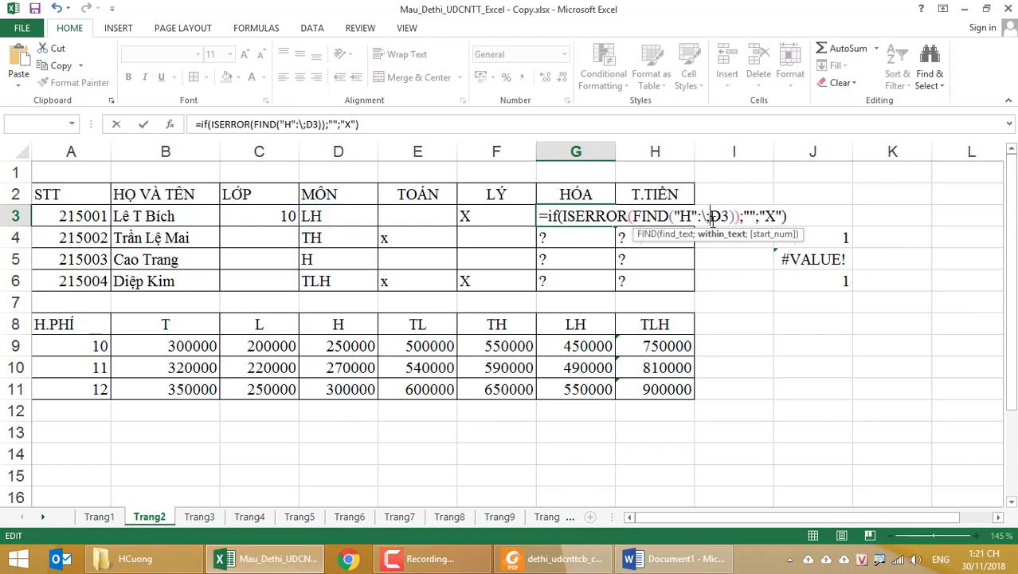
key("BackSpace")
key("BackSpace")
key("BackSpace")
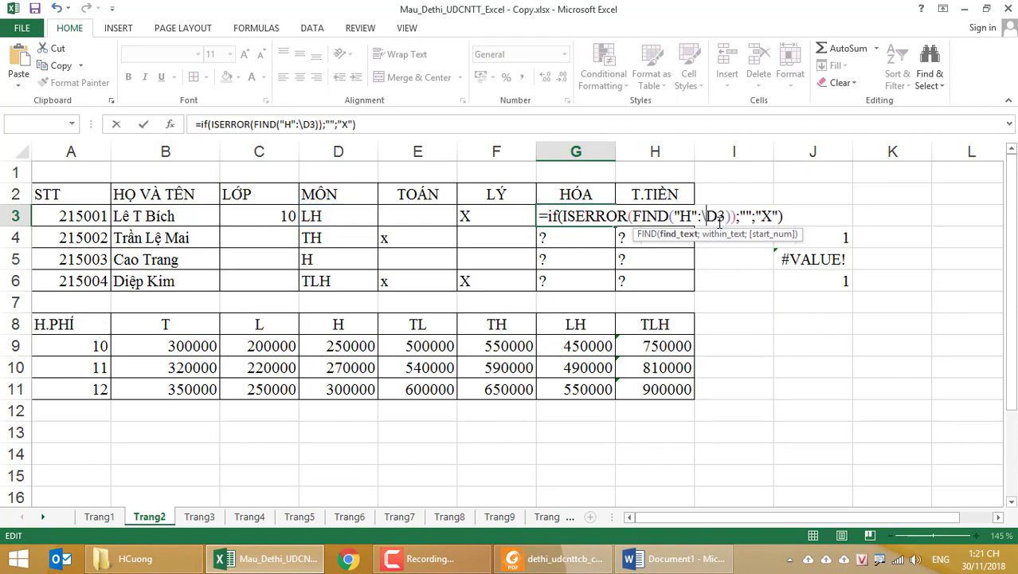
type(";")
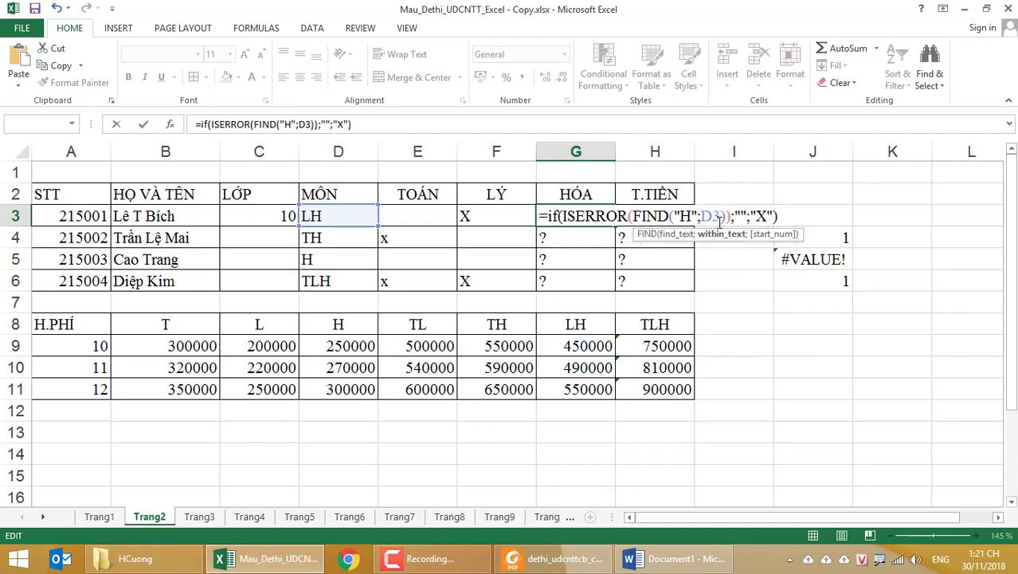
key("Return")
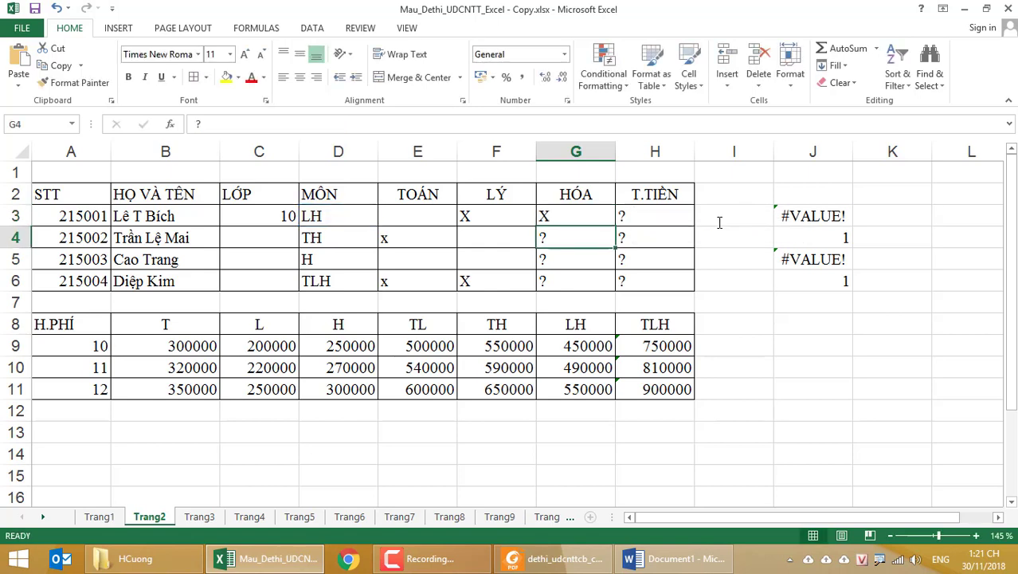
Copy the G3 formula down the HÓA column to G6.
left_click(580, 220)
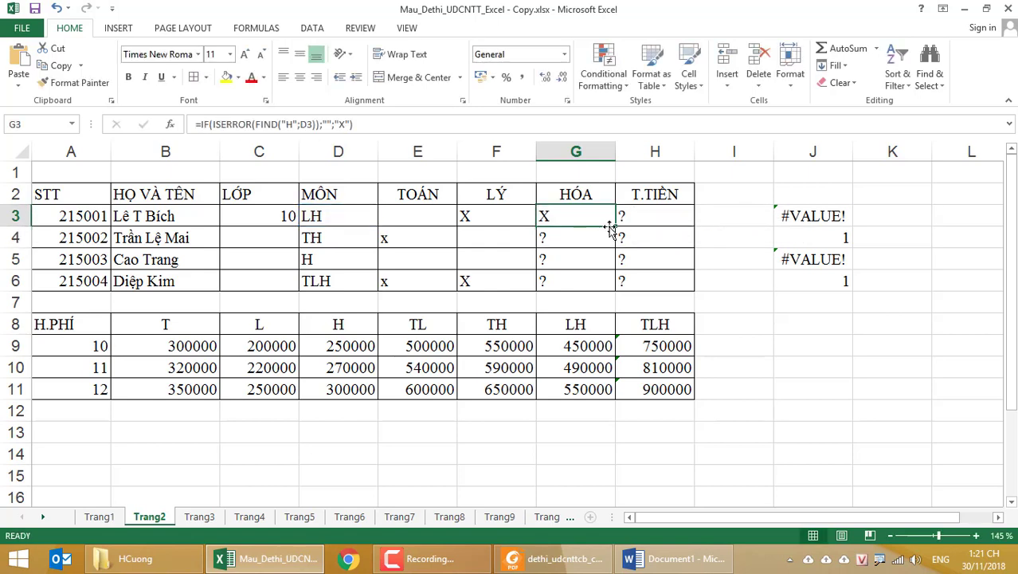
left_click_drag(616, 227, 615, 293)
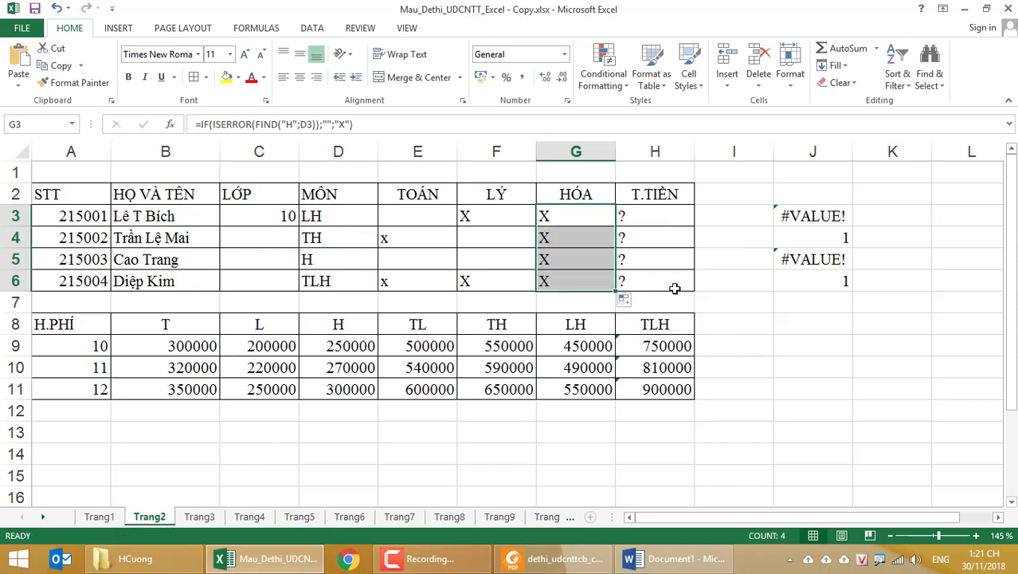
left_click(723, 285)
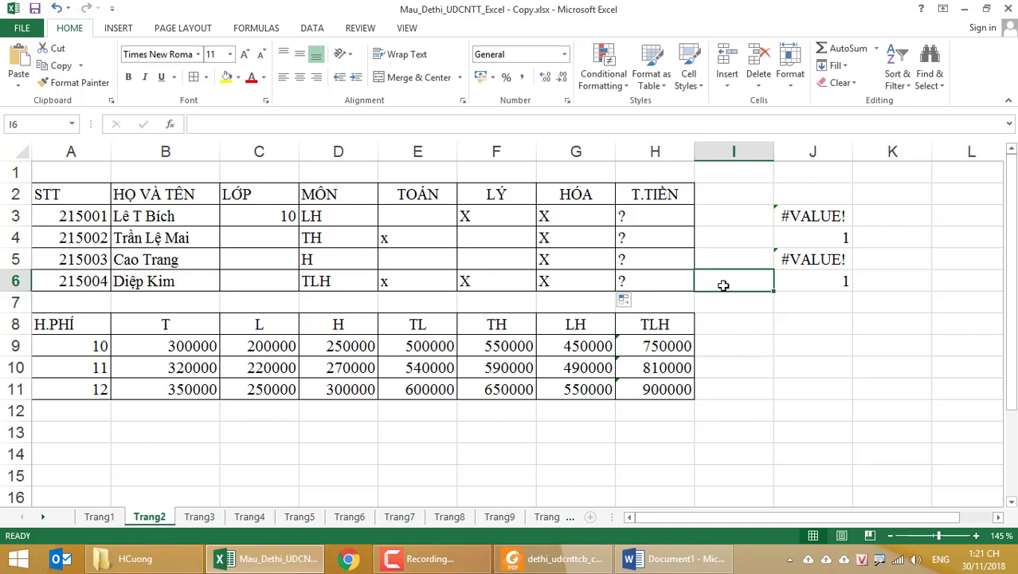
left_click(567, 216)
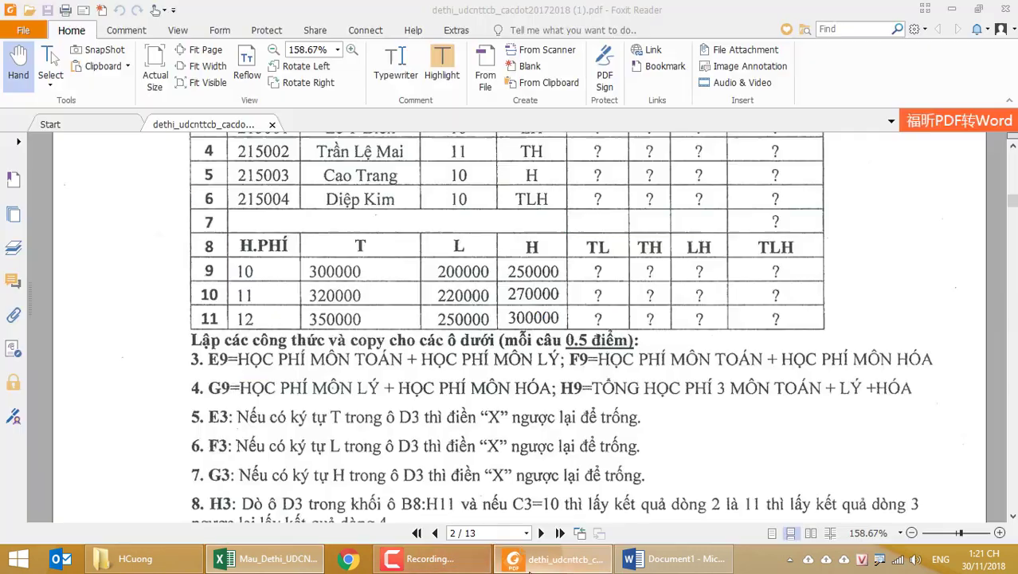
Switch to the exam PDF in Foxit Reader and read question 8 on the H3 lookup alongside the data table.
left_click(529, 567)
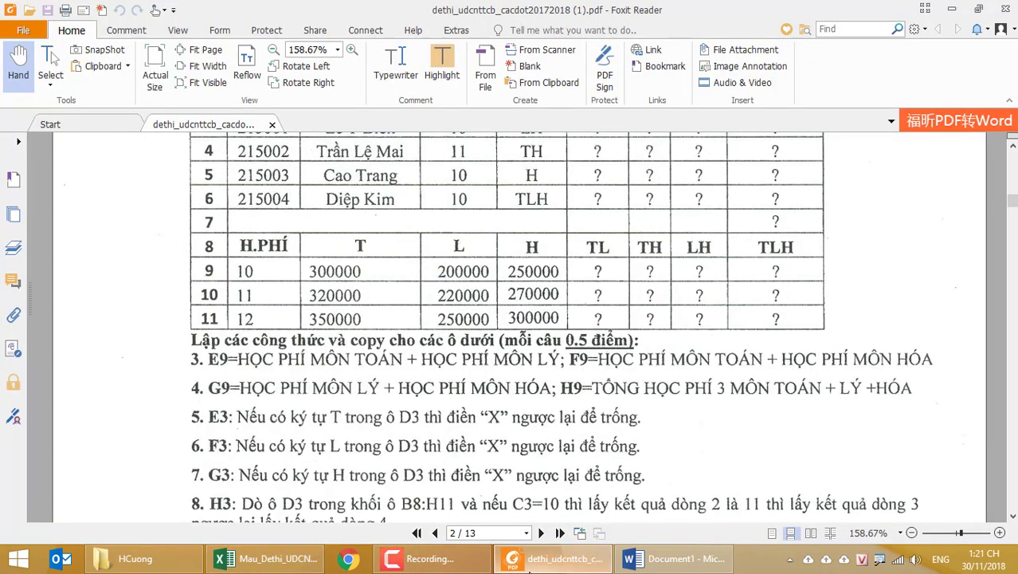
scroll(466, 496, "down", 3)
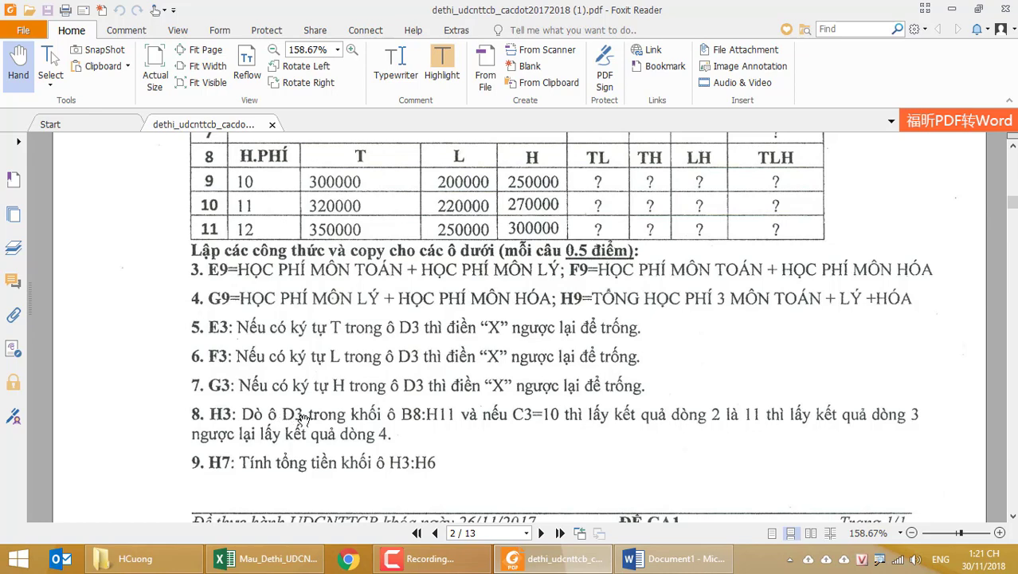
scroll(304, 419, "up", 4)
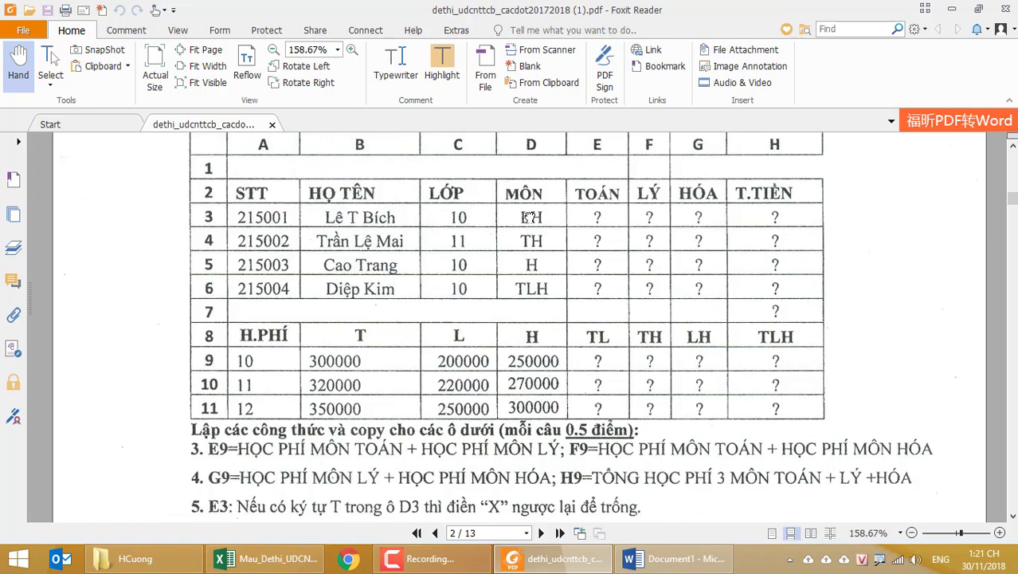
scroll(529, 436, "down", 4)
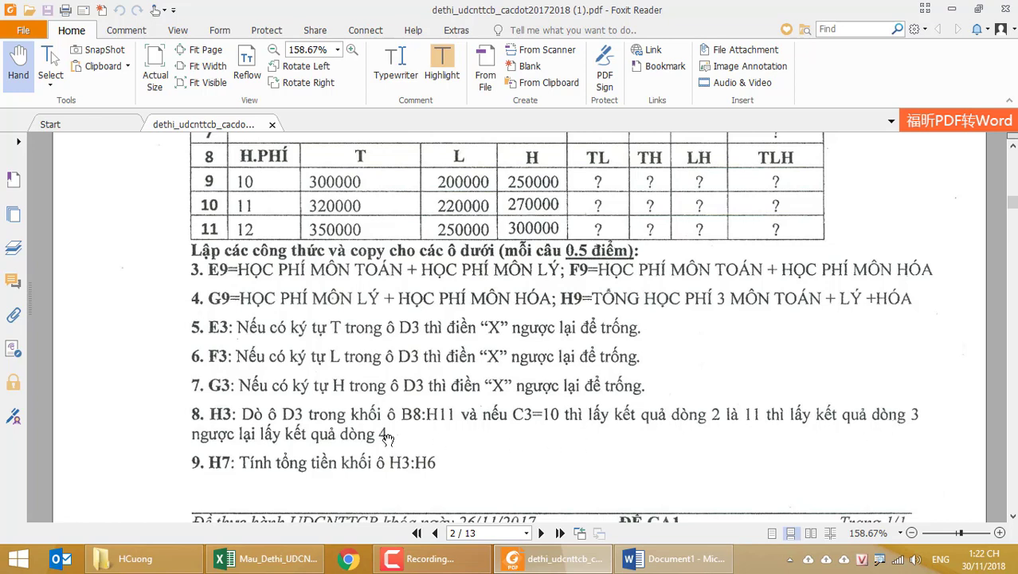
scroll(386, 437, "up", 5)
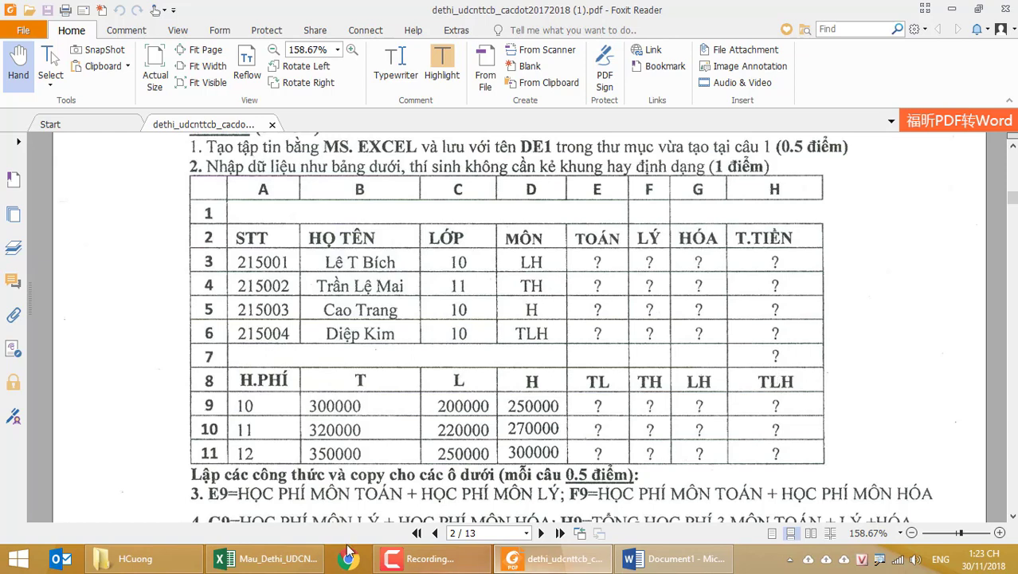
Return to the Excel workbook and clear the trial FIND results in J3:J6.
left_click(267, 559)
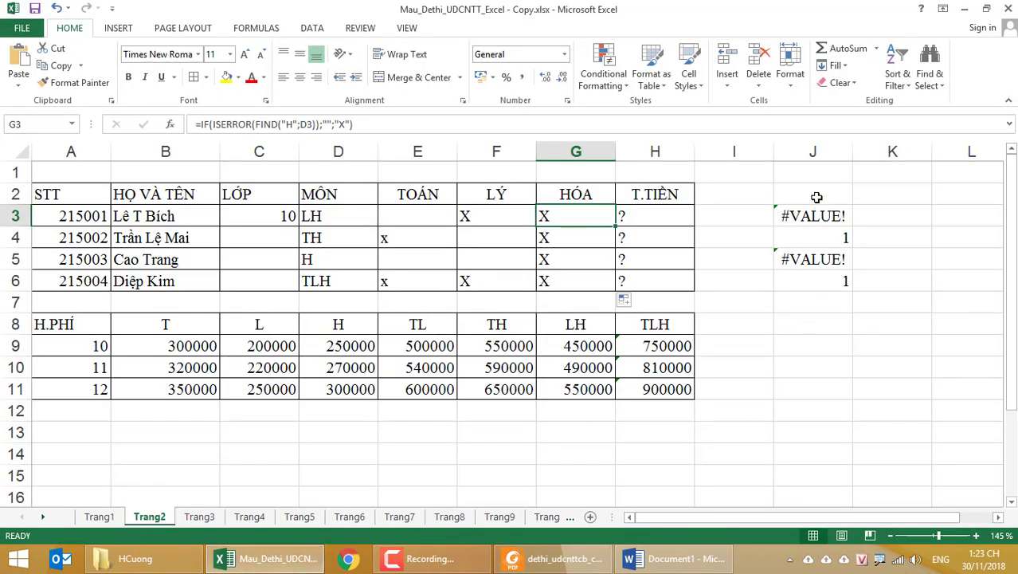
left_click_drag(814, 215, 821, 281)
key("Delete")
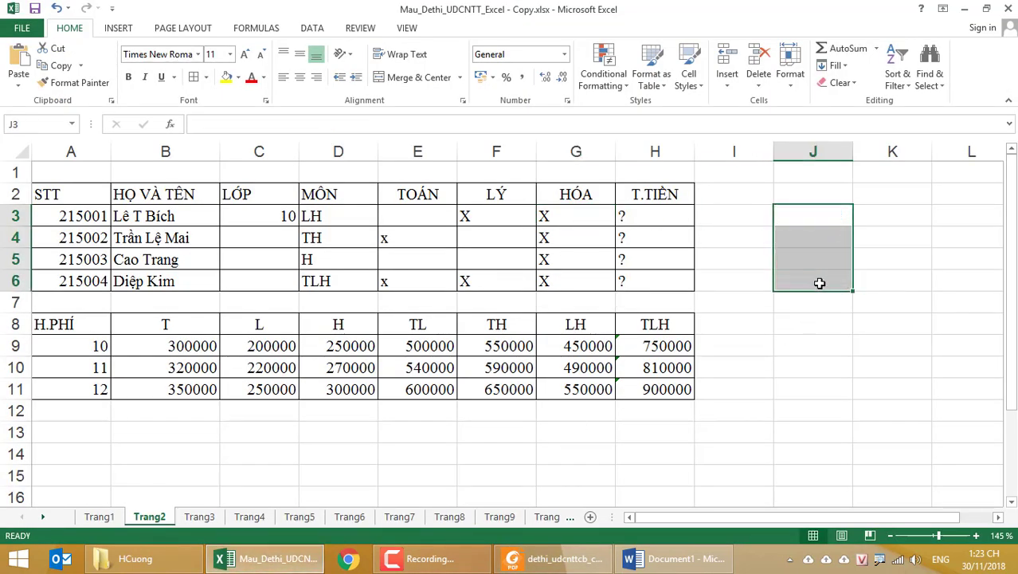
Enter the trial formula =SEARCH(D3;$A$8:$H$8) in J3, with the fee table's header row as an absolute reference.
left_click(814, 217)
type("=")
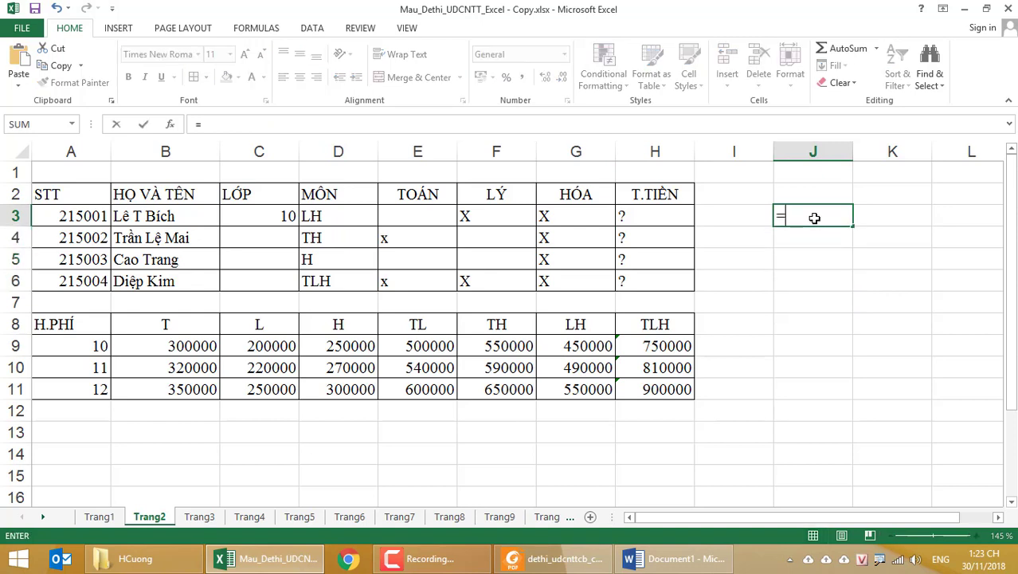
type("s")
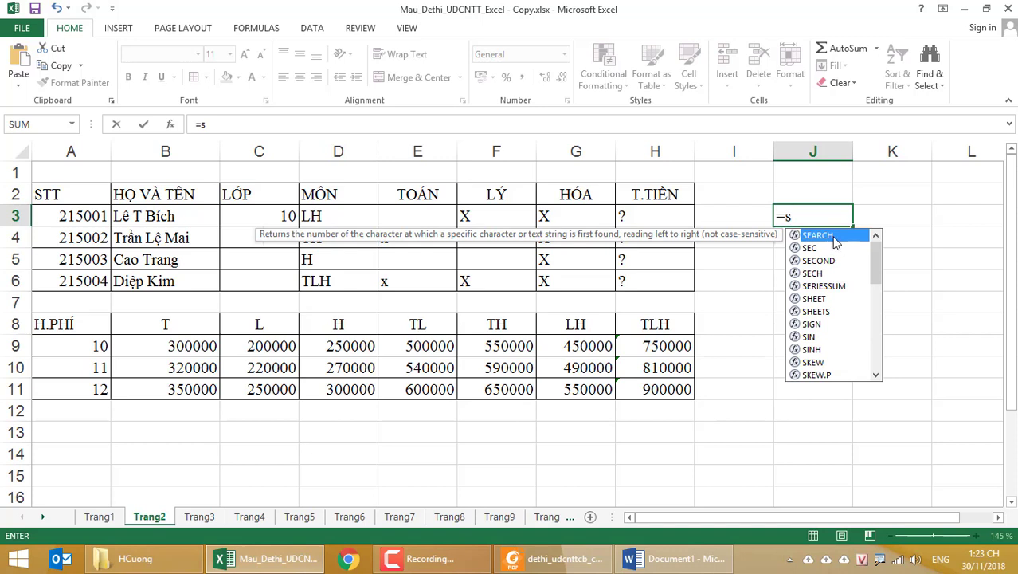
double_click(833, 237)
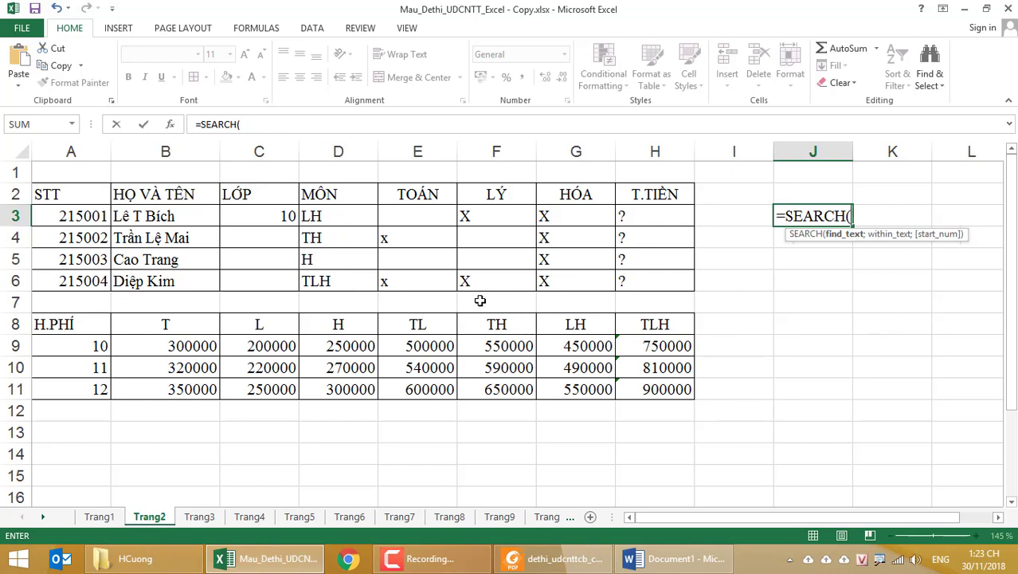
left_click(333, 220)
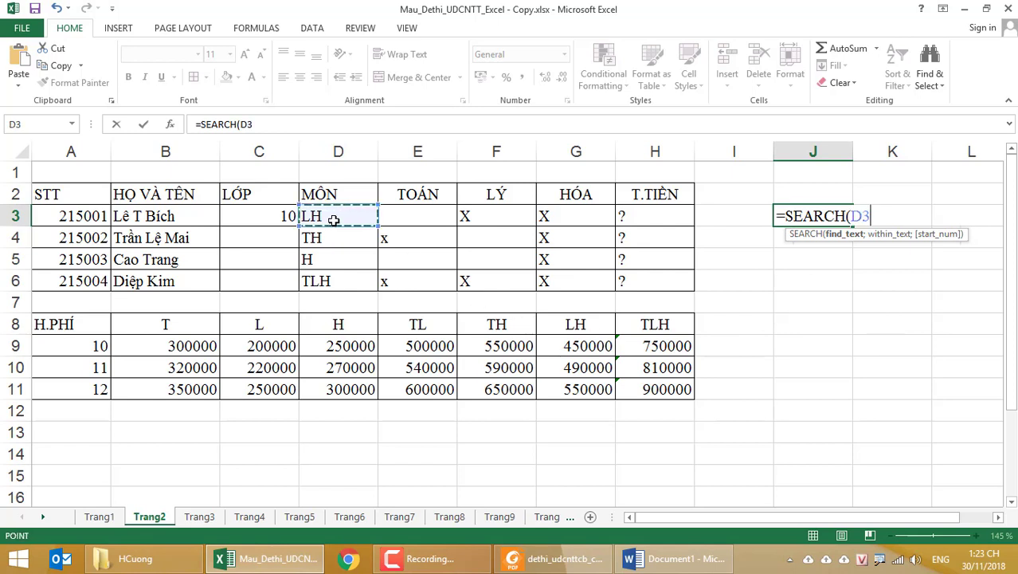
type(";")
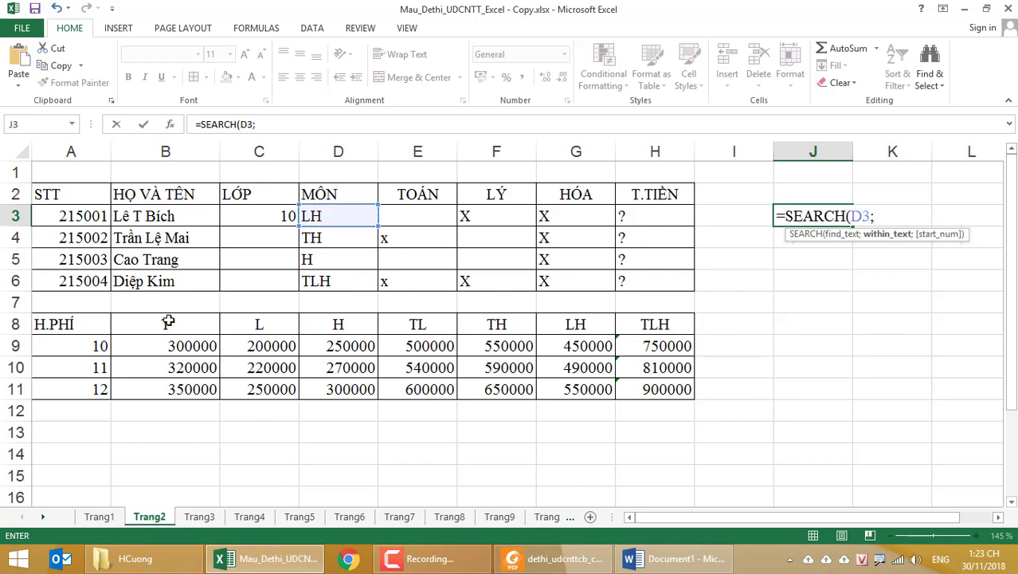
left_click_drag(83, 321, 654, 326)
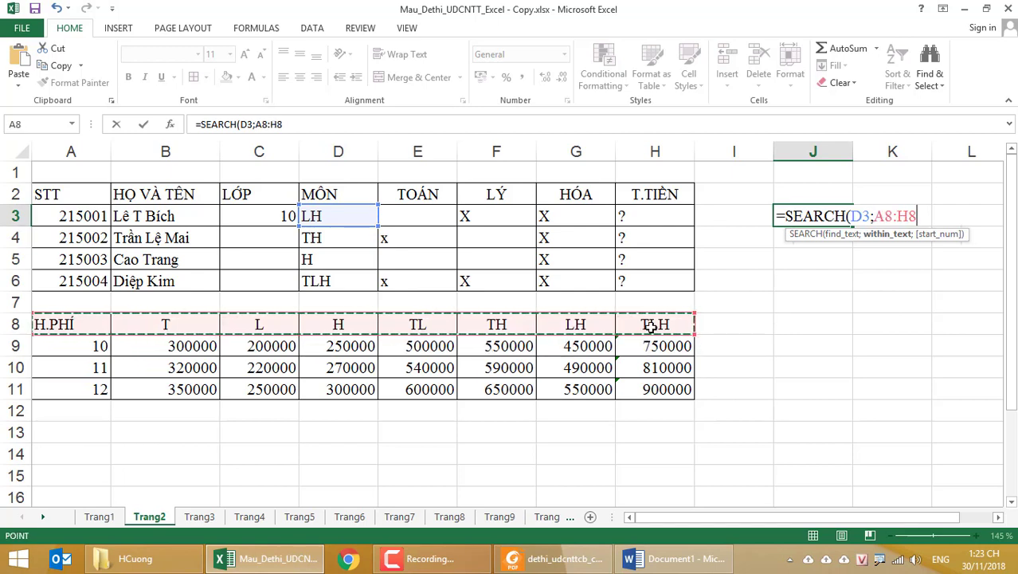
key("F4")
type(")")
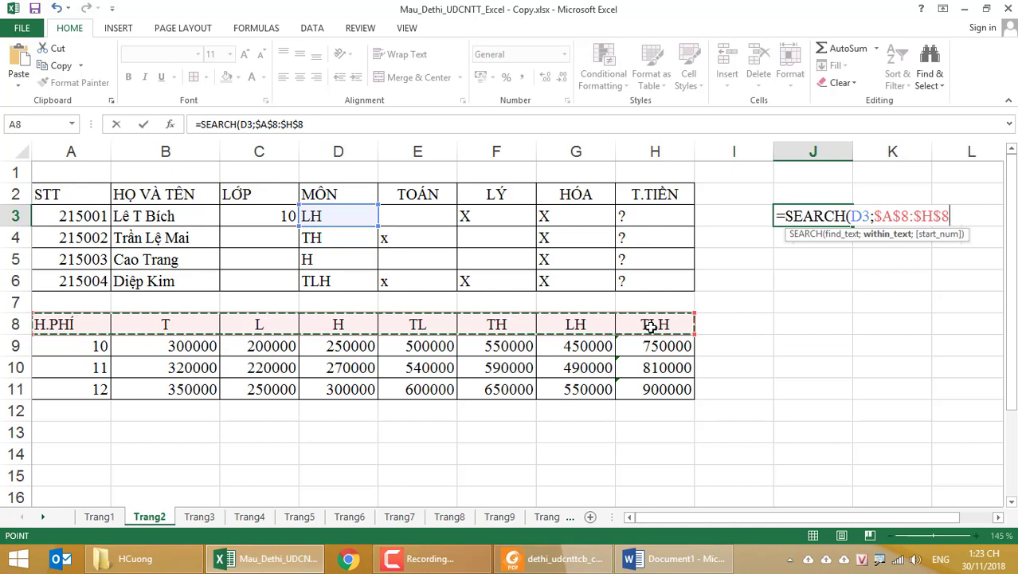
key("Return")
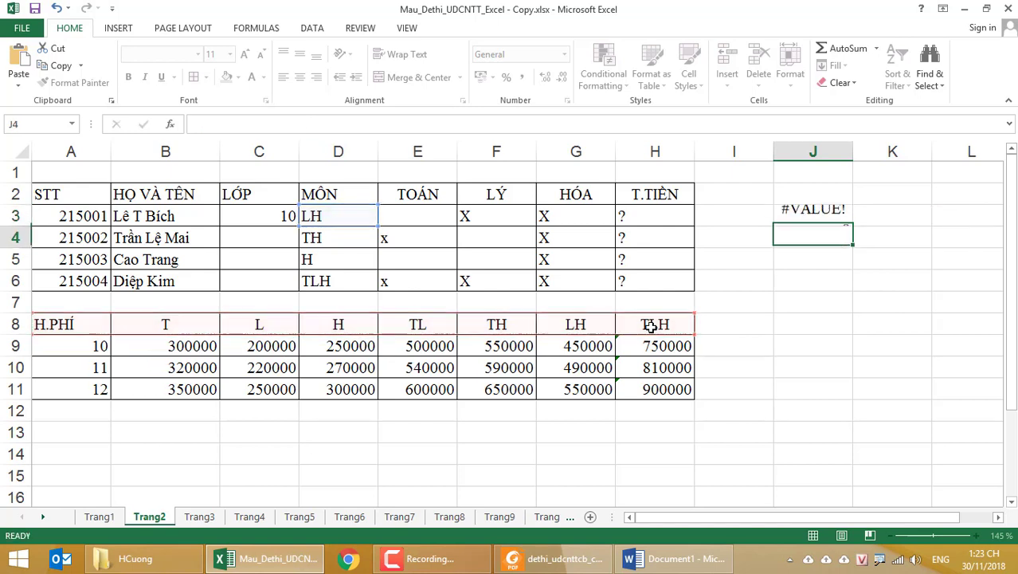
Add a start number of 0 as the third argument of the SEARCH formula in J3.
left_click(824, 217)
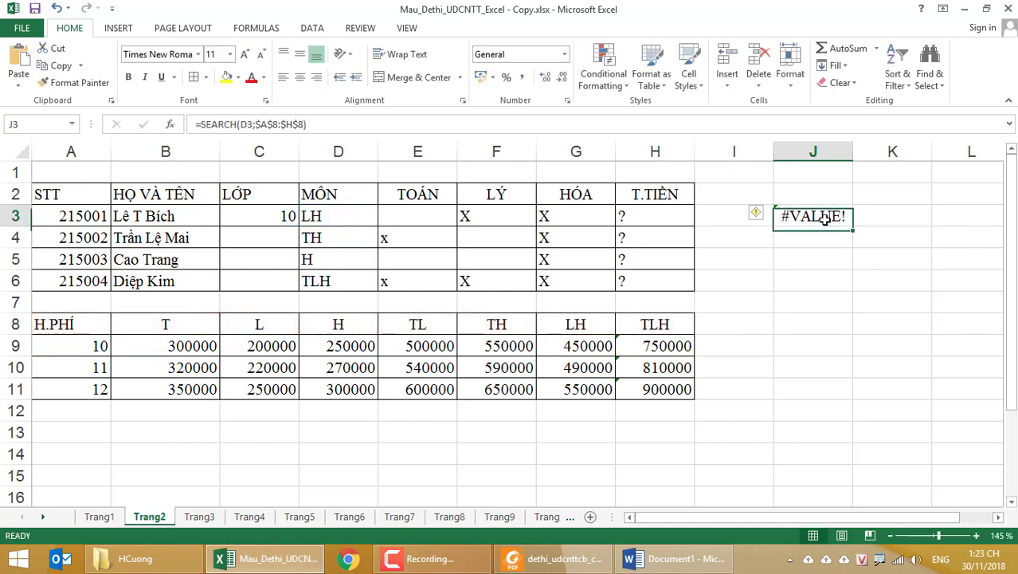
left_click(302, 124)
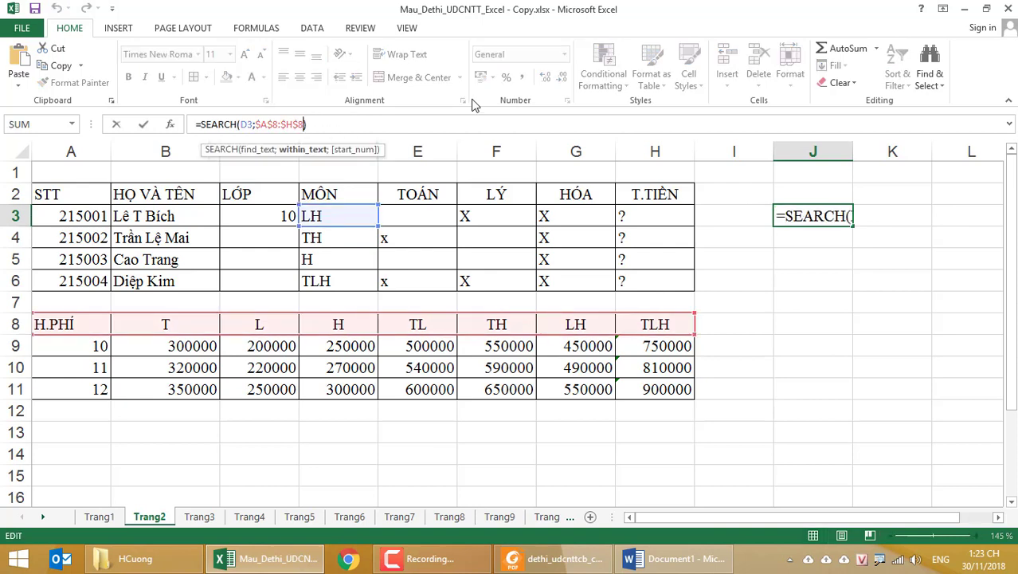
type(";")
key("BackSpace")
type(";")
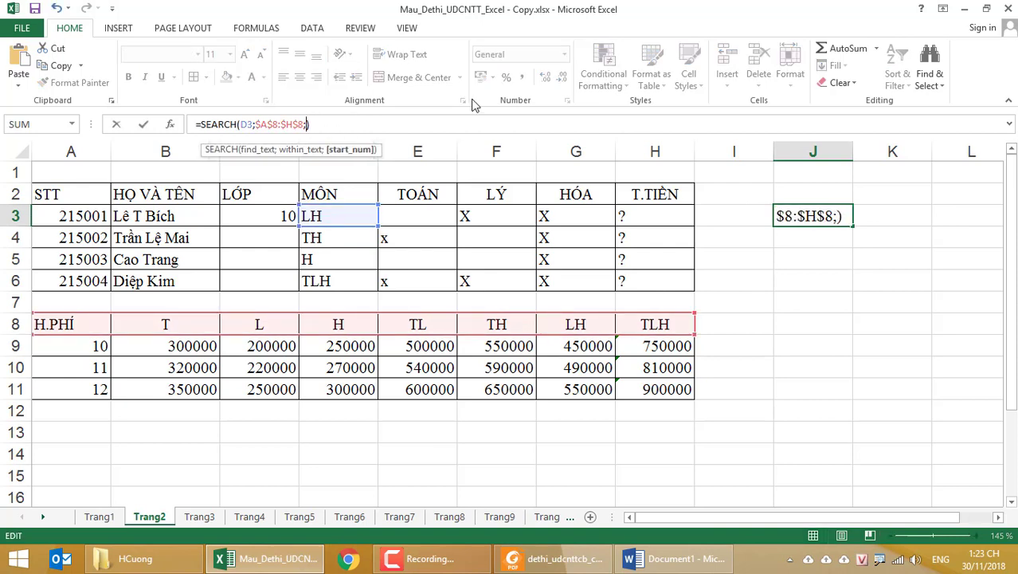
type("0")
key("Return")
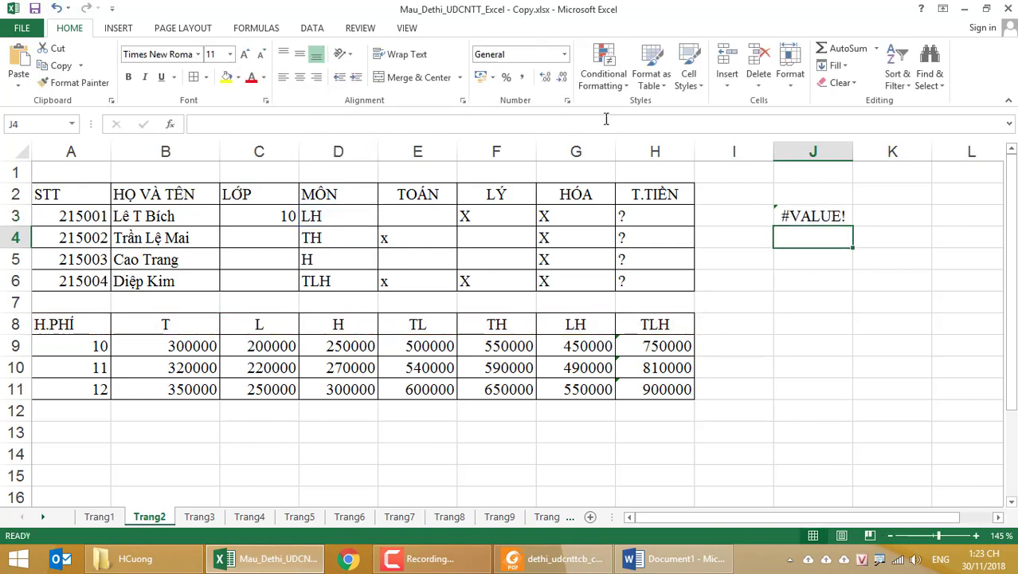
Swap the first two arguments in J3 so the formula reads =SEARCH($A$8:$H$8;D3;0).
double_click(814, 220)
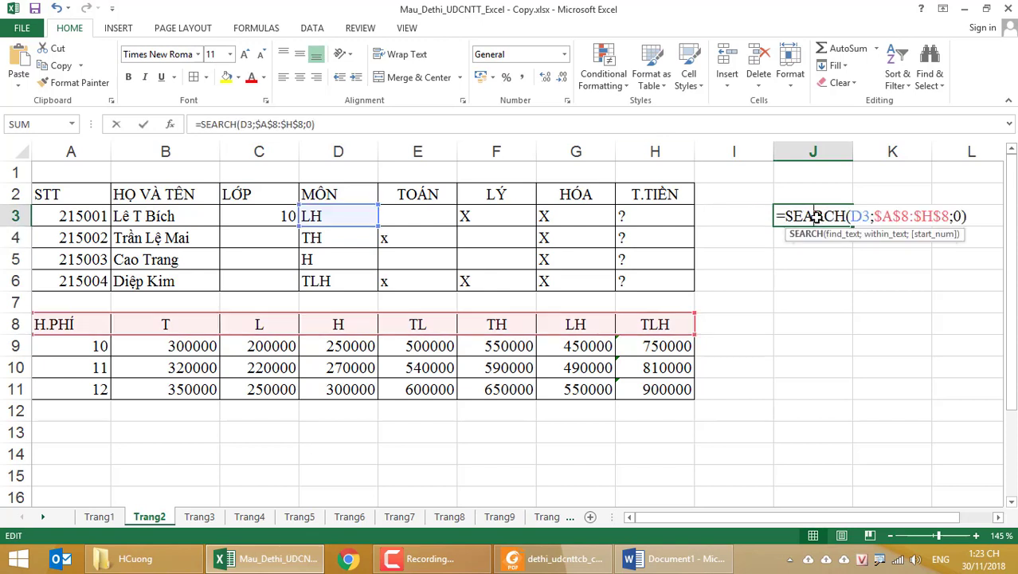
double_click(866, 217)
key("BackSpace")
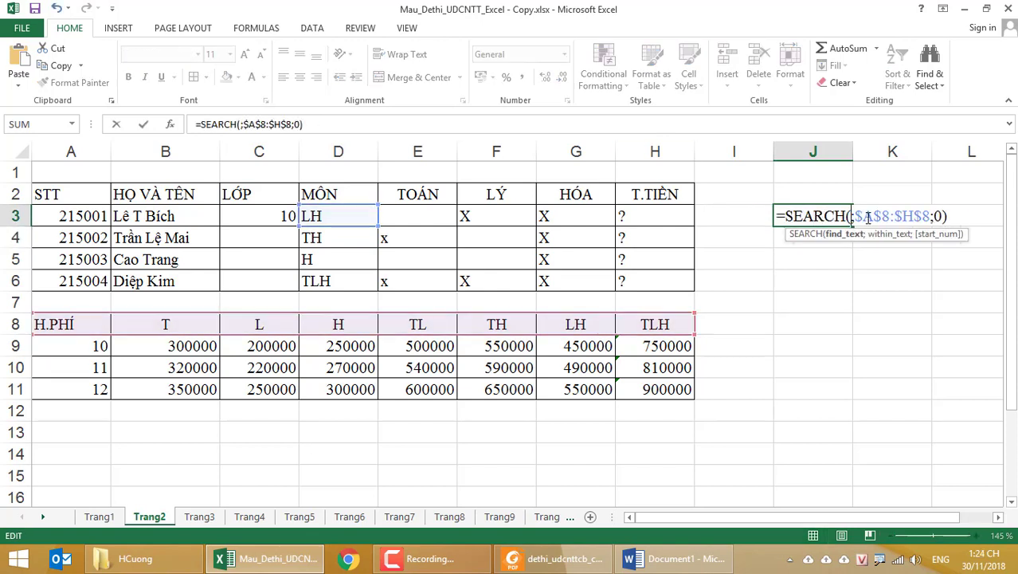
key("Right")
key("Right")
key("Right")
key("Right")
key("Right")
key("Right")
key("Right")
key("Right")
key("Right")
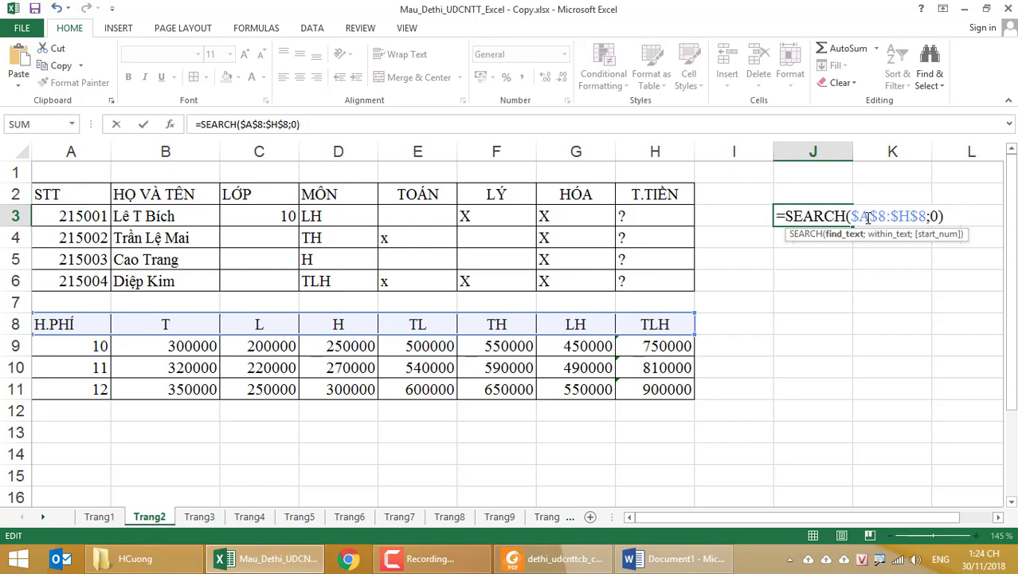
type(";D3")
key("Return")
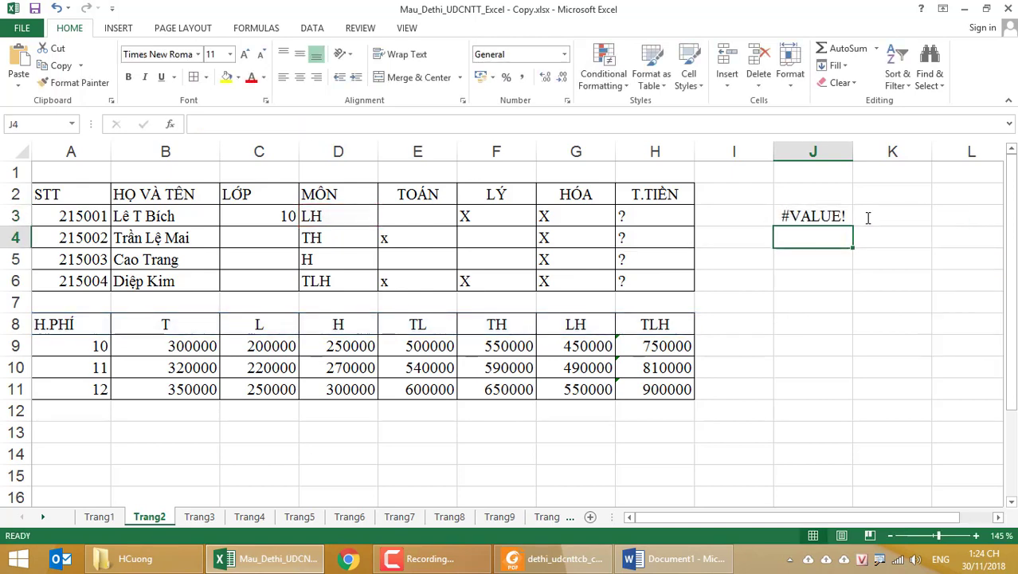
Open the J3 formula for editing, consult the help article on the SEARCH function, and close it.
key("Up")
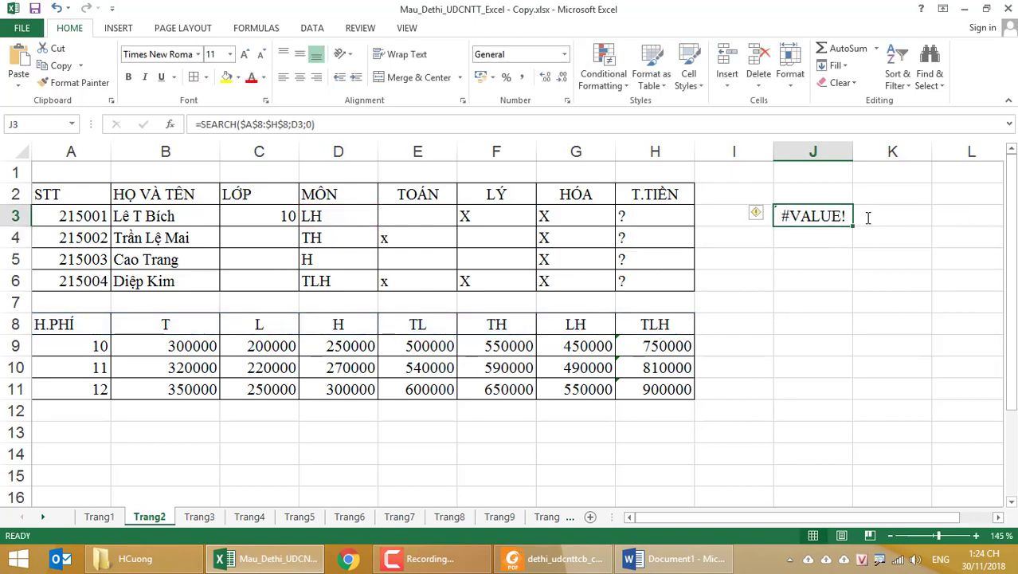
double_click(818, 217)
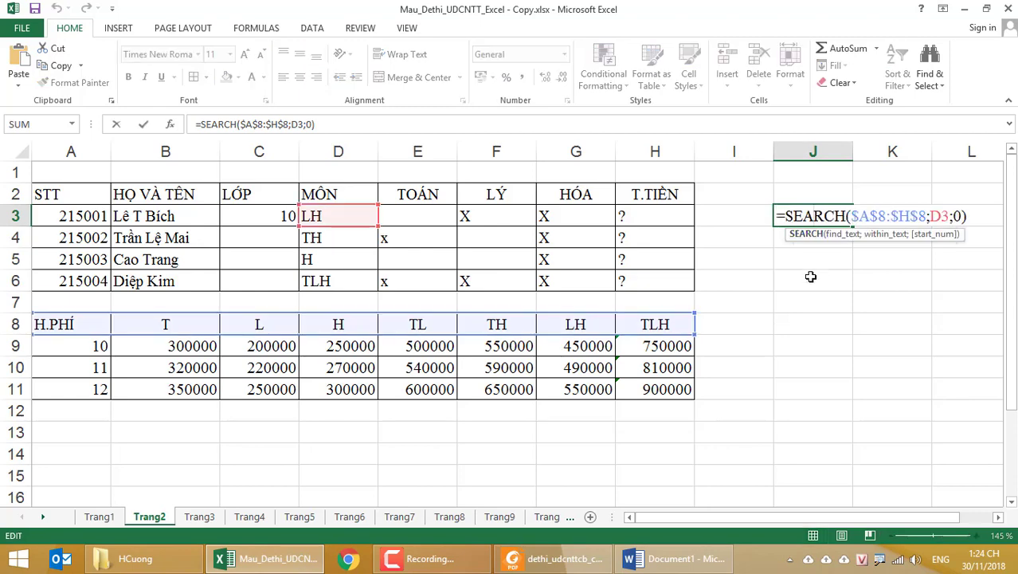
key("F1")
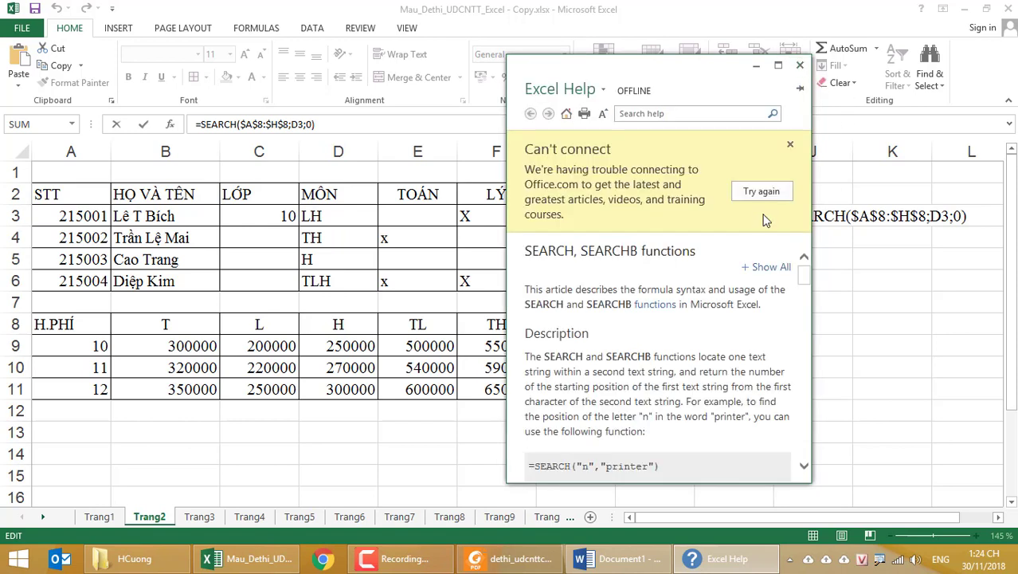
left_click(799, 64)
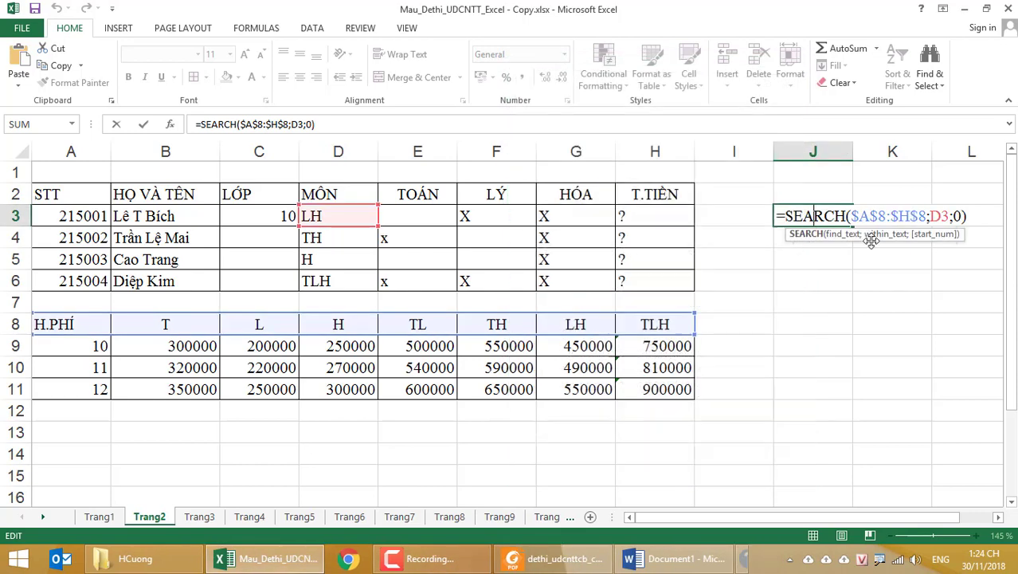
Delete the function name SEARCH from the J3 formula while keeping its arguments.
key("Right")
key("Right")
key("Right")
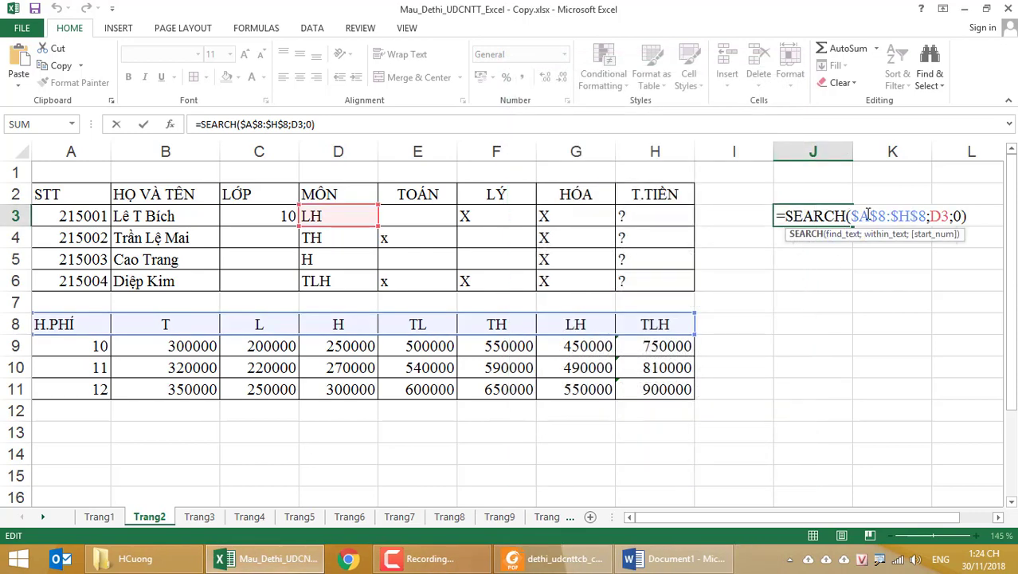
key("BackSpace")
key("BackSpace")
key("BackSpace")
key("BackSpace")
key("BackSpace")
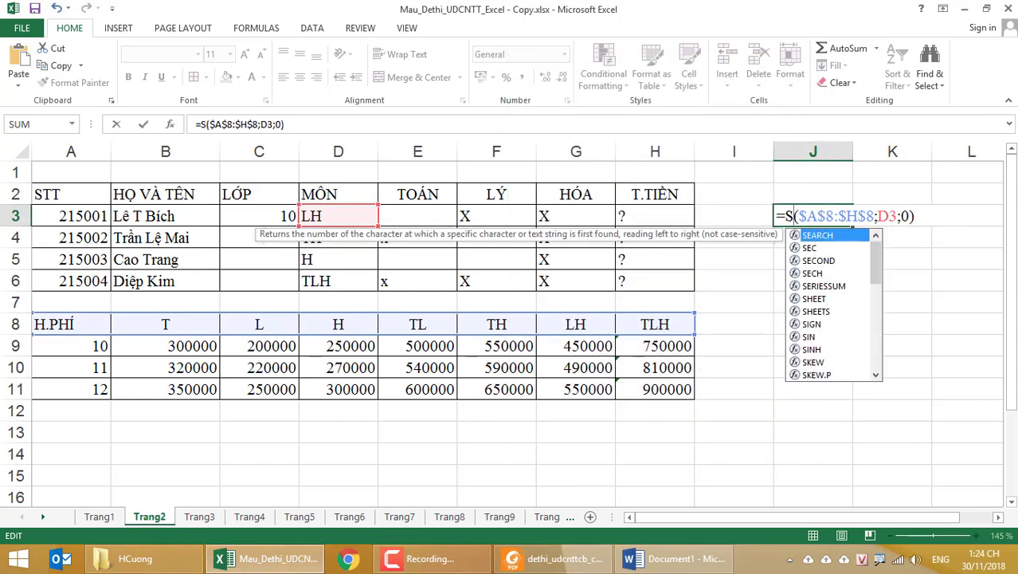
Replace the SEARCH formula in J3 with a MATCH function that uses D3 as the lookup value.
key("BackSpace")
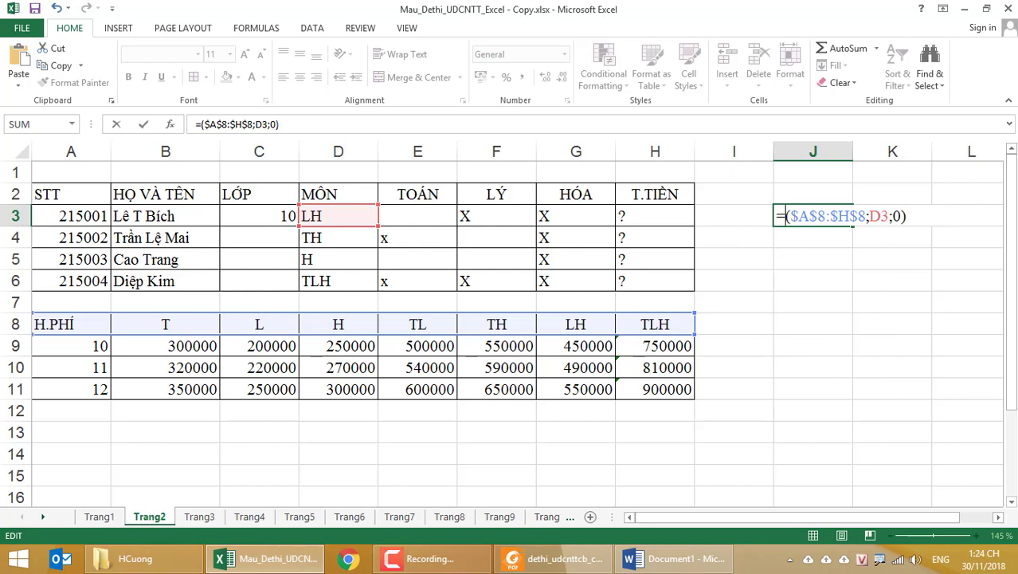
key("Escape")
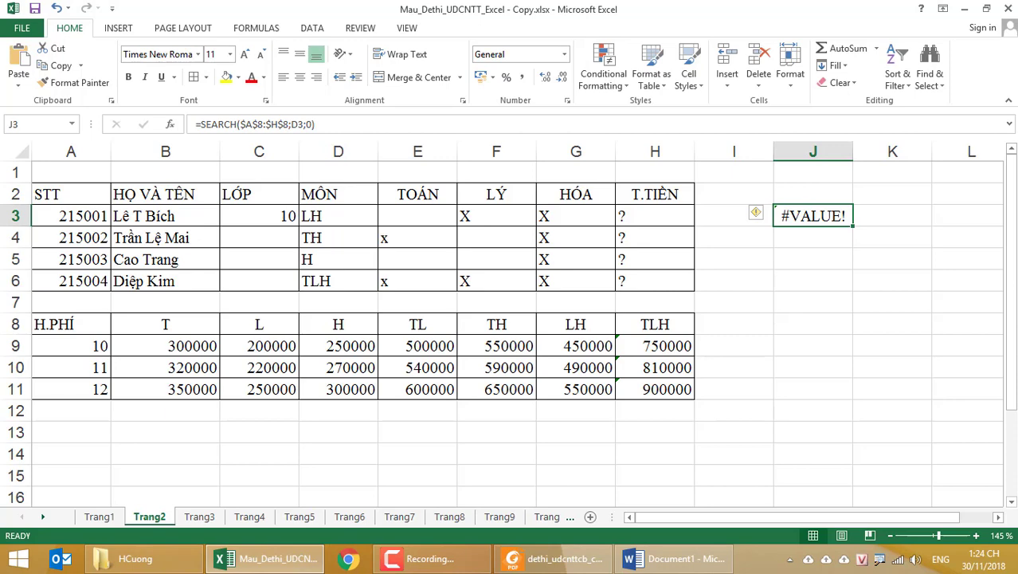
key("shift+F3")
left_click_drag(677, 204, 677, 204)
double_click(487, 145)
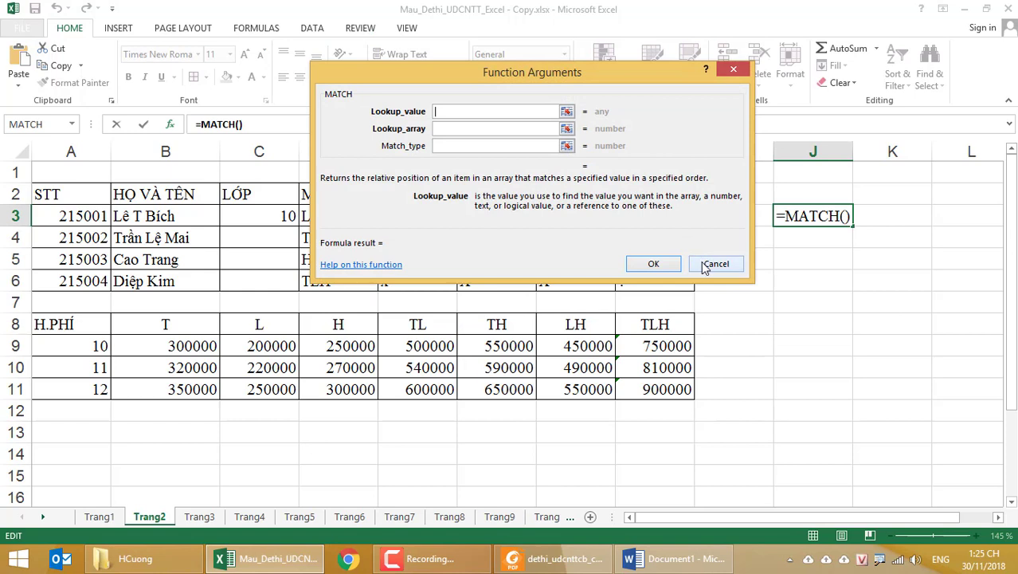
left_click(568, 112)
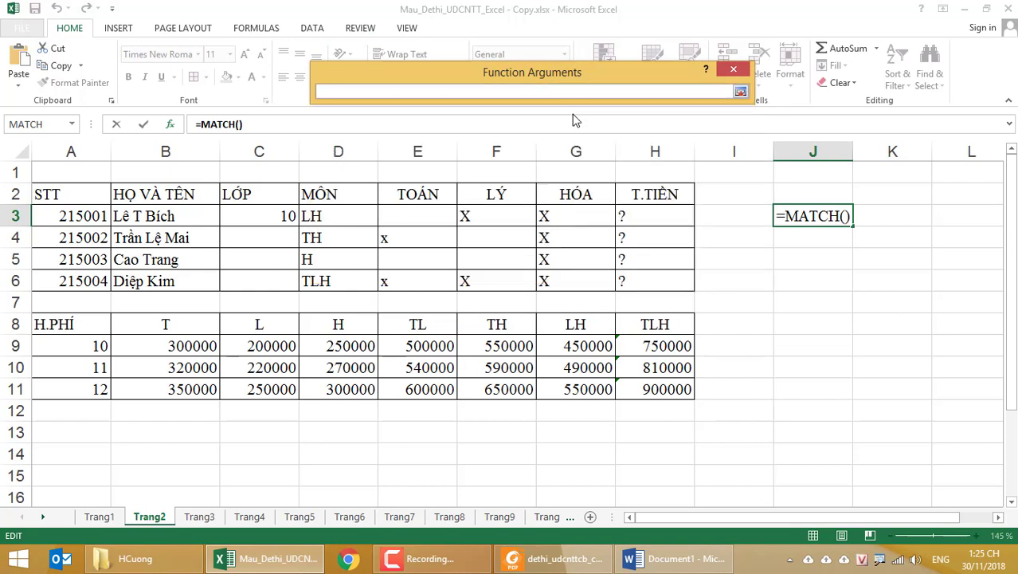
left_click(329, 216)
left_click(740, 92)
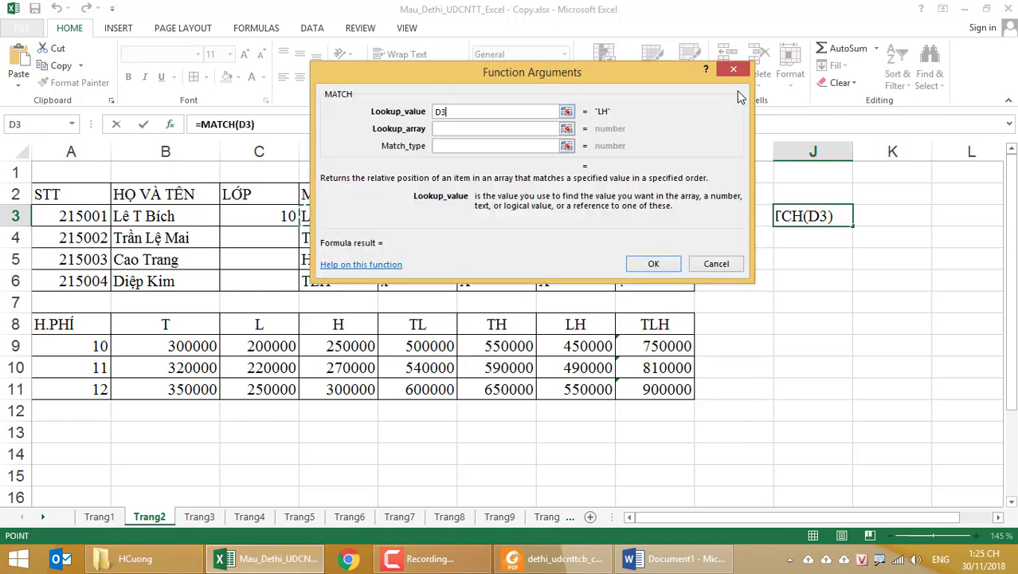
Complete the MATCH formula with the absolute lookup array $A$8:$H$8 and match type 0.
left_click(566, 129)
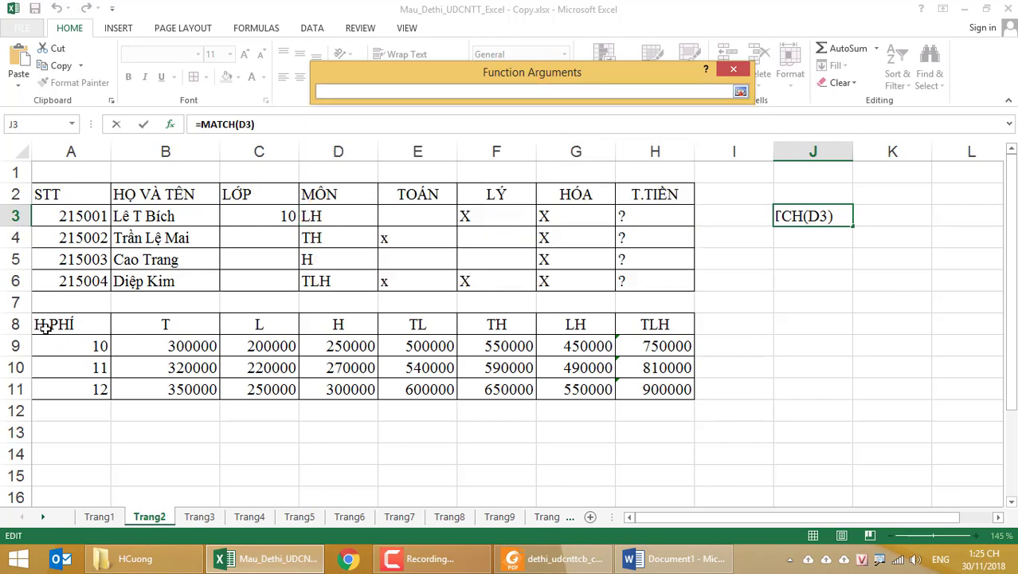
left_click_drag(46, 328, 652, 325)
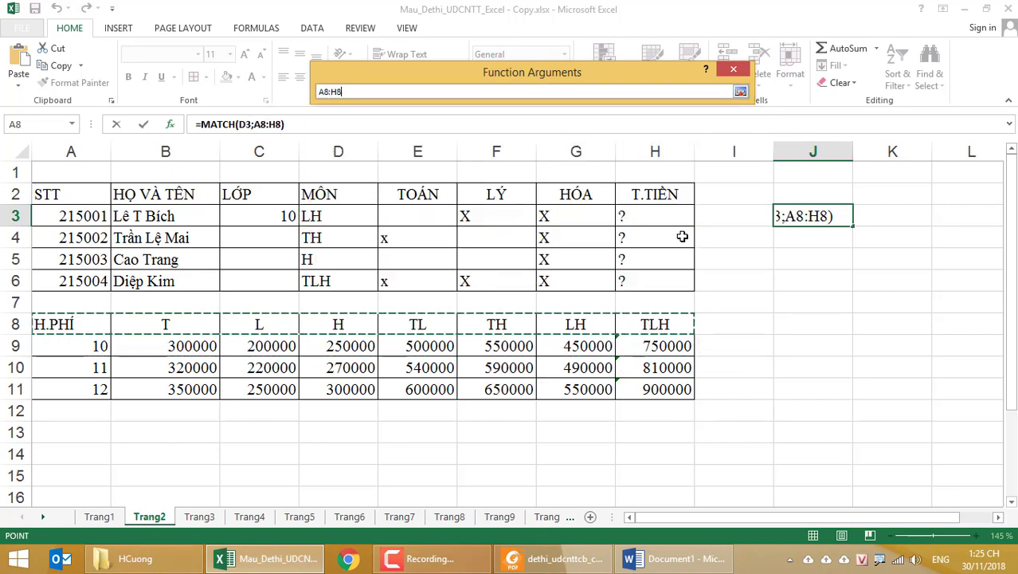
key("F4")
left_click(740, 92)
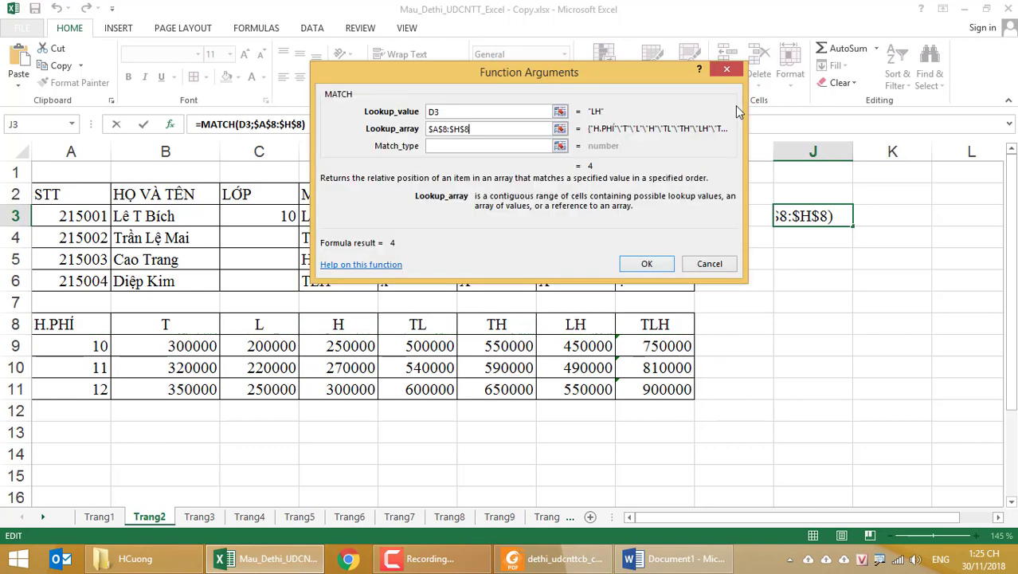
left_click(495, 150)
type("0")
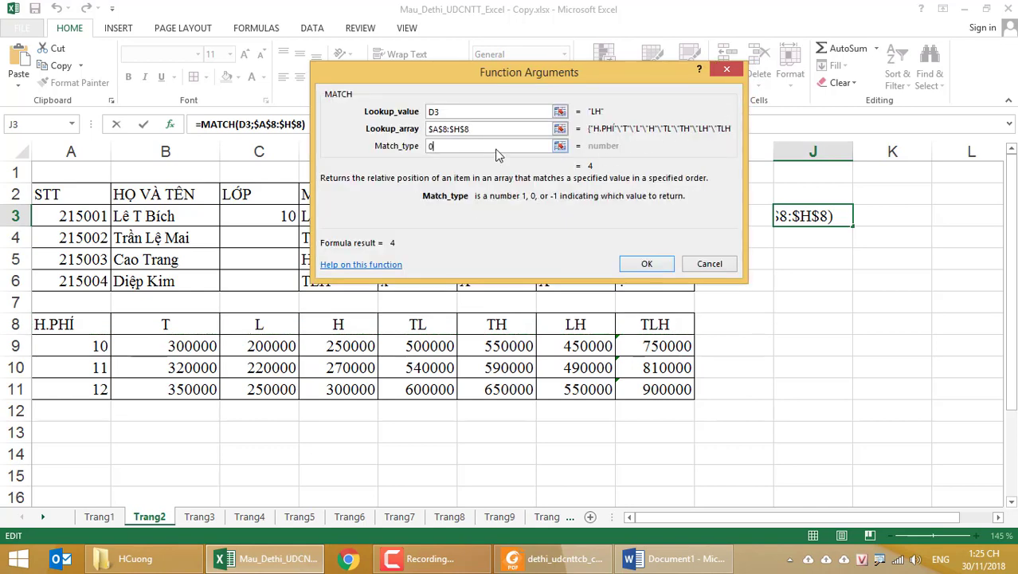
left_click(646, 264)
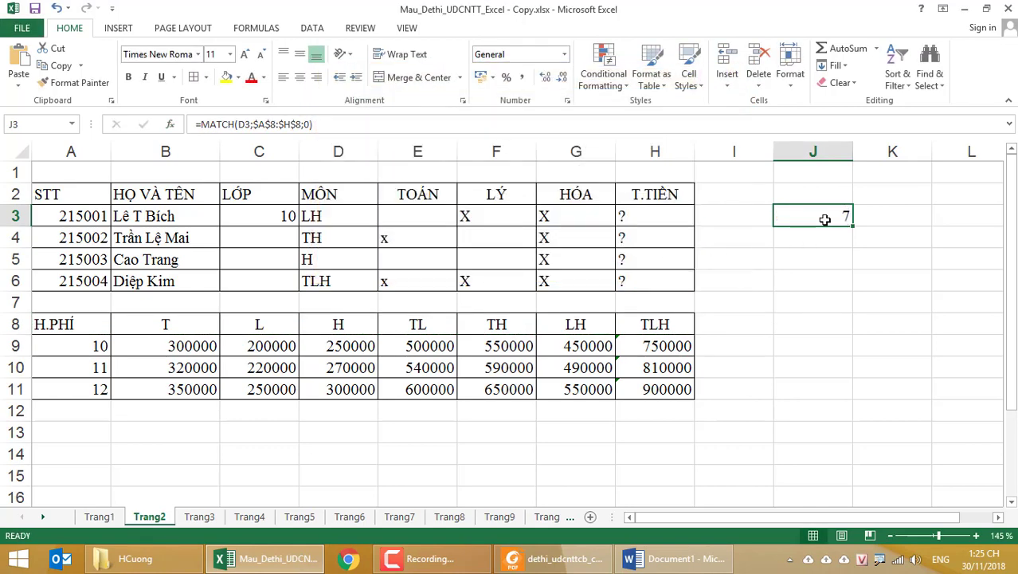
Fill the MATCH formula from J3 down to J6 and check the function used in J3.
left_click_drag(852, 227, 846, 289)
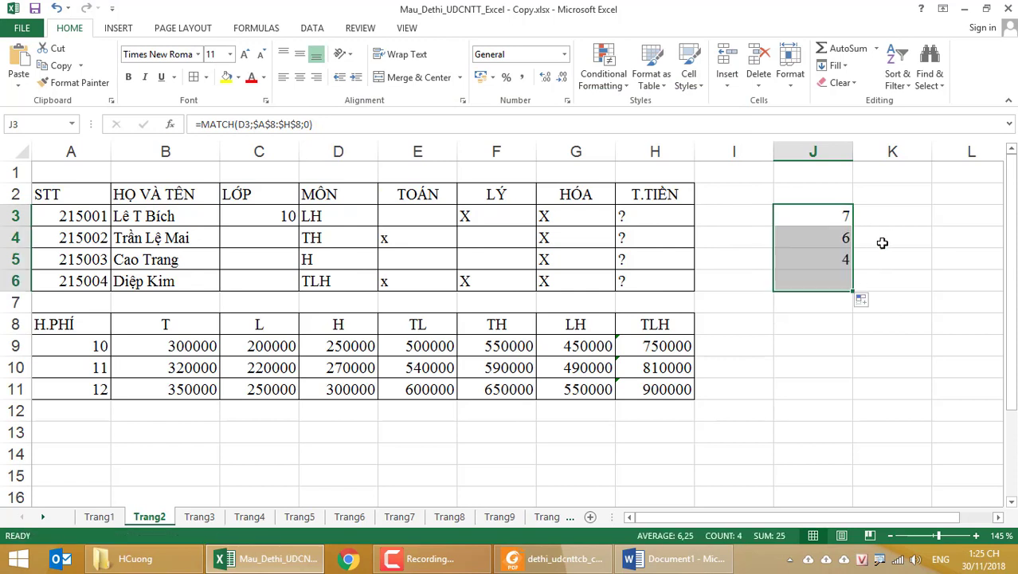
left_click(898, 212)
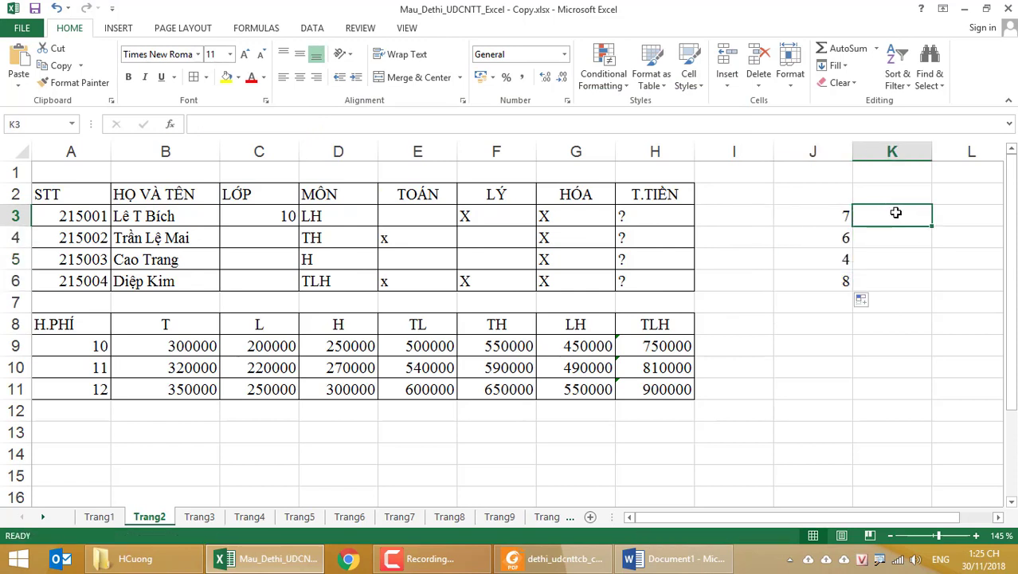
left_click(814, 216)
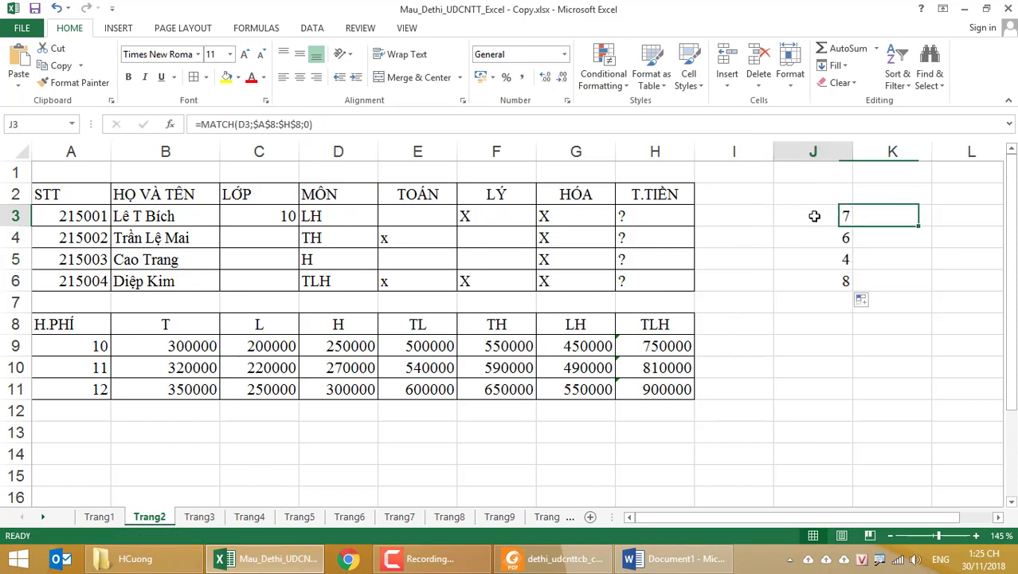
double_click(222, 125)
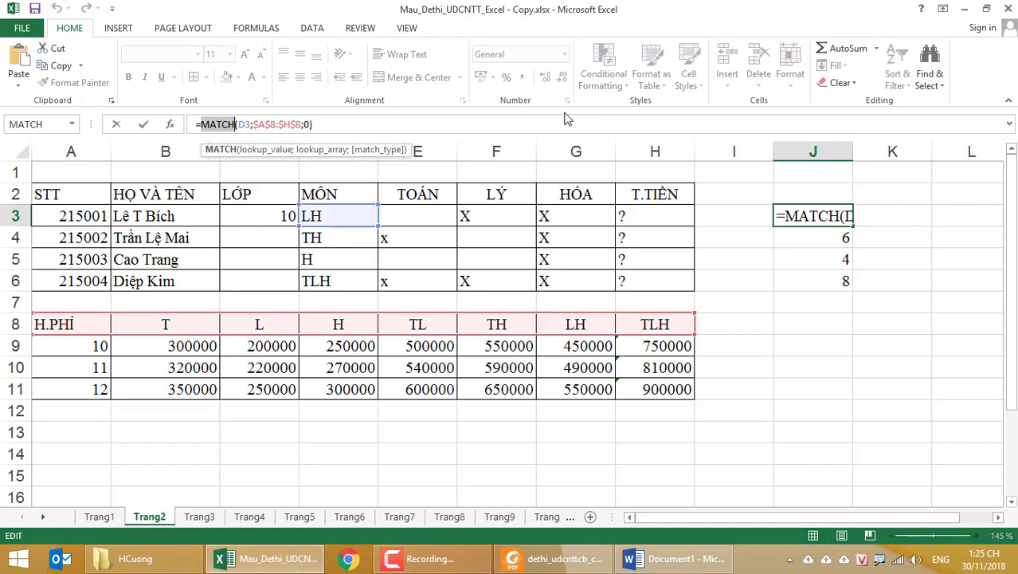
key("Escape")
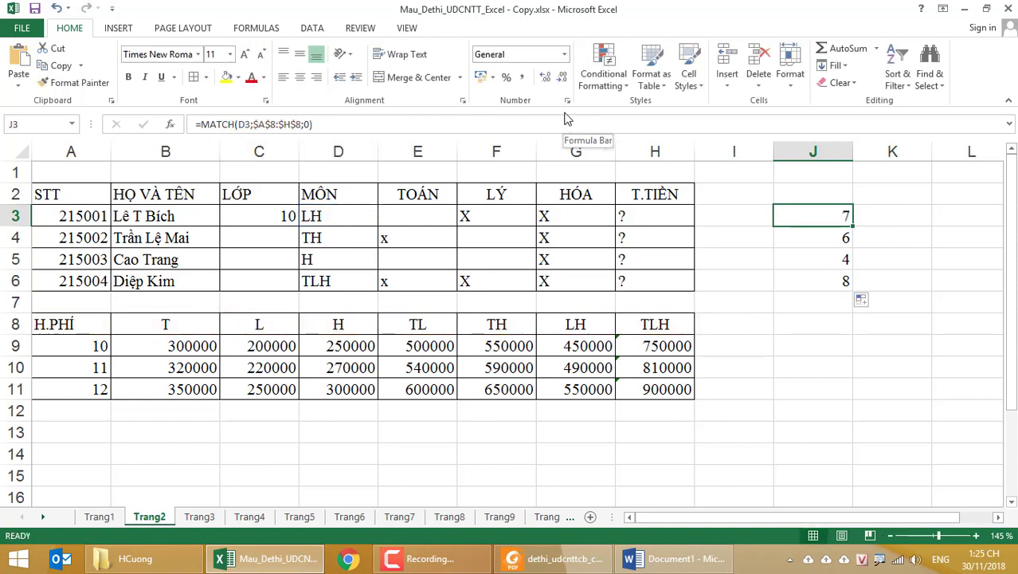
Number the fee table's columns 1 to 8 in cells A7:H7, above the header row.
left_click(109, 305)
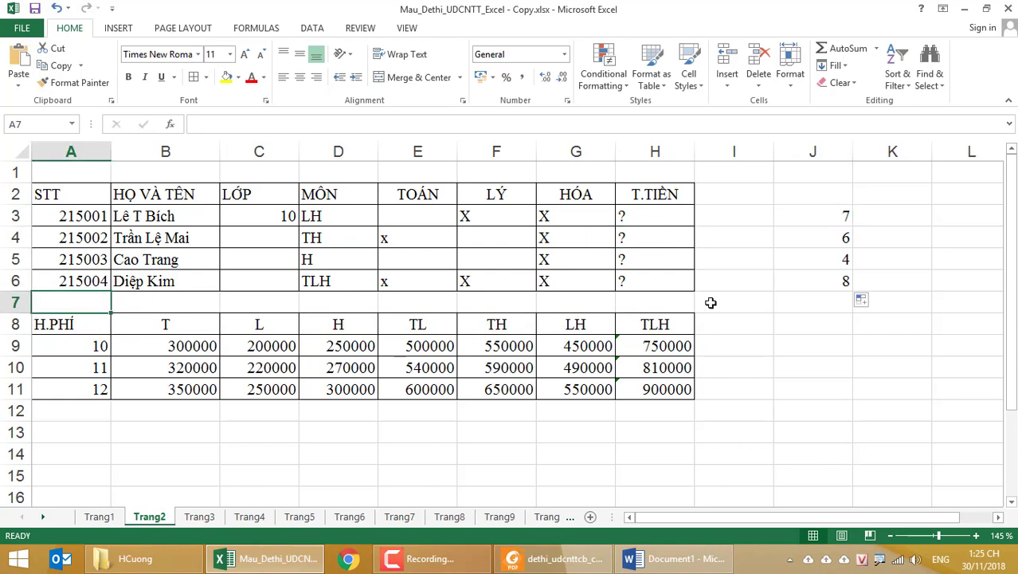
type("1")
key("Tab")
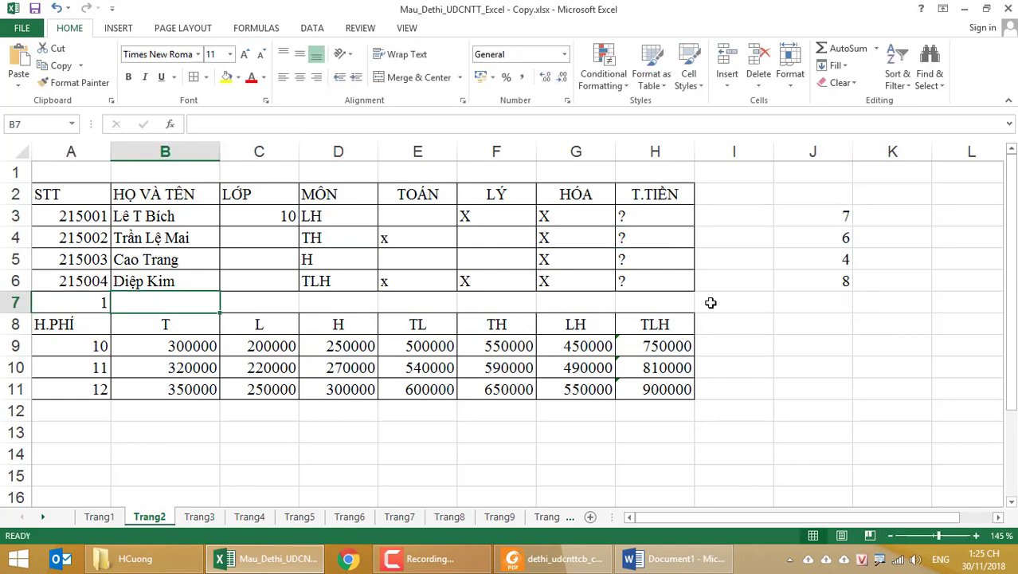
type("2")
key("Tab")
type("3")
key("Tab")
type("4")
key("Tab")
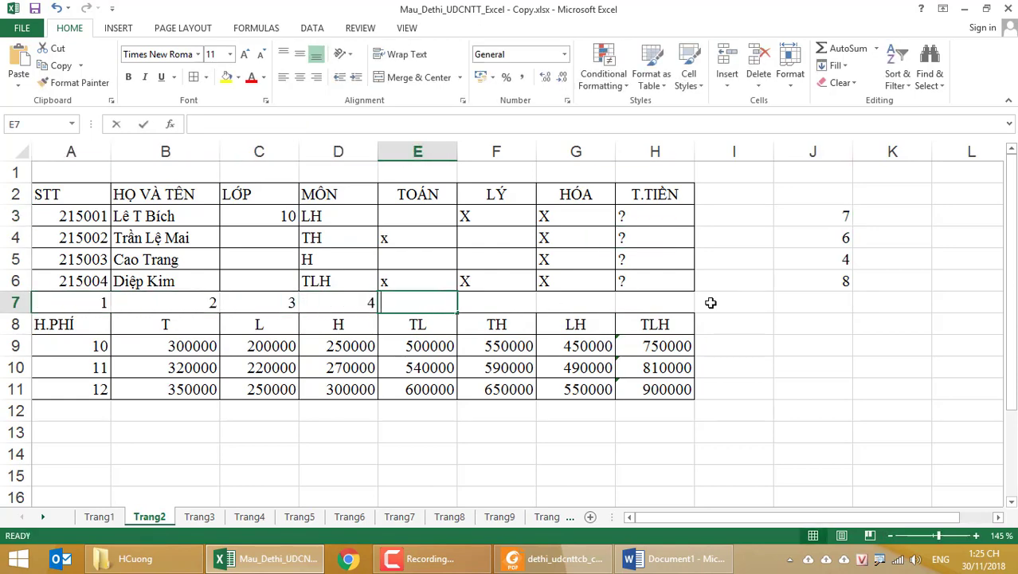
type("5")
key("Tab")
type("6")
key("Tab")
type("7")
key("Tab")
type("8")
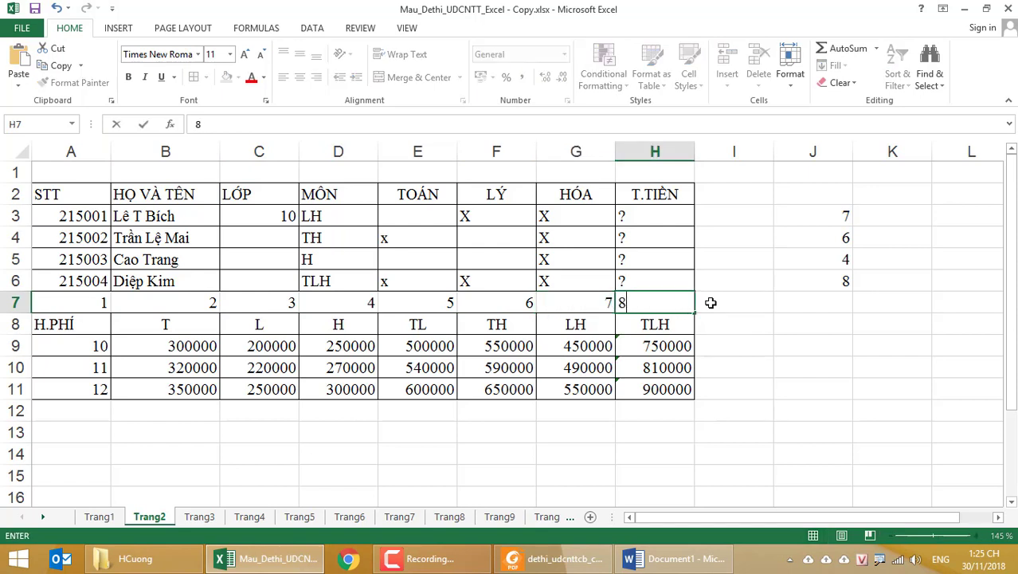
key("Tab")
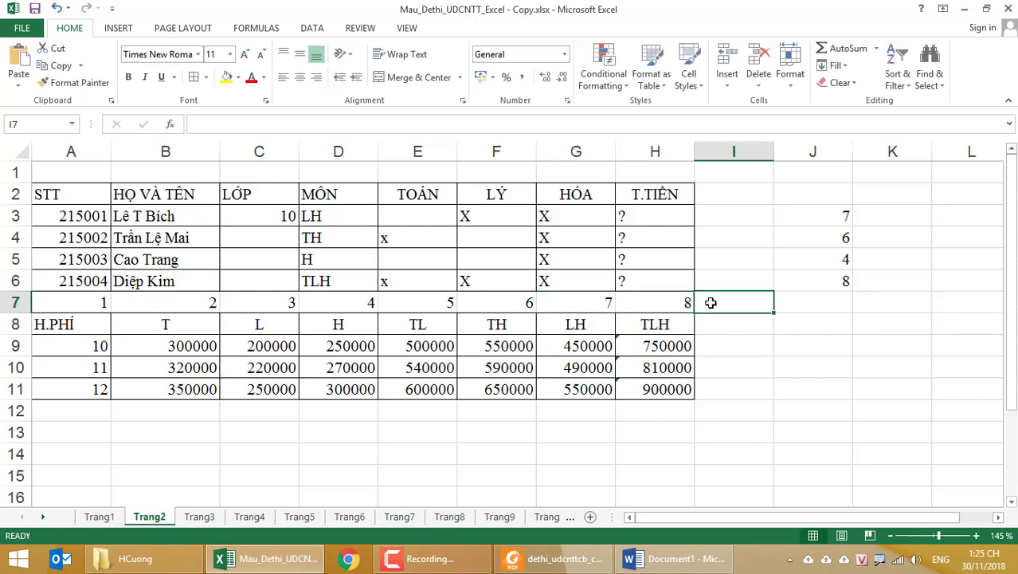
Compare the LH code in D3 with its header in G8, and centre the position numbers in row 7.
left_click(49, 325)
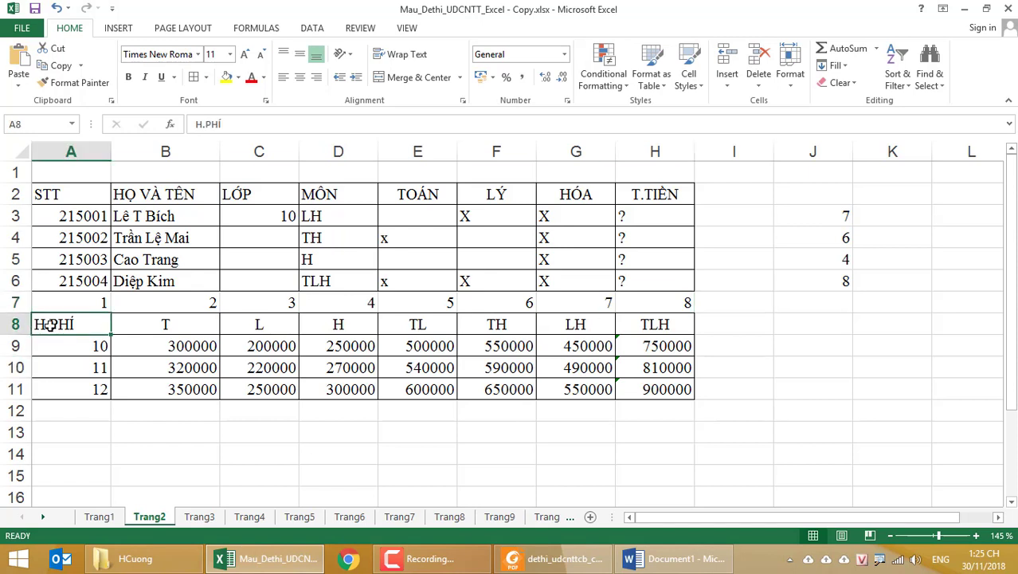
left_click(826, 212)
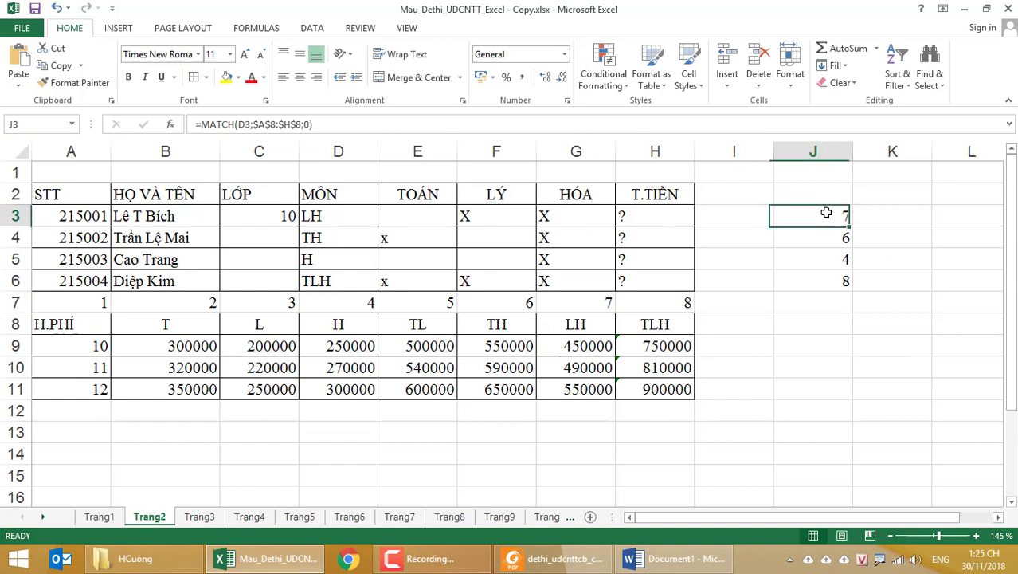
left_click(348, 216)
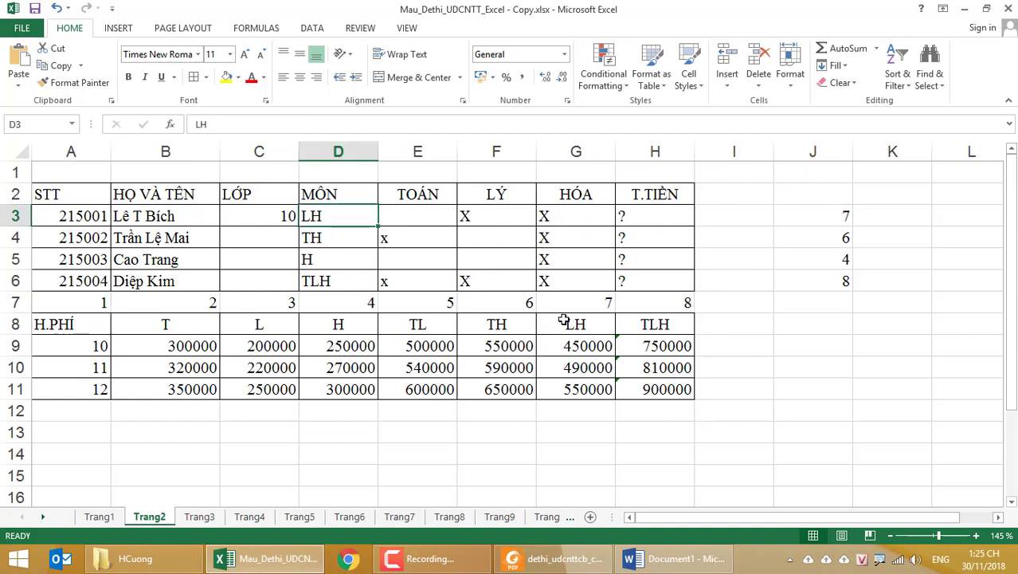
left_click(563, 320)
left_click_drag(566, 305, 566, 323)
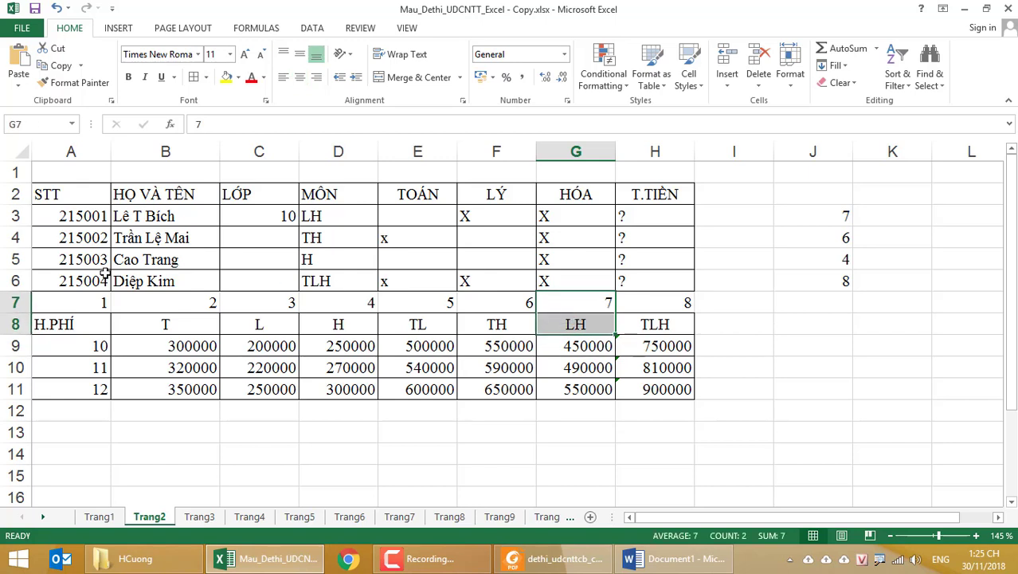
left_click(23, 301)
left_click(299, 77)
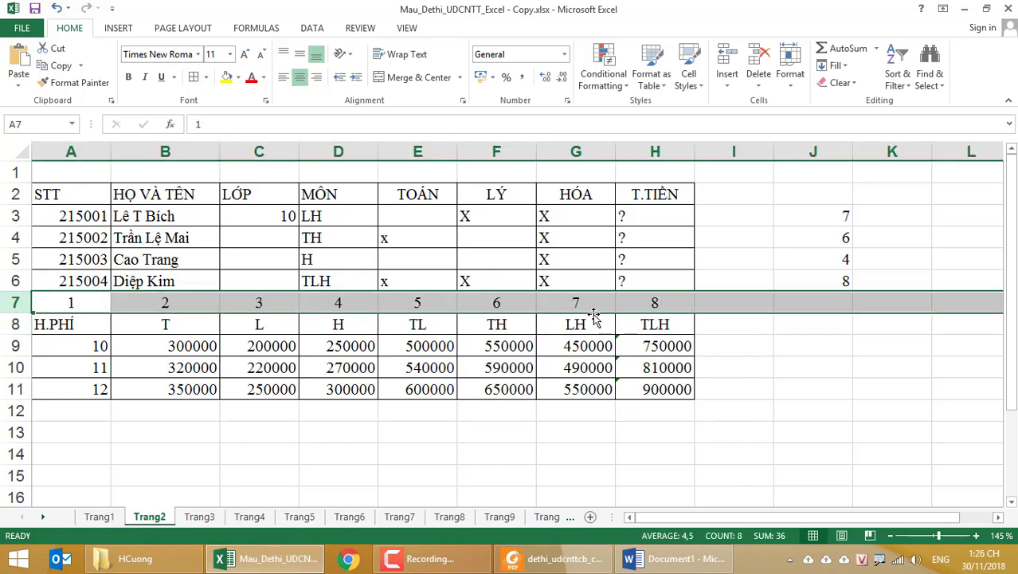
Check the subject codes in D4:D6 against their matching headers in row 8 and position numbers in row 7.
left_click(577, 323)
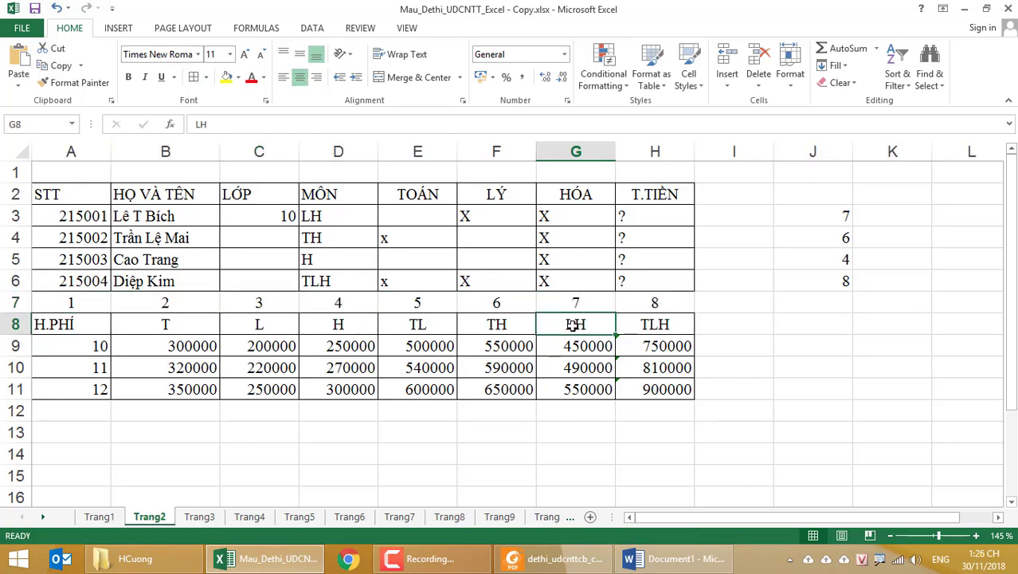
left_click(328, 236)
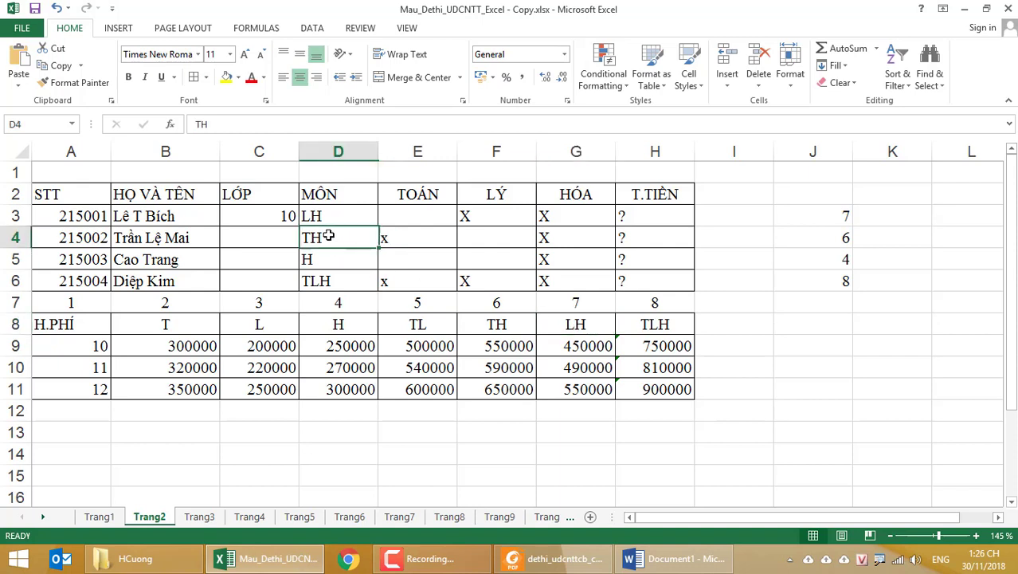
left_click(510, 327)
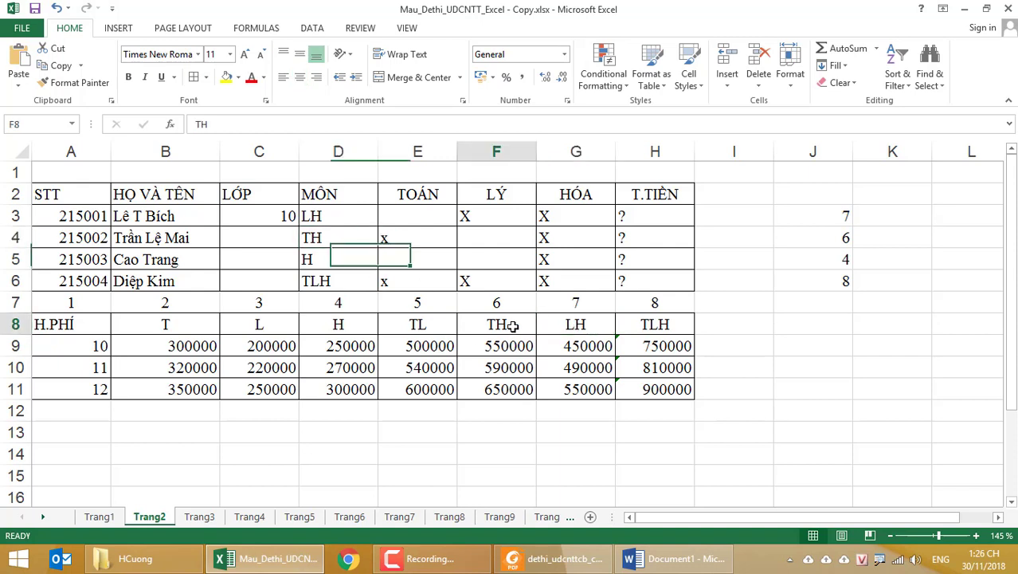
left_click(333, 255)
left_click(343, 328)
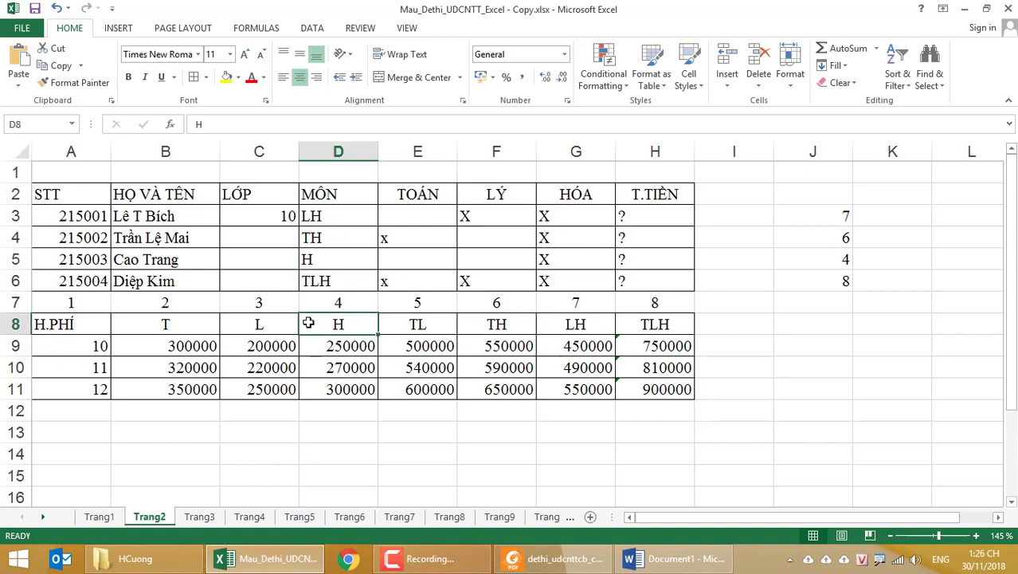
left_click(313, 284)
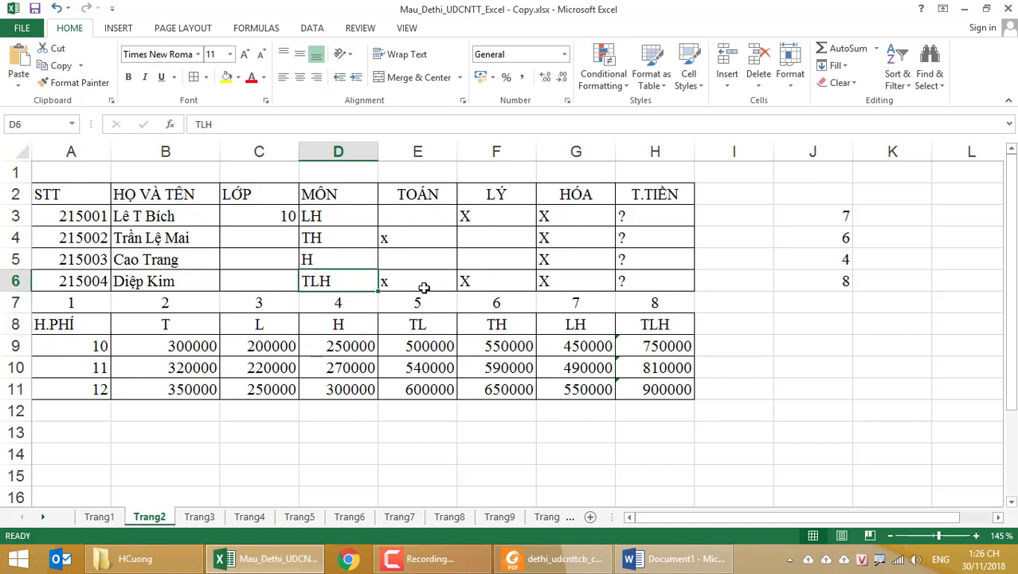
left_click(806, 275)
left_click(655, 306)
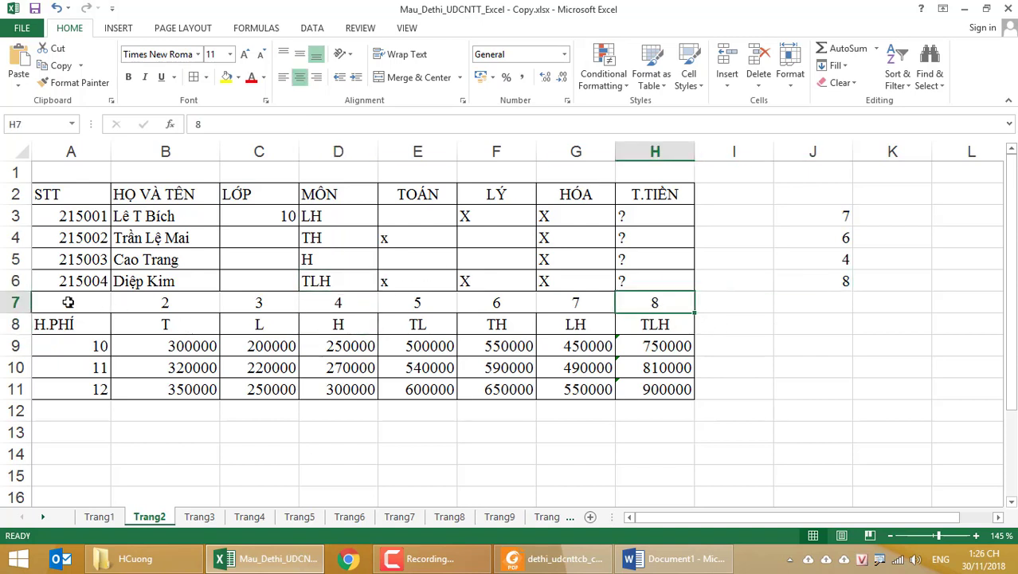
Clear the position numbers from A7:H7.
left_click_drag(70, 301, 664, 306)
key("Delete")
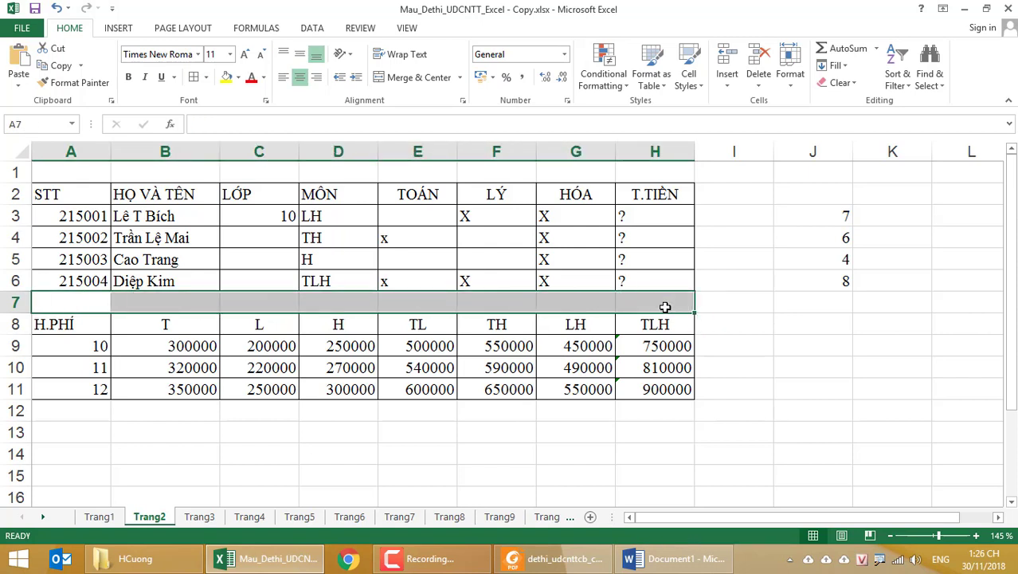
left_click(647, 323)
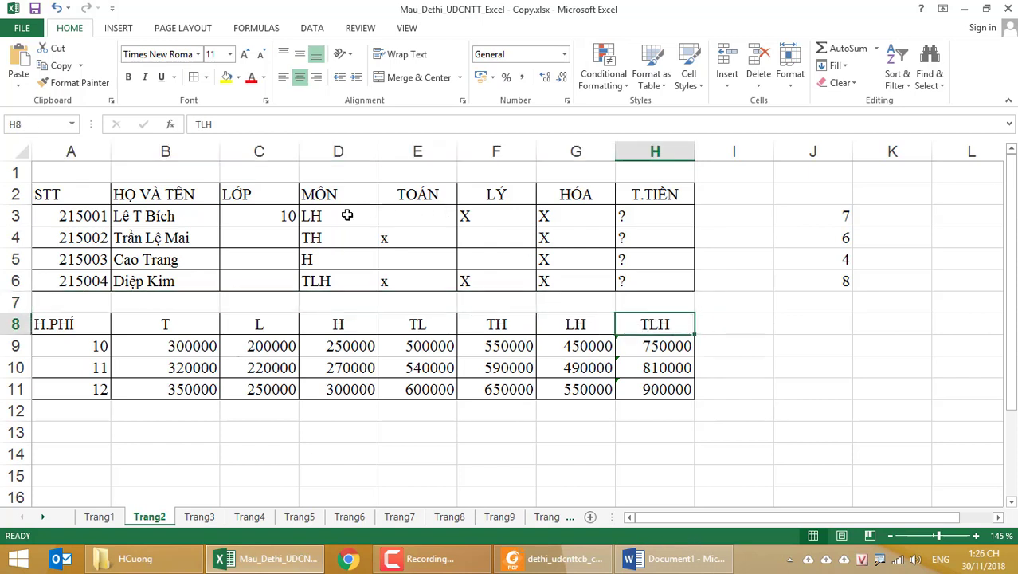
Review the subject codes in D3:D6 as lookup values and the header range A8:H8 as the lookup array.
left_click_drag(341, 214, 339, 283)
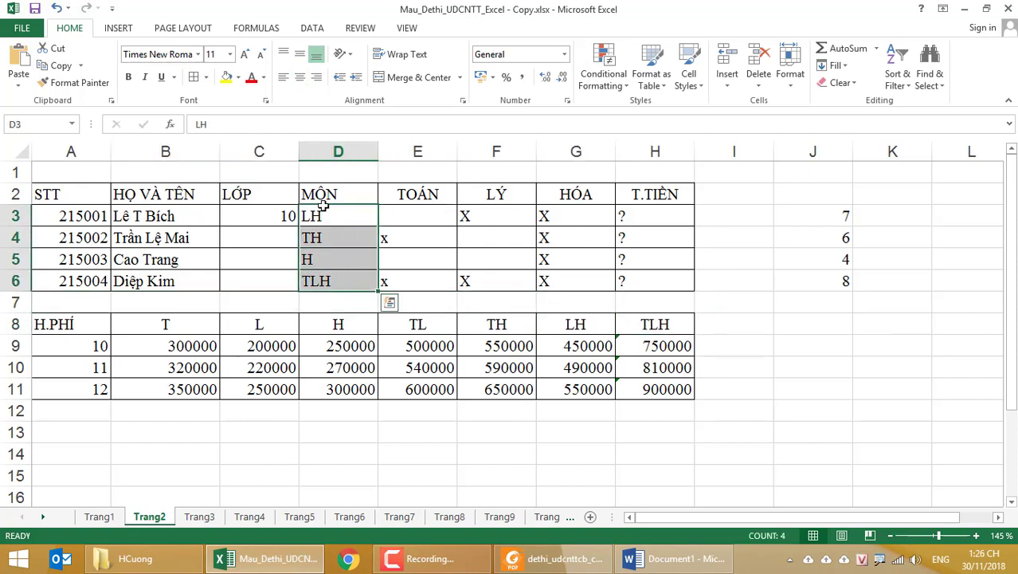
left_click(311, 281)
left_click_drag(49, 324, 653, 323)
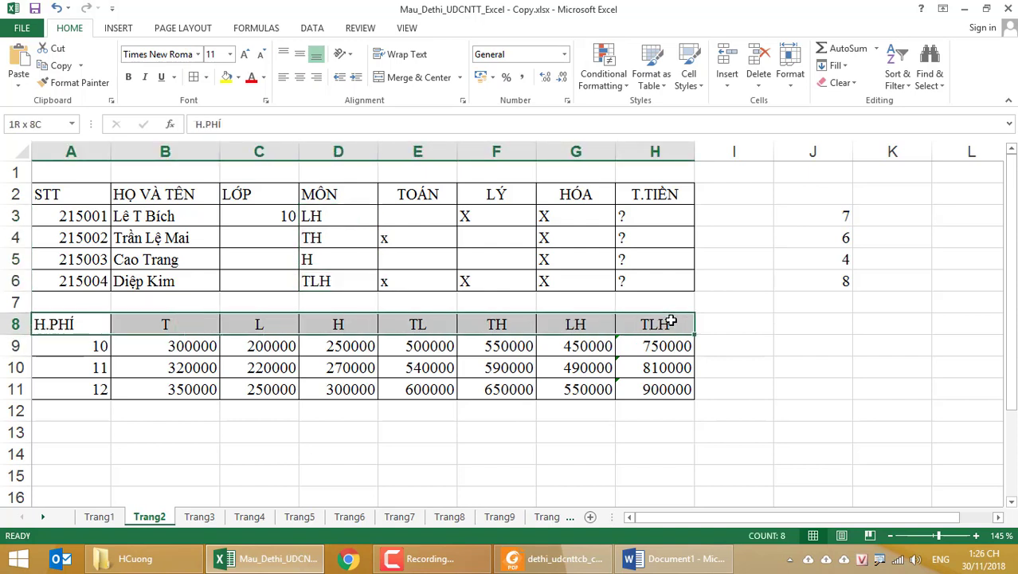
Review the MATCH formula in J3 together with the fee table's header and class 10 row in A8:H9.
left_click(833, 215)
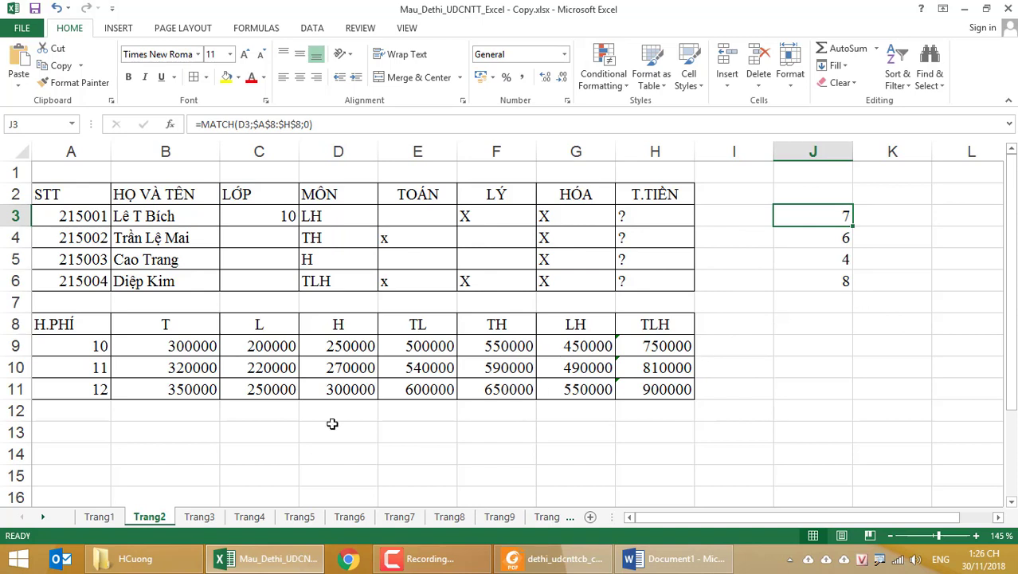
left_click_drag(96, 329, 661, 344)
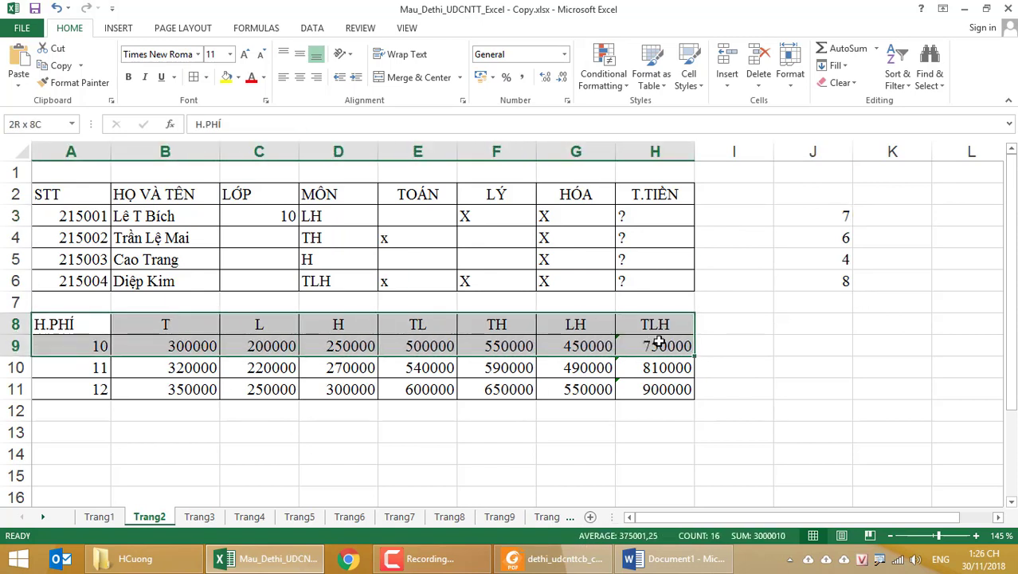
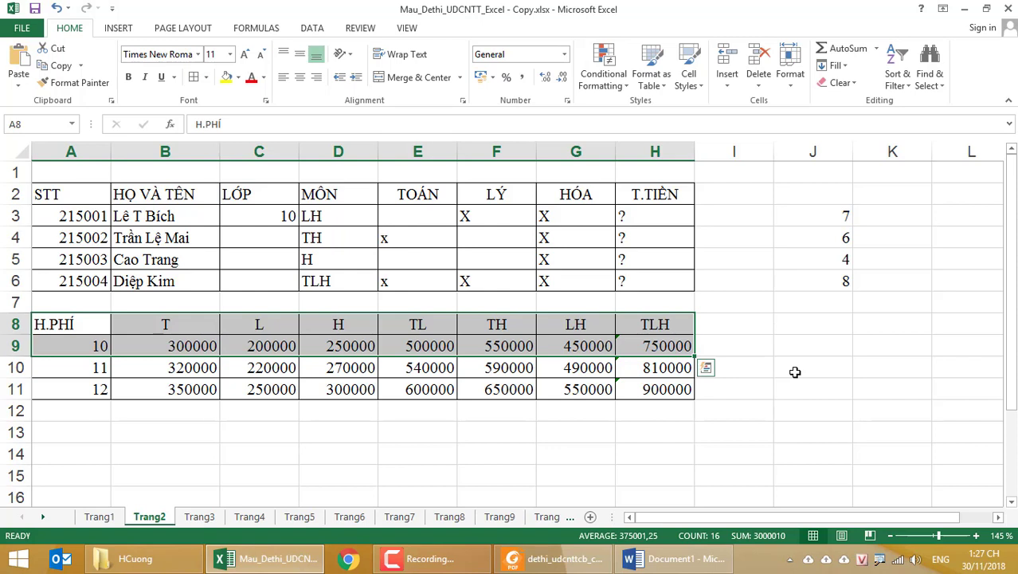
Begin an INDEX formula in J8 with the absolute fee range $B$9:$H$11 as its array.
left_click(819, 328)
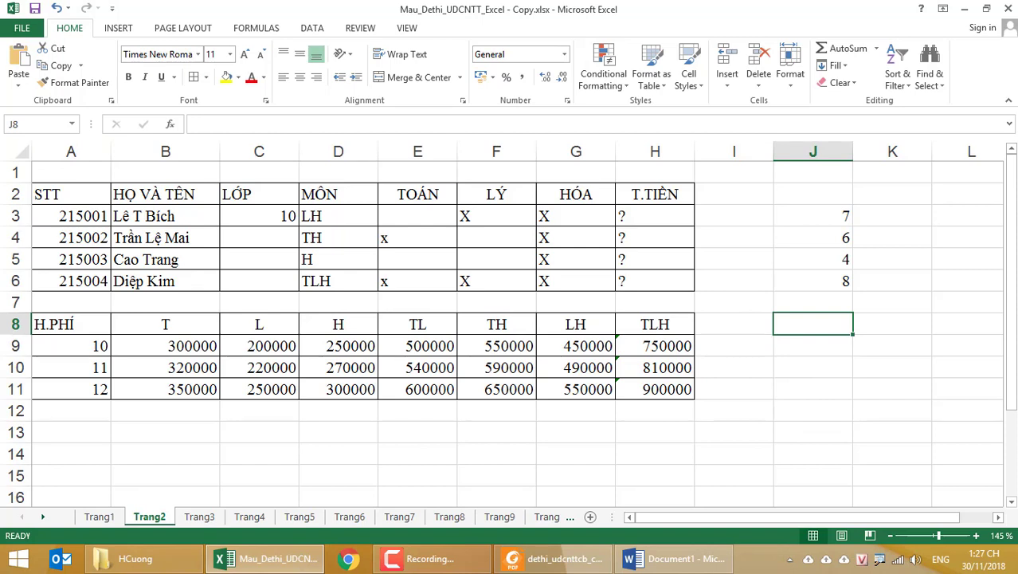
type("=inde")
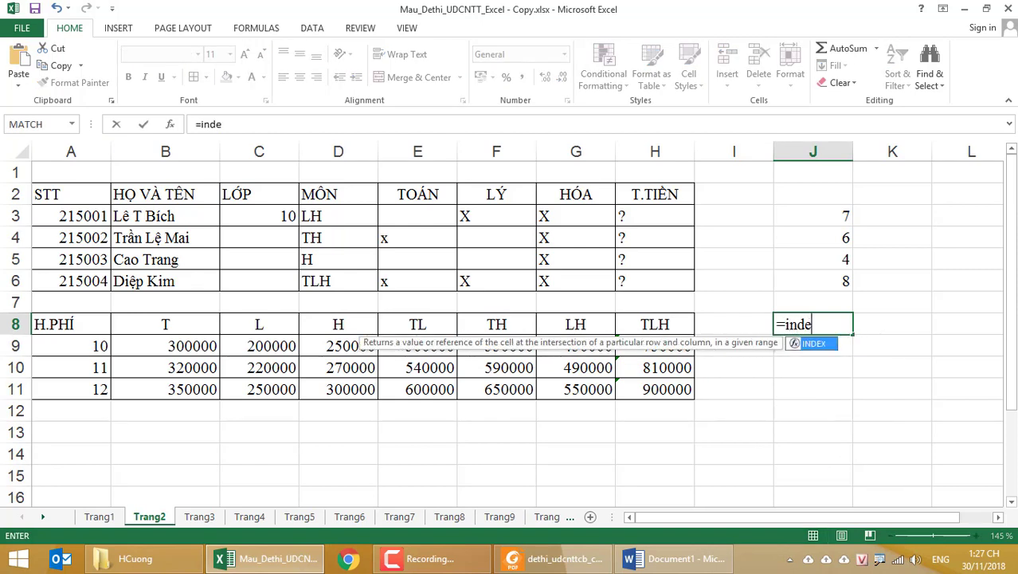
type("x(")
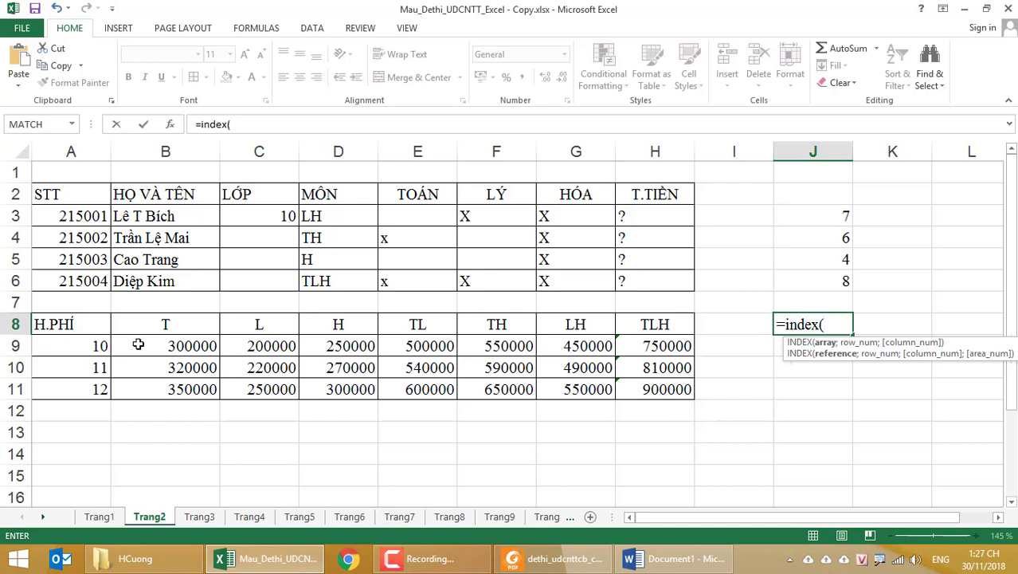
left_click_drag(138, 345, 677, 389)
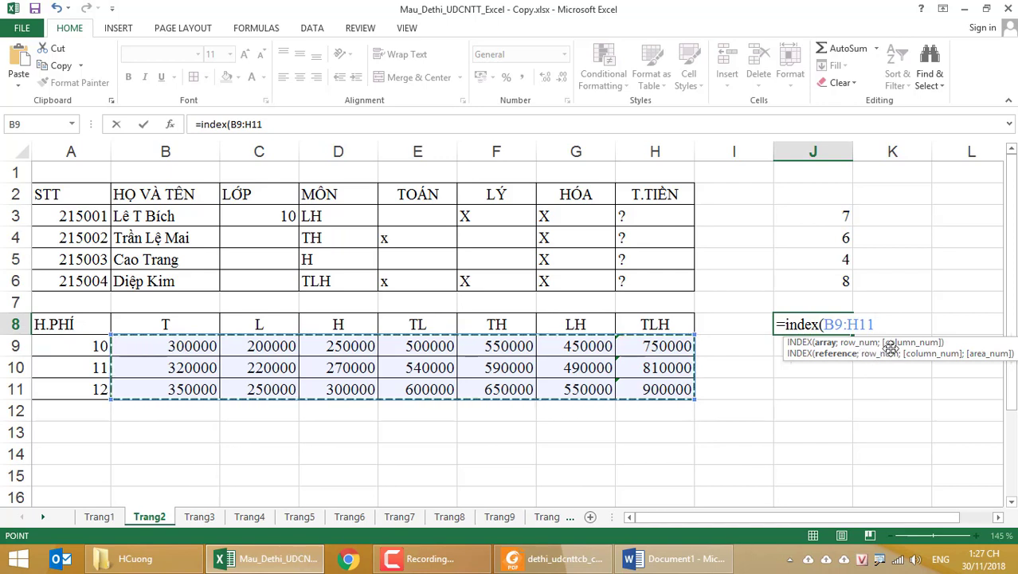
key("F4")
type(";")
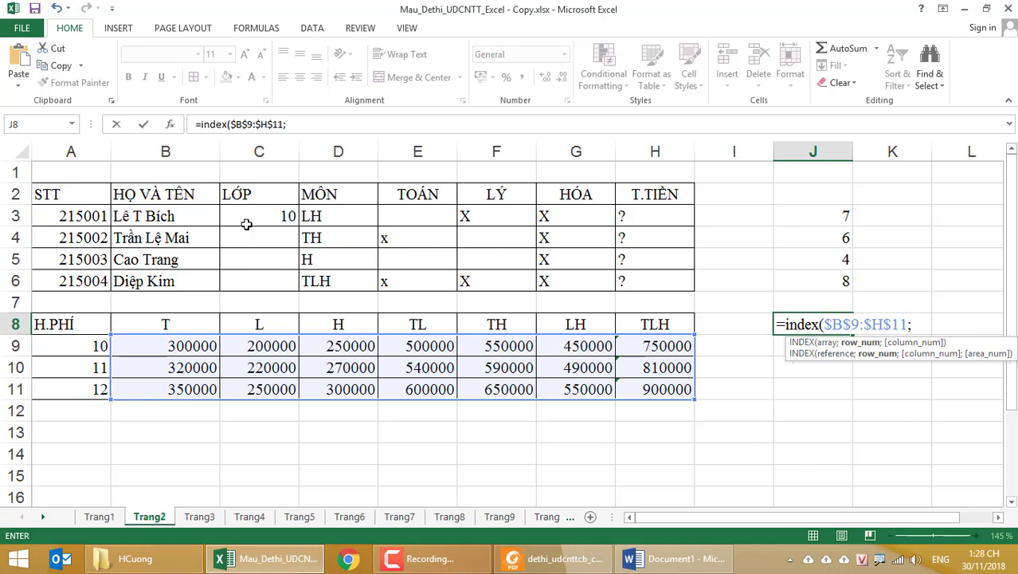
Check the class column in the exam PDF in Foxit Reader, and back in Excel store the unfinished J8 formula as text.
left_click(554, 558)
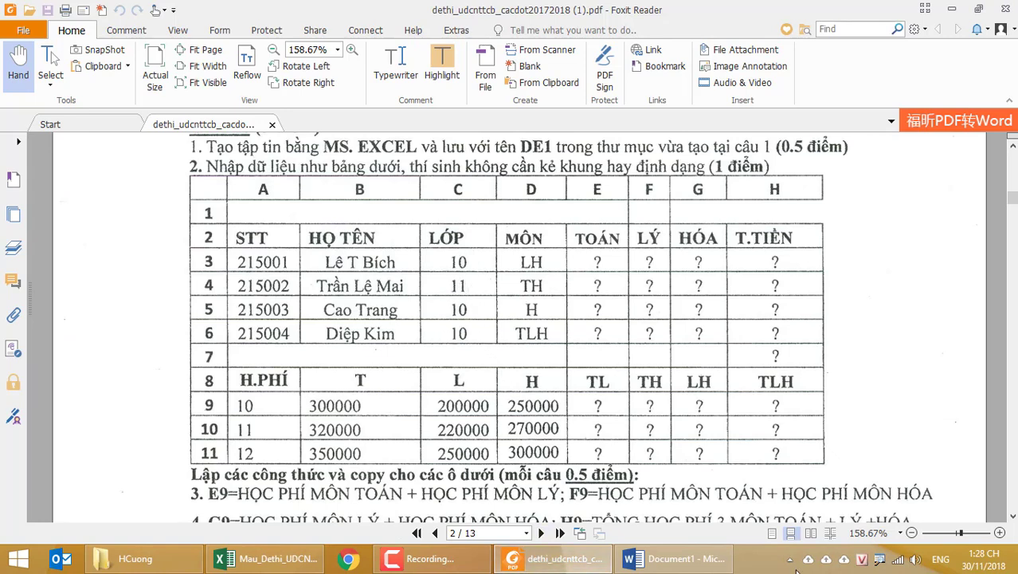
left_click(231, 562)
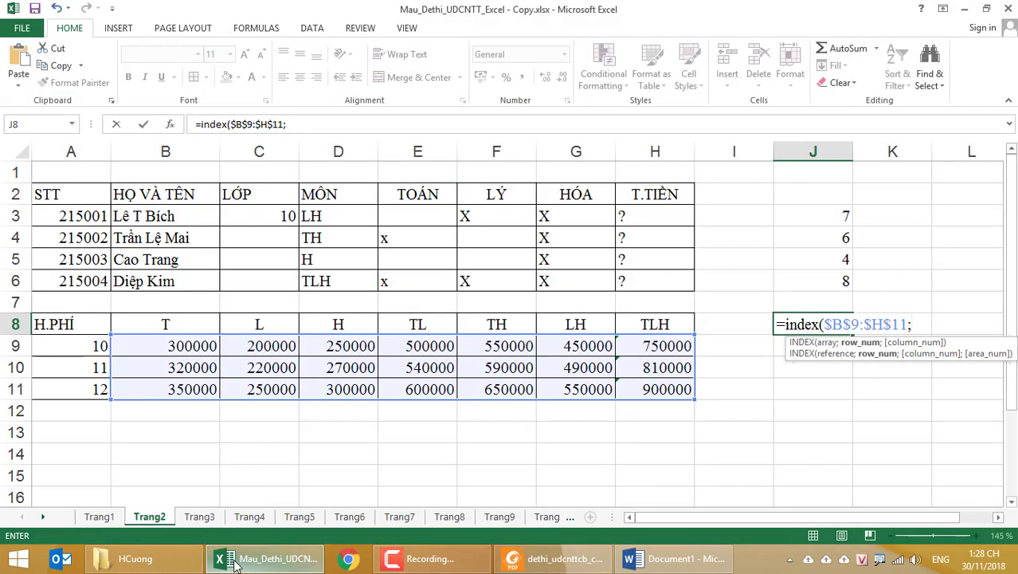
left_click(803, 323)
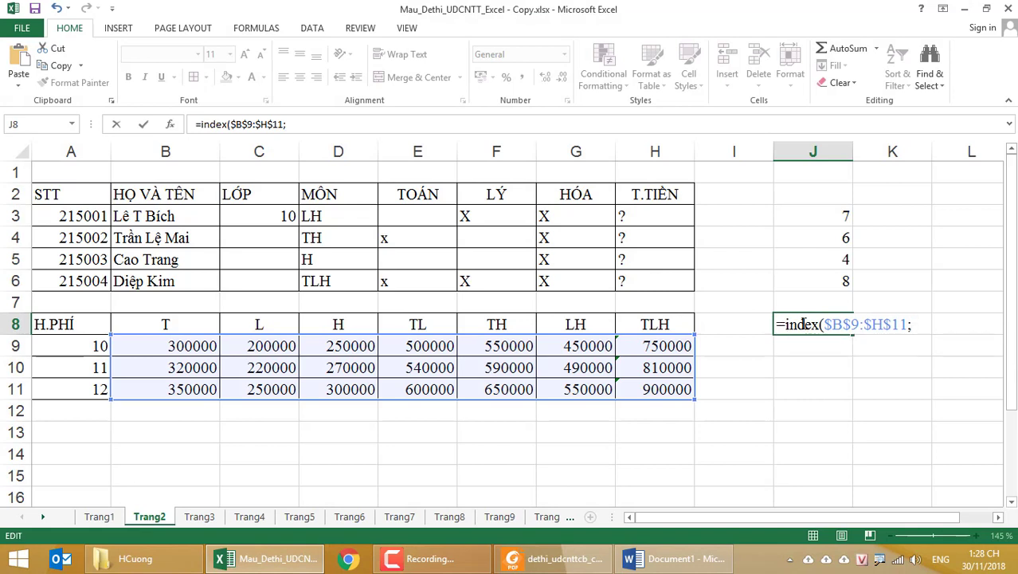
key("Return")
Enter the classes 11, 10 and 10 in C4:C6 and check them against the exam PDF.
left_click(294, 236)
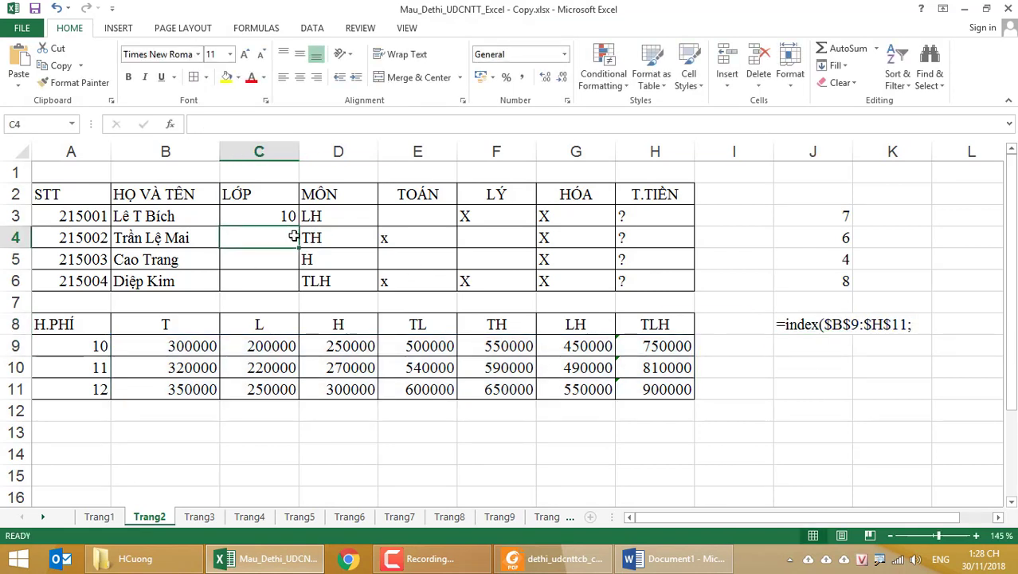
type("11")
key("Return")
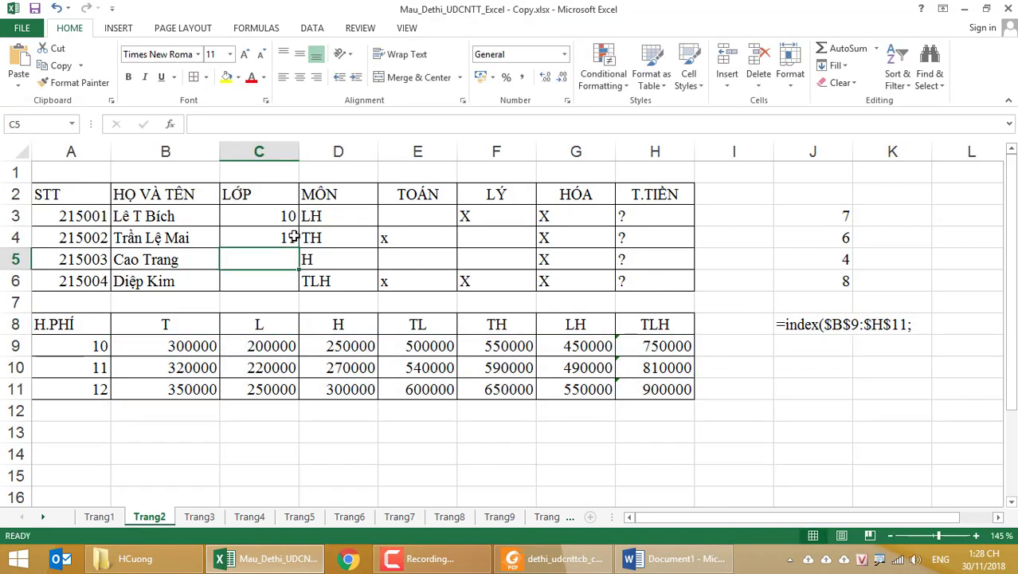
type("10")
key("Return")
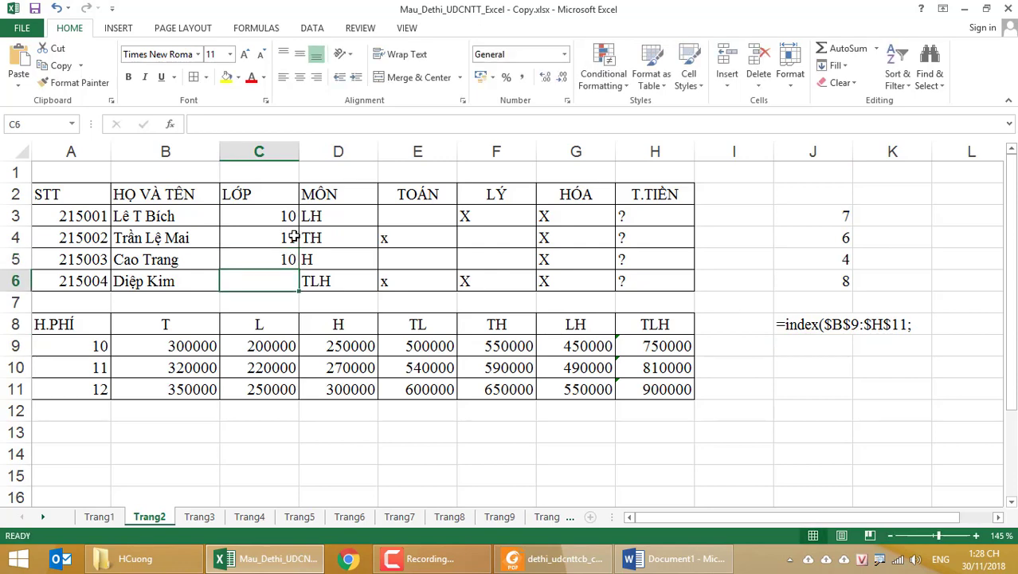
type("10")
key("Up")
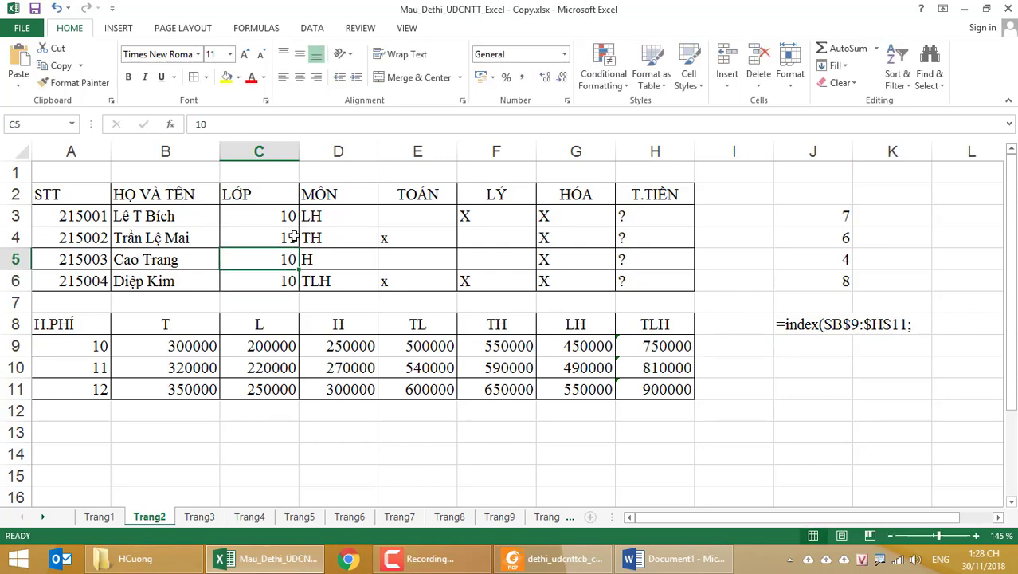
key("alt+Tab")
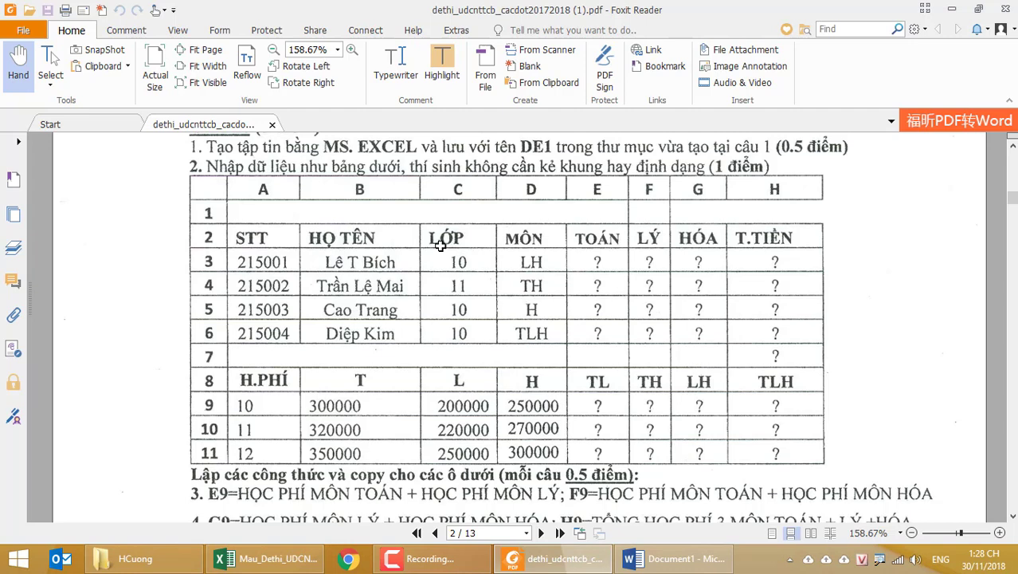
key("alt+Tab")
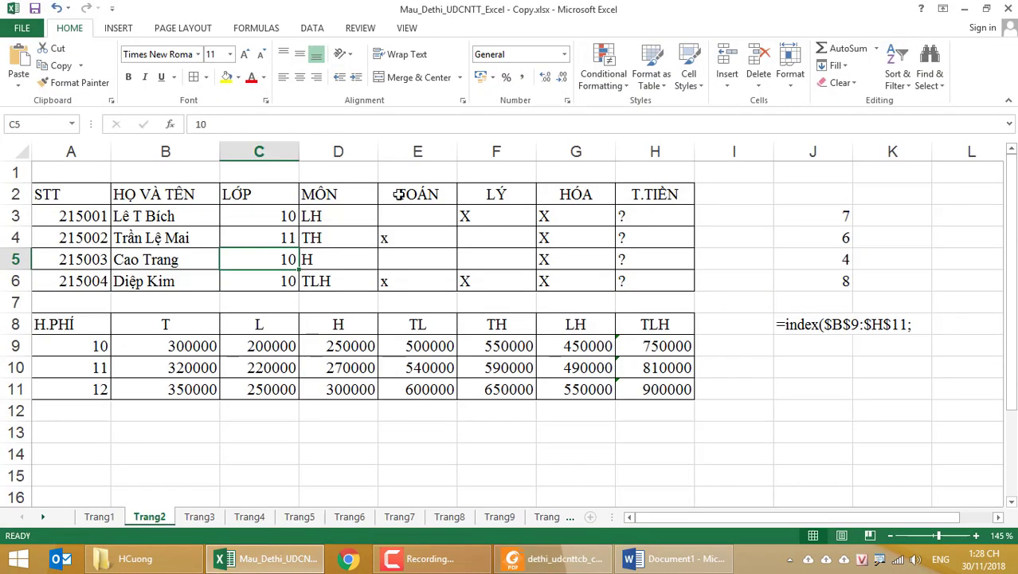
Compare the student classes in C3 and C4 with the matching class rows A9 and A10 of the fee table.
left_click(279, 216)
left_click(83, 347)
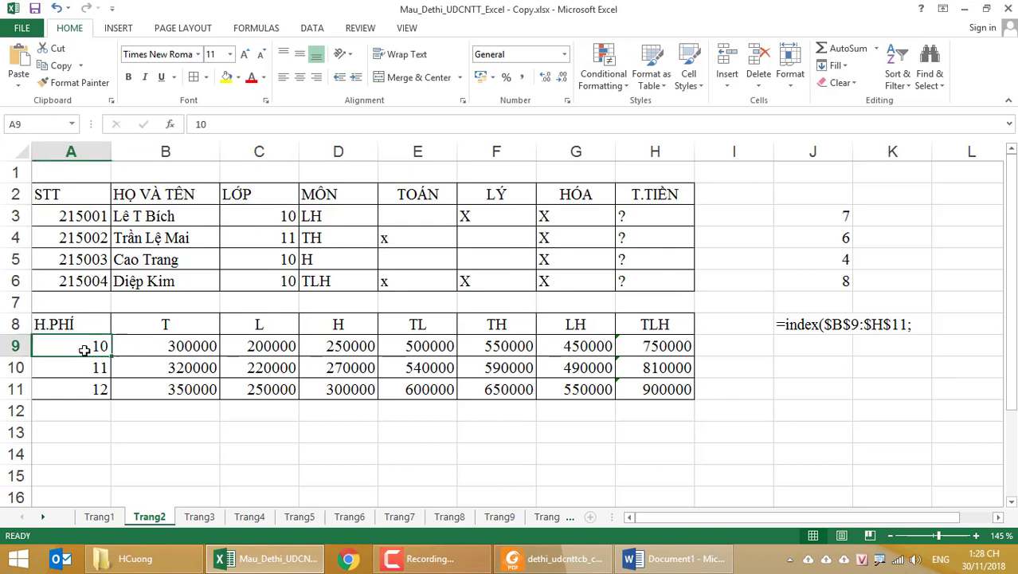
left_click(287, 233)
left_click(77, 376)
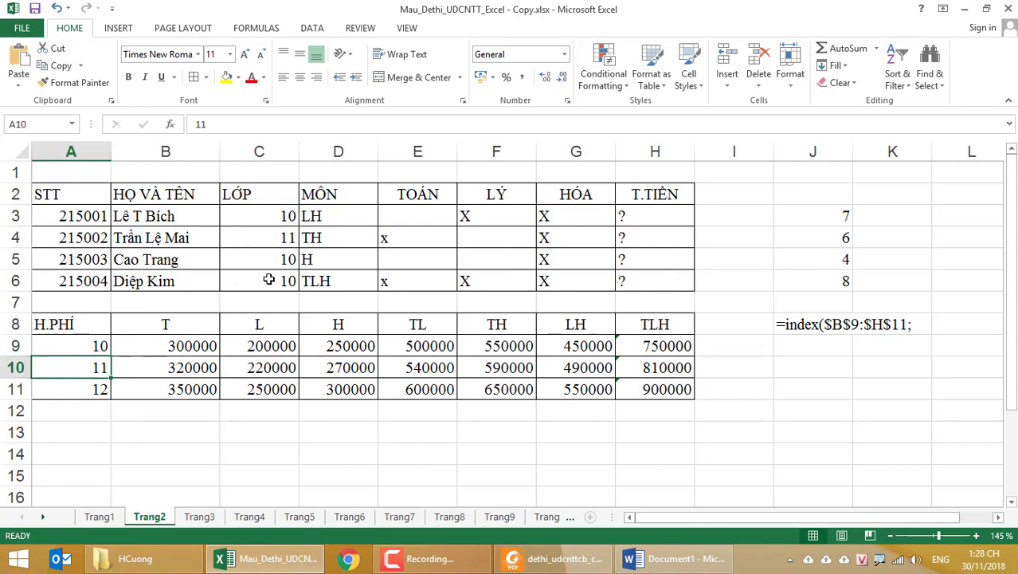
Turn the text in J8 back into a formula by removing its leading apostrophe.
left_click(924, 325)
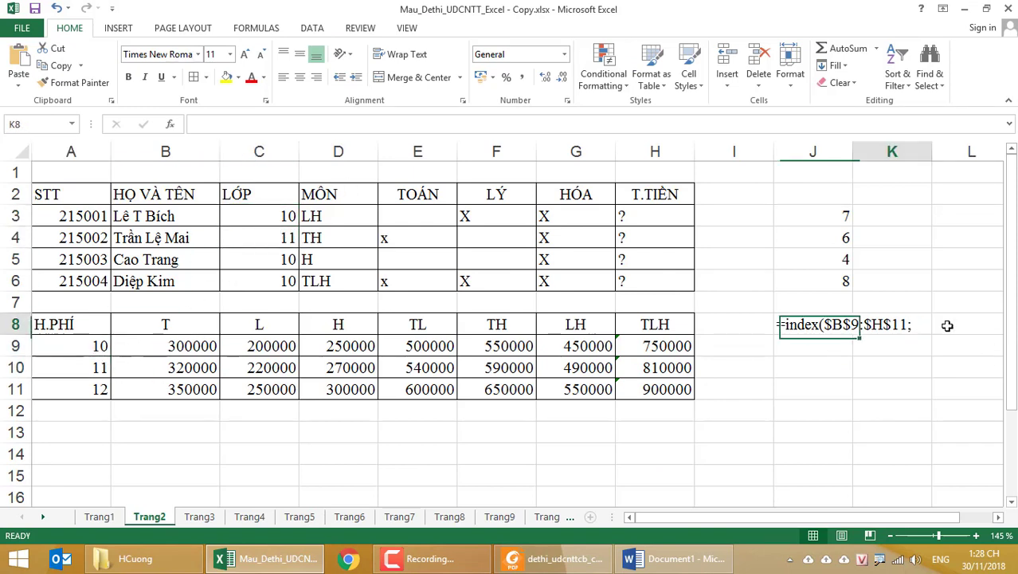
left_click(783, 324)
left_click(201, 123)
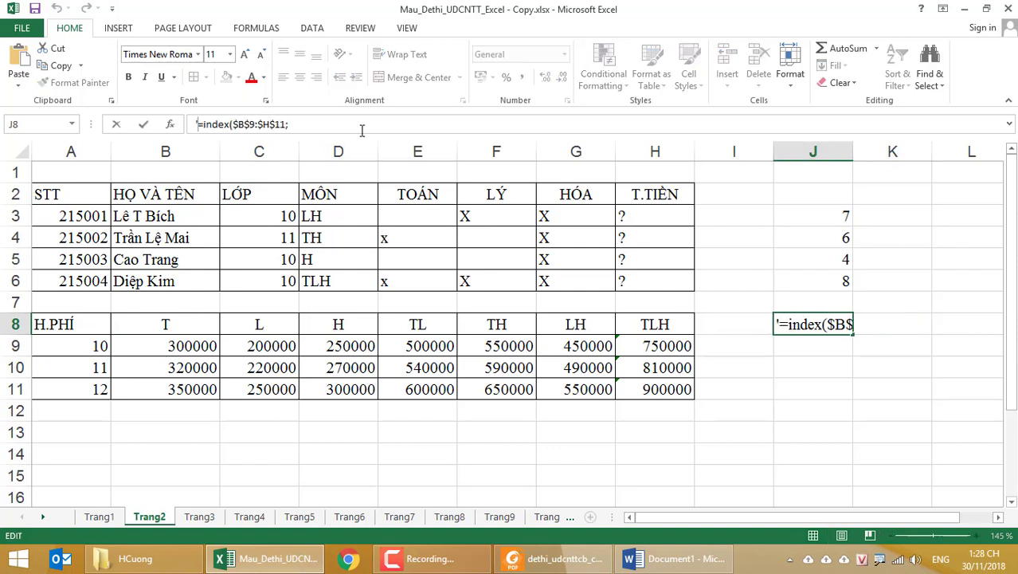
key("BackSpace")
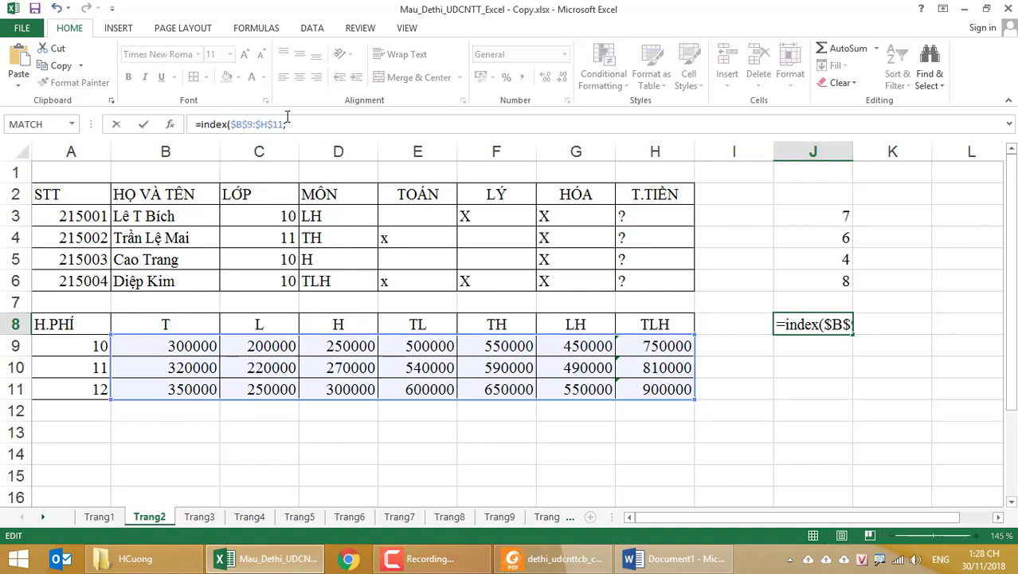
Add MATCH(C3;$A$9:$A$11;0) as the row number argument of the INDEX formula in J8.
left_click(443, 120)
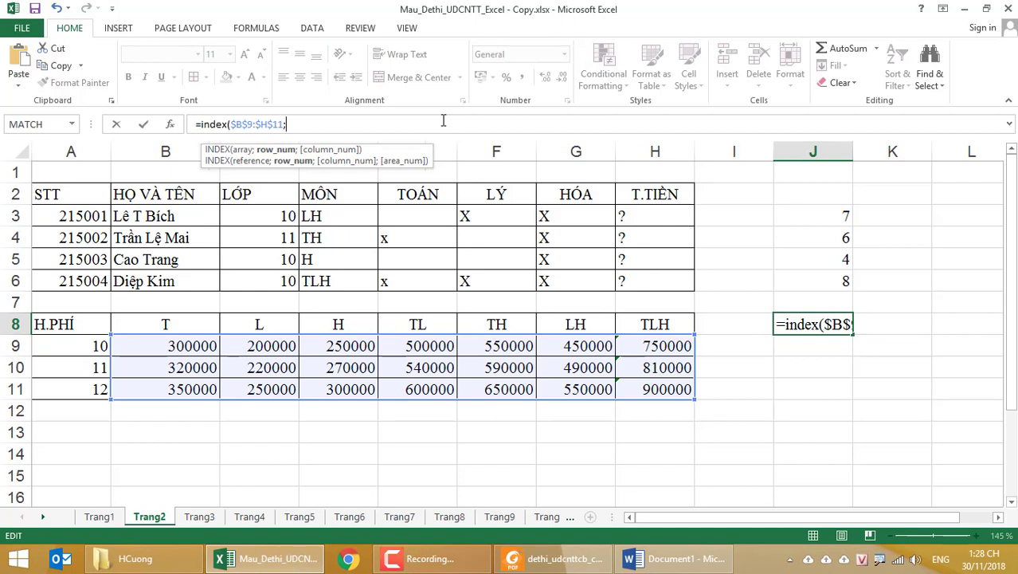
type("m")
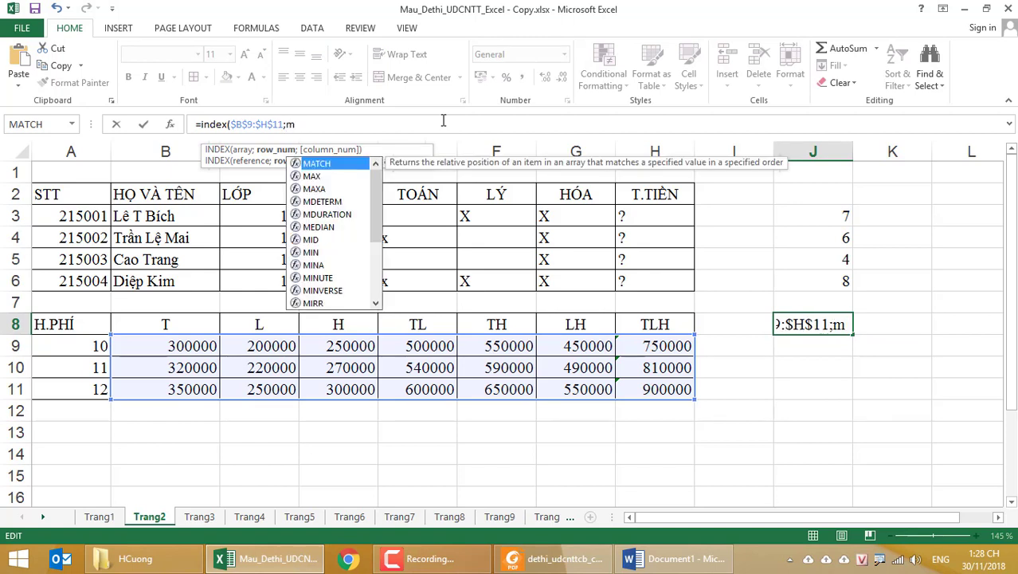
double_click(326, 164)
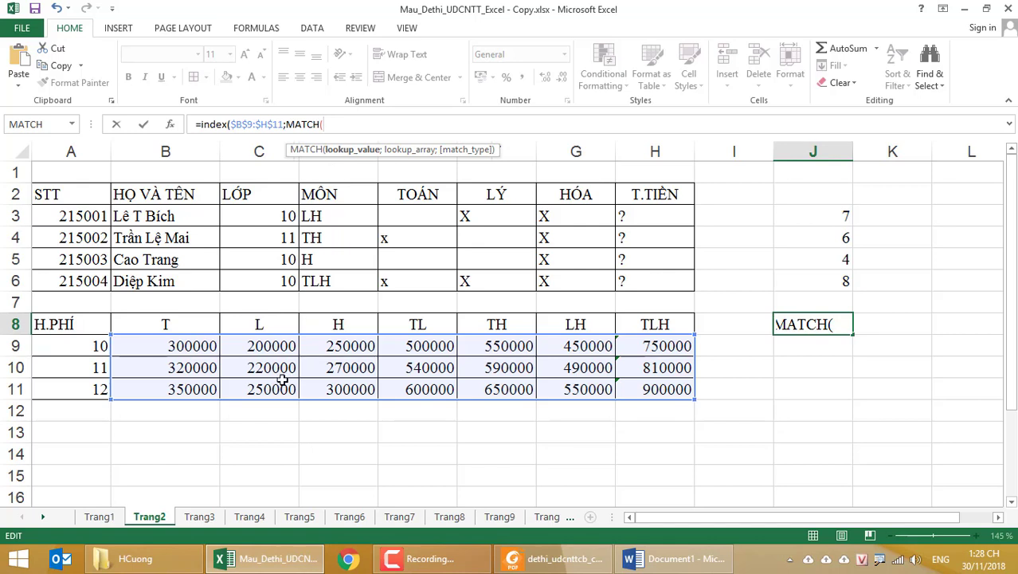
left_click(255, 216)
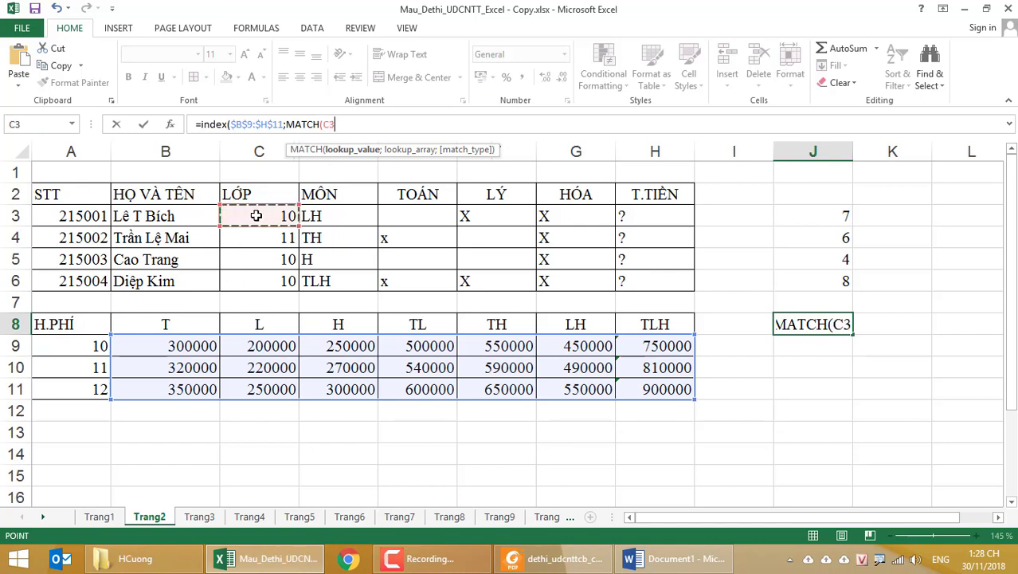
type(";")
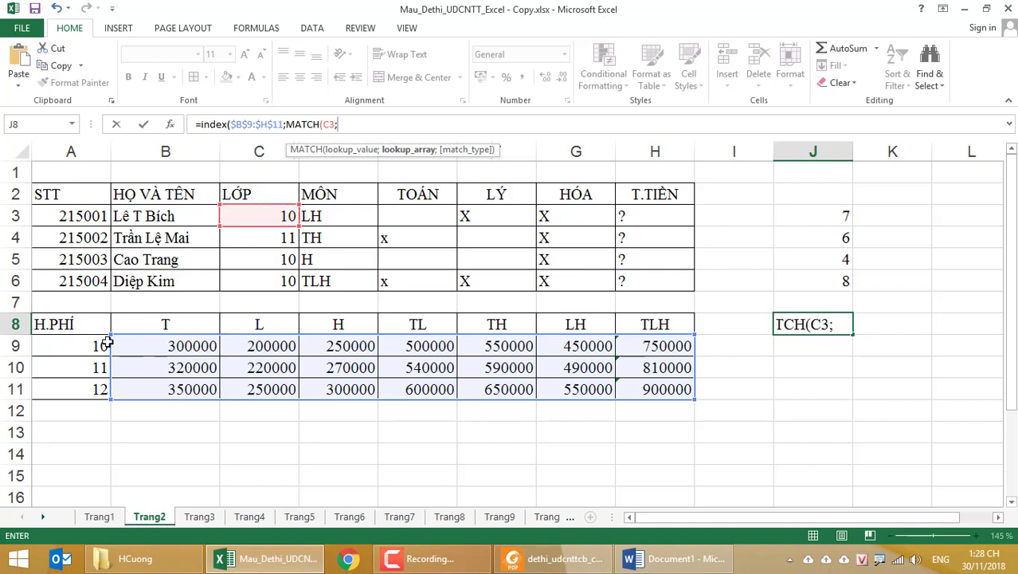
left_click_drag(88, 344, 90, 393)
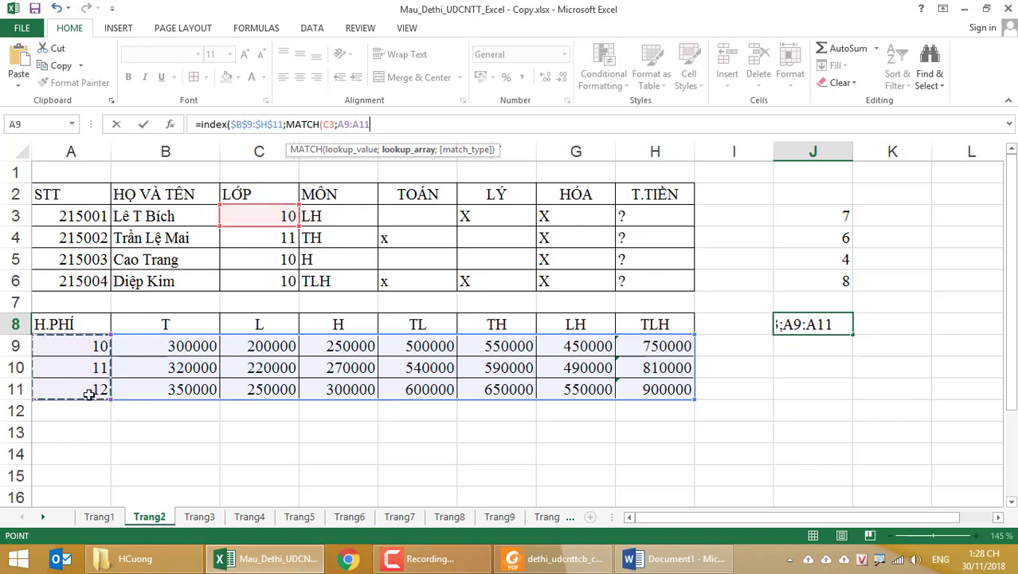
key("F4")
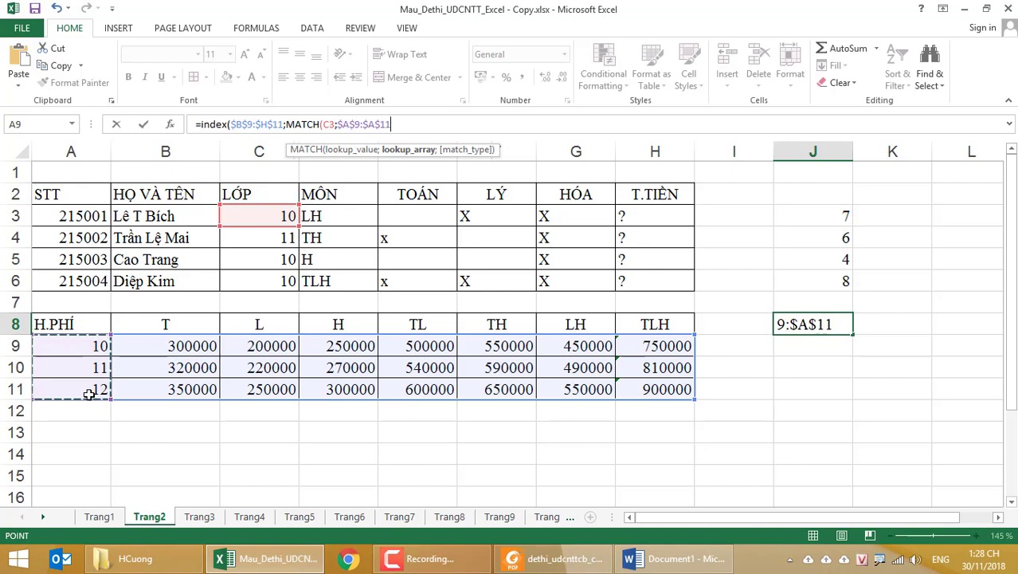
type(",")
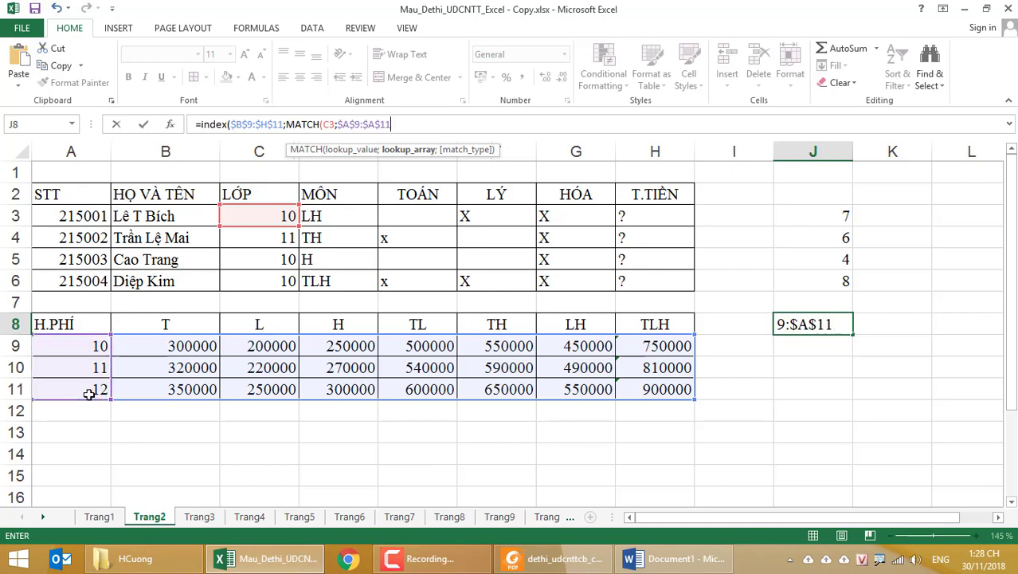
type(";0)")
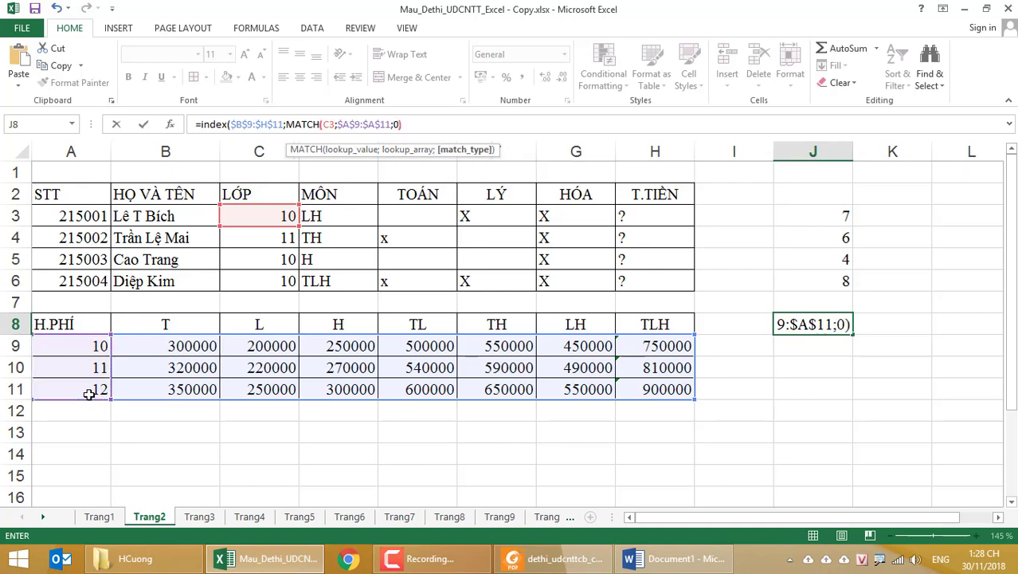
Add MATCH(D3;$B$8:$H$8;0) as the column number argument of the INDEX formula in J8 and enter the completed formula.
type(";")
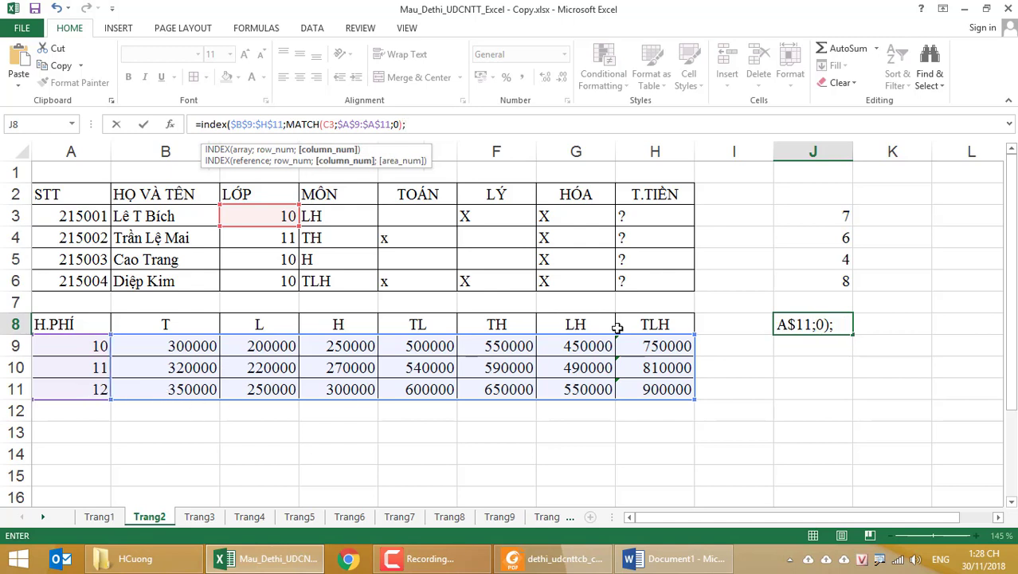
type("m")
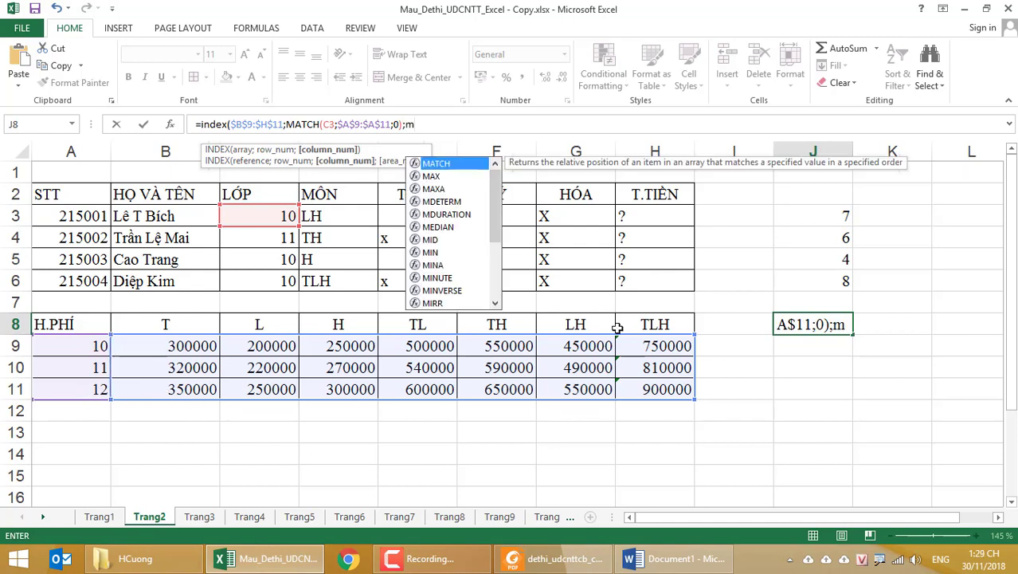
double_click(434, 164)
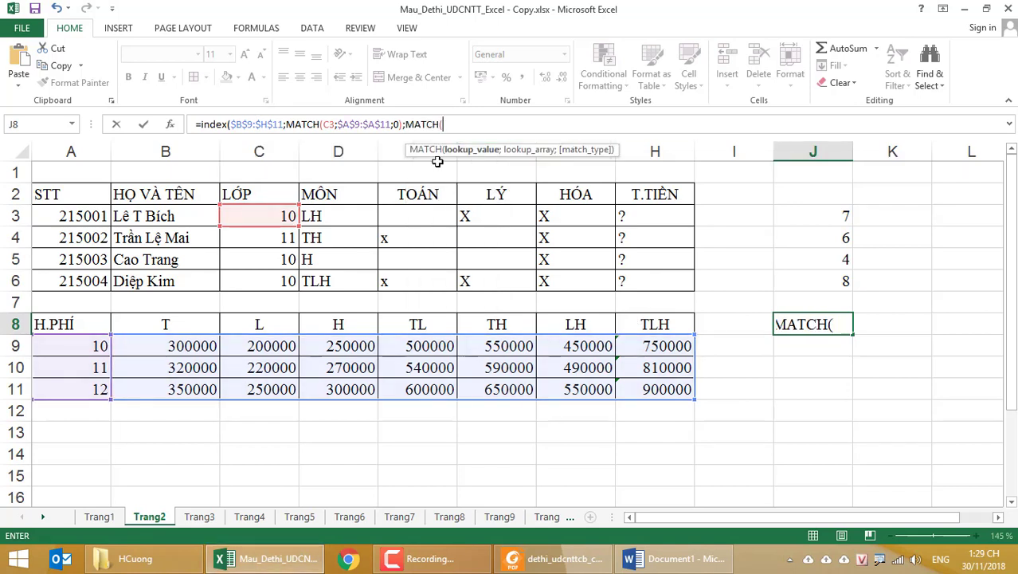
left_click(329, 216)
type(";")
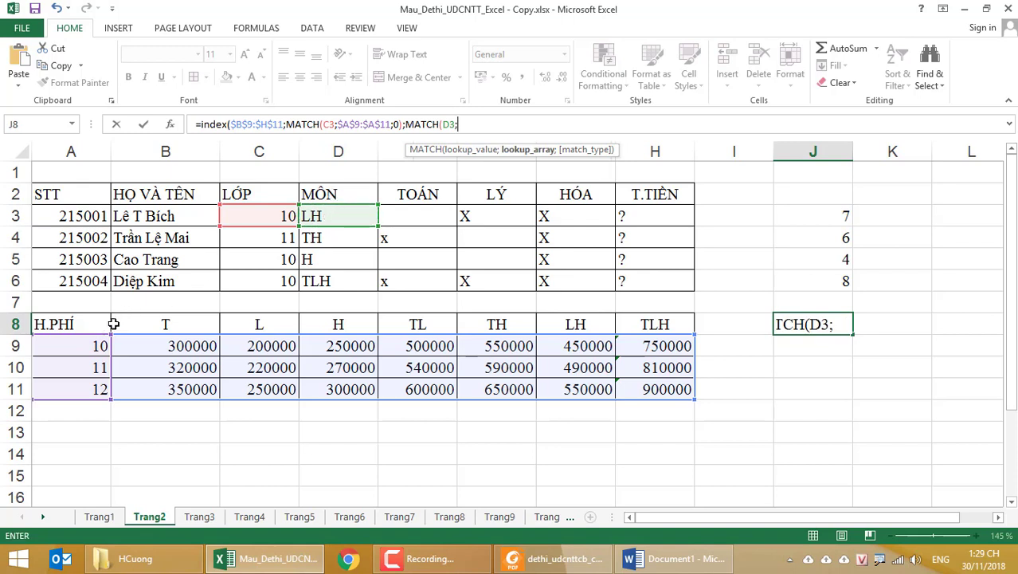
left_click_drag(114, 323, 661, 324)
key("F4")
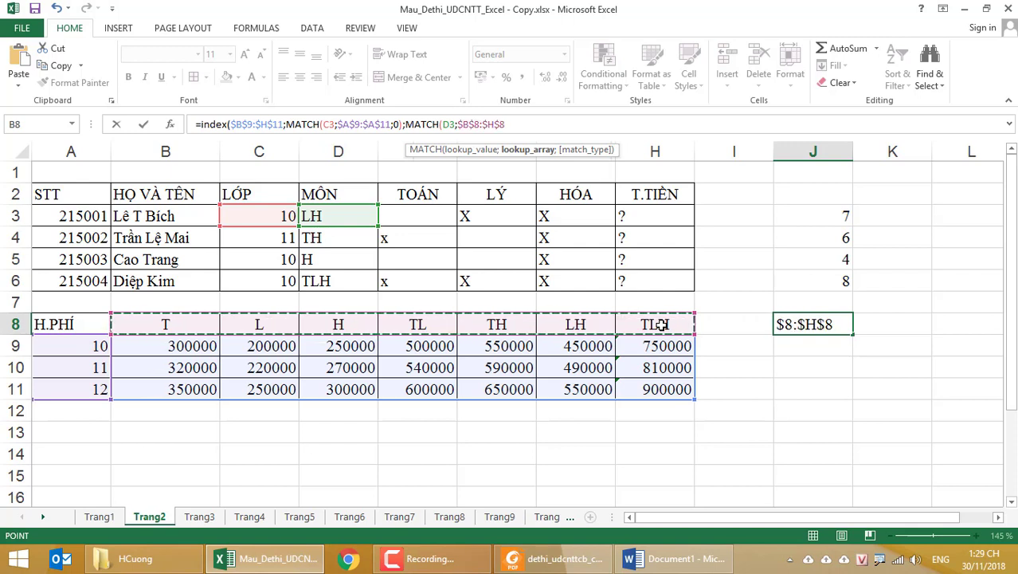
type(",")
key("BackSpace")
type(";")
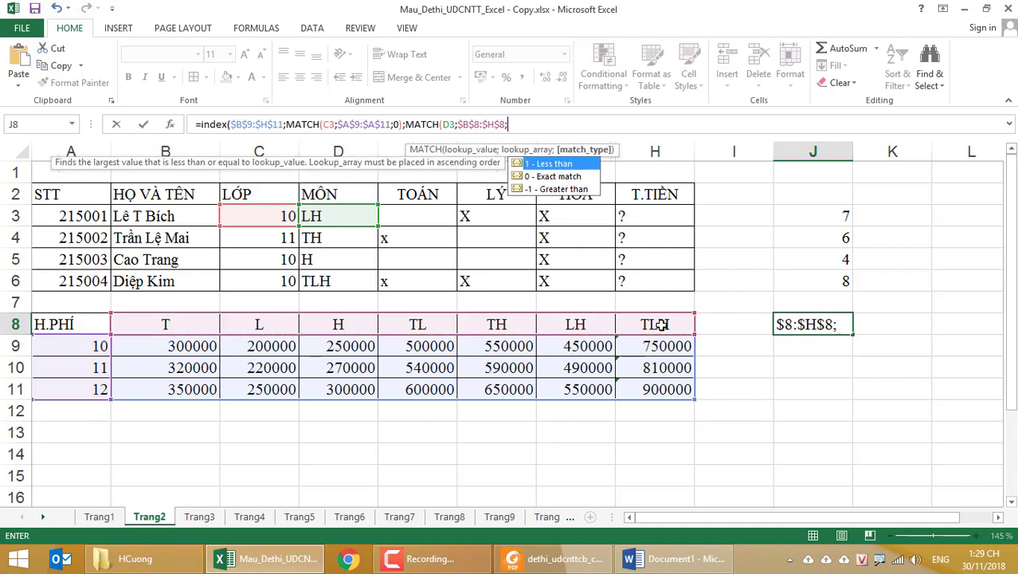
type("0))")
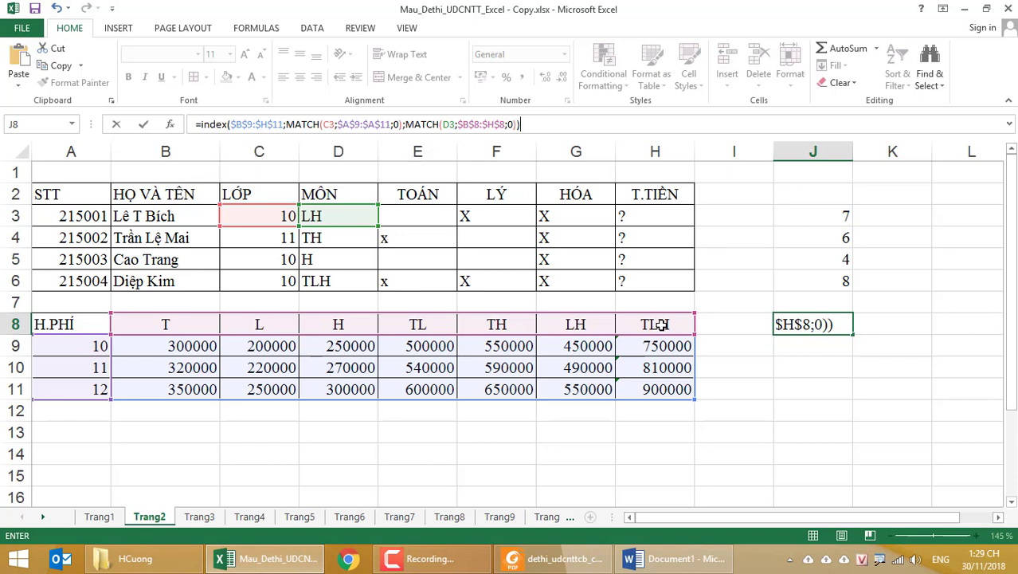
key("Return")
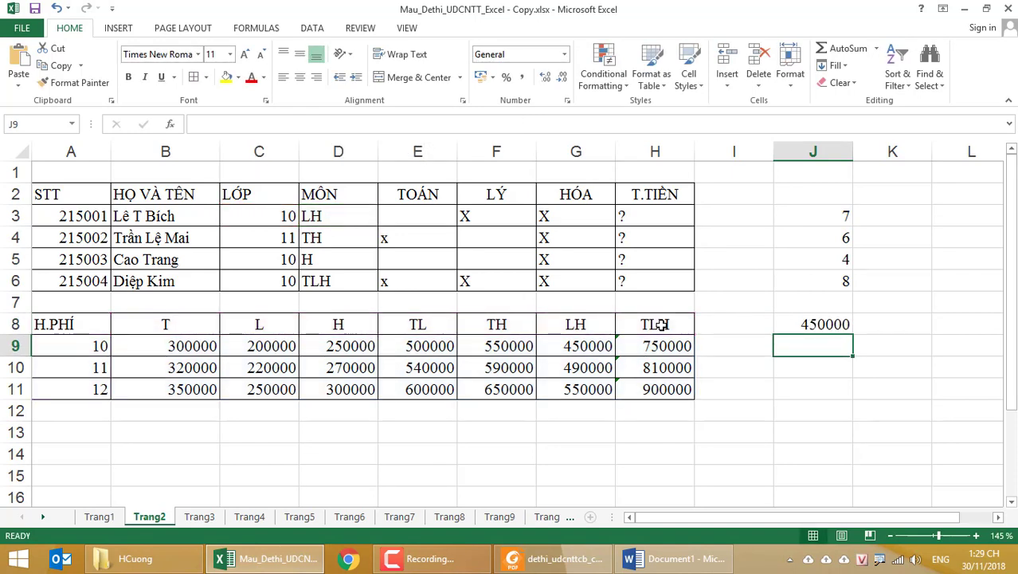
Copy the INDEX formula text from J8 into J3 and fill it down to J6, replacing the MATCH formulas there.
left_click(802, 319)
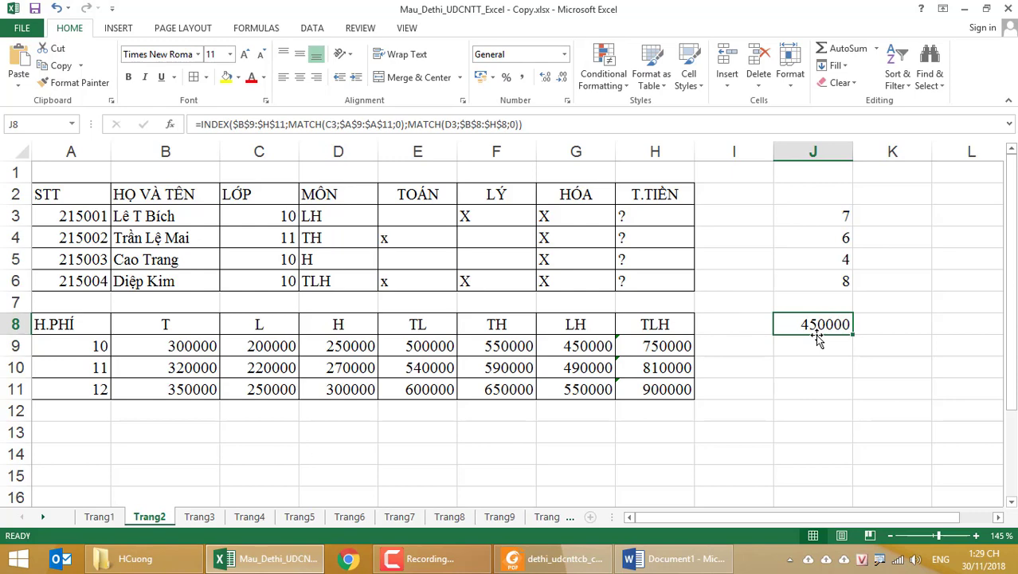
left_click_drag(541, 124, 170, 119)
key("ctrl+c")
key("Escape")
type("``")
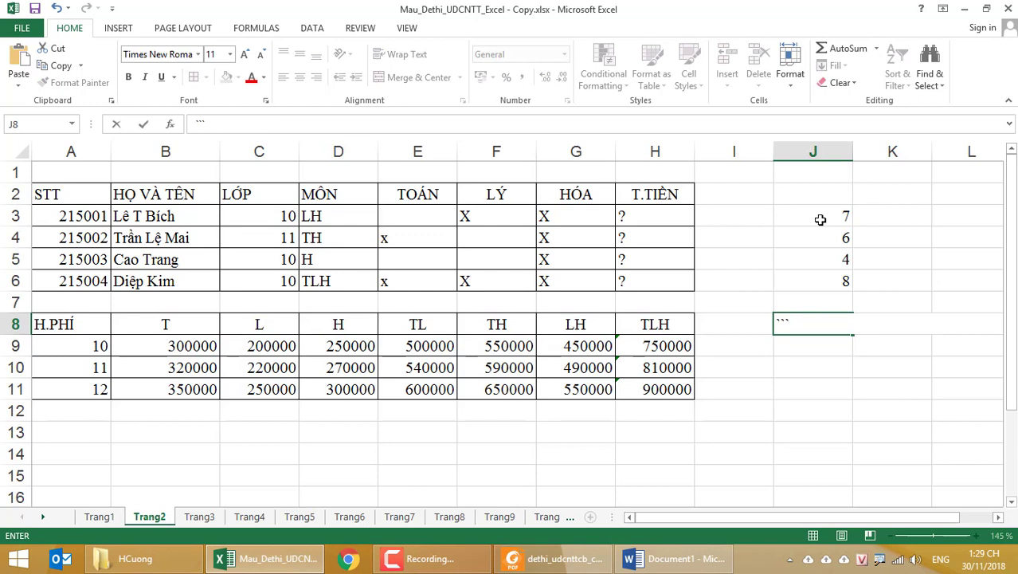
key("Escape")
left_click(820, 220)
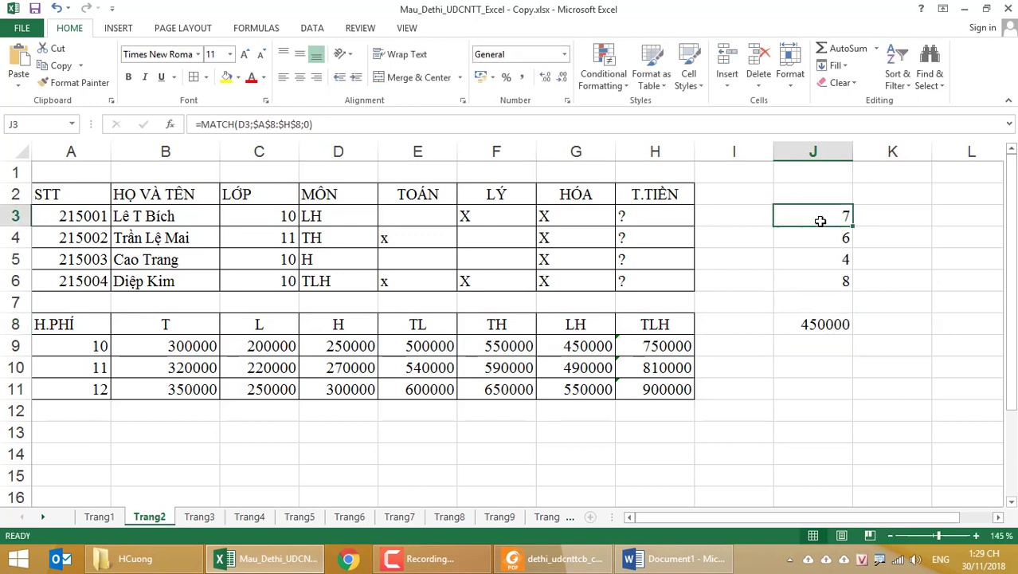
key("ctrl+v")
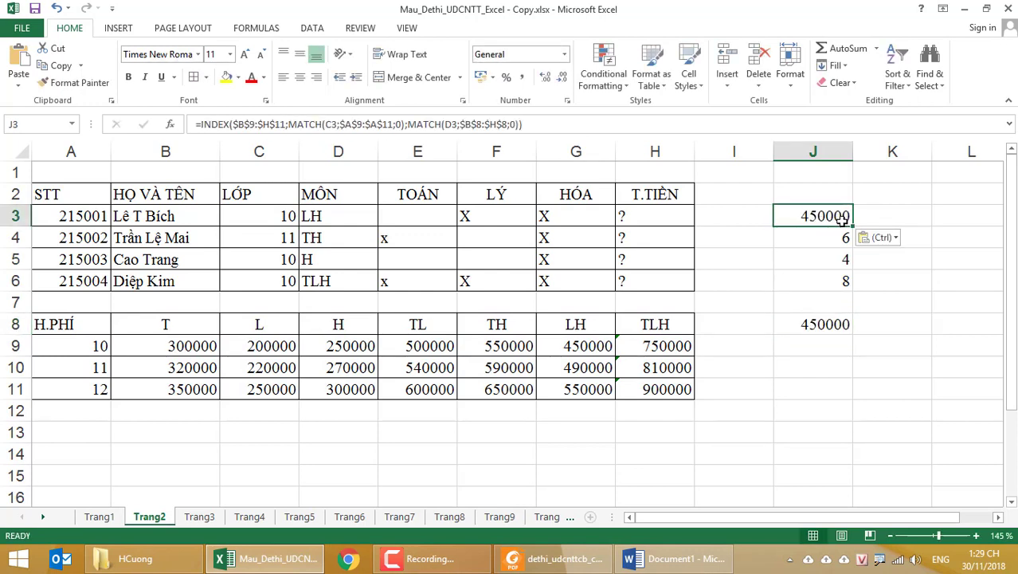
left_click_drag(851, 226, 851, 291)
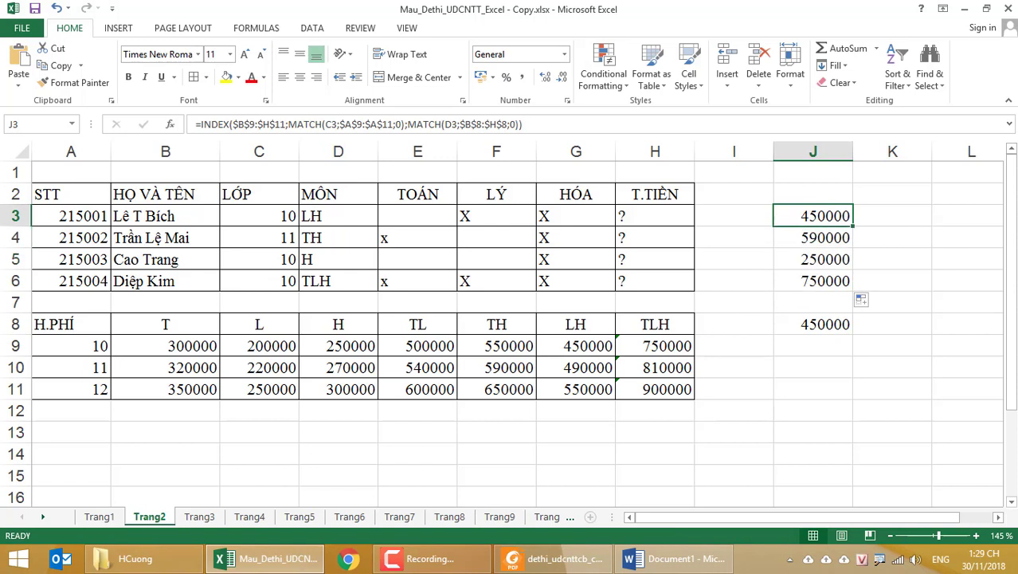
Compare the fees in J3:J6 with the fee table cells for each student's class and subject code.
left_click(566, 351)
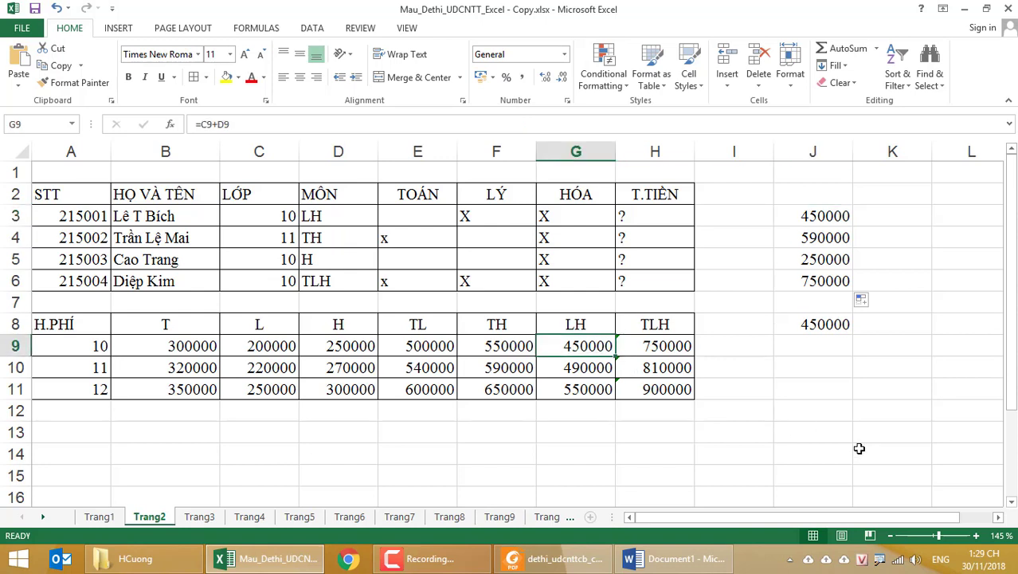
left_click(809, 235)
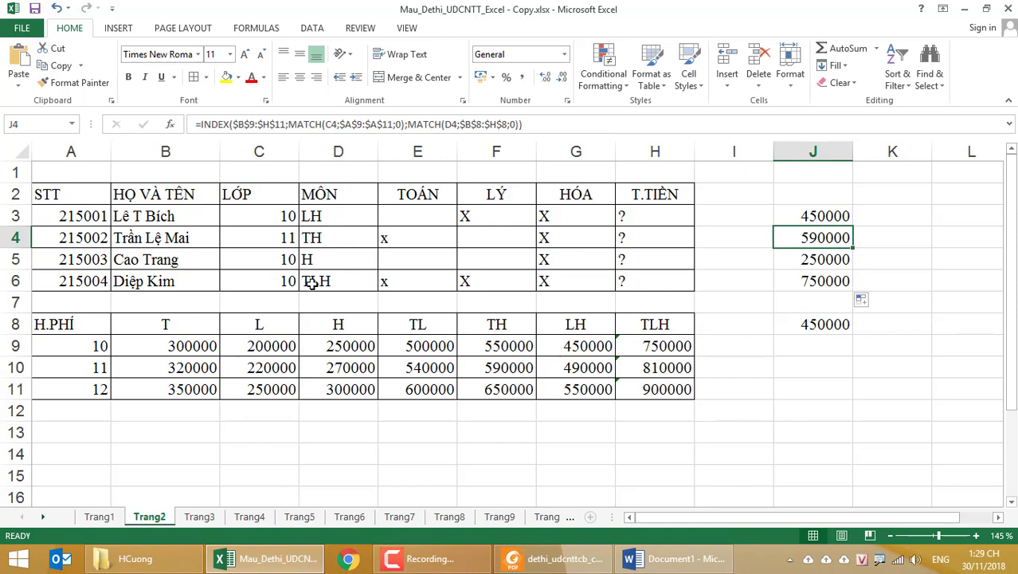
left_click(518, 366)
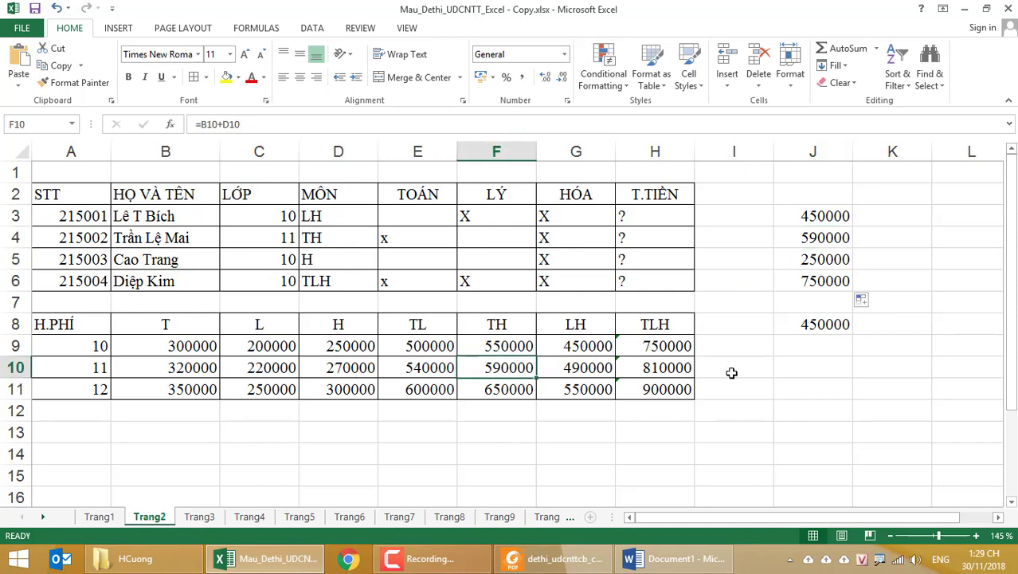
left_click(345, 259)
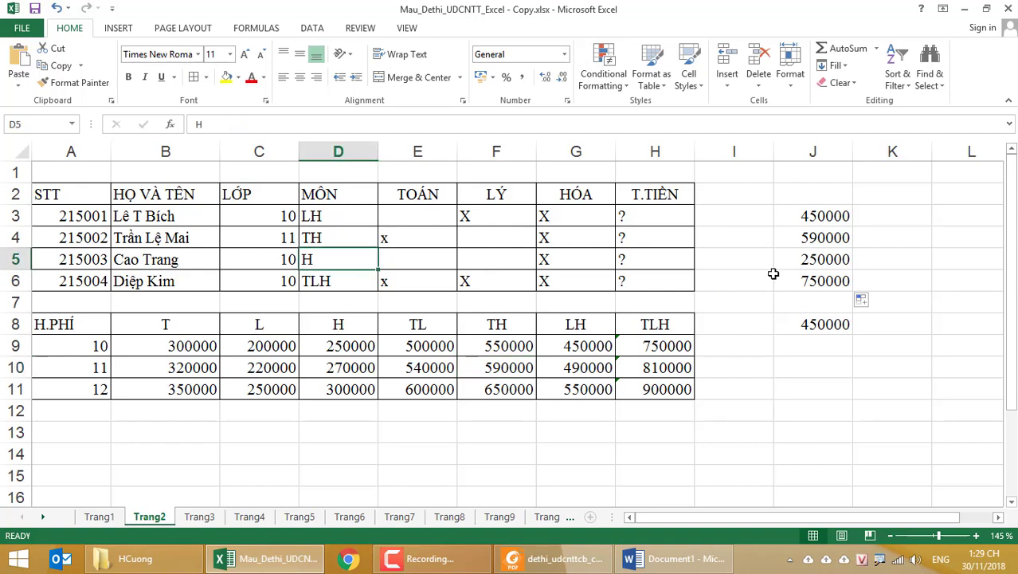
left_click(322, 281)
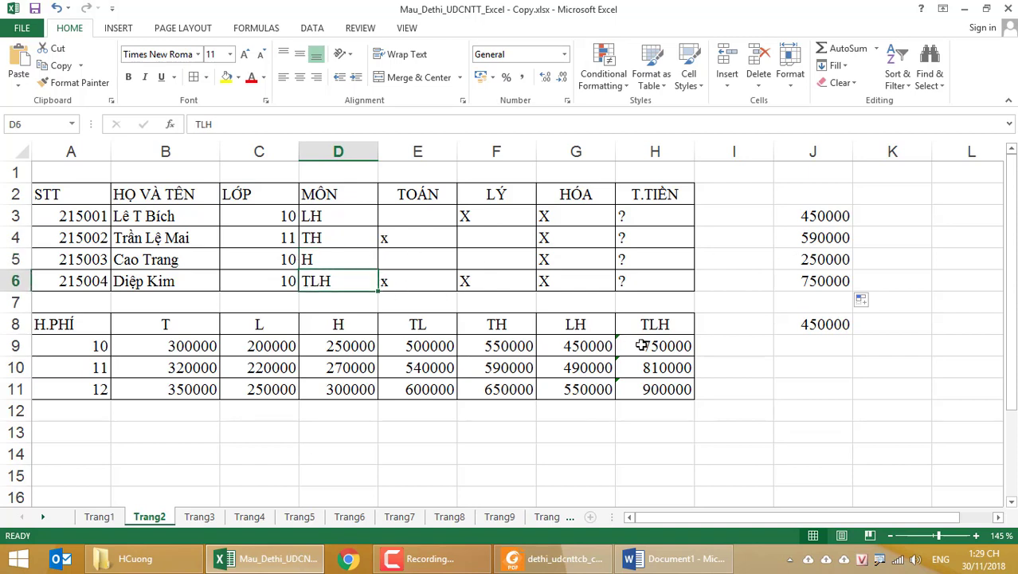
left_click(641, 345)
left_click(832, 280)
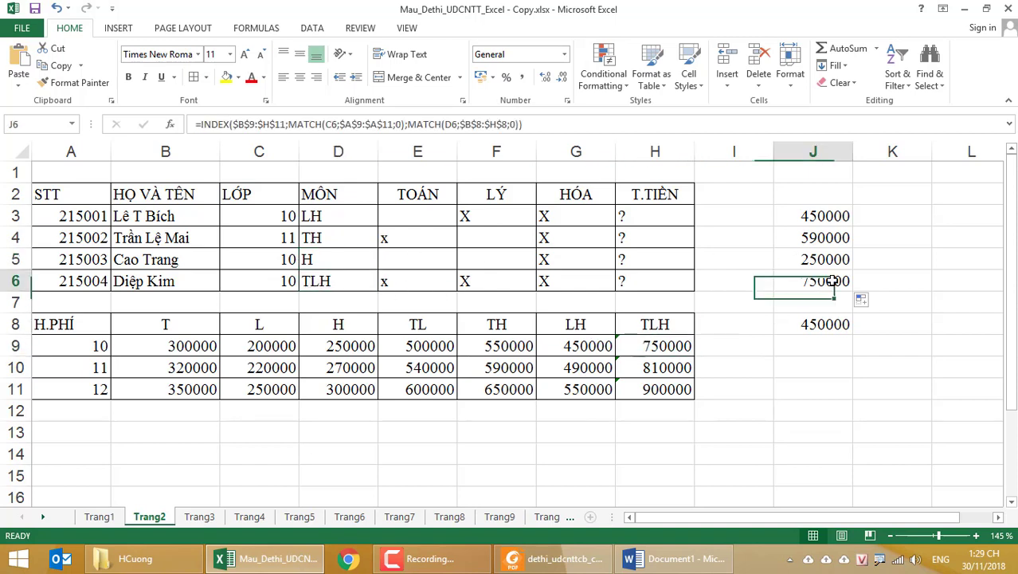
Change the class in C6 to 12 to test the fee lookup in J6.
left_click(244, 280)
type("1")
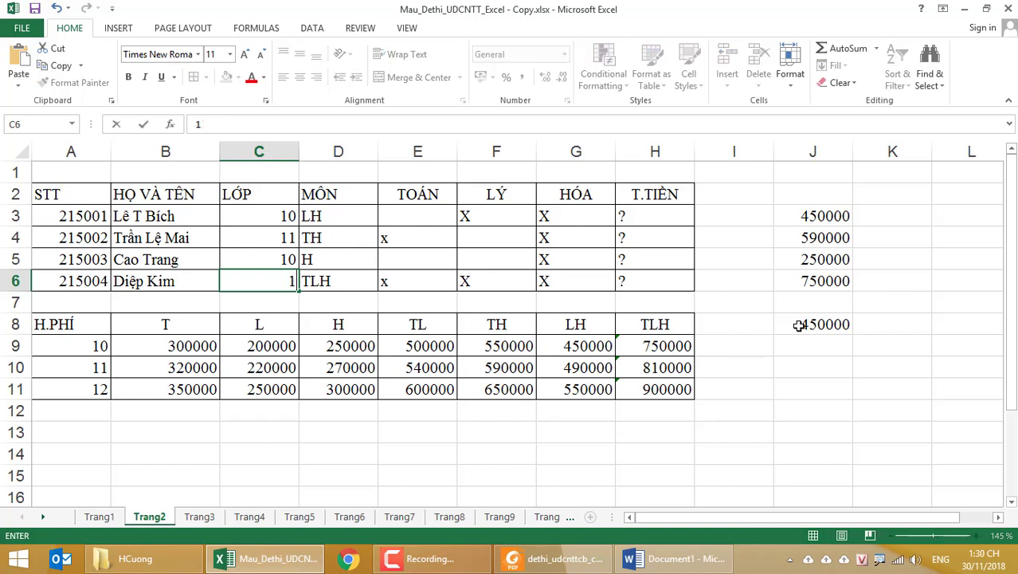
key("Return")
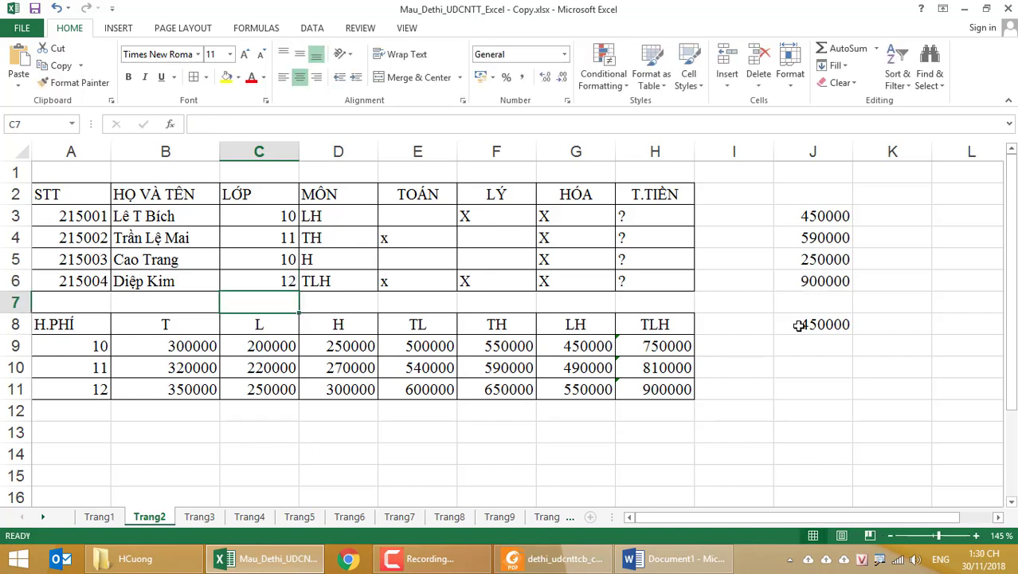
key("Up")
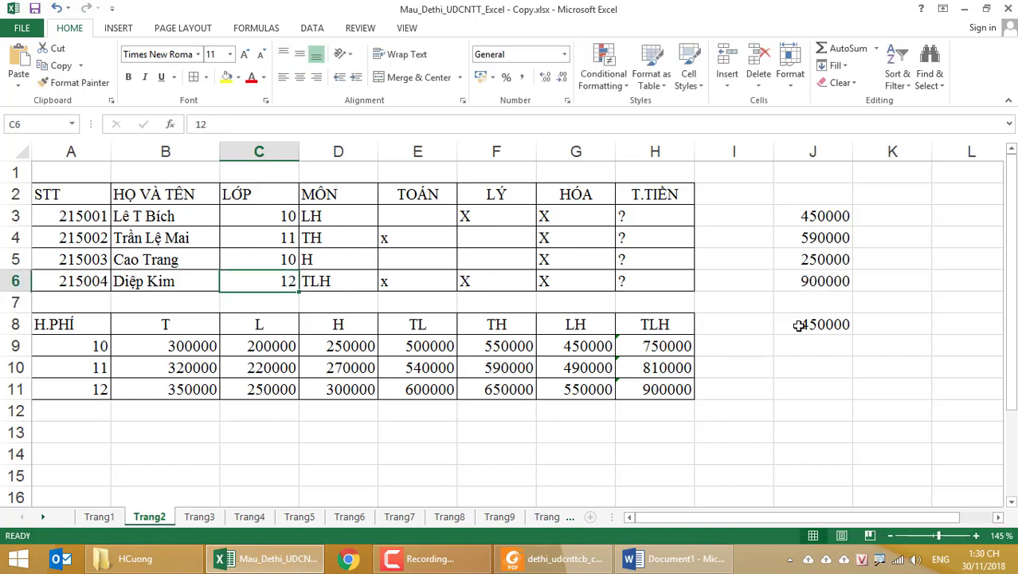
Copy the INDEX formula text from J3 and paste it below the IF formula in the Word document.
left_click(818, 223)
left_click_drag(522, 124, 196, 124)
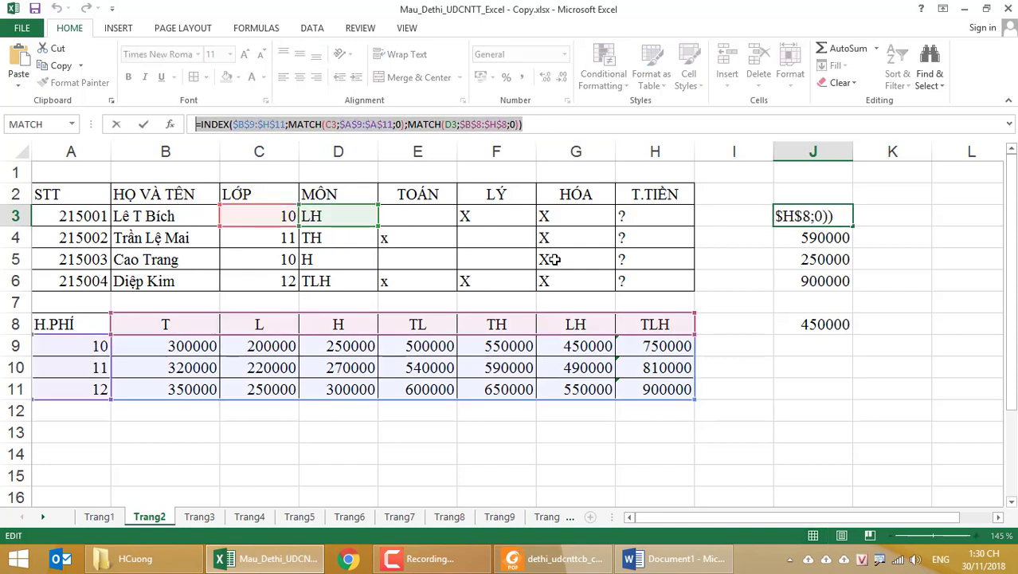
left_click(734, 272)
key("Escape")
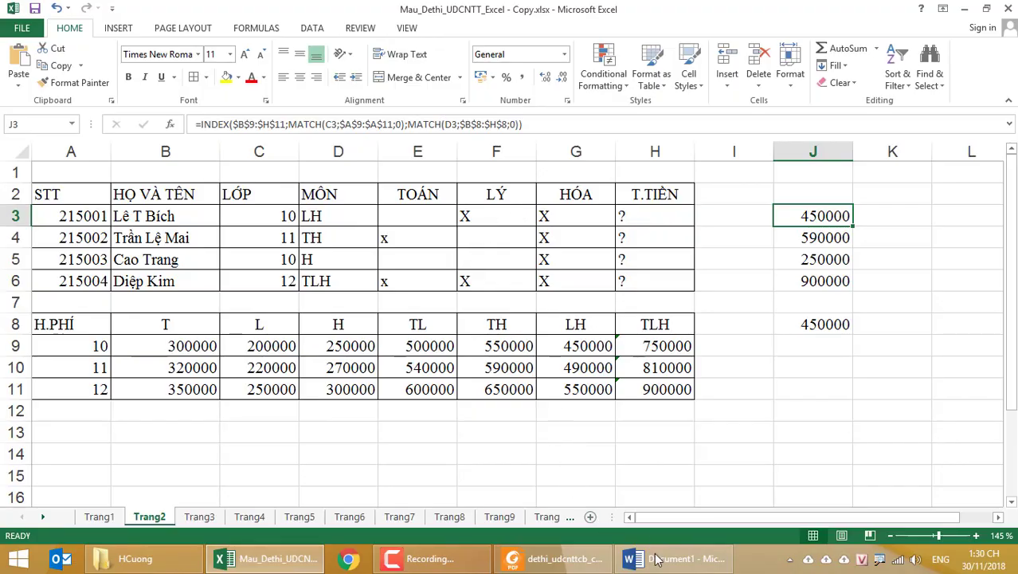
left_click(661, 559)
left_click(846, 299)
key("Return")
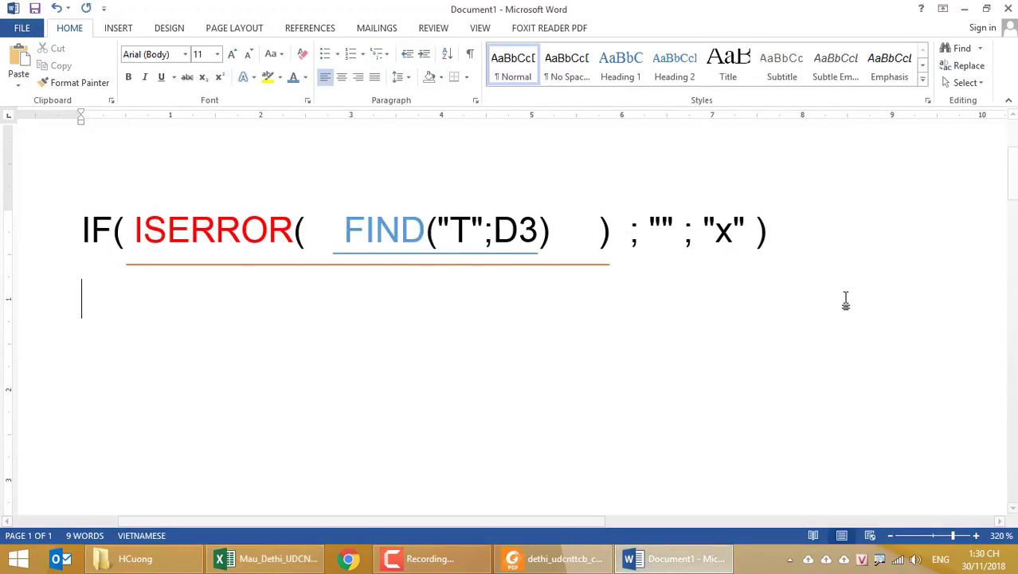
key("ctrl+v")
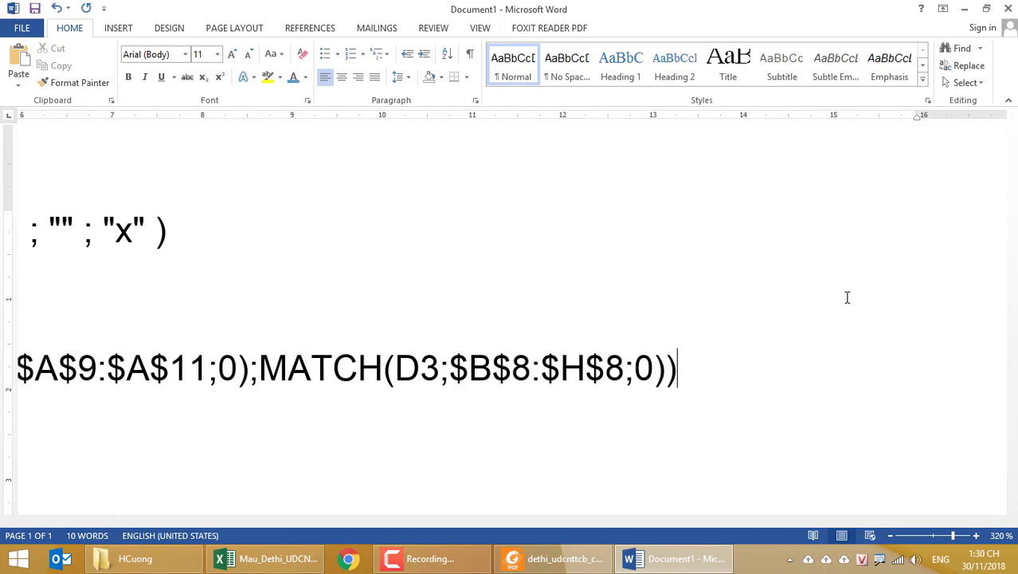
Color the word INDEX orange in the pasted formula.
scroll(846, 297, "down", 5, "ctrl")
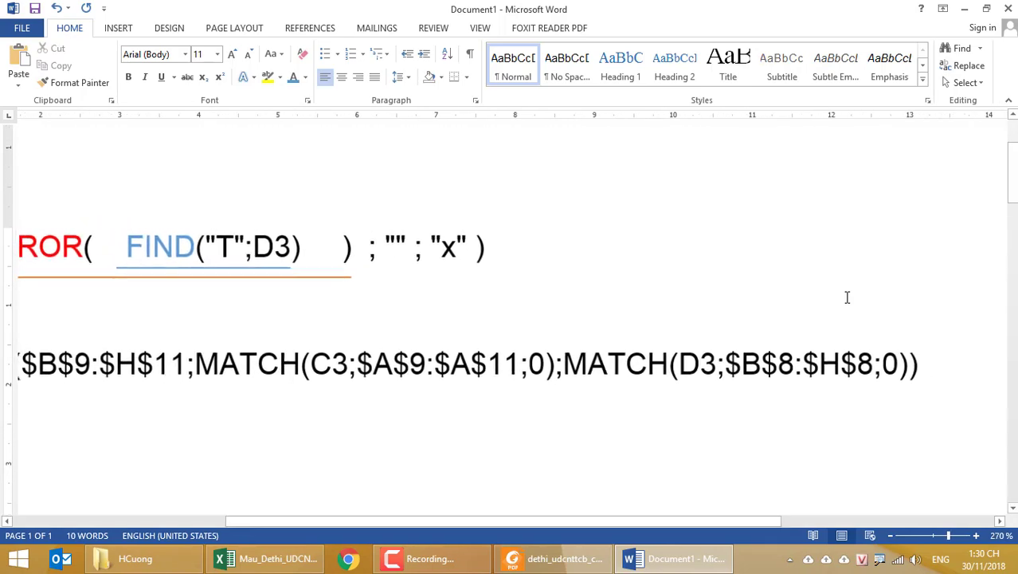
scroll(846, 297, "down", 3, "ctrl")
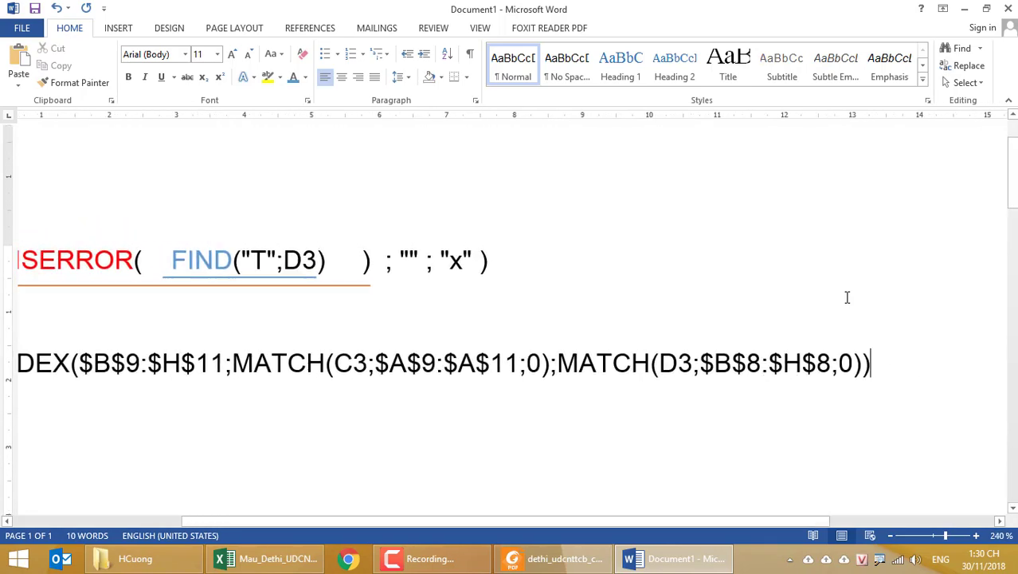
scroll(847, 298, "down", 2, "ctrl")
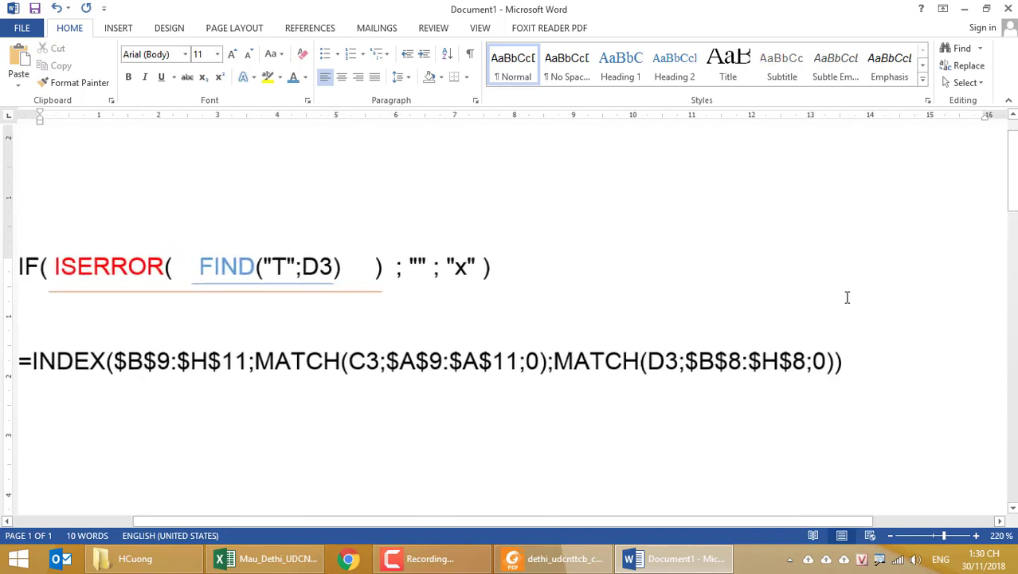
scroll(847, 297, "up", 3, "ctrl")
left_click_drag(658, 522, 597, 526)
double_click(90, 371)
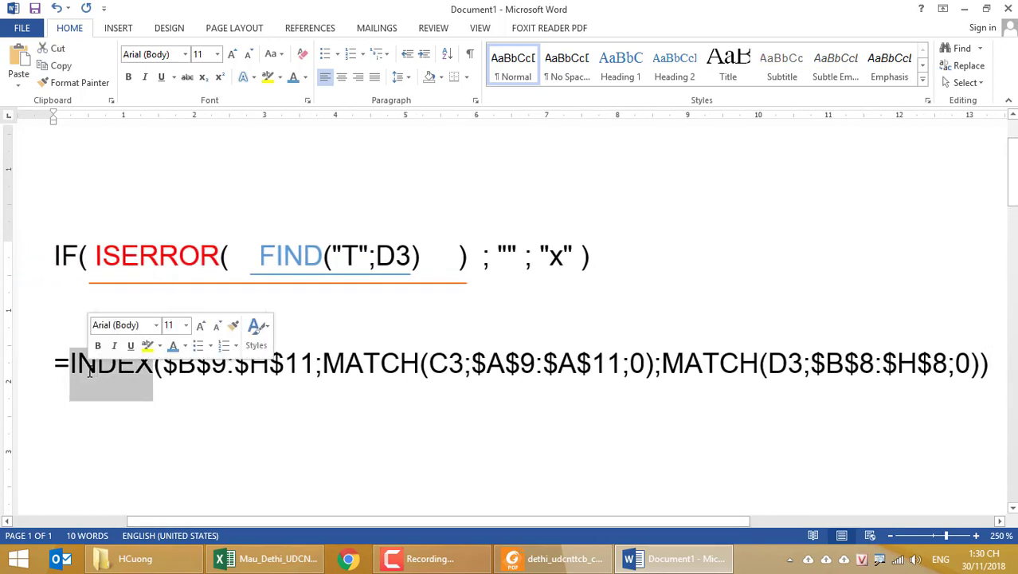
left_click(185, 345)
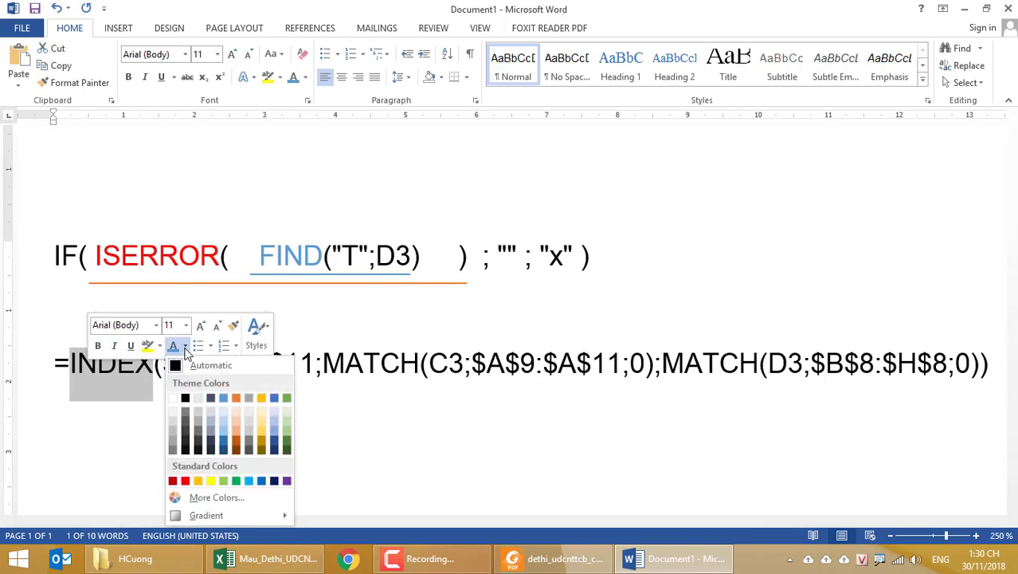
left_click(236, 398)
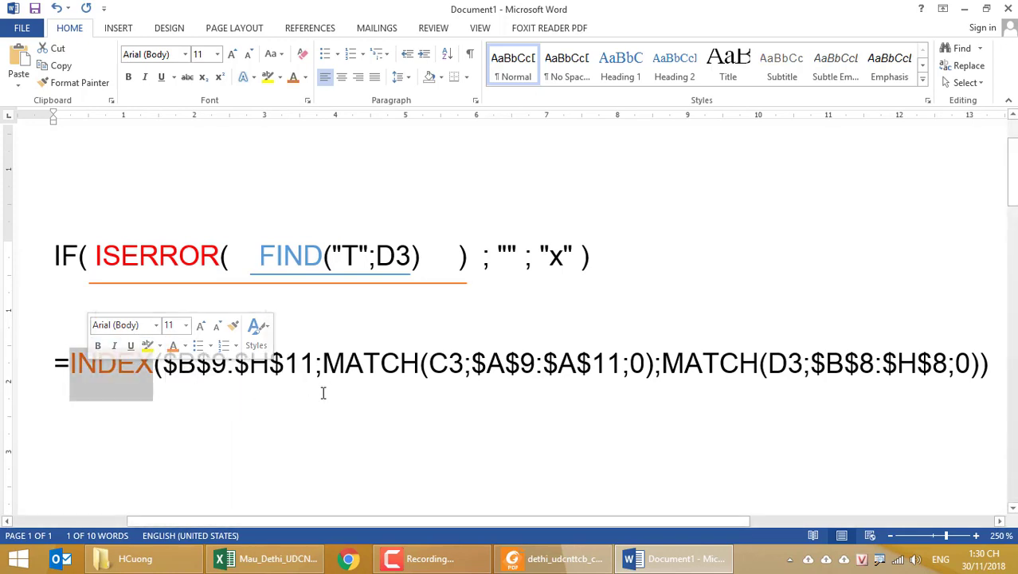
Color both MATCH function names red in the pasted INDEX formula.
left_click(323, 372)
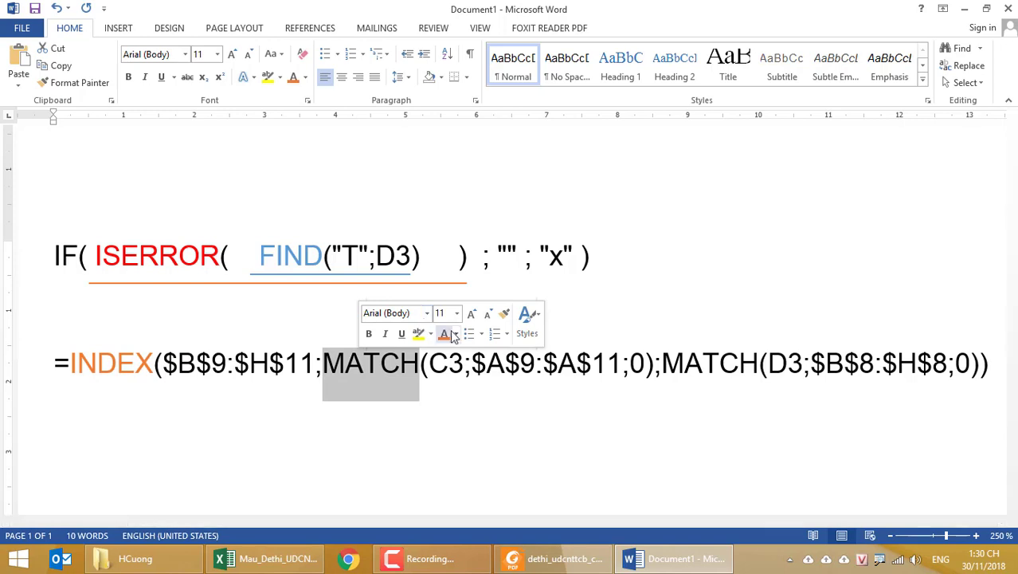
left_click(456, 334)
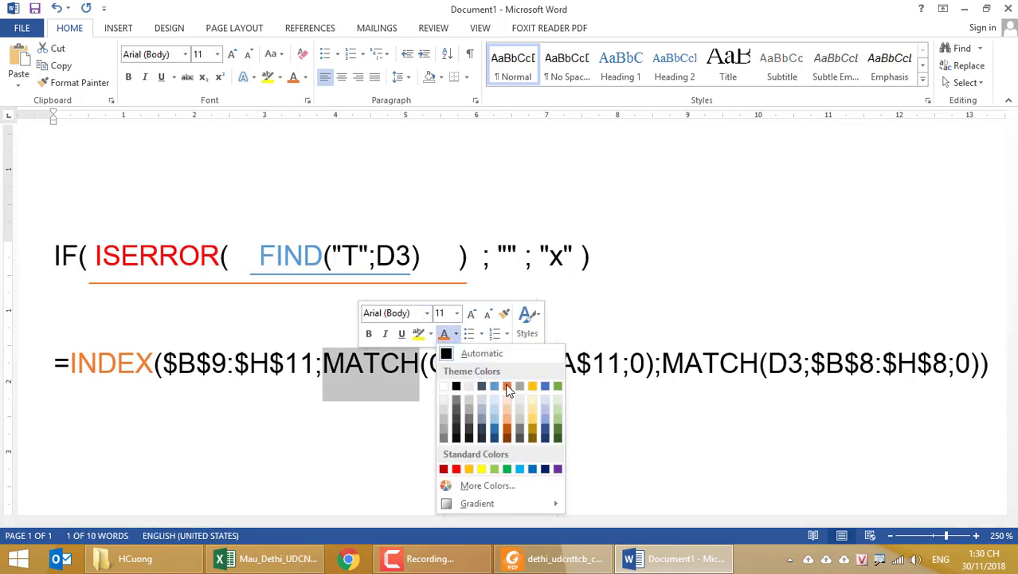
left_click(456, 469)
double_click(713, 365)
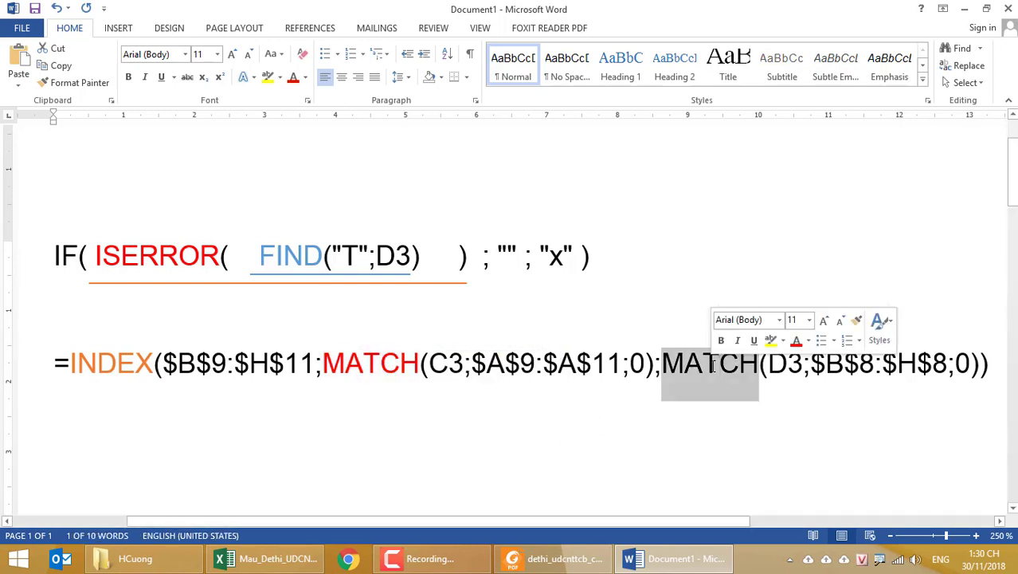
left_click(794, 341)
left_click(711, 416)
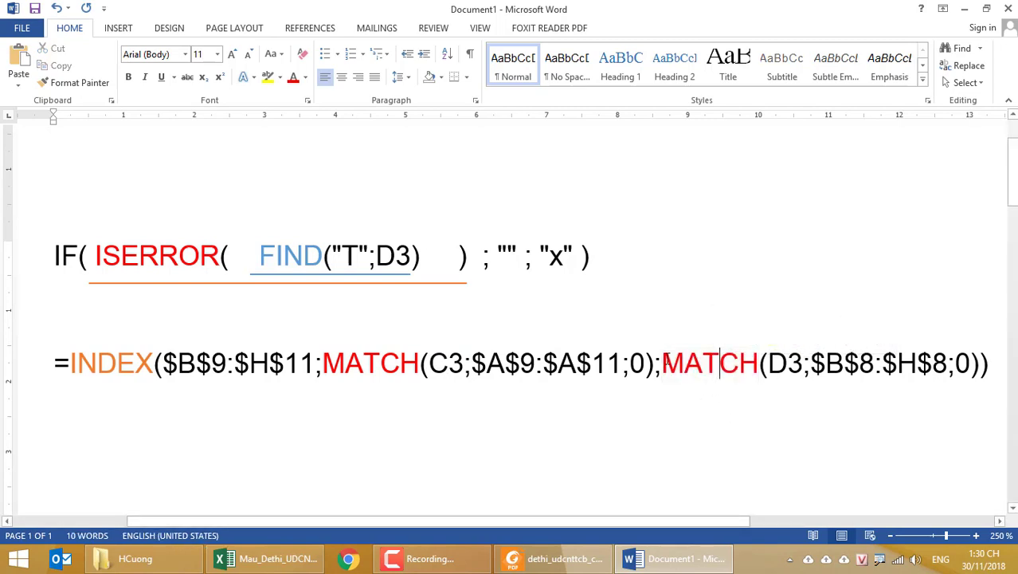
Insert a space before each MATCH function in the INDEX formula to separate its arguments.
left_click(662, 363)
left_click(322, 363)
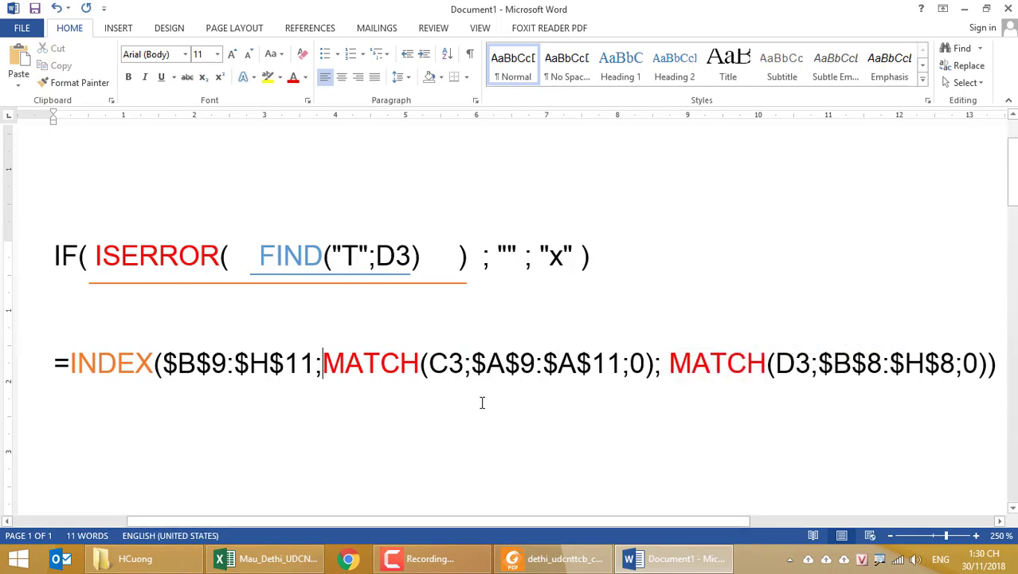
left_click(1006, 522)
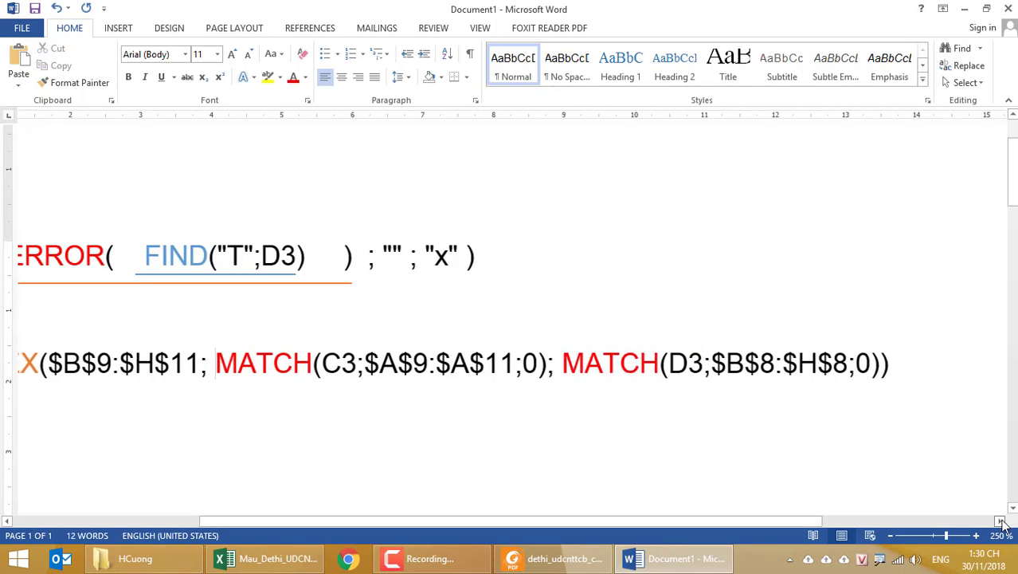
left_click_drag(750, 521, 671, 521)
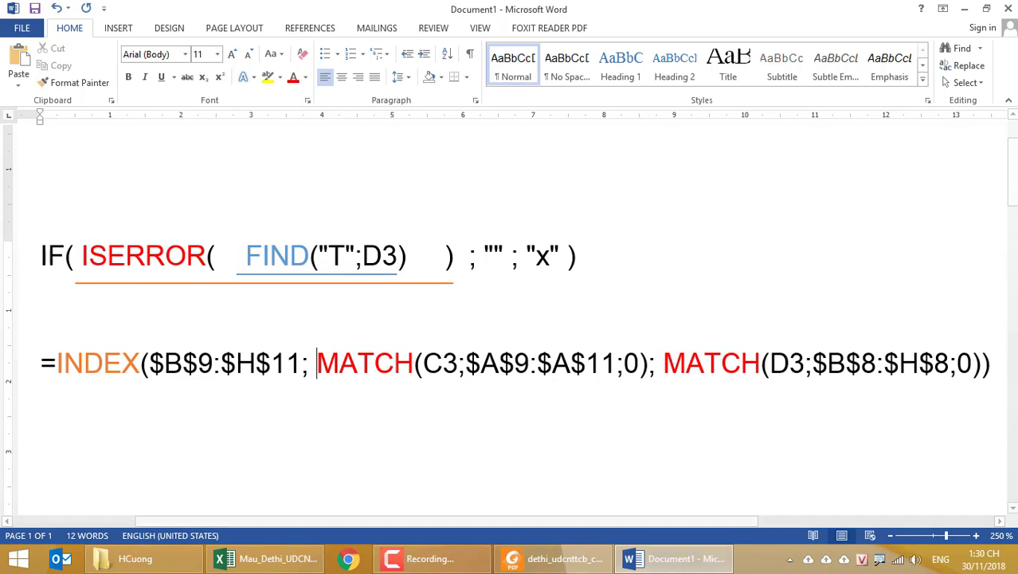
Switch to the Excel workbook and fill the class 11 row of the fee table, A10:H10, with light green.
left_click(264, 558)
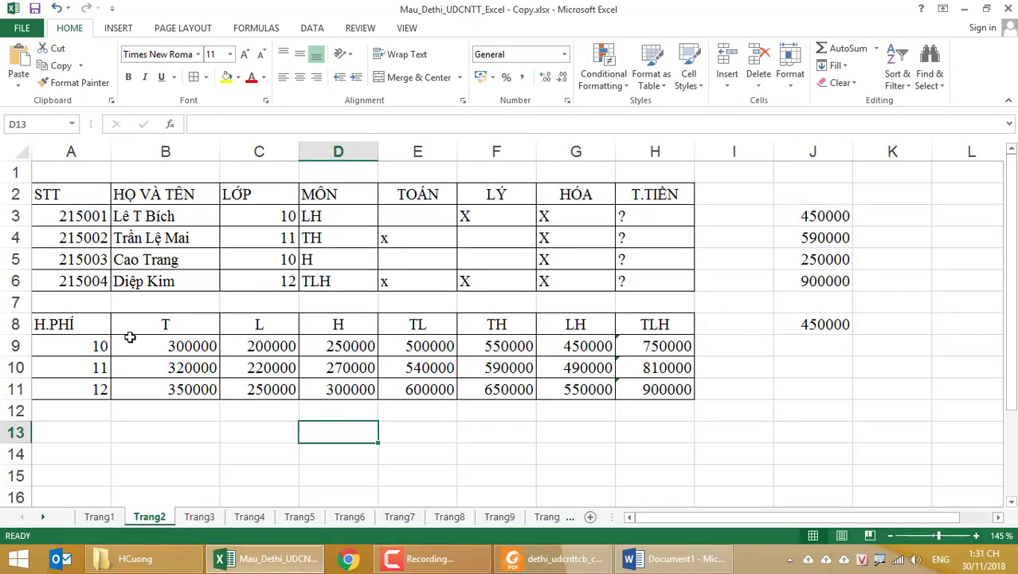
left_click_drag(85, 346, 761, 345)
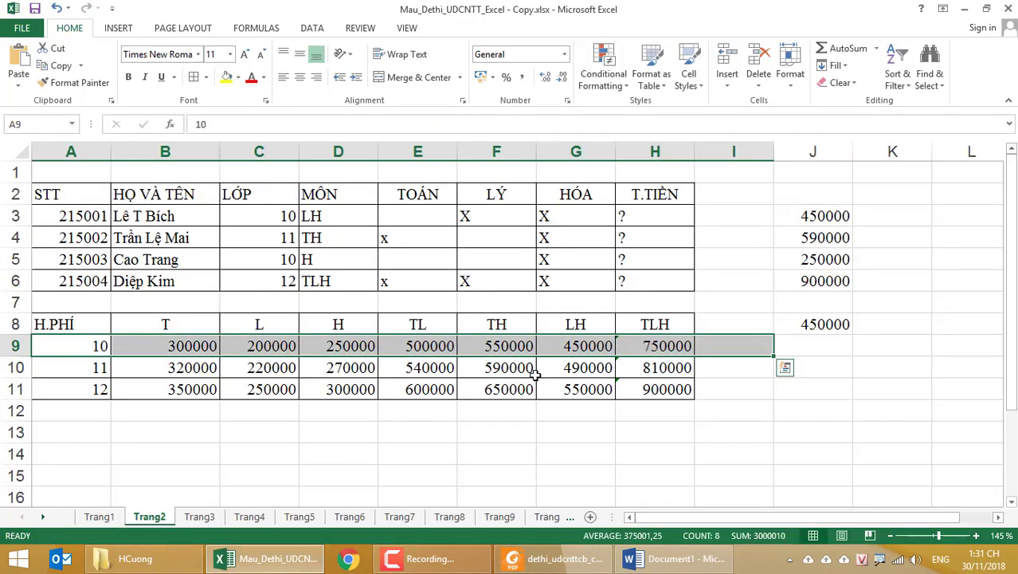
left_click_drag(266, 283, 269, 437)
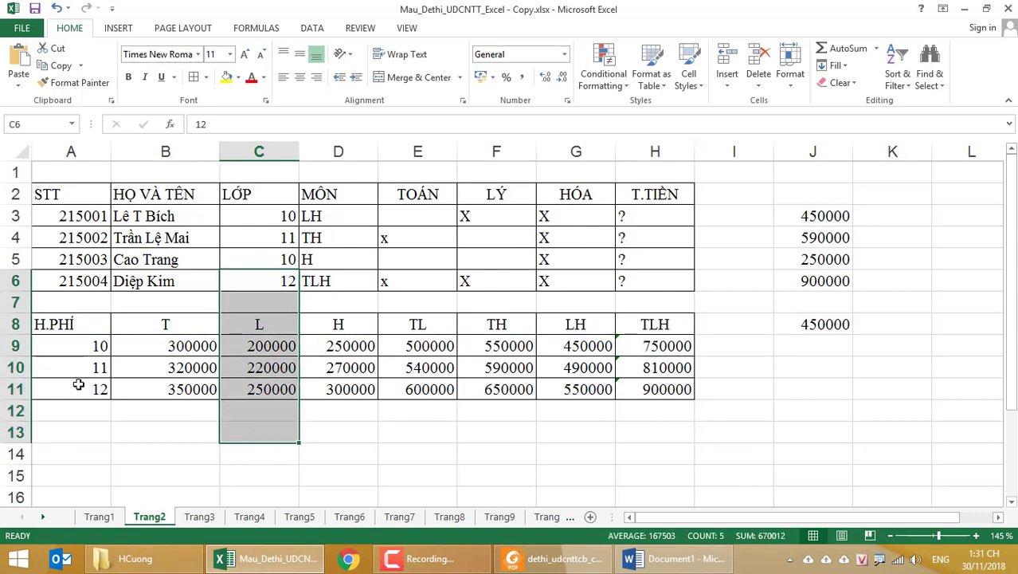
left_click(18, 368)
left_click_drag(90, 368, 655, 366)
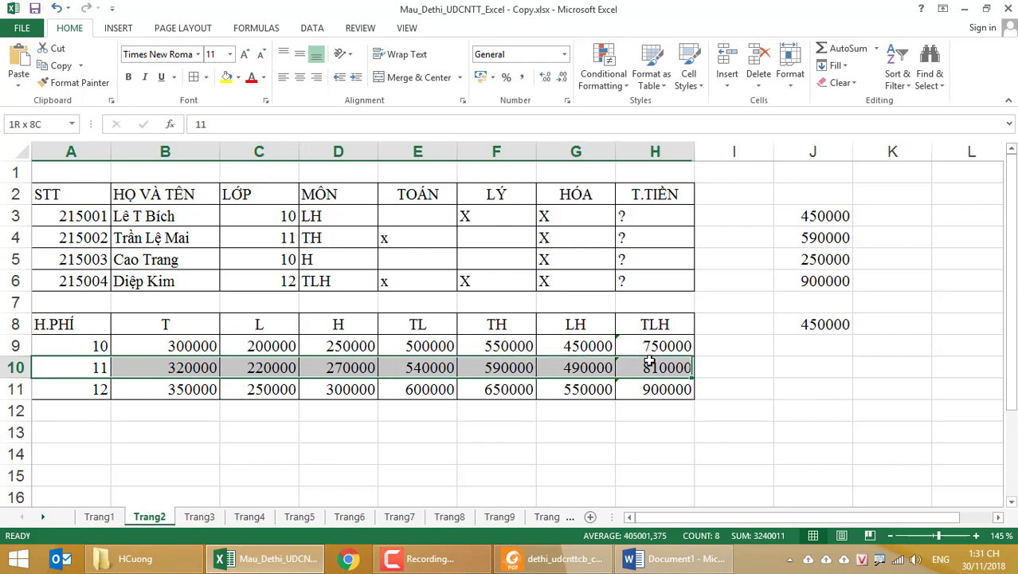
left_click(266, 77)
left_click(237, 78)
left_click(238, 77)
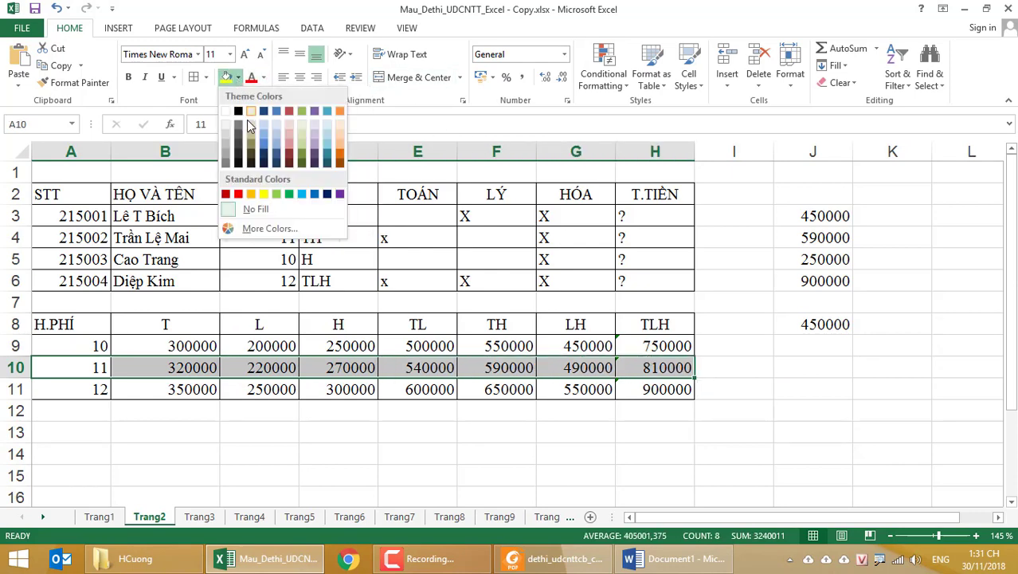
left_click(276, 195)
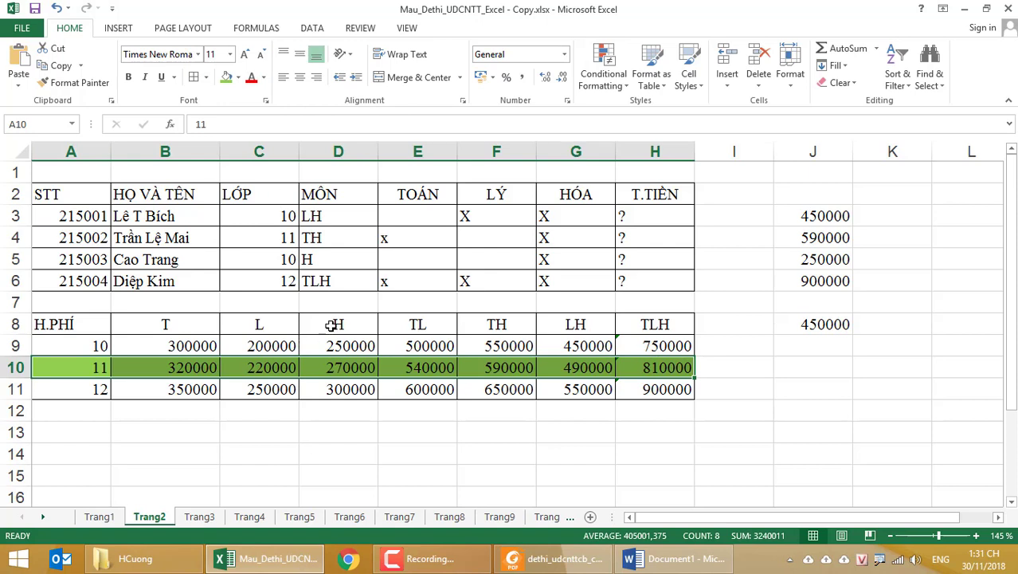
Fill the H subject column of the fee table, D8:D11, with light orange.
left_click_drag(330, 325, 337, 388)
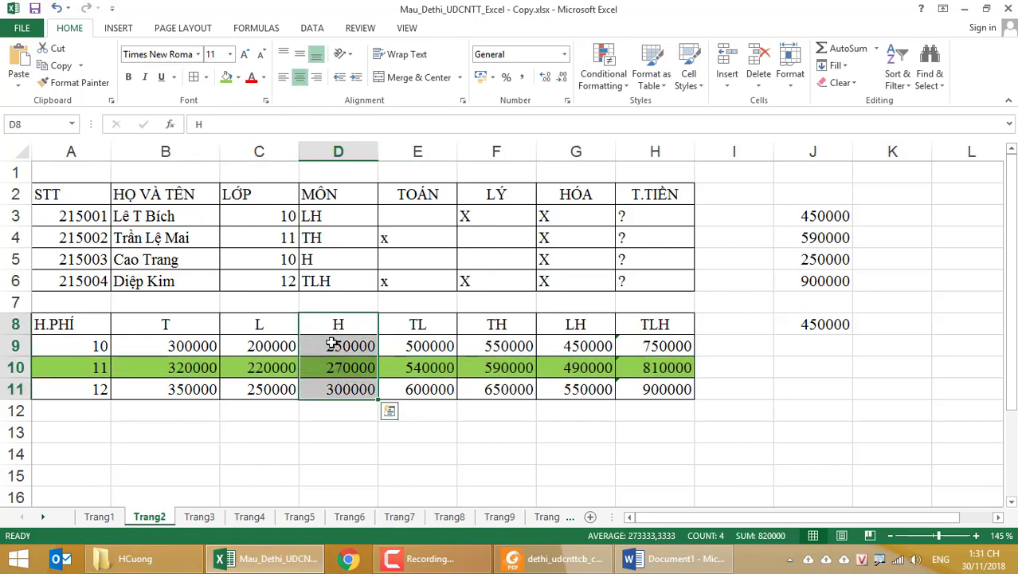
left_click(238, 77)
left_click(344, 132)
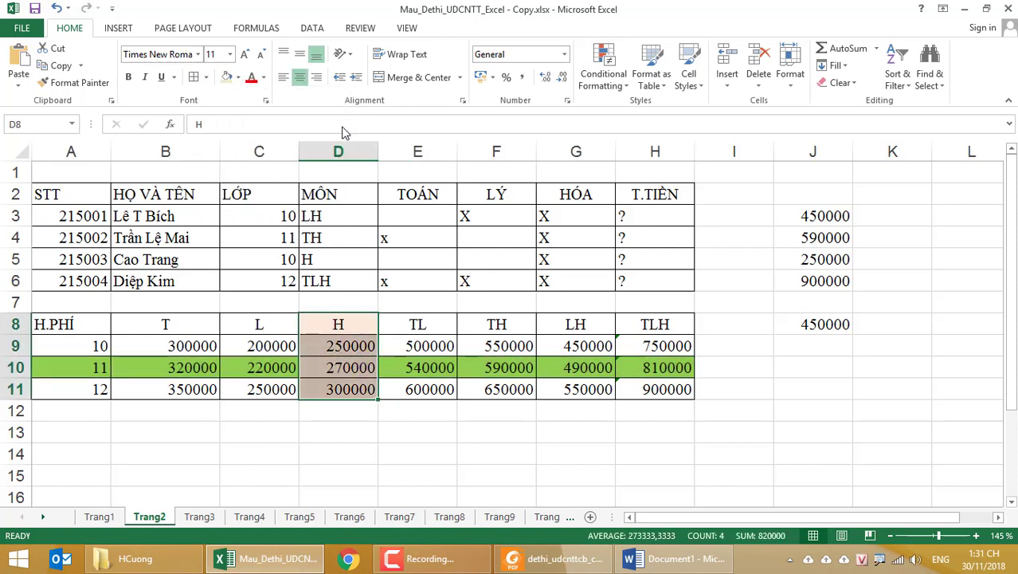
Fill cell D10, where the highlighted row and column intersect, with red.
left_click(332, 371)
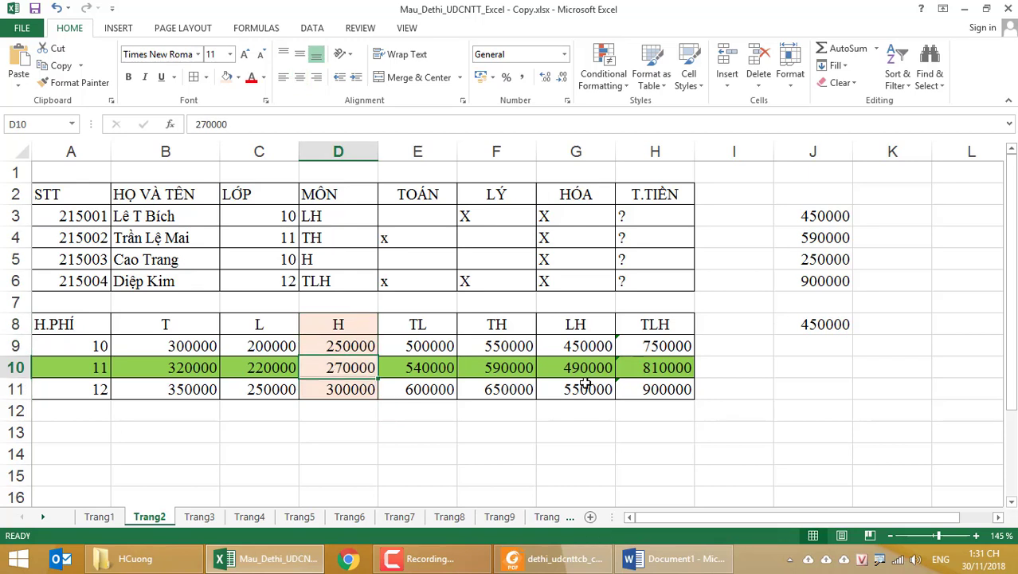
left_click(238, 77)
left_click(285, 195)
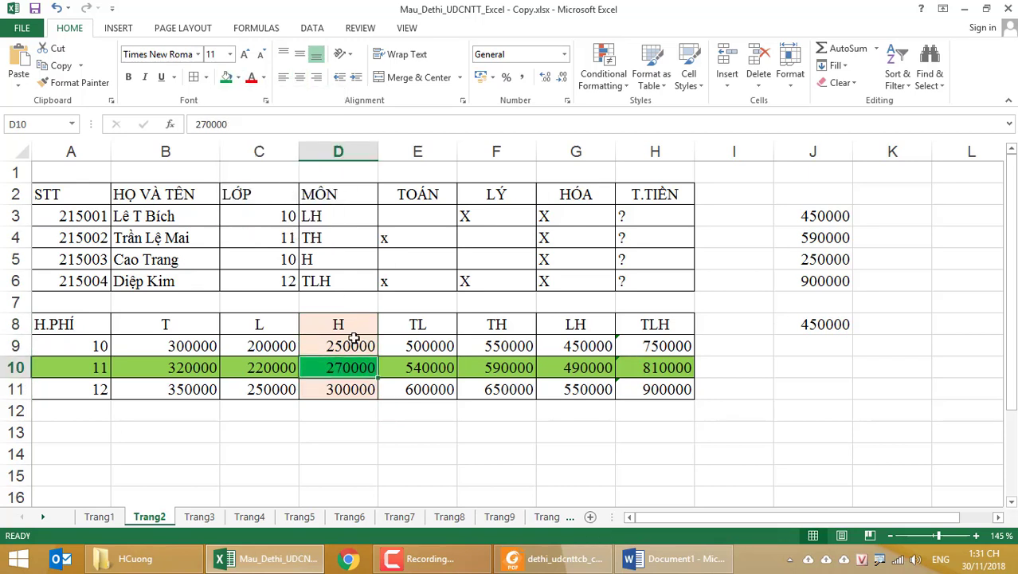
left_click(239, 78)
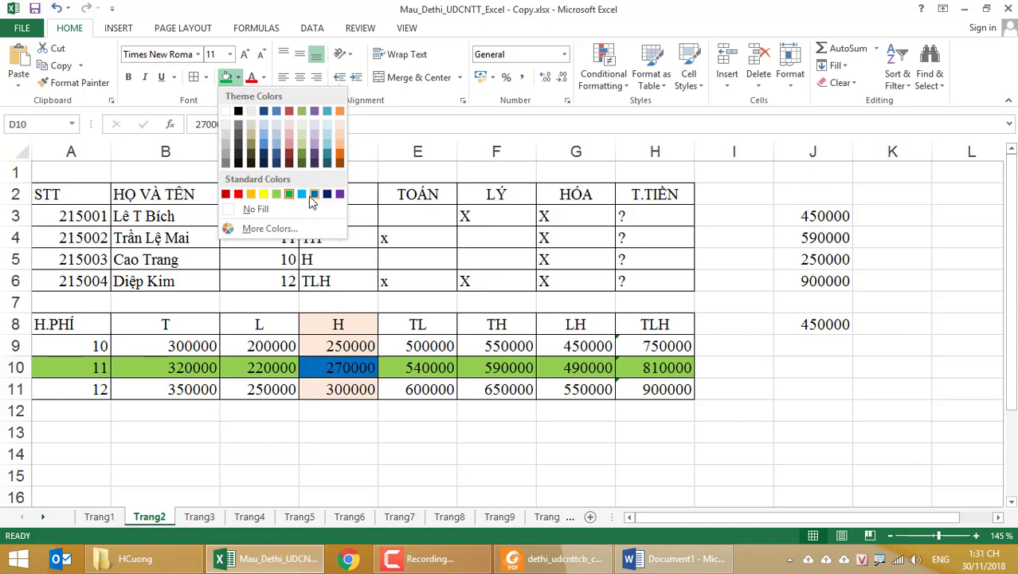
left_click(238, 193)
left_click(449, 385)
left_click(360, 369)
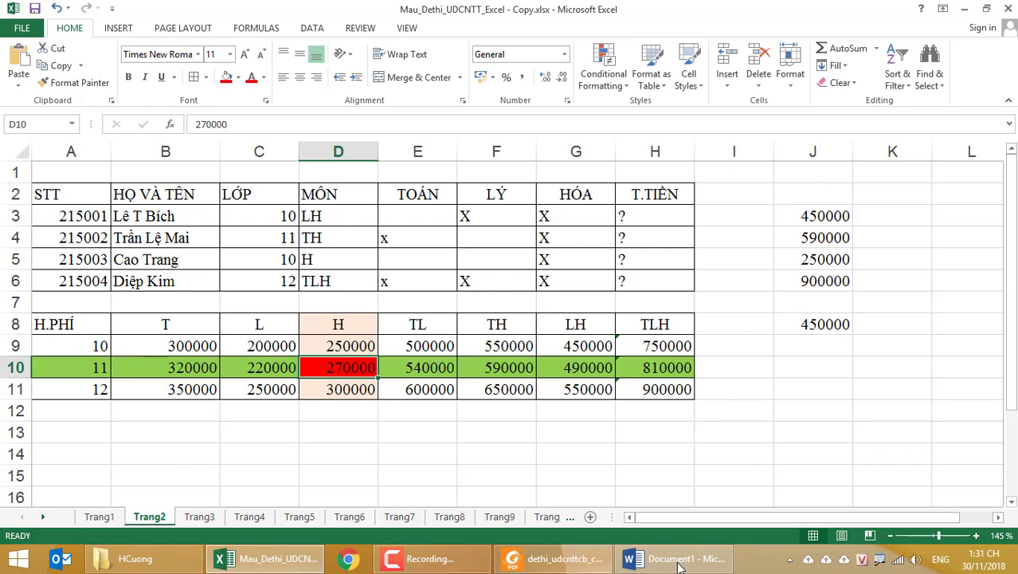
Compare the INDEX range and first MATCH function in the Word formula with cell C3 and range B9:H11 in the Excel sheet.
left_click(632, 560)
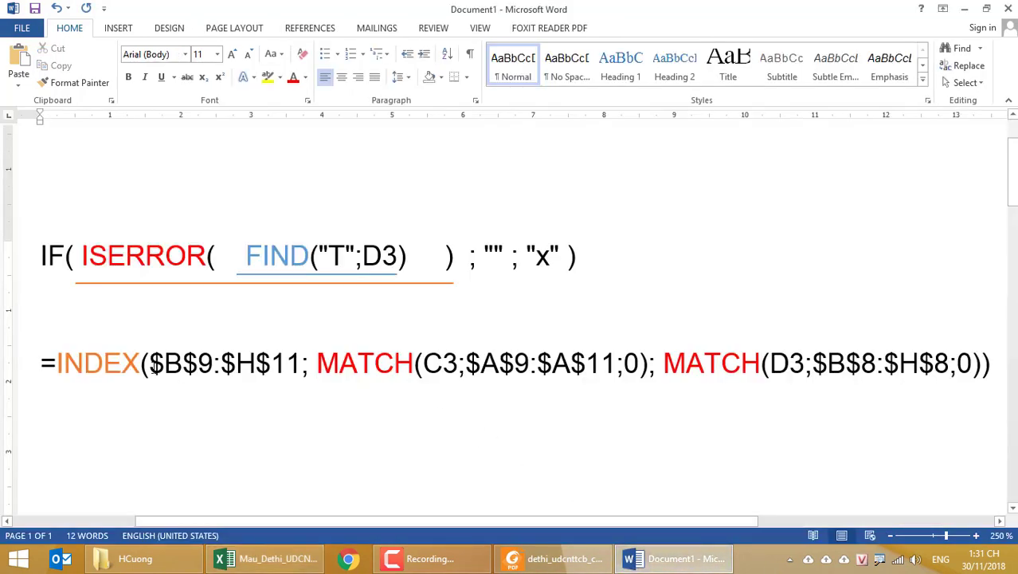
left_click_drag(149, 364, 301, 365)
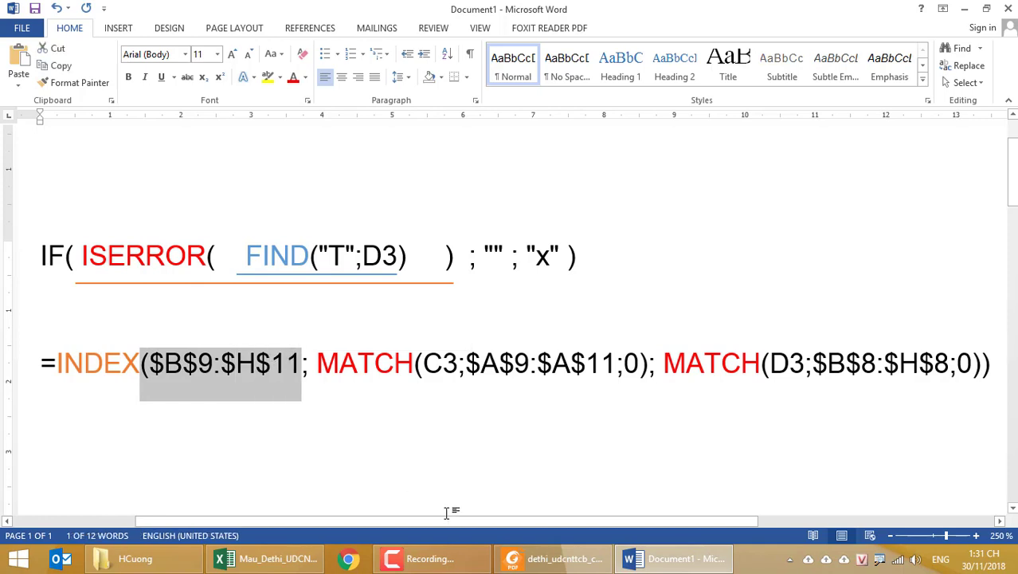
left_click(443, 428)
left_click_drag(318, 362, 651, 358)
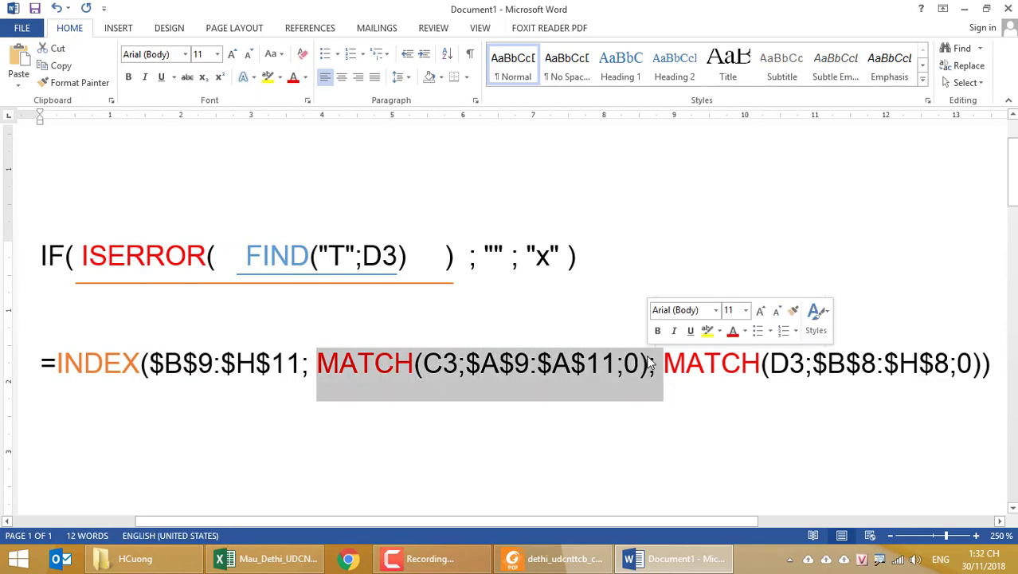
left_click(267, 558)
left_click(270, 214)
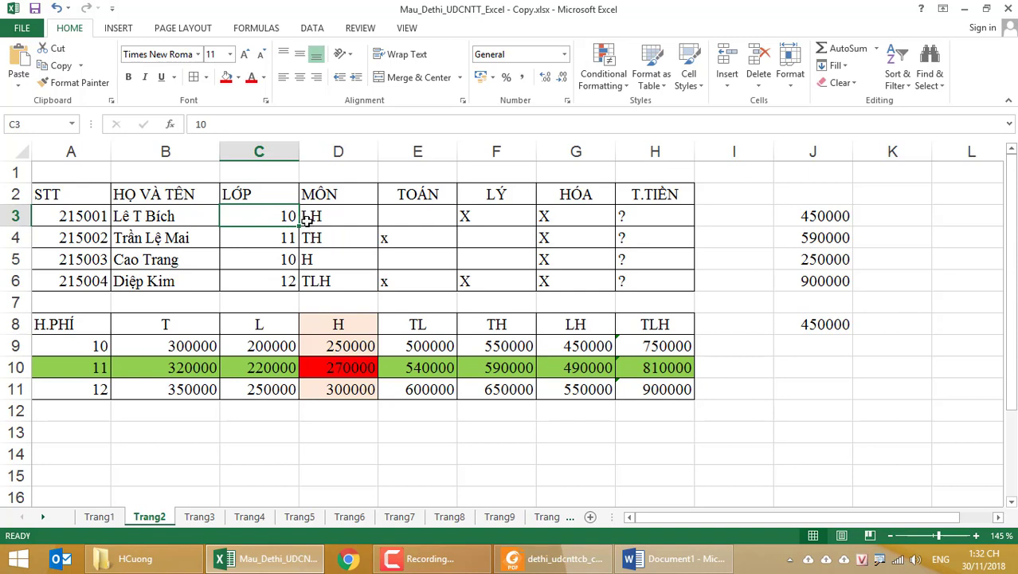
left_click_drag(191, 355, 665, 390)
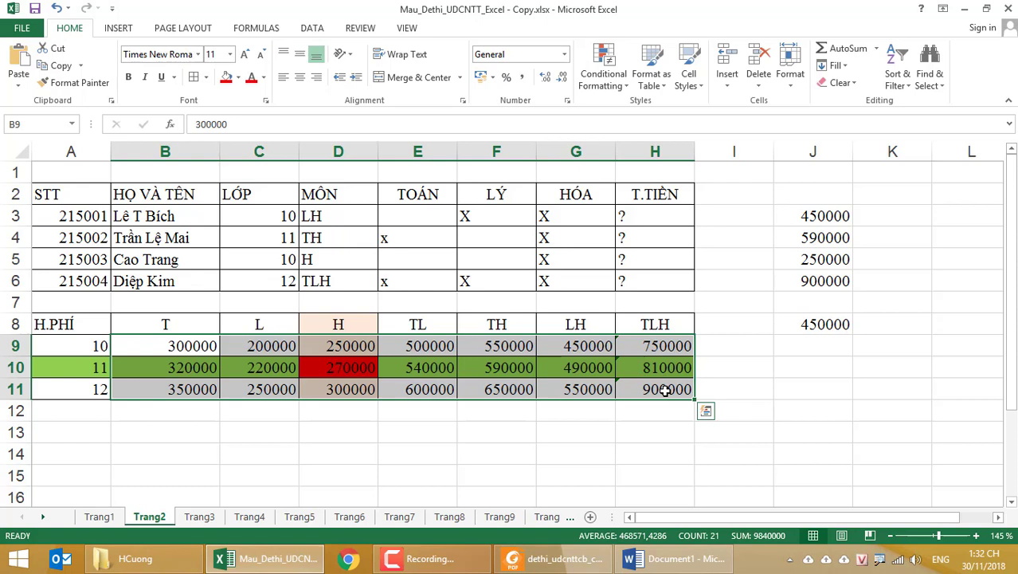
Enter the formula =MATCH(C3;$A$9:$A$11) in J9 to find the class's row position in the fee table.
left_click(796, 348)
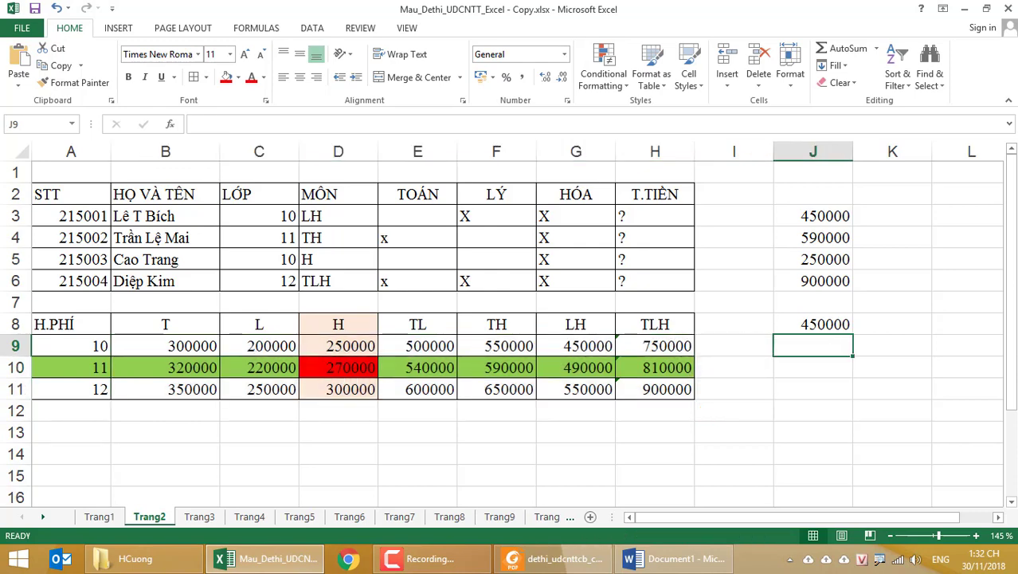
type("=")
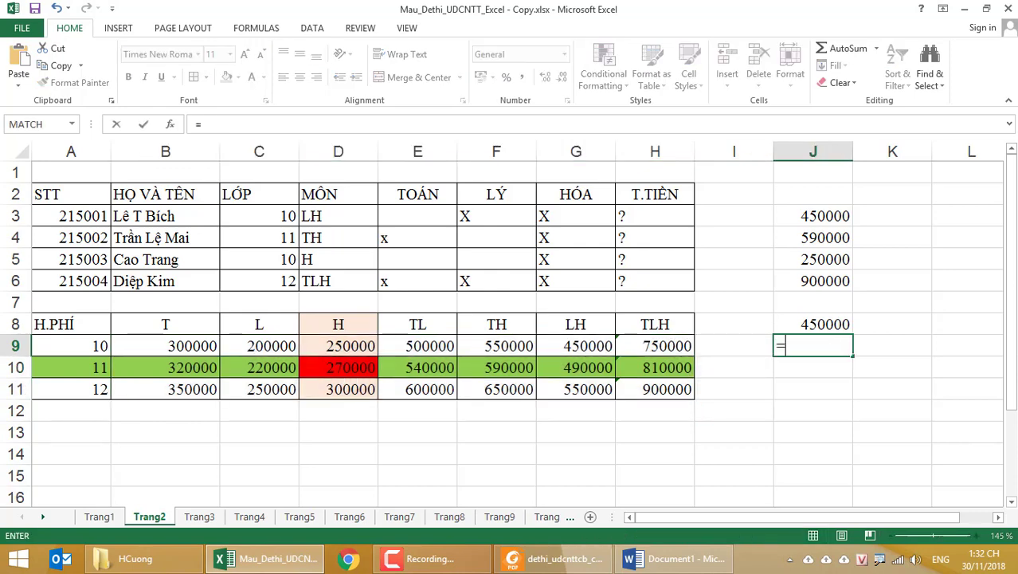
type("ma")
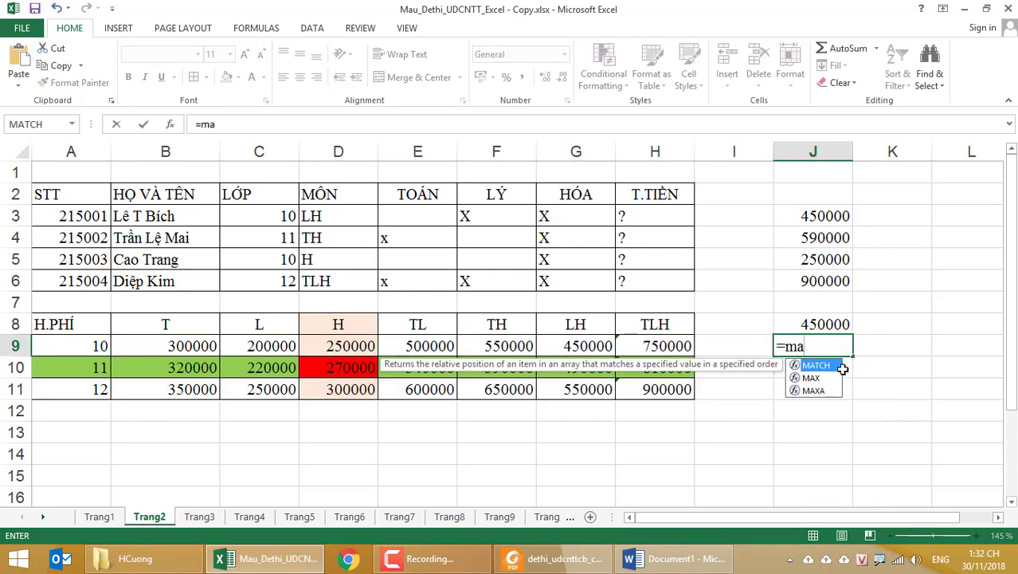
key("Return")
left_click(817, 348)
double_click(812, 348)
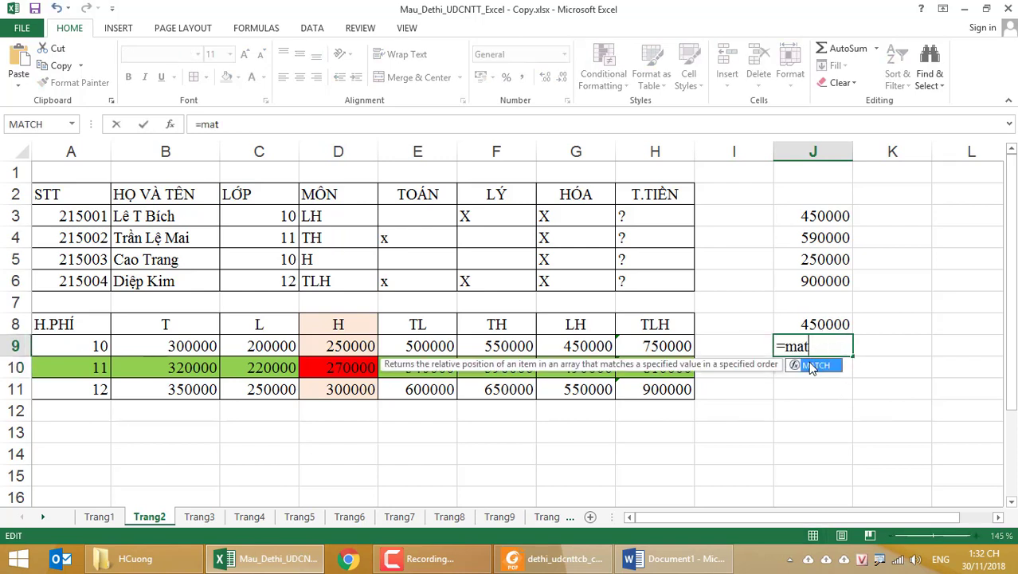
double_click(808, 365)
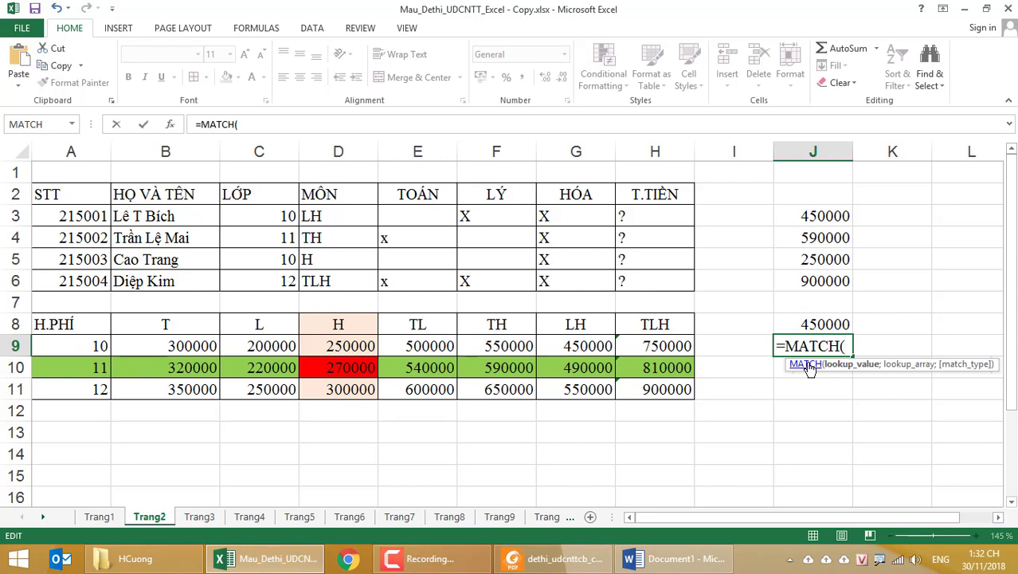
left_click(259, 216)
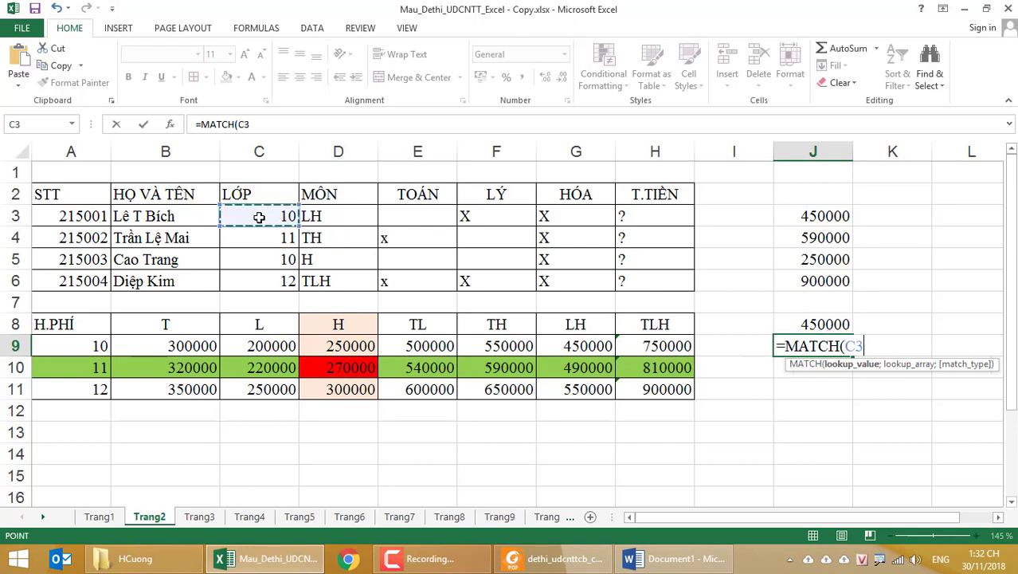
type(";")
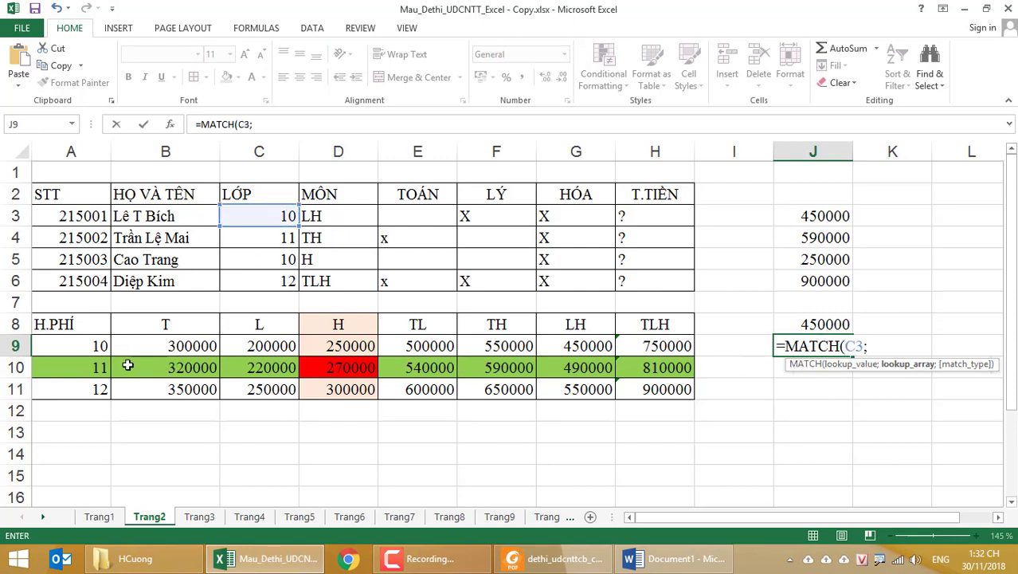
left_click_drag(89, 347, 86, 383)
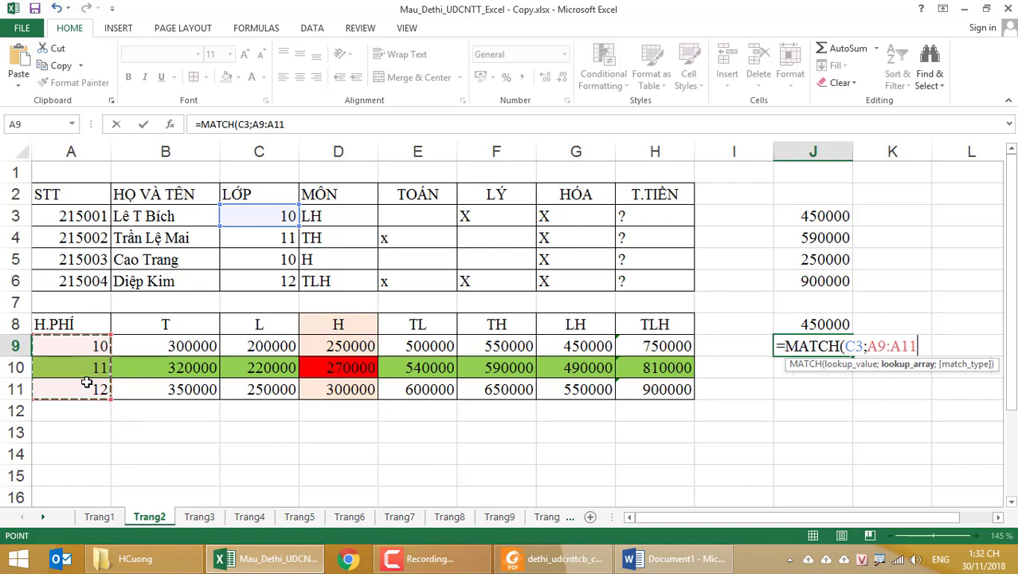
key("F4")
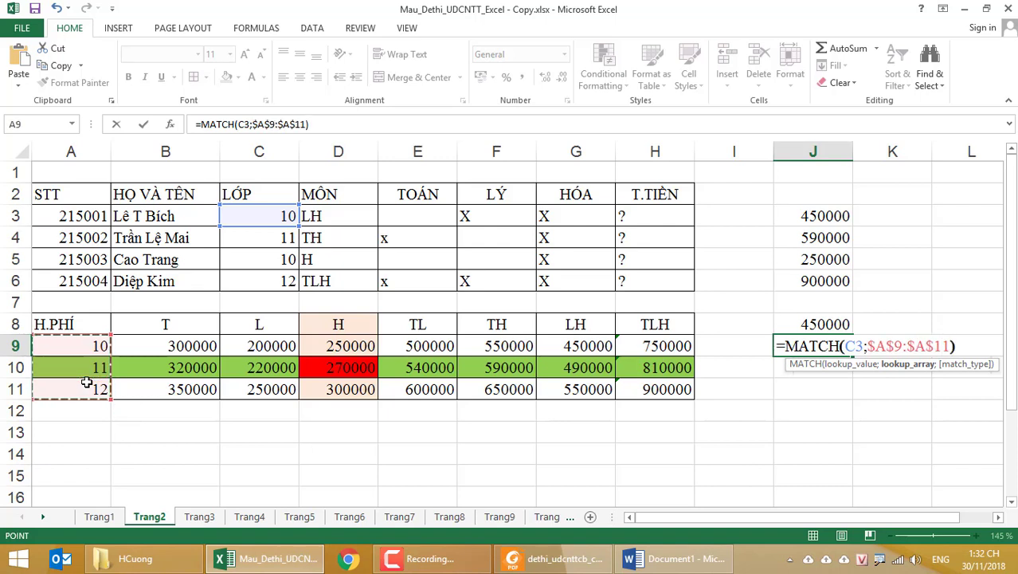
type(")")
key("Return")
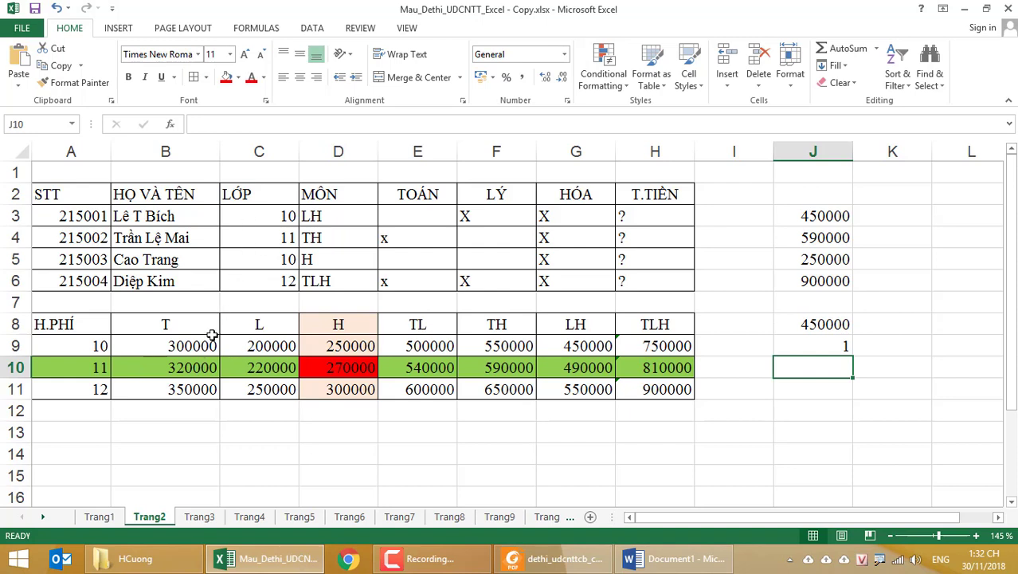
left_click(820, 349)
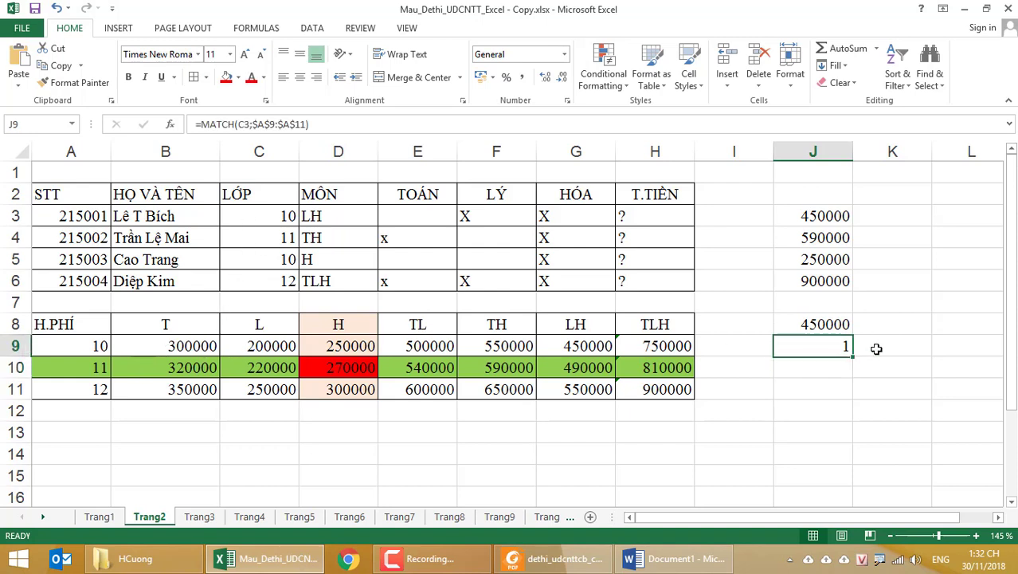
Copy the MATCH formula in J9 down to J11 and check J10 against class cell C4.
left_click_drag(851, 356, 854, 400)
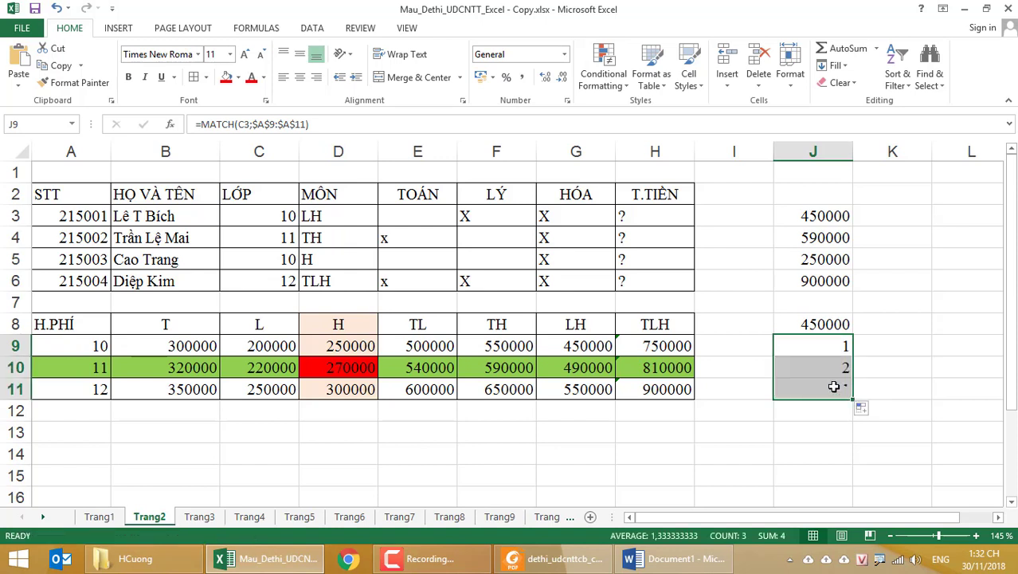
left_click(814, 367)
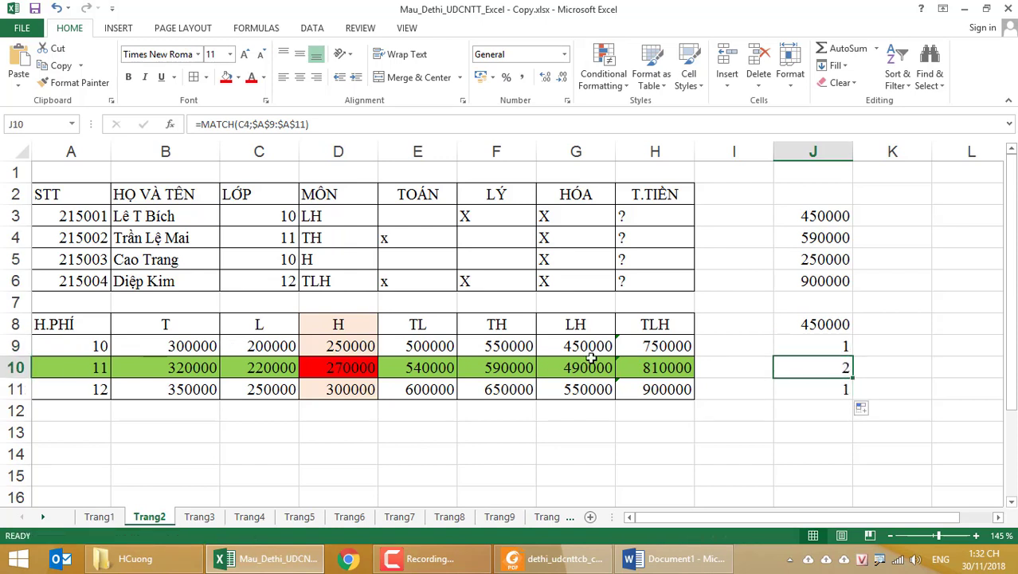
left_click(274, 237)
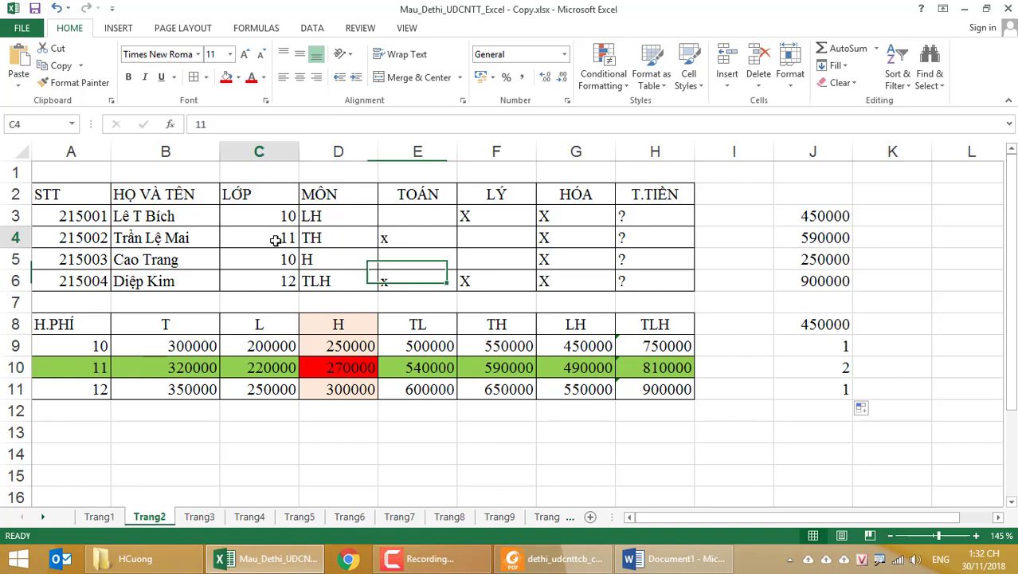
Copy the formula =MATCH(C3;$A$9:$A$11) from J9 into I3, beside the first student's row.
left_click(825, 346)
key("F2")
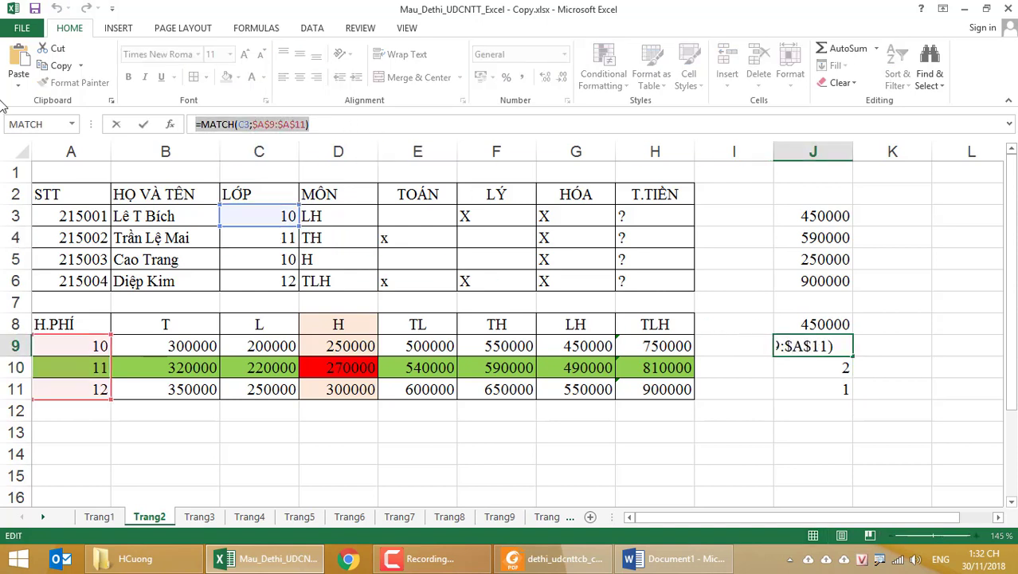
key("Return")
left_click(746, 213)
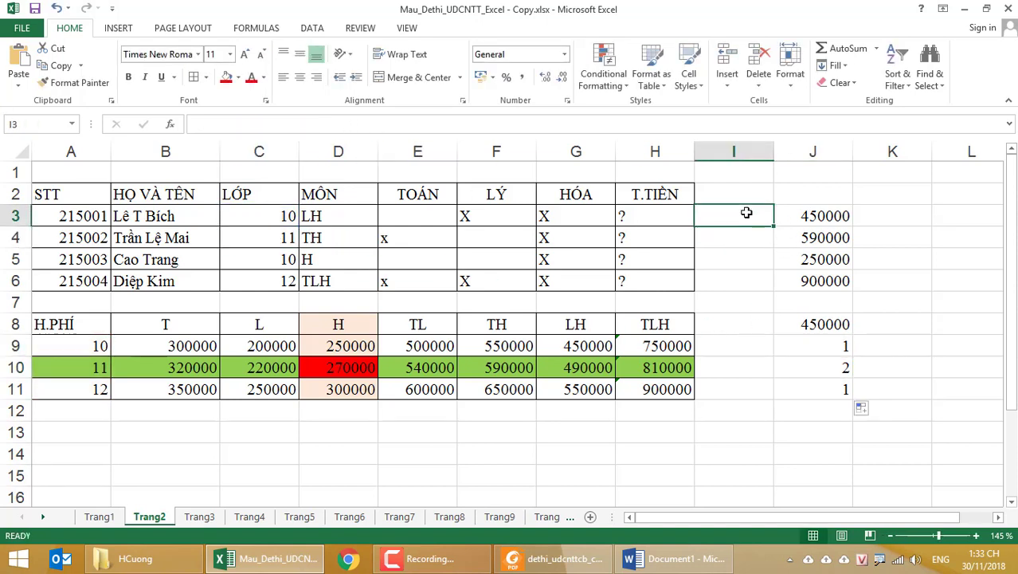
key("F2")
type("=MATCH(C3;$A$9:$A$11)")
key("Return")
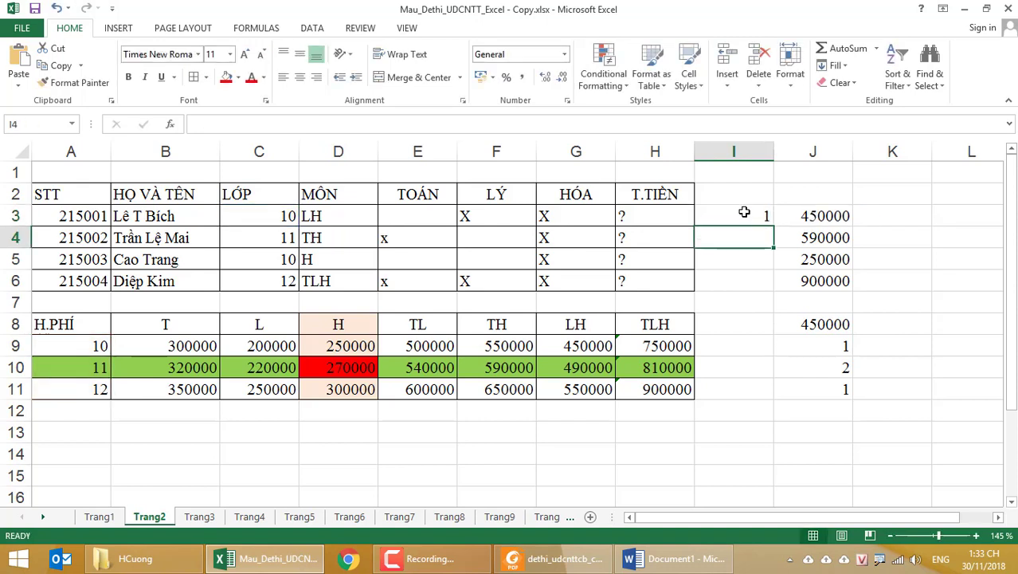
Compare I3 with class cell C3 and fee-table cell A9, and fill its MATCH formula down to I6.
left_click(744, 212)
left_click(265, 215)
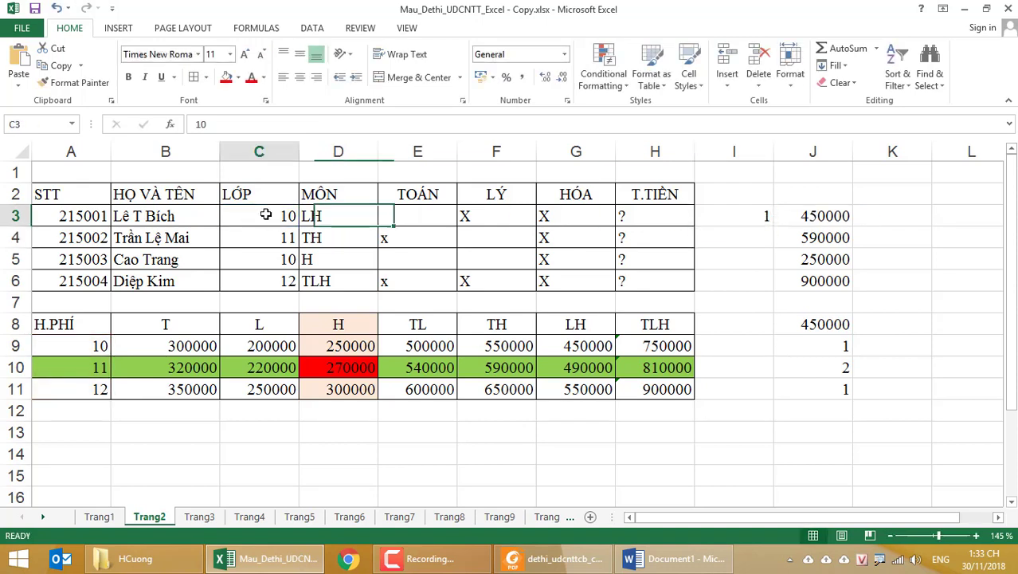
left_click(741, 215)
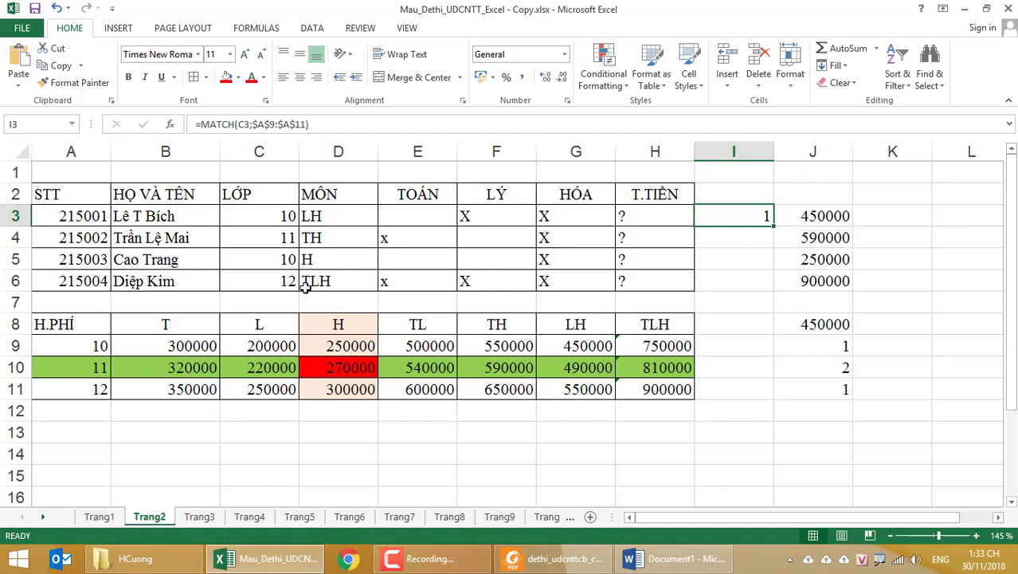
left_click(78, 346)
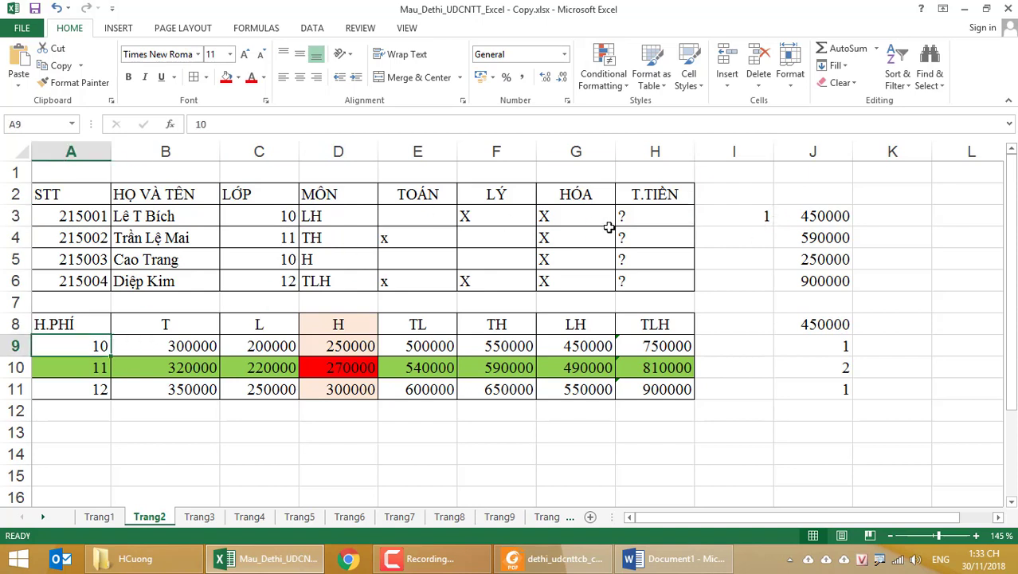
left_click(722, 223)
left_click(775, 233)
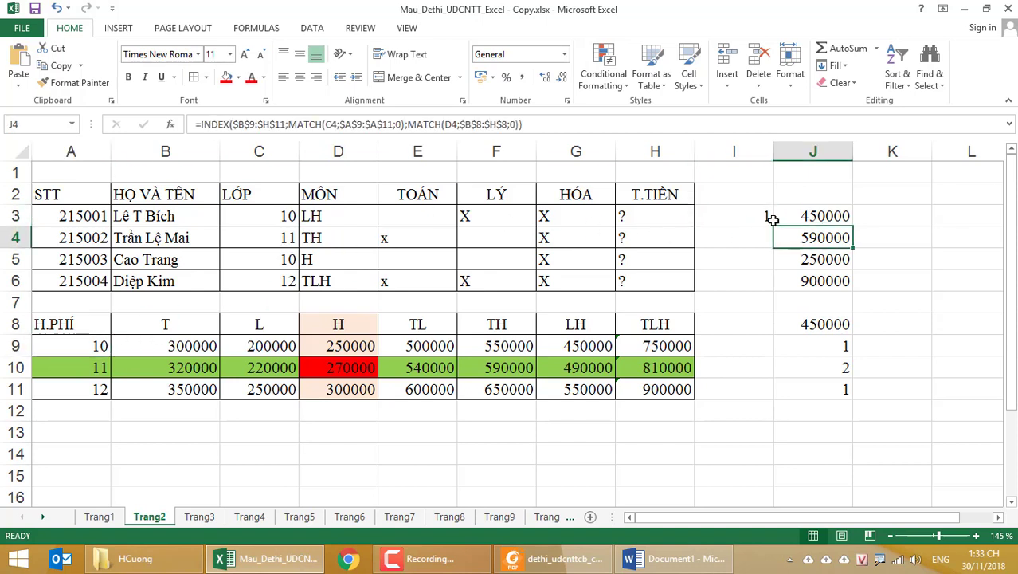
left_click(766, 217)
left_click_drag(772, 227, 777, 298)
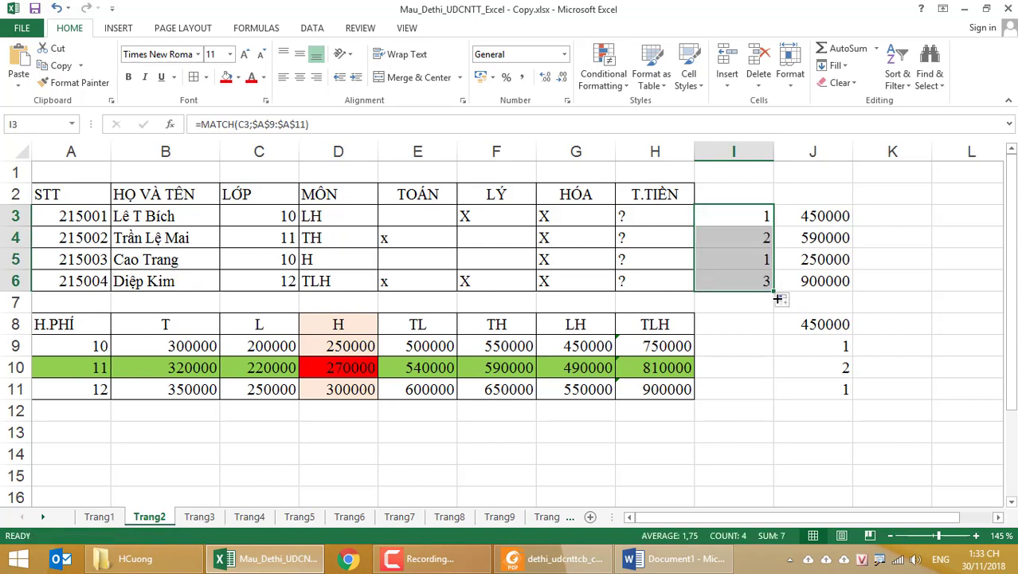
Compare the MATCH results in I4:I6 with the classes in C4:C6, and examine the lookup value and range of the formula in I3.
left_click(267, 238)
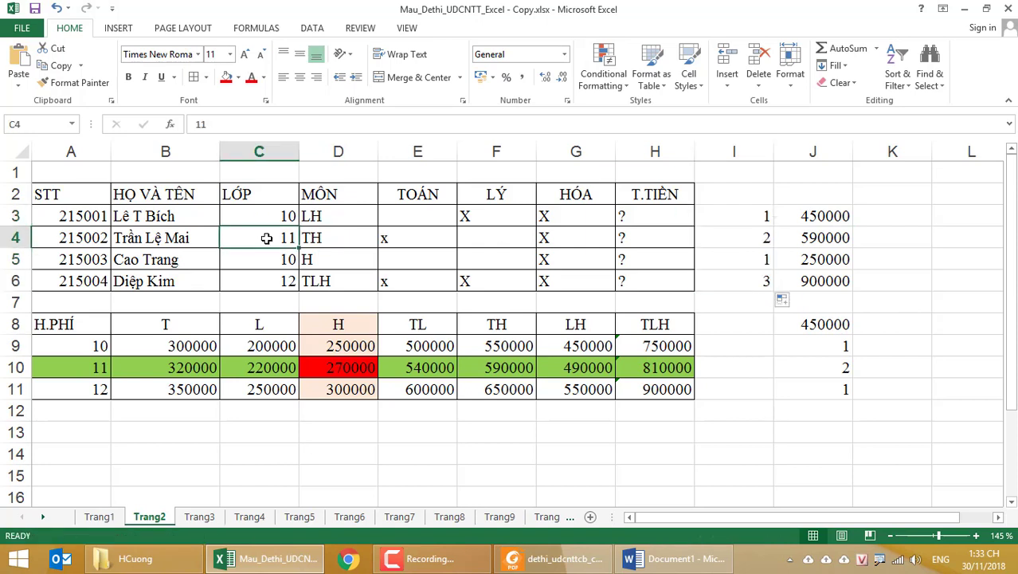
left_click(730, 239)
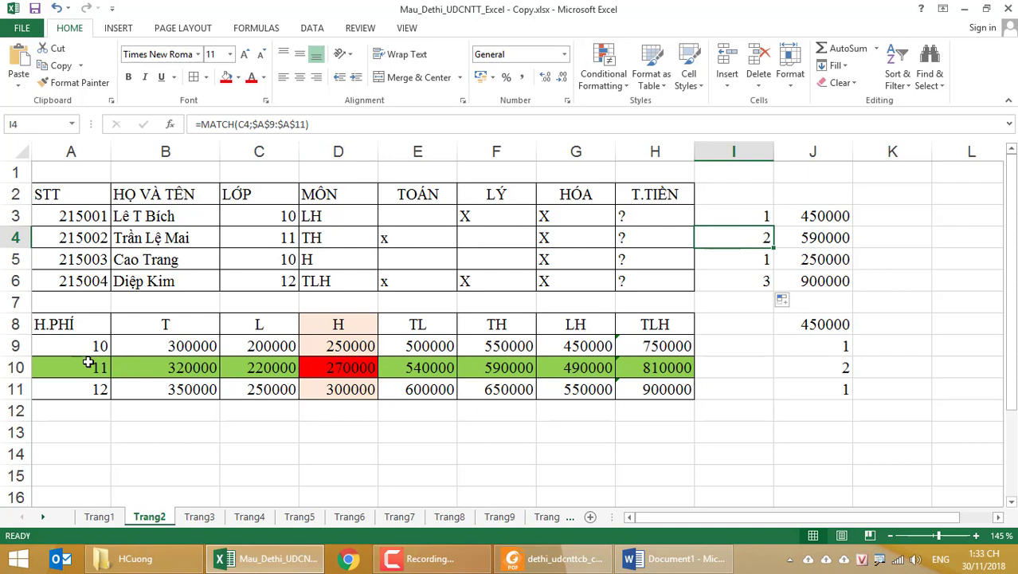
left_click(270, 261)
left_click(727, 255)
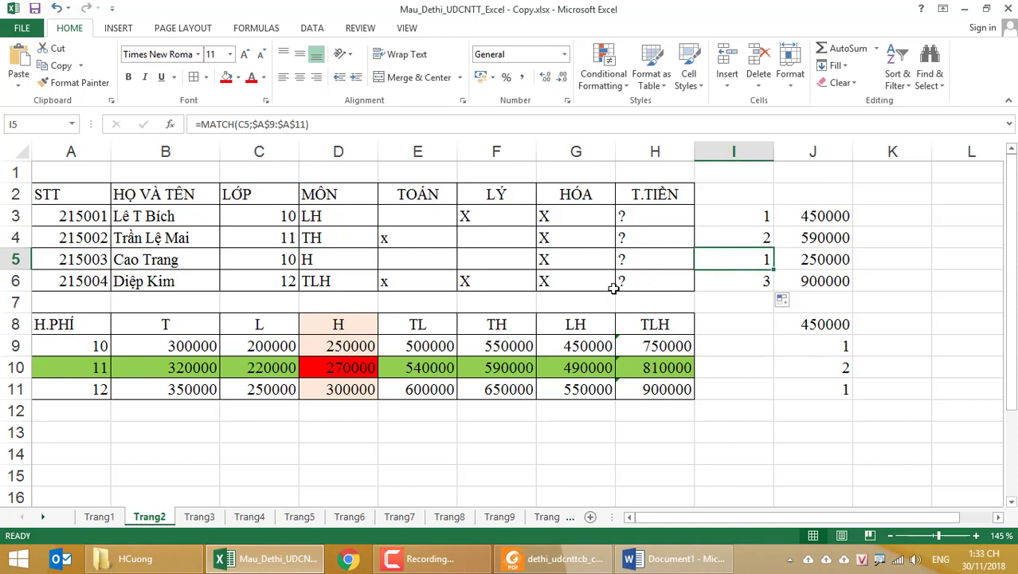
left_click(244, 279)
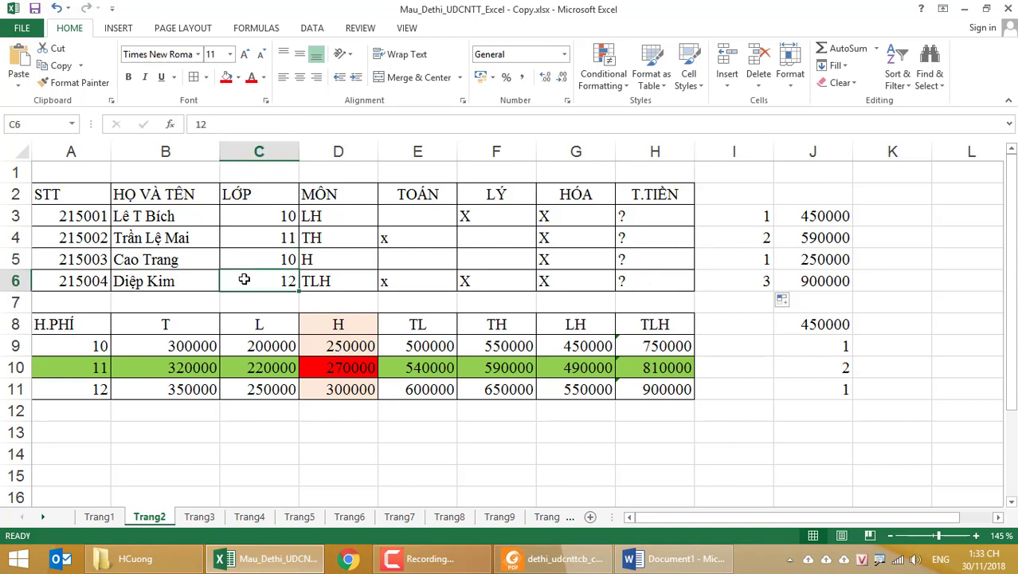
left_click(740, 288)
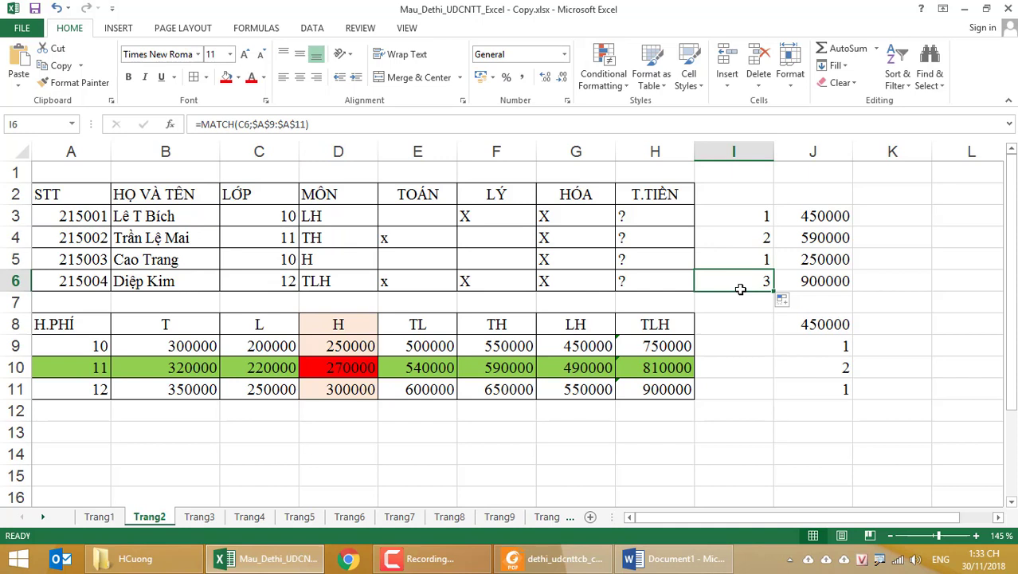
left_click(712, 215)
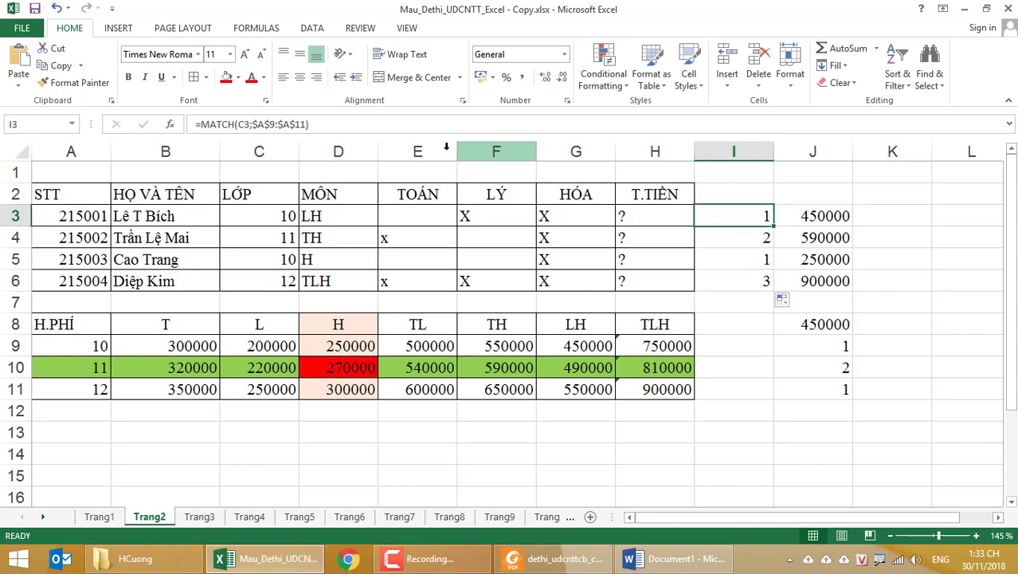
double_click(242, 124)
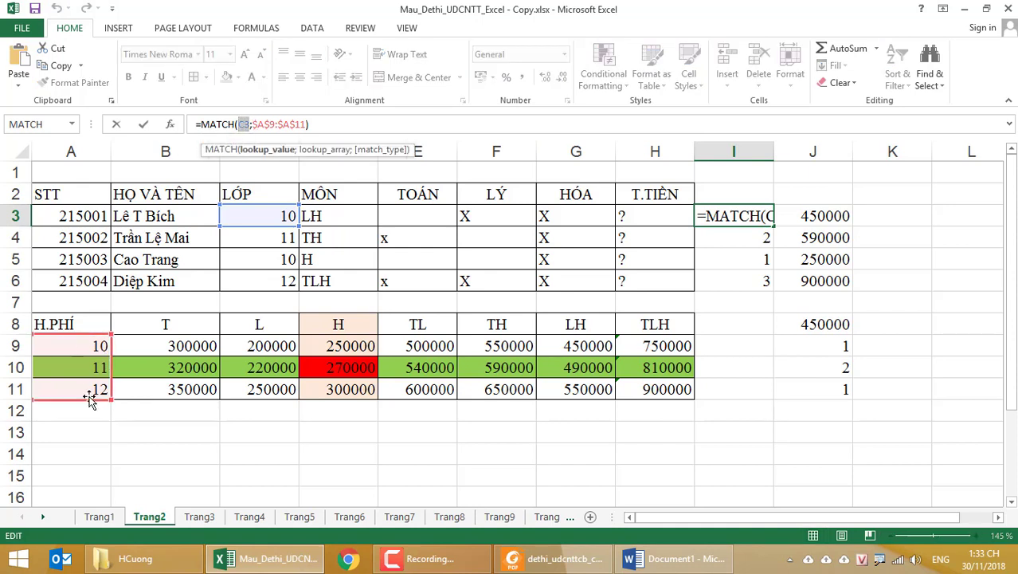
key("Escape")
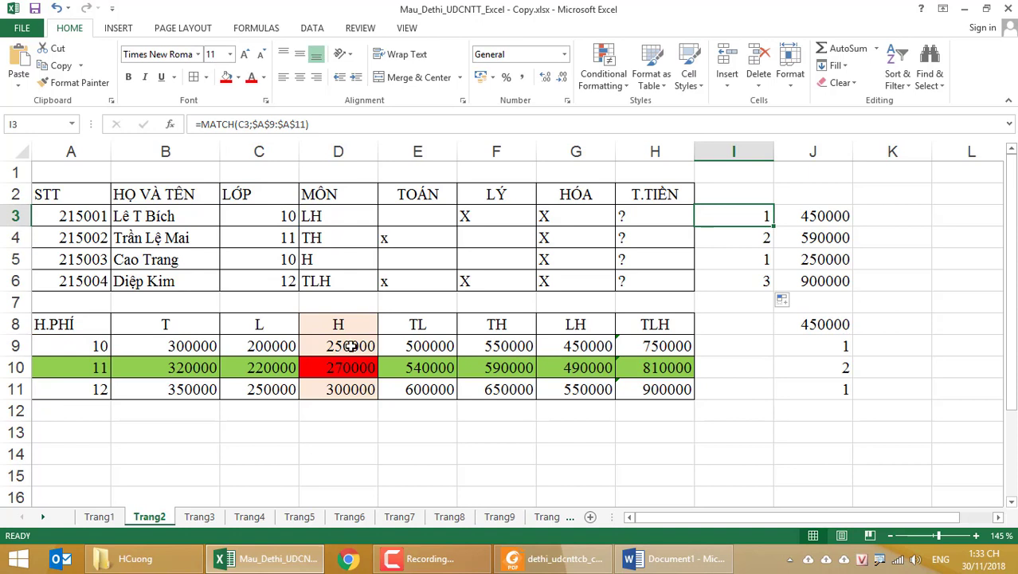
Compare the subject codes in D3:D6 with the fee table's header row B8:H8 and the intersection cell D10.
left_click_drag(312, 219, 315, 273)
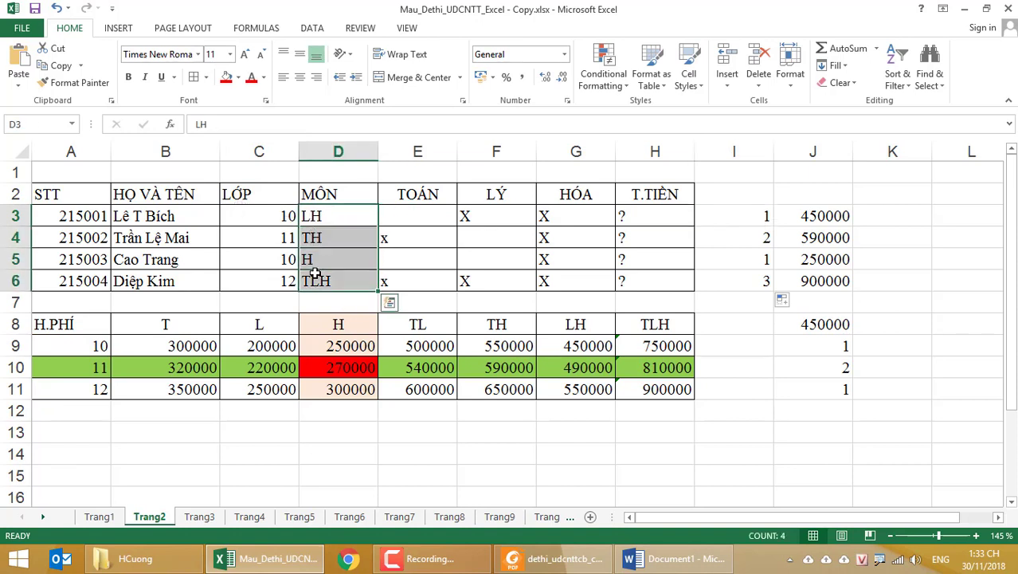
left_click_drag(165, 328, 664, 324)
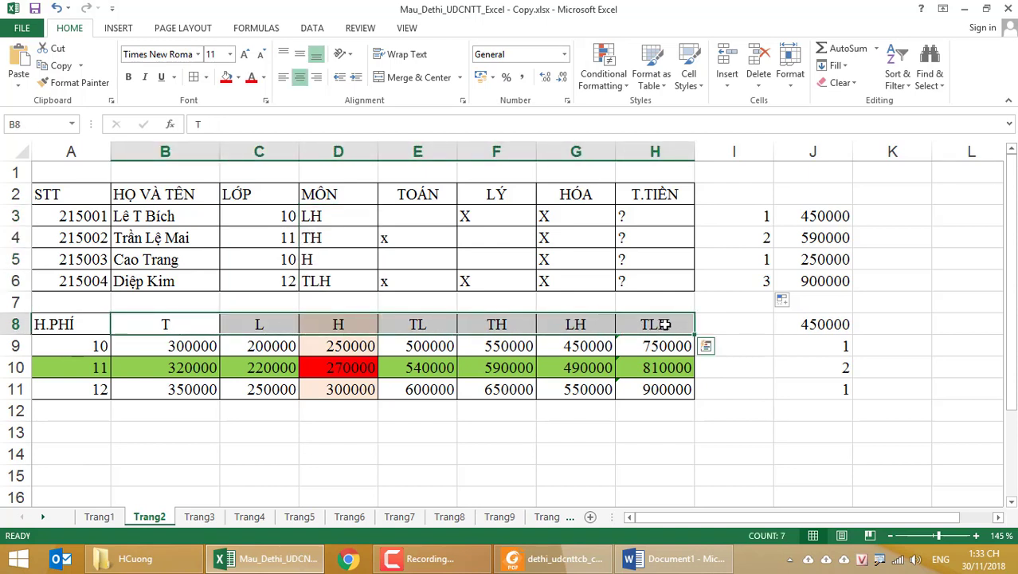
left_click(331, 365)
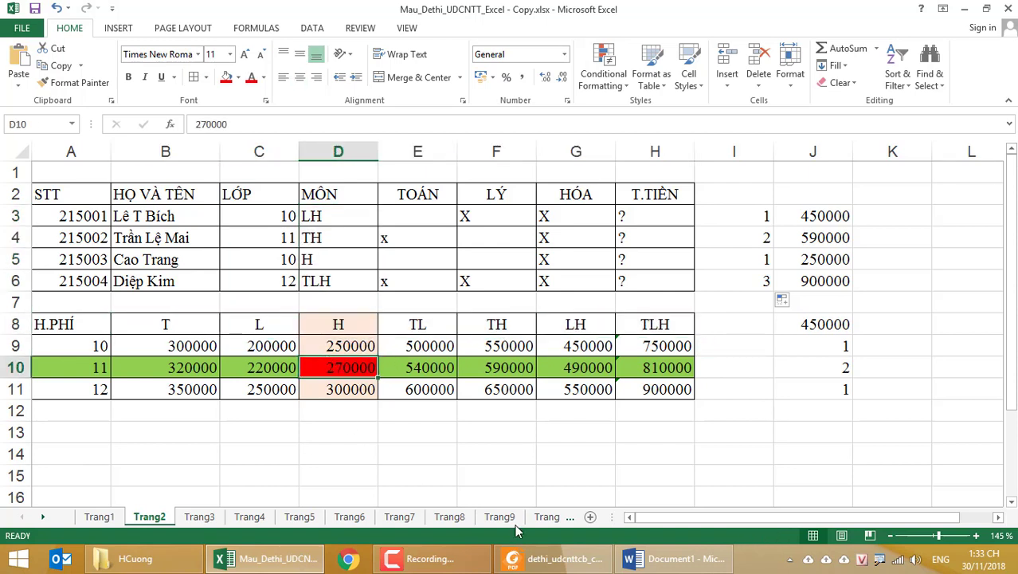
Review the INDEX and MATCH formula in Word, and read the exam questions for H3 and H7 in the Foxit Reader PDF.
left_click(650, 557)
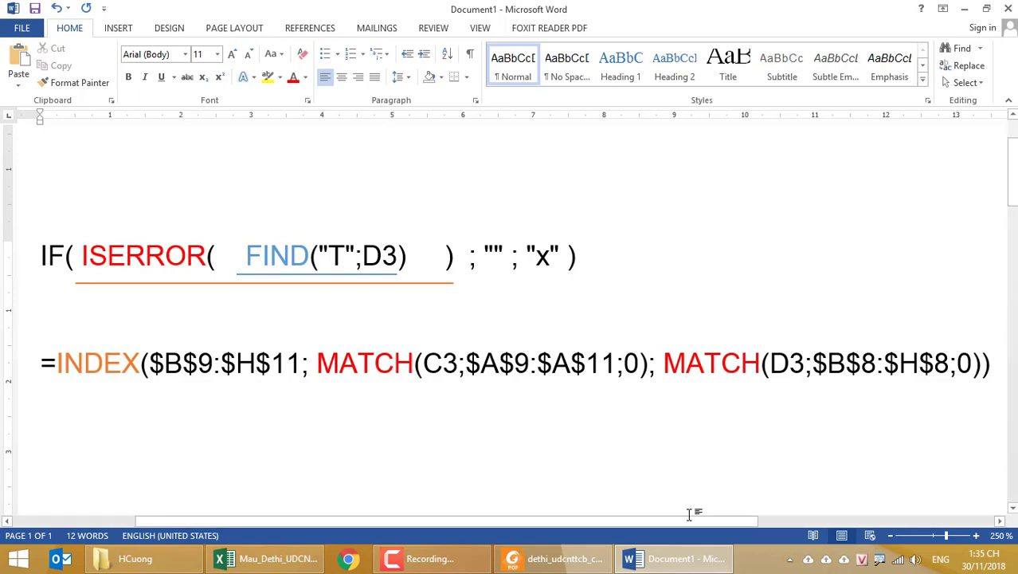
left_click(551, 559)
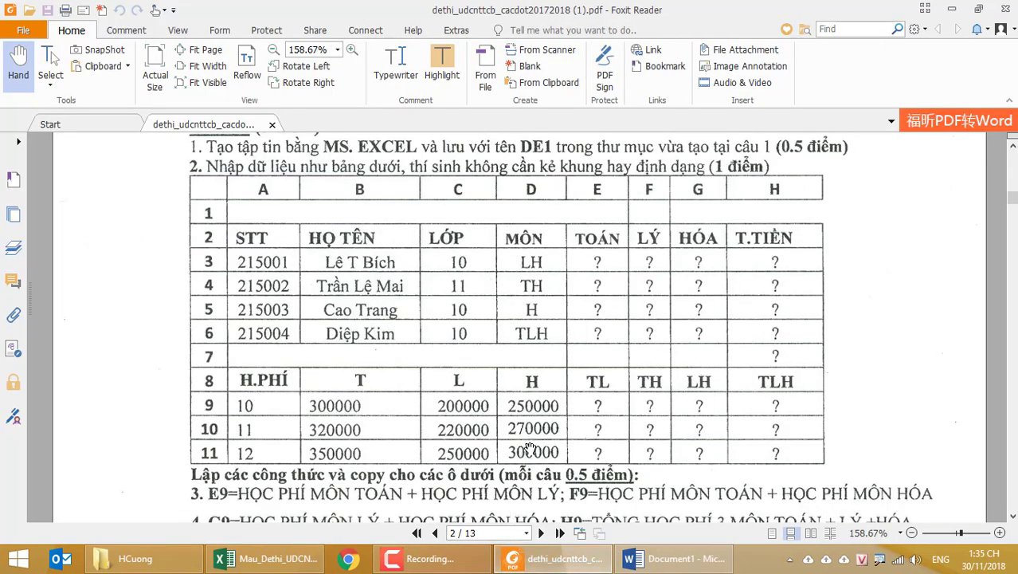
scroll(530, 446, "down", 5)
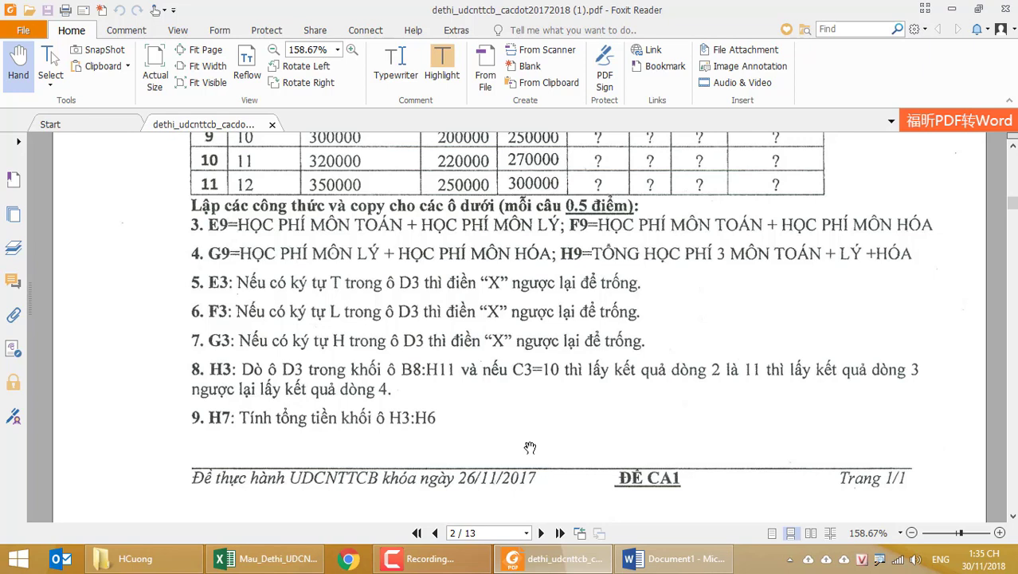
In Excel, copy J3's formula =INDEX($B$9:$H$11;MATCH(C3;$A$9:$A$11;0);MATCH(D3;$B$8:$H$8;0)) into H3 and fill it down to H6.
left_click(267, 557)
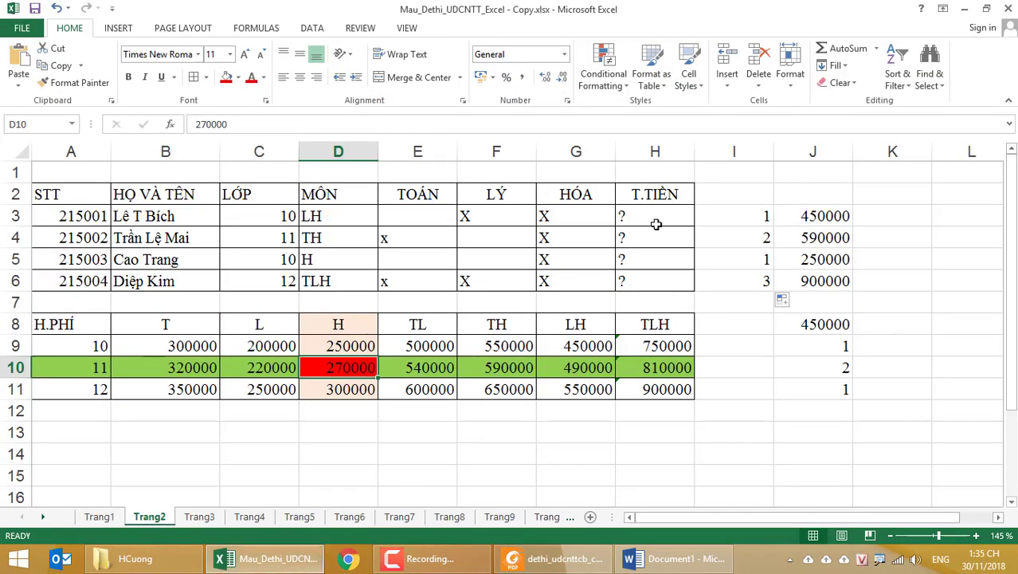
left_click(811, 215)
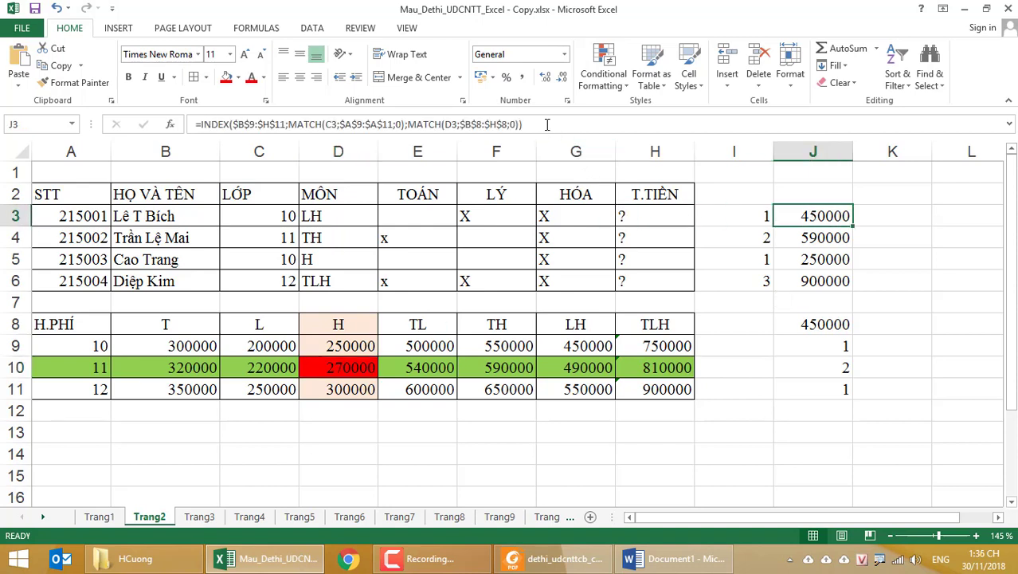
left_click_drag(549, 124, 82, 122)
key("ctrl+c")
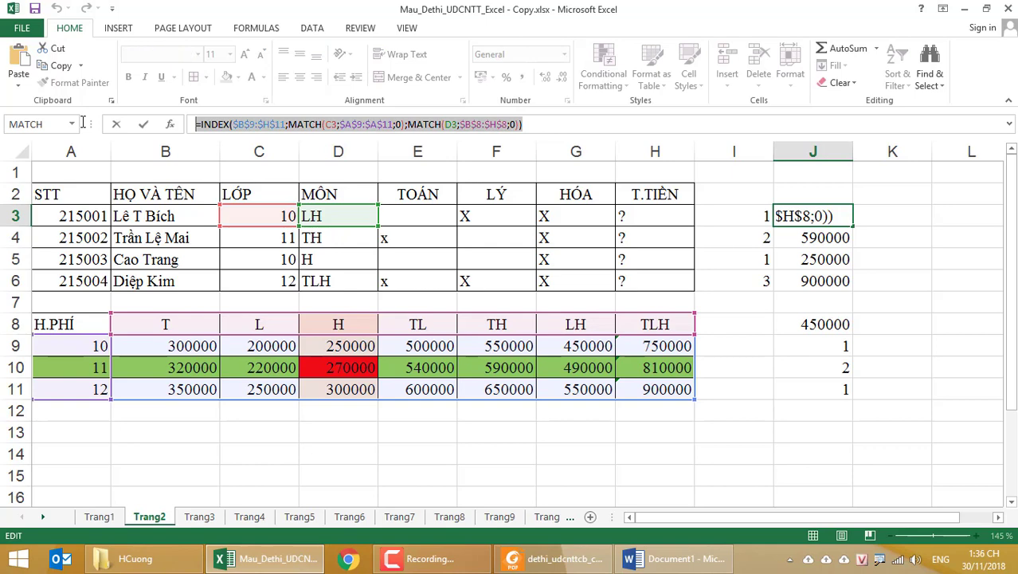
key("Escape")
left_click(677, 217)
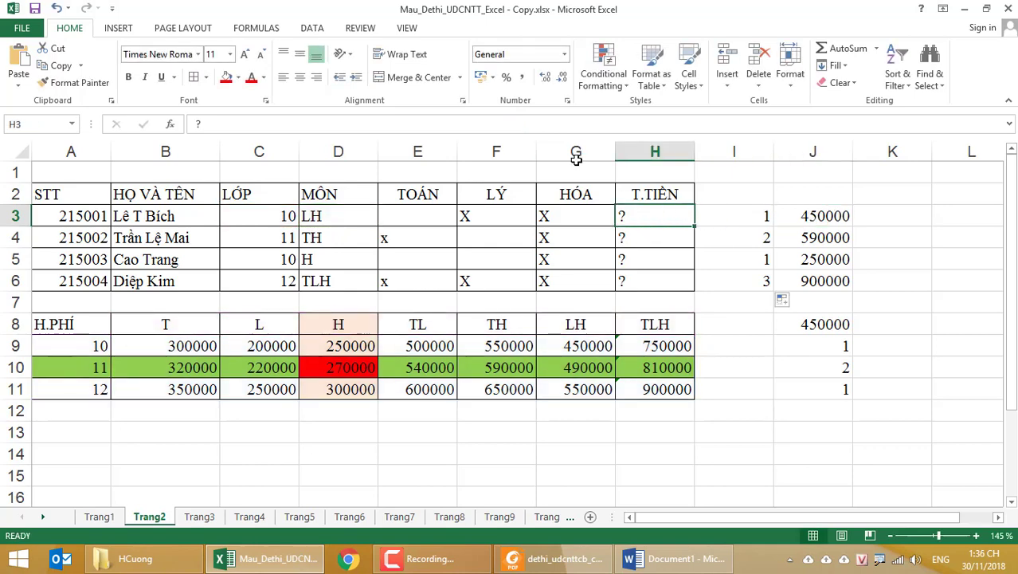
left_click_drag(319, 124, 86, 119)
key("ctrl+v")
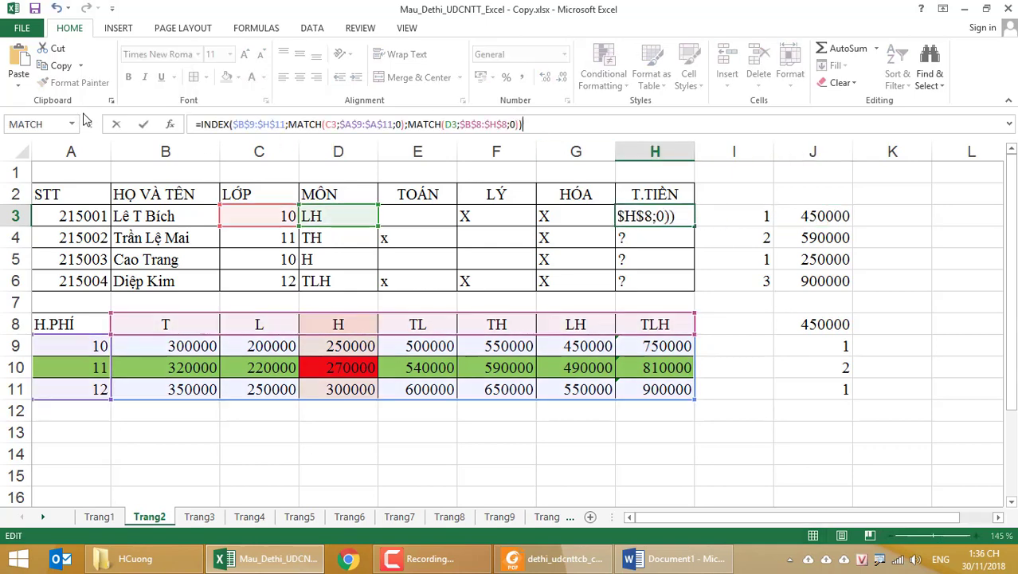
key("Return")
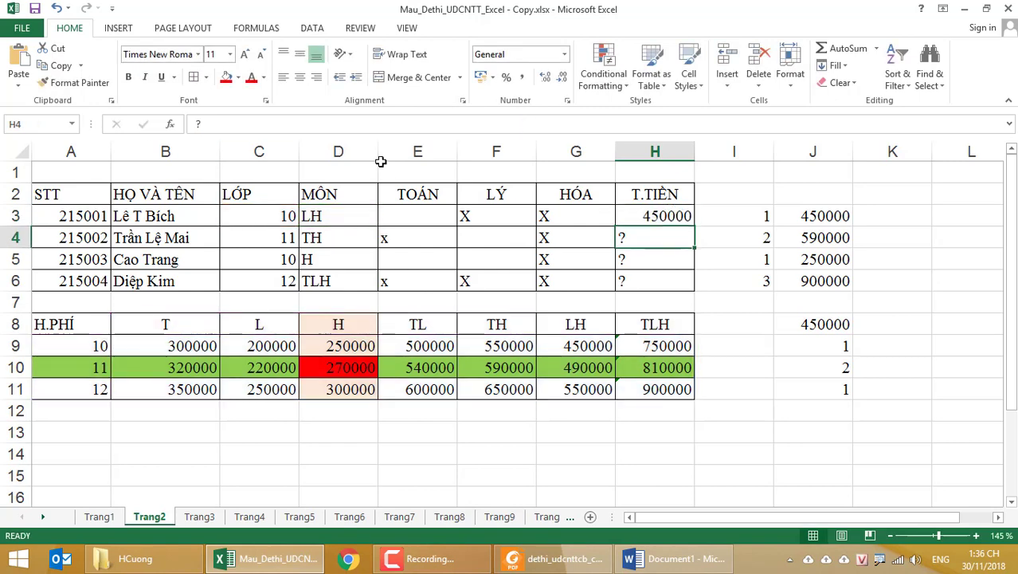
left_click(666, 216)
left_click_drag(694, 227, 687, 290)
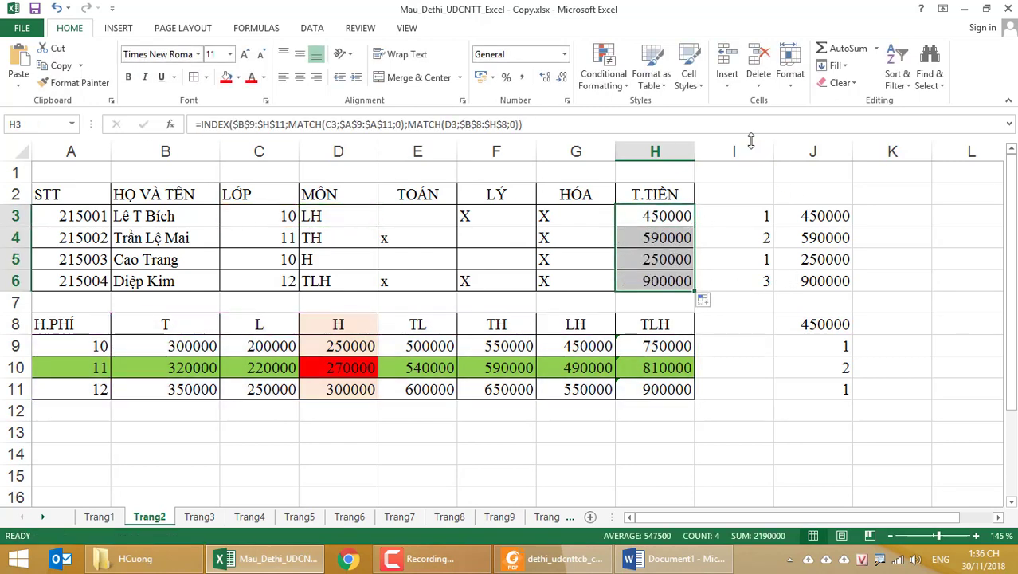
Clear the contents of columns I to K to remove the trial formulas beside the tables.
left_click_drag(737, 151, 892, 154)
key("Delete")
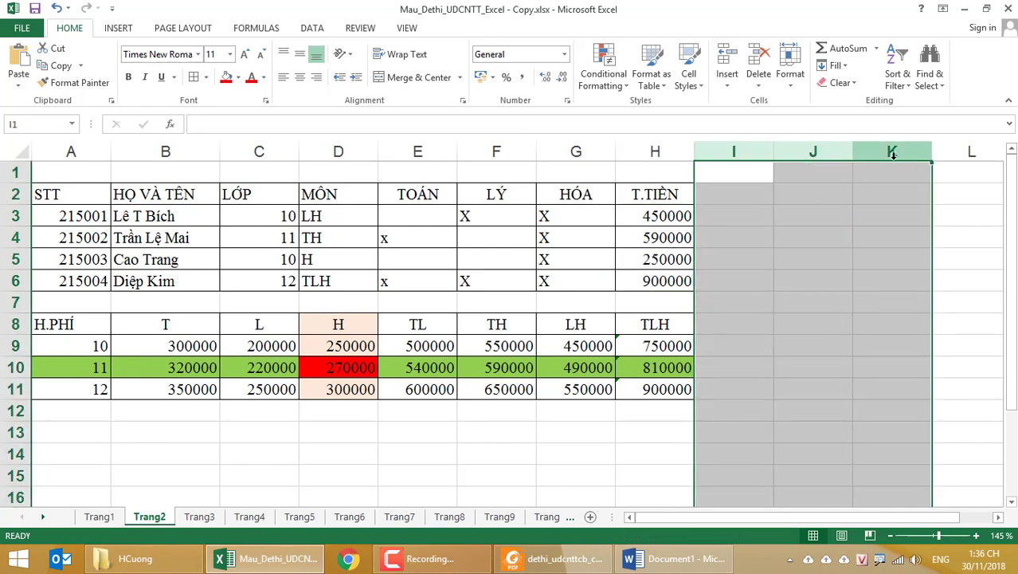
left_click(835, 286)
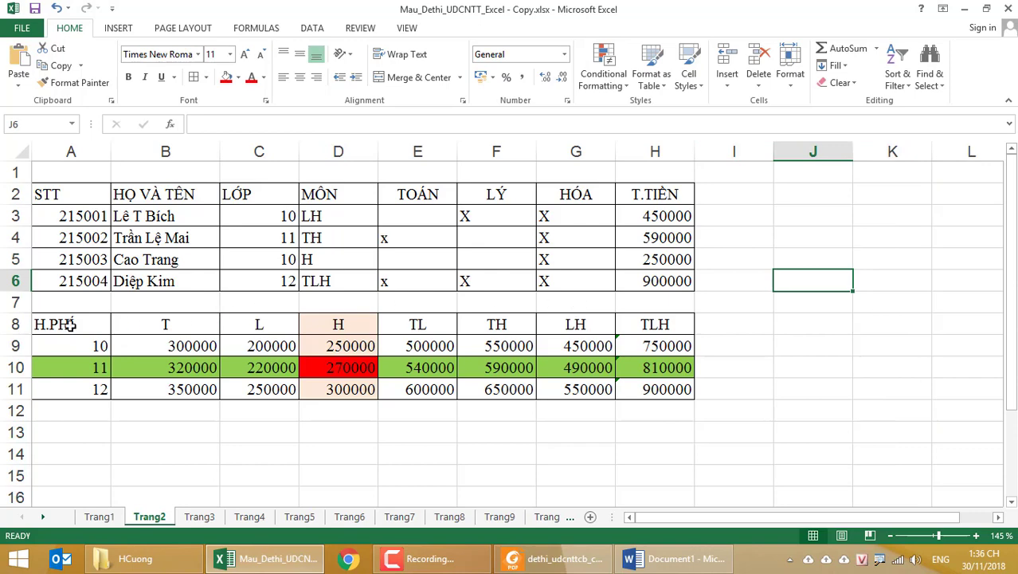
Insert a blank row at row 7 between the two tables and enter the label "Tổng" in G7.
left_click(19, 302)
right_click(19, 302)
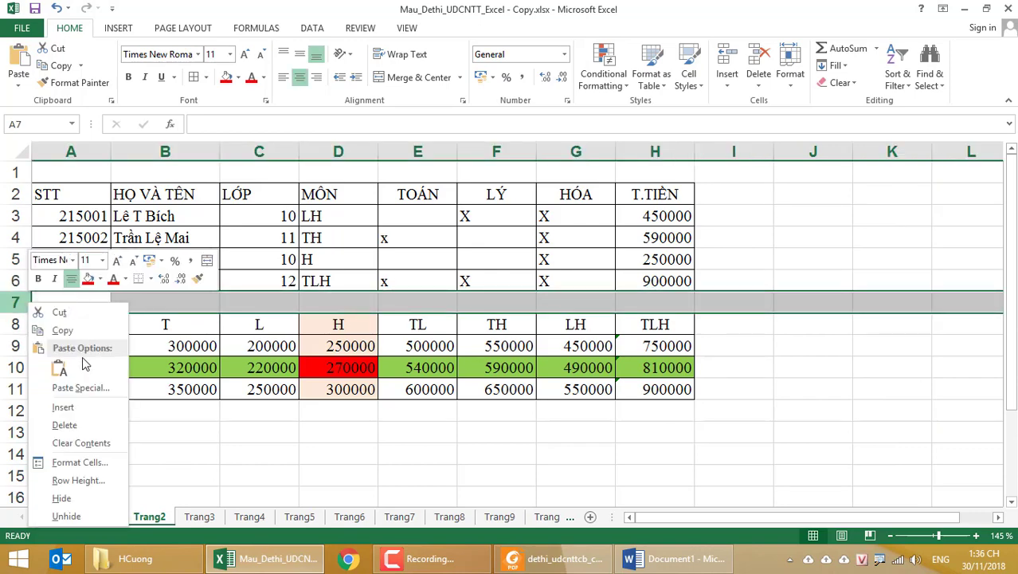
left_click(71, 407)
left_click(655, 302)
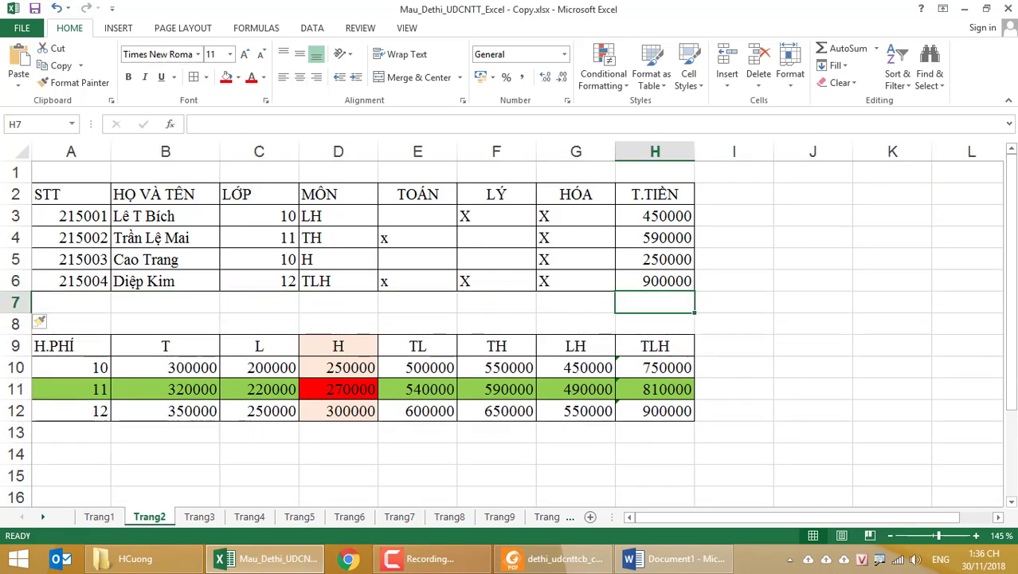
left_click(576, 302)
type("T")
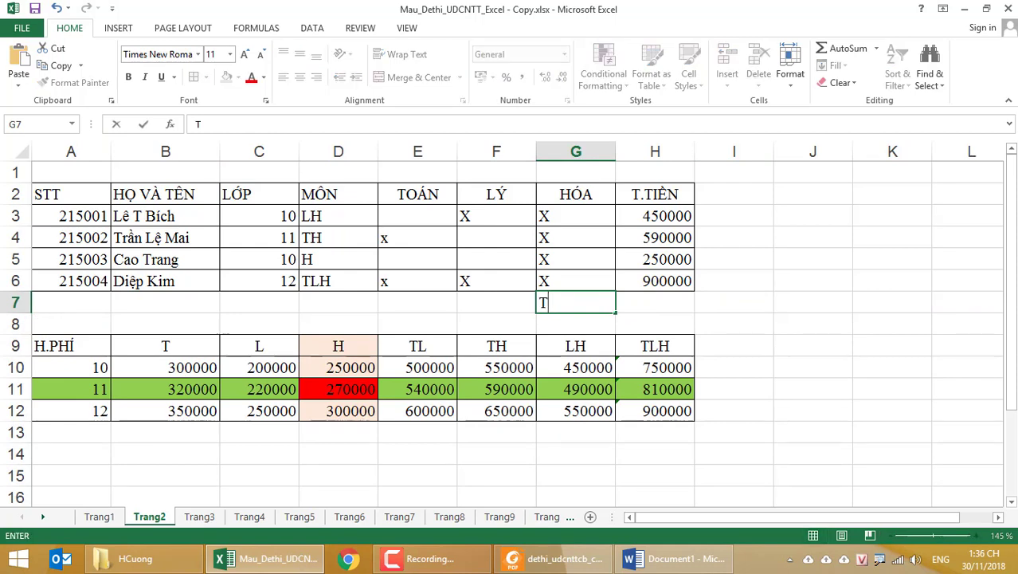
type("ổng")
key("Tab")
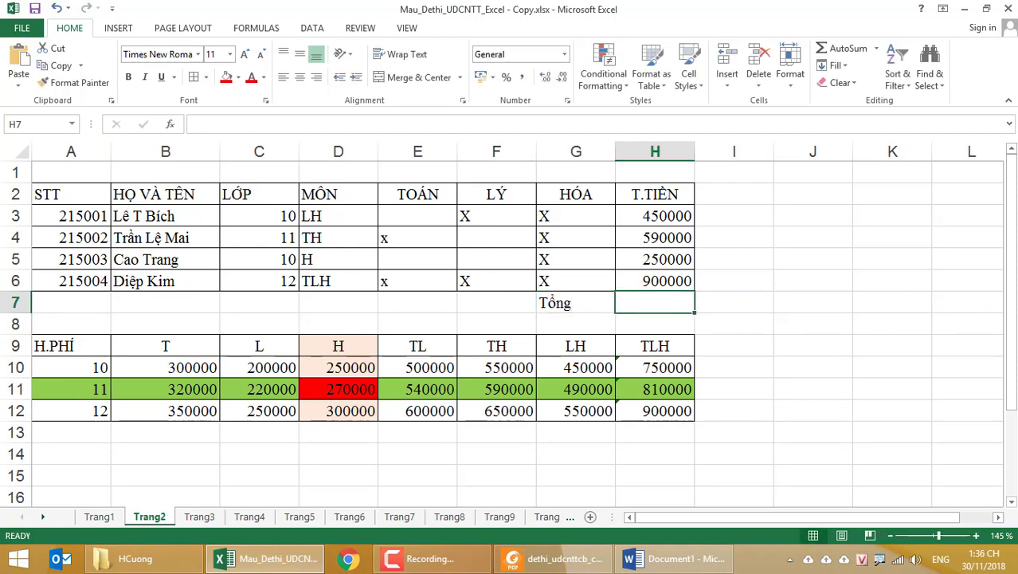
Total the tuition fees in H7 with =SUM(H3:H6) and make G7:H7 bold.
left_click(843, 49)
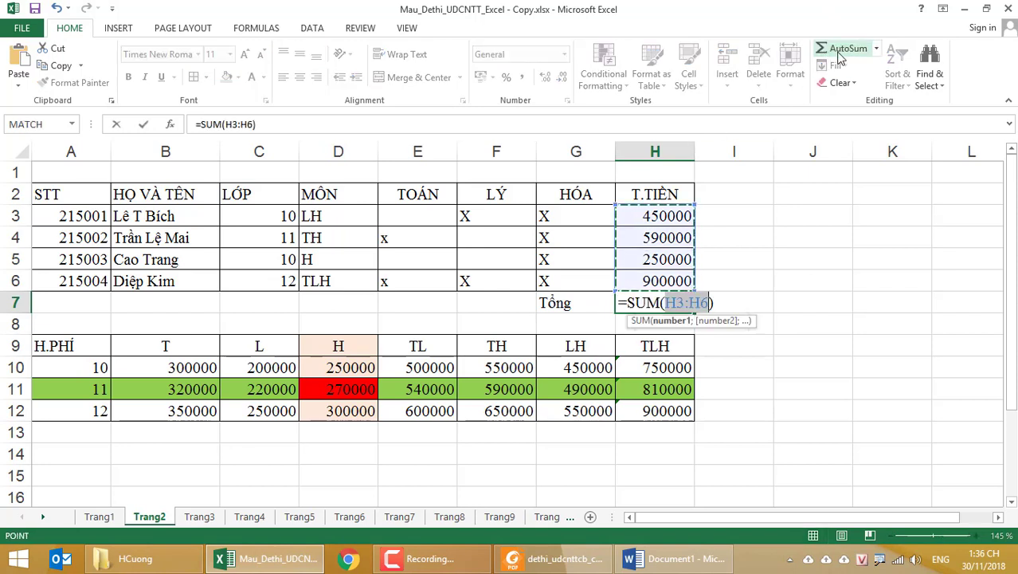
left_click(838, 53)
left_click_drag(558, 302, 655, 305)
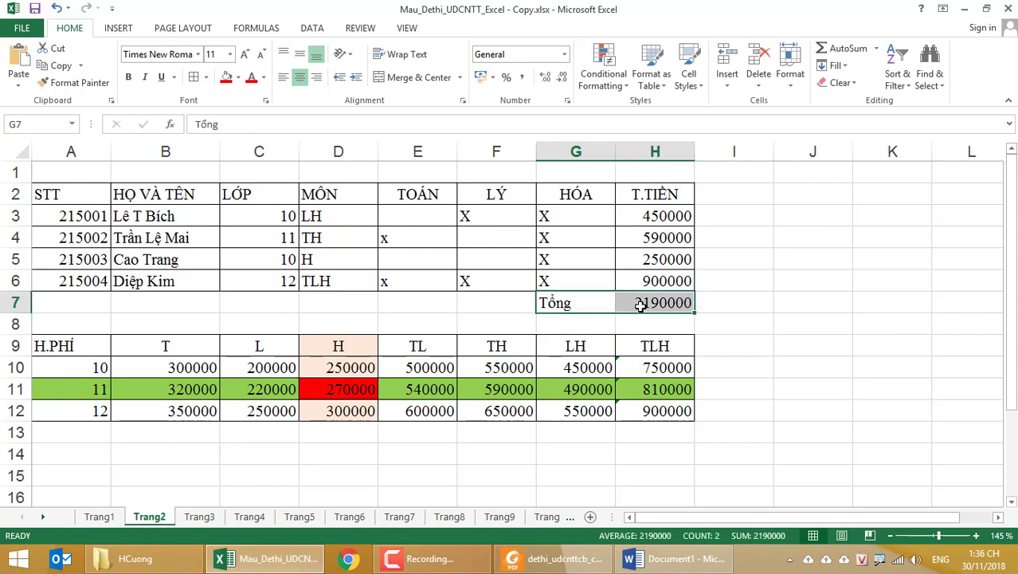
left_click(129, 77)
left_click(796, 291)
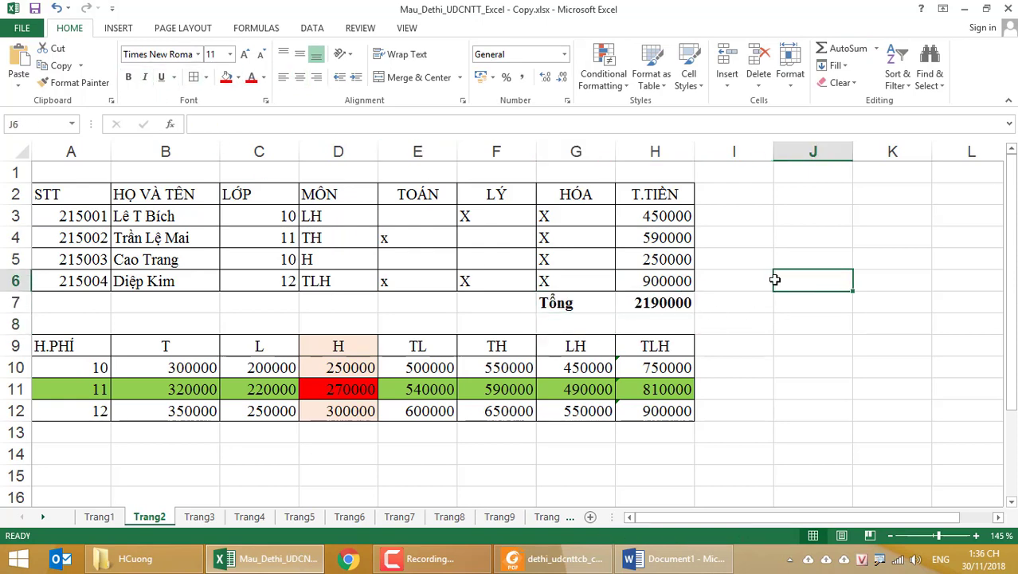
Widen column H slightly and apply the Currency number format to H3:H7.
left_click_drag(694, 151, 721, 151)
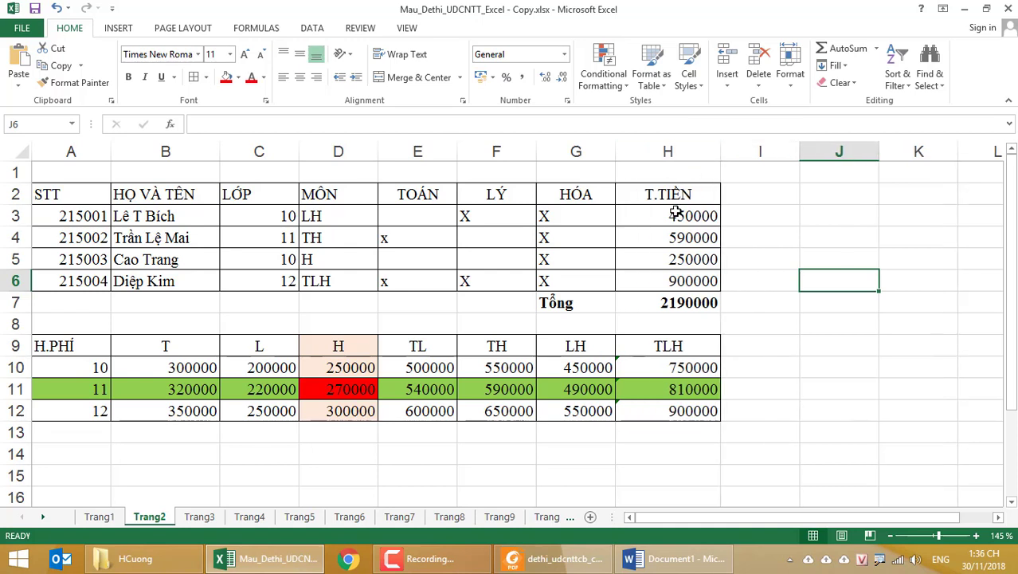
left_click_drag(678, 211, 688, 301)
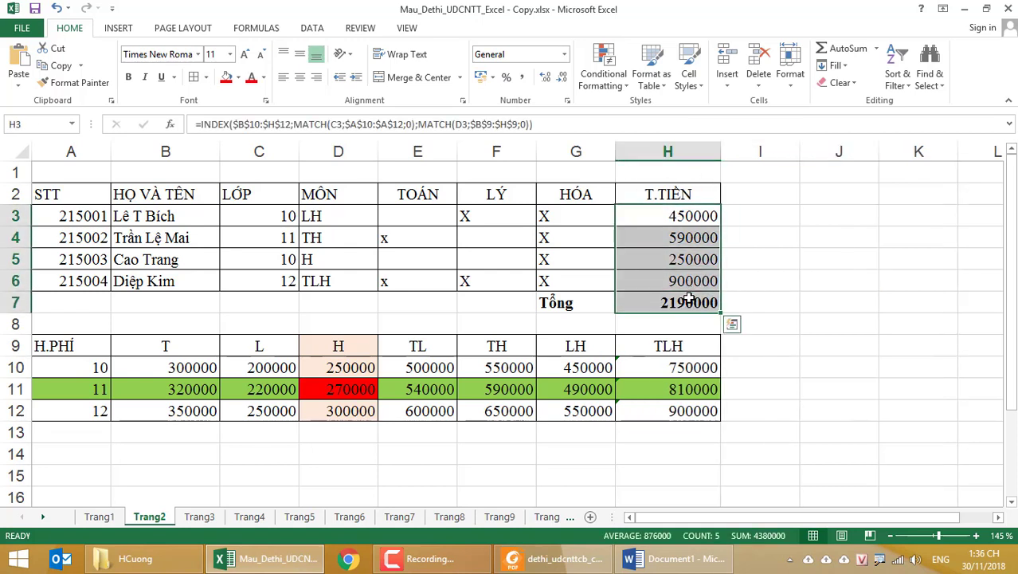
left_click(563, 54)
left_click(564, 56)
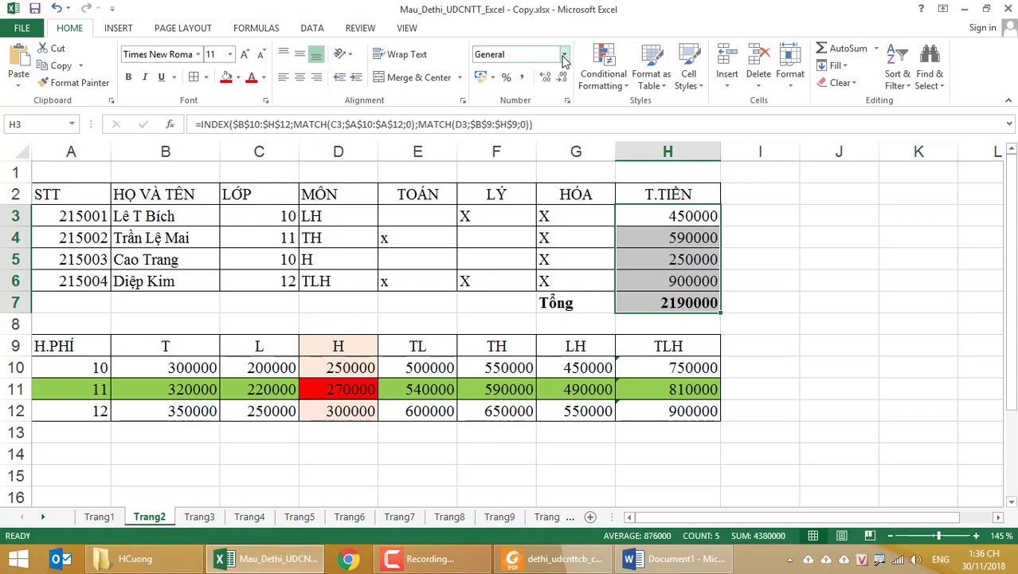
left_click(564, 55)
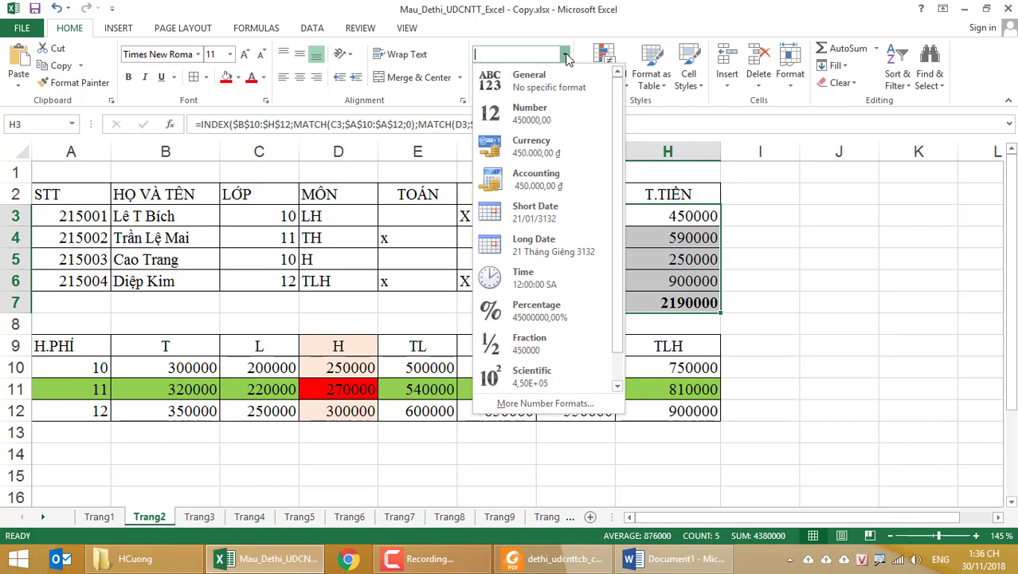
left_click(557, 162)
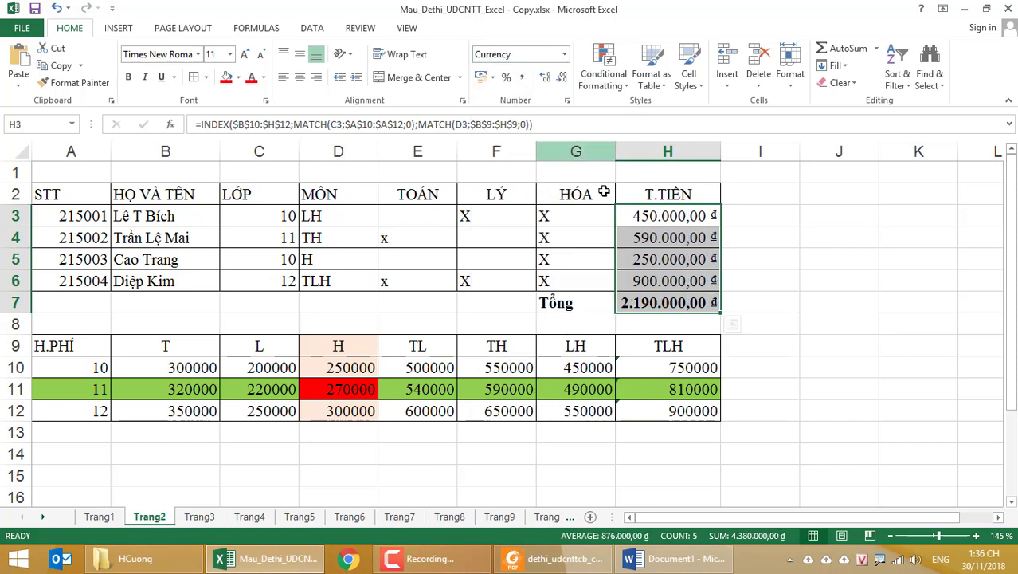
left_click(747, 229)
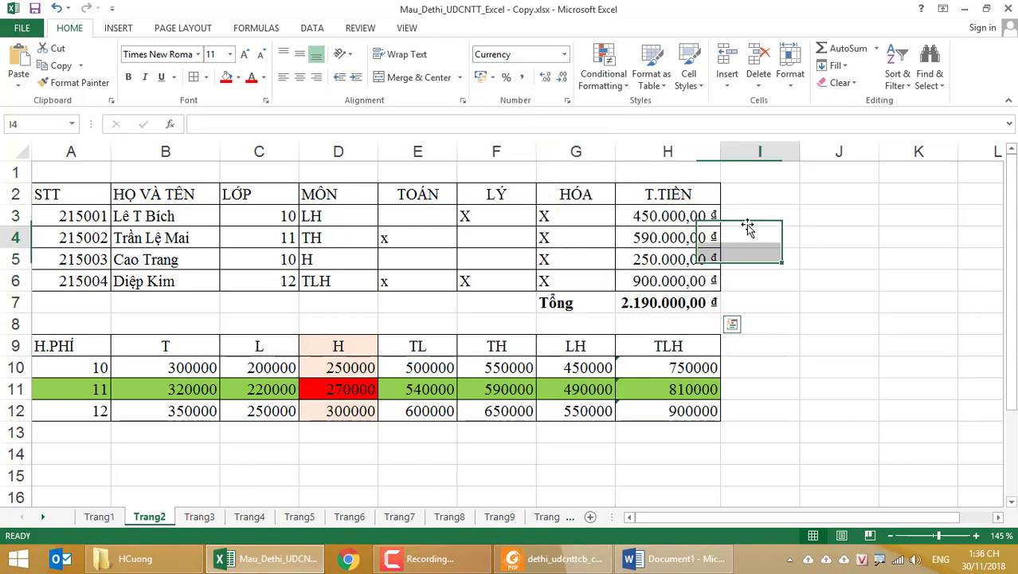
Open the detailed cell format settings for the T.TIỀN amounts in H3:H7.
left_click(693, 216)
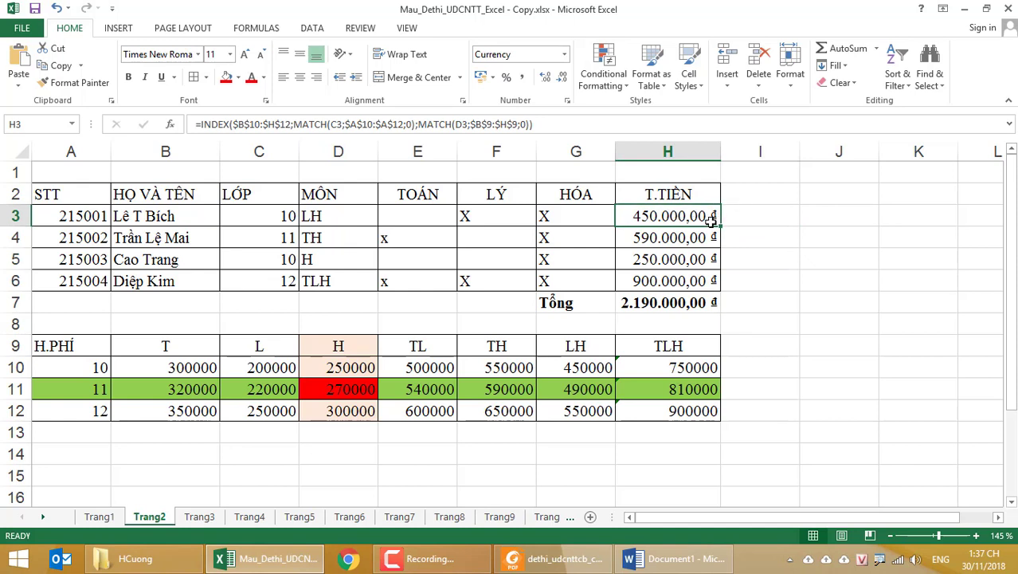
left_click_drag(677, 217, 663, 301)
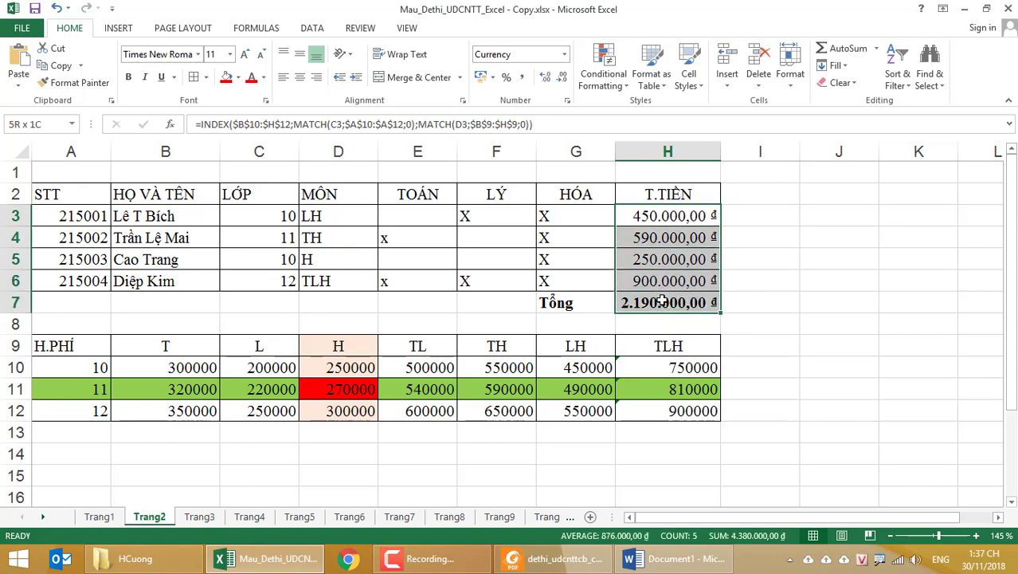
right_click(655, 247)
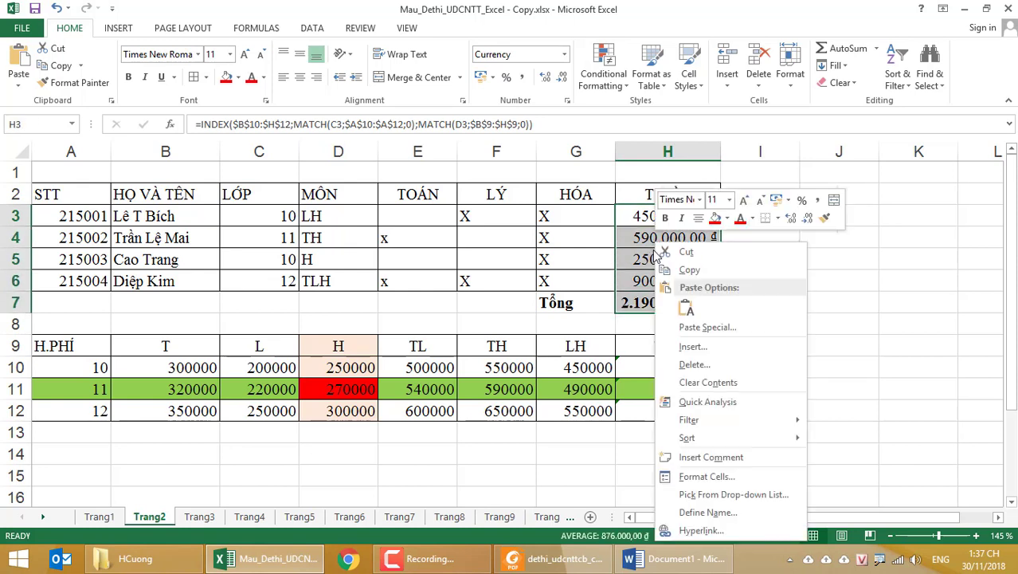
left_click(707, 476)
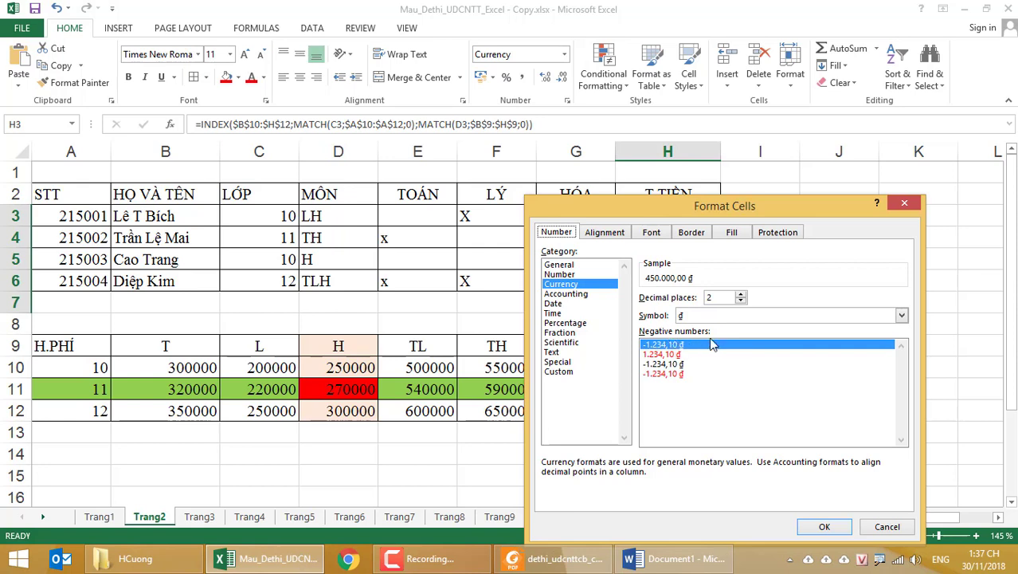
Try to apply the custom number format #.##0,00 VND in place of the đồng symbol.
left_click(559, 371)
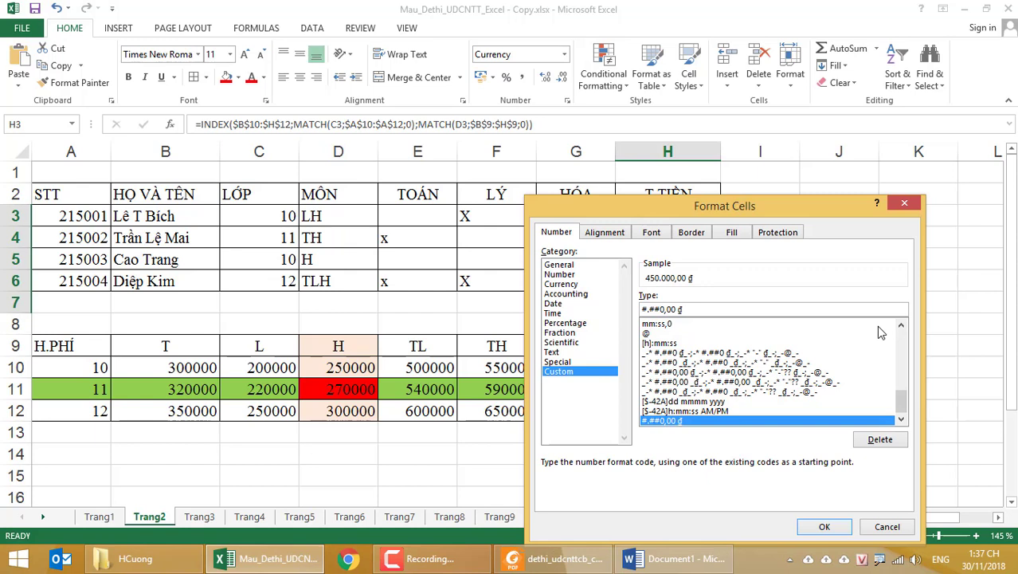
key("BackSpace")
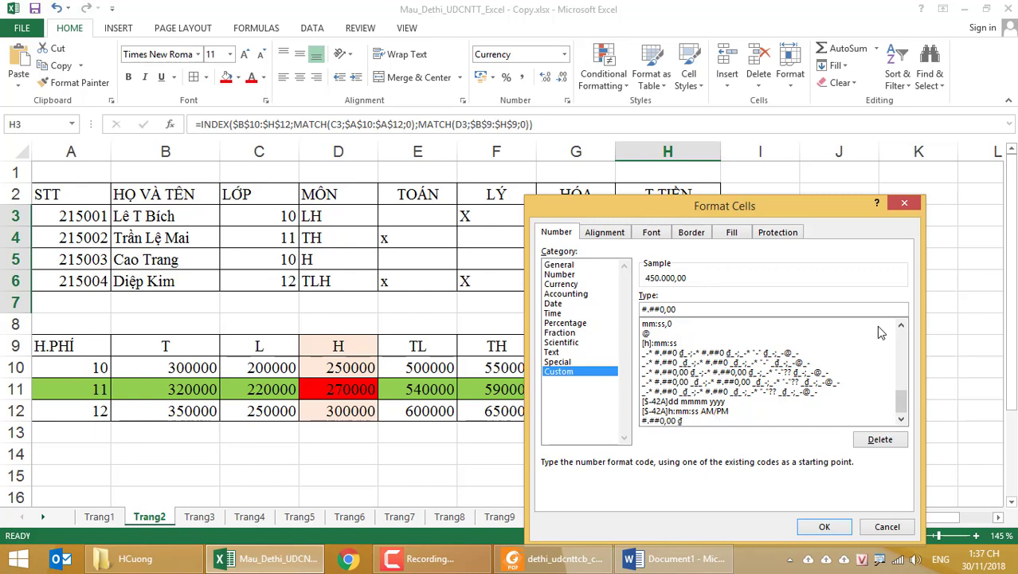
type("N")
key("BackSpace")
type("VNM")
type("D")
left_click(829, 532)
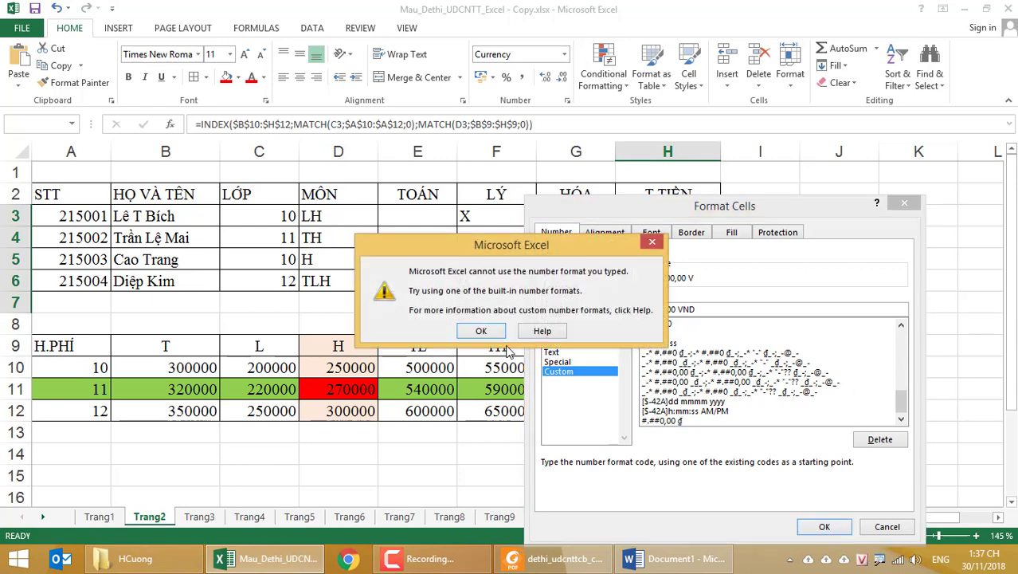
left_click(481, 333)
Try the custom number format with the currency code in brackets, #.##0,00 [VND].
left_click(678, 309)
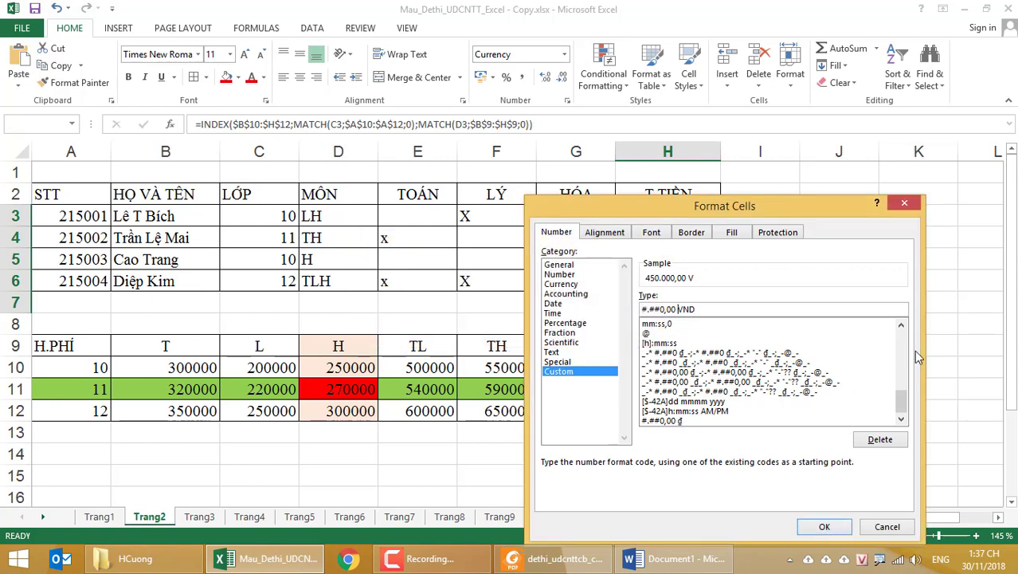
type("đ")
left_click(826, 527)
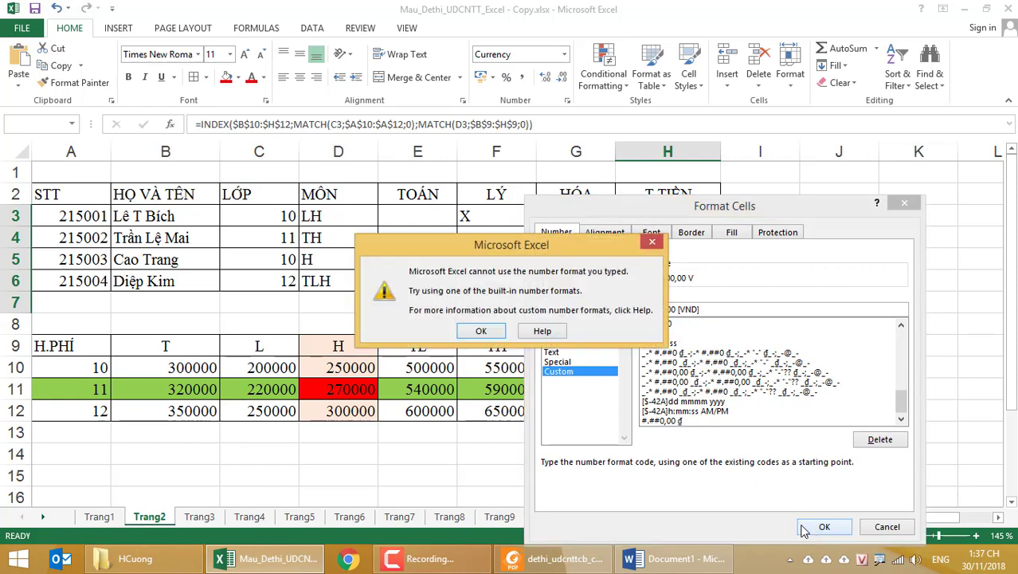
left_click(480, 329)
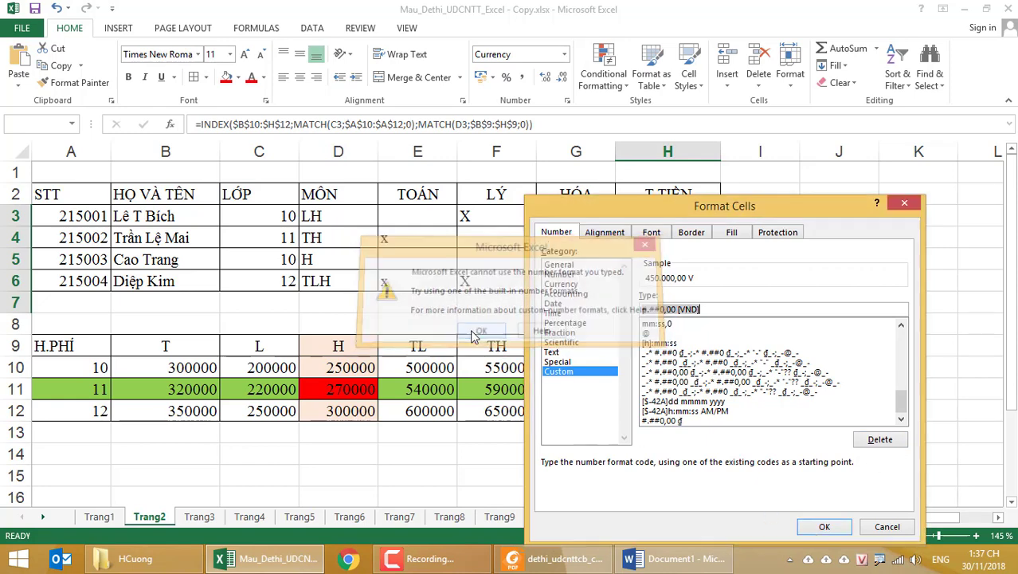
Try the custom number format with a dollar sign before the bracketed code, #.##0,00 $[VND].
left_click(677, 309)
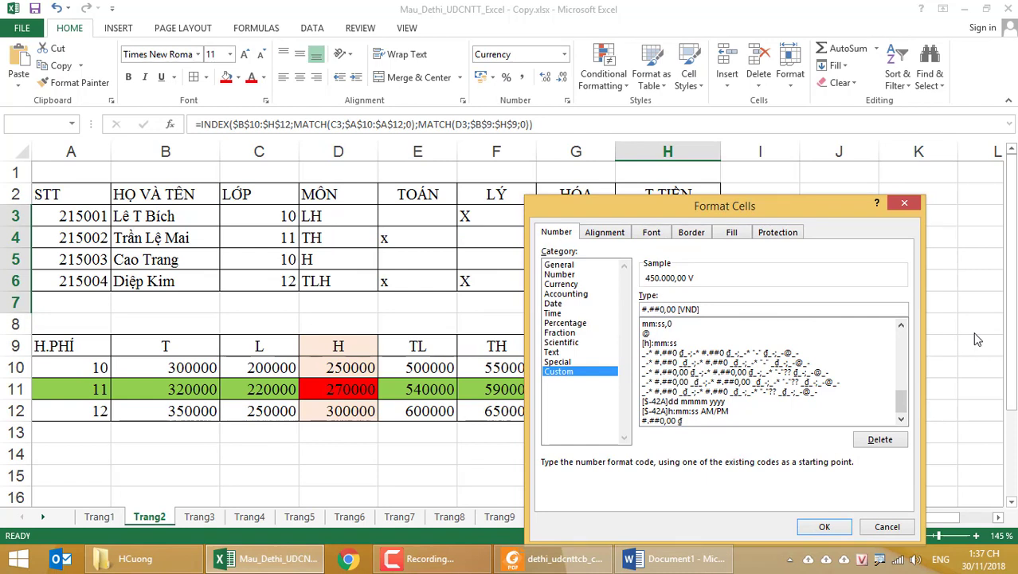
type("$")
key("Return")
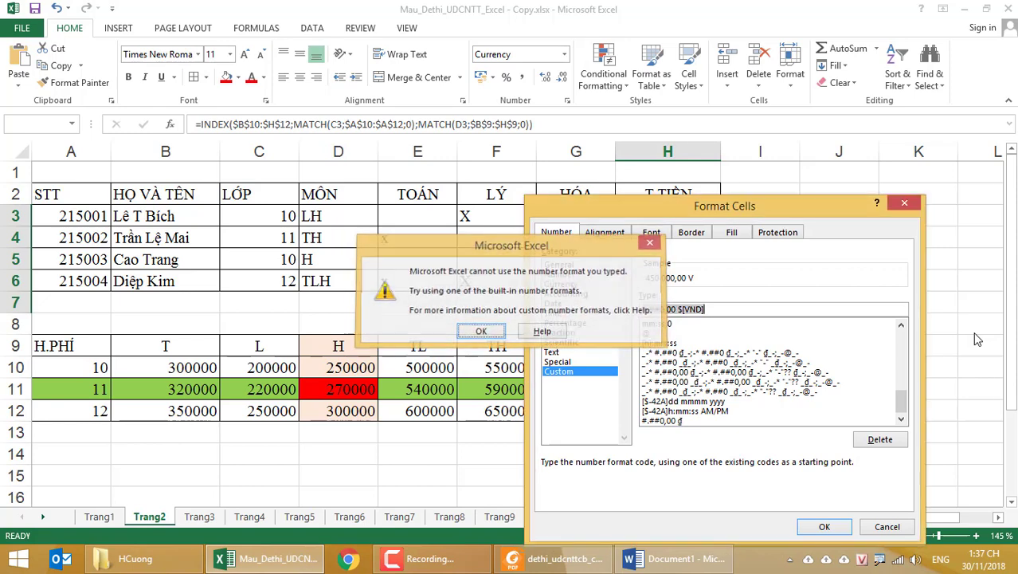
key("Return")
Try moving the dollar sign to the start of the custom number format, $#.##0,00 [VND].
key("End")
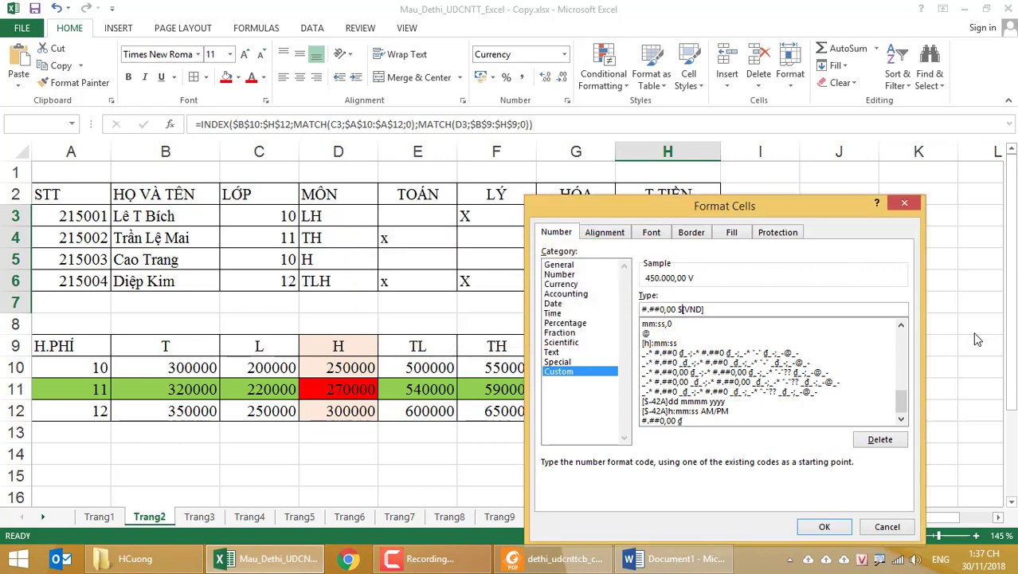
key("Left")
key("Left")
key("Left")
key("Left")
key("Left")
key("BackSpace")
key("Home")
type("$")
key("Return")
key("Return")
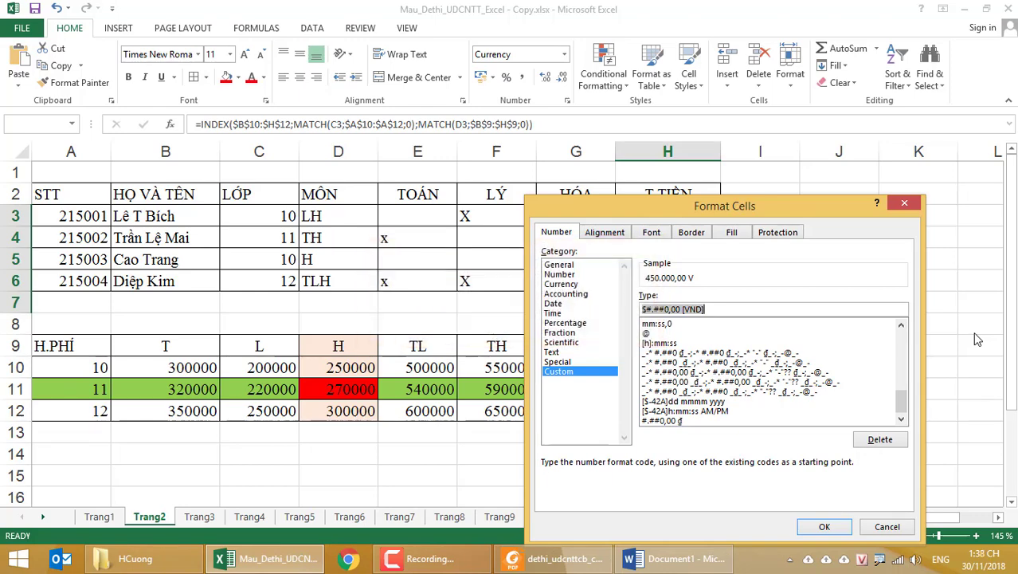
Try to apply the Currency format with the VND symbol to the T.TIỀN amounts and the Tổng cell.
left_click(561, 283)
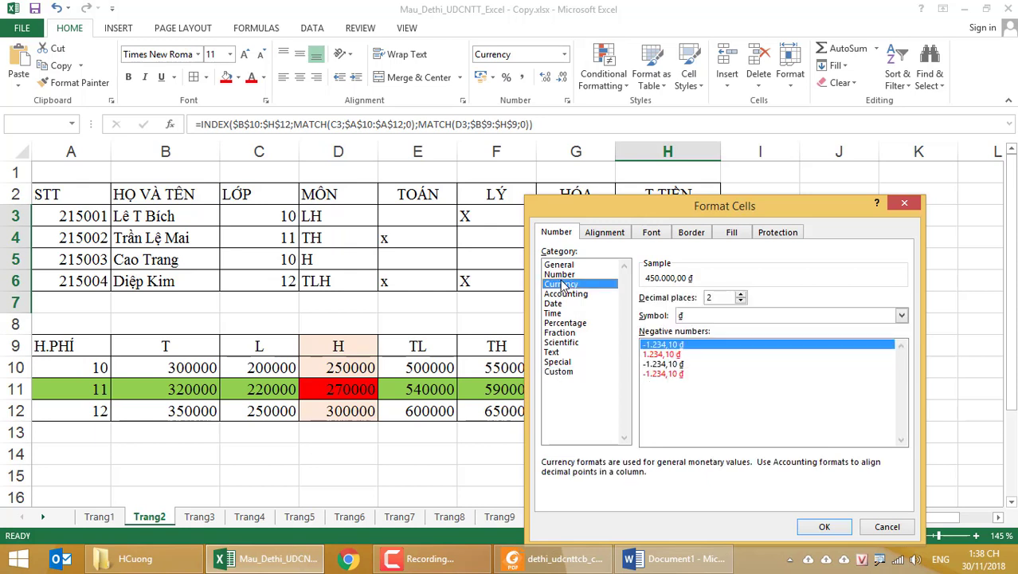
left_click(737, 316)
scroll(735, 322, "down", 10)
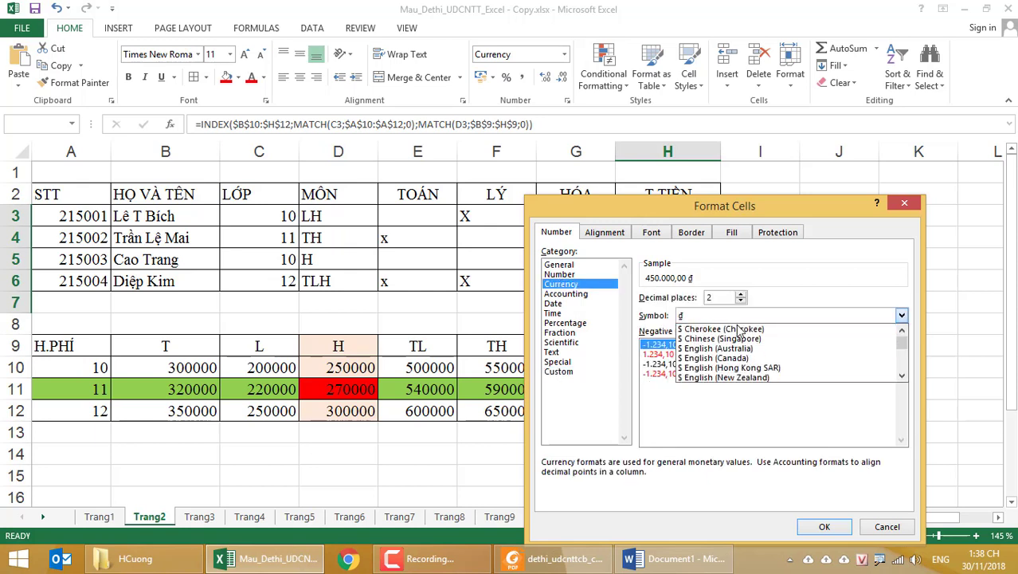
scroll(737, 332, "down", 15)
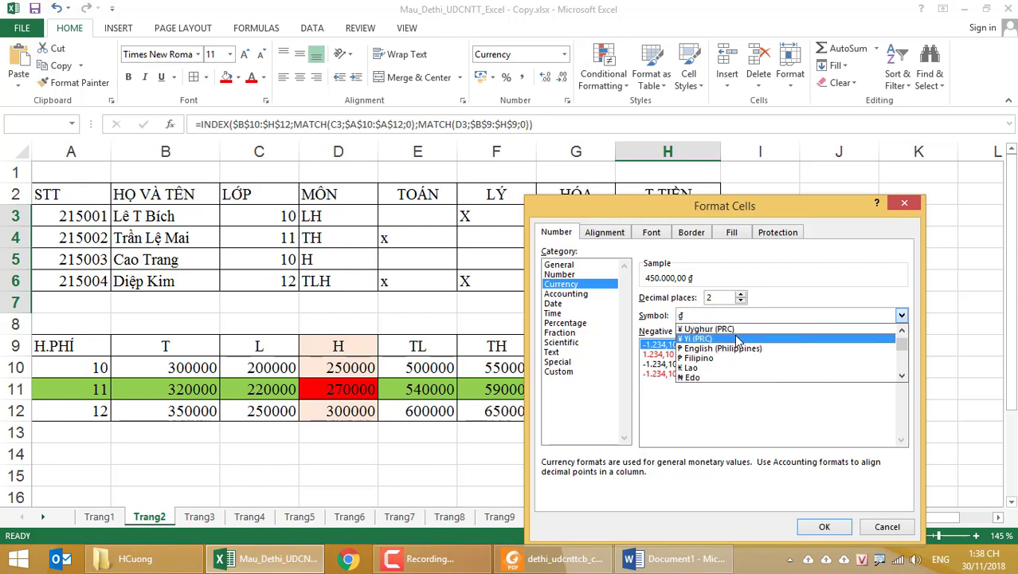
scroll(914, 368, "down", 15)
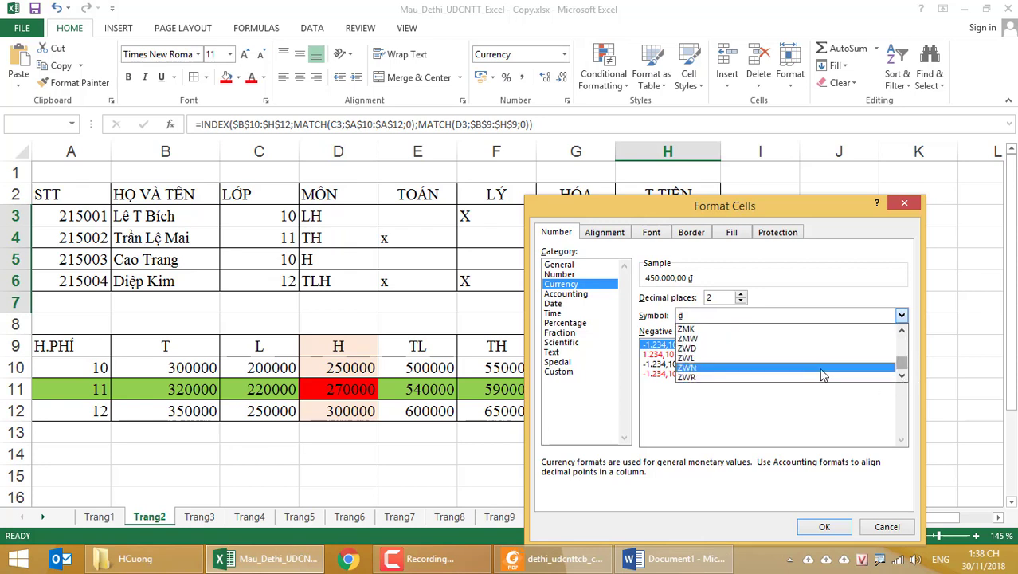
scroll(814, 368, "up", 1)
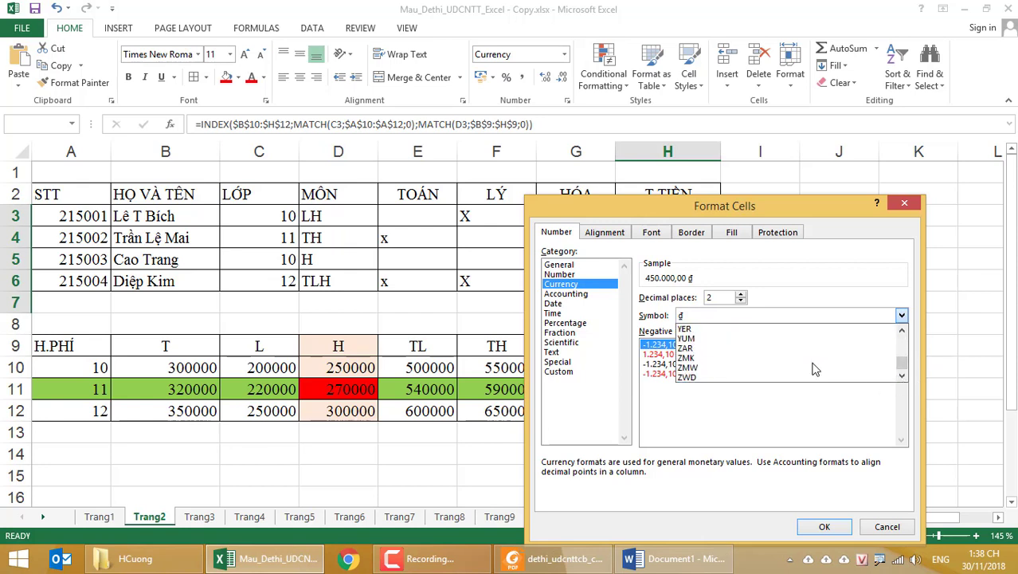
scroll(804, 367, "up", 3)
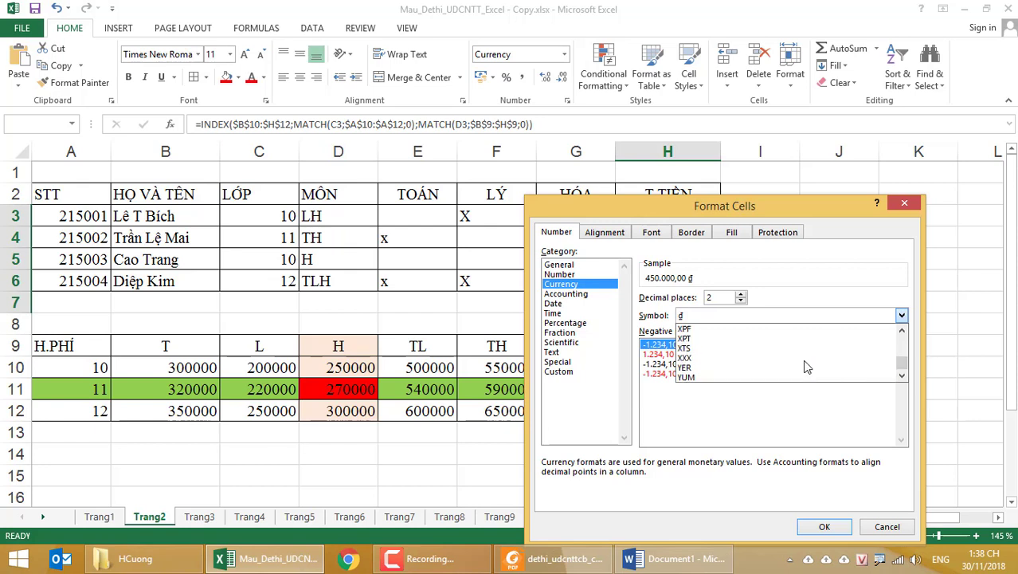
scroll(805, 367, "up", 2)
scroll(805, 364, "up", 1)
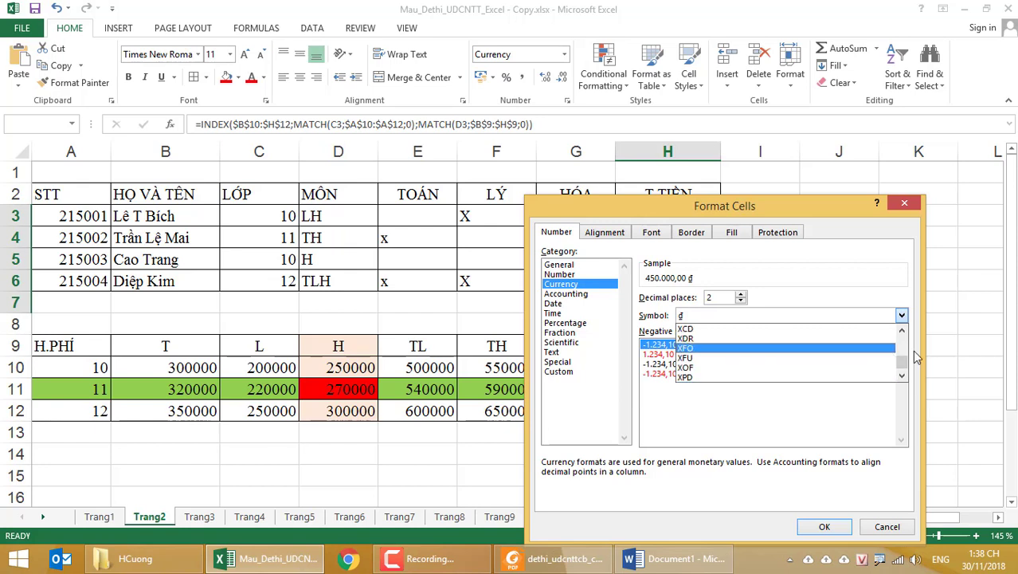
scroll(905, 353, "up", 1)
mouse_move(905, 353)
left_mouse_down()
mouse_move(903, 403)
mouse_move(907, 362)
left_mouse_up()
left_click(905, 345)
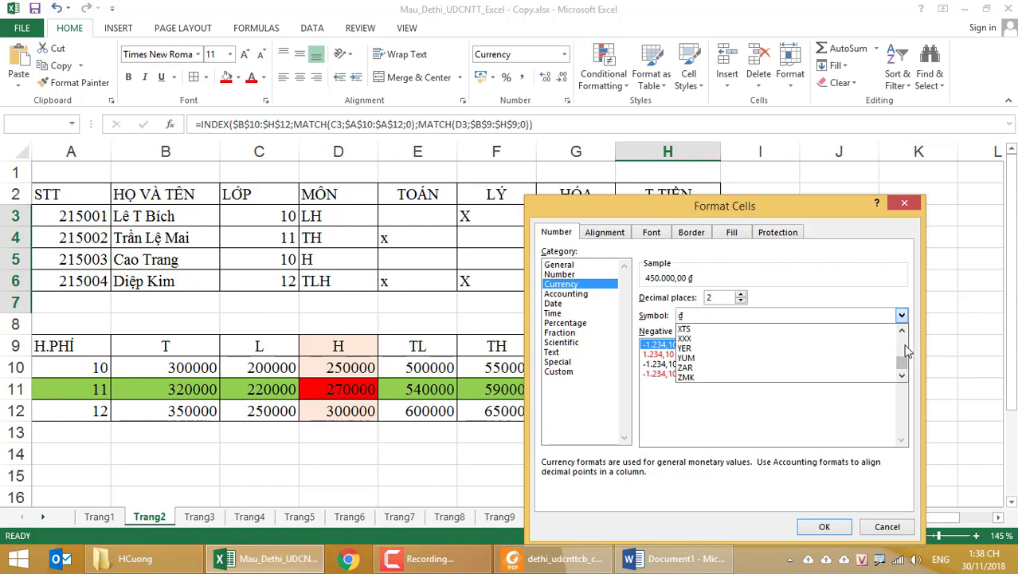
left_click(905, 345)
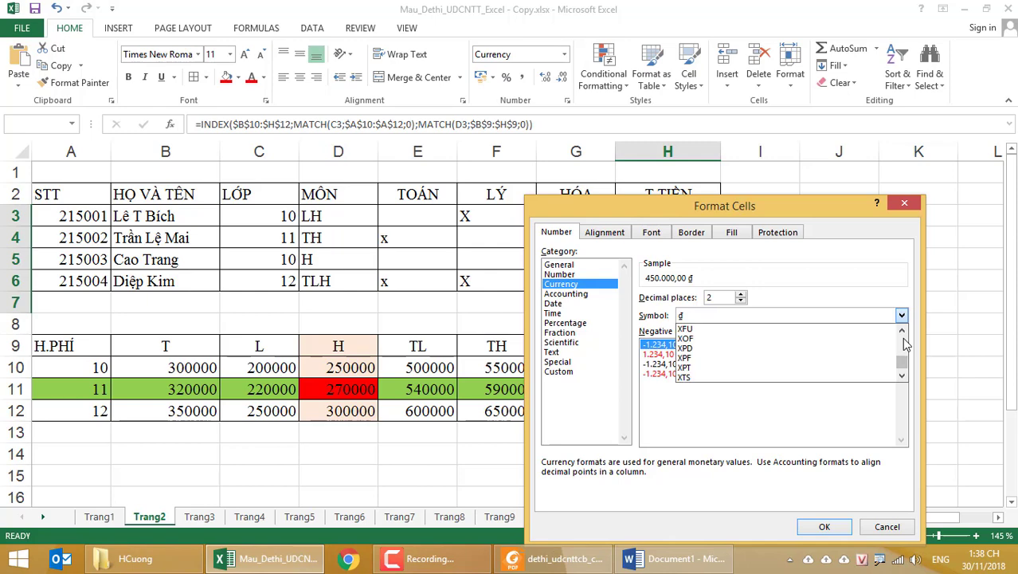
left_click(905, 344)
left_click(905, 345)
left_click(905, 345)
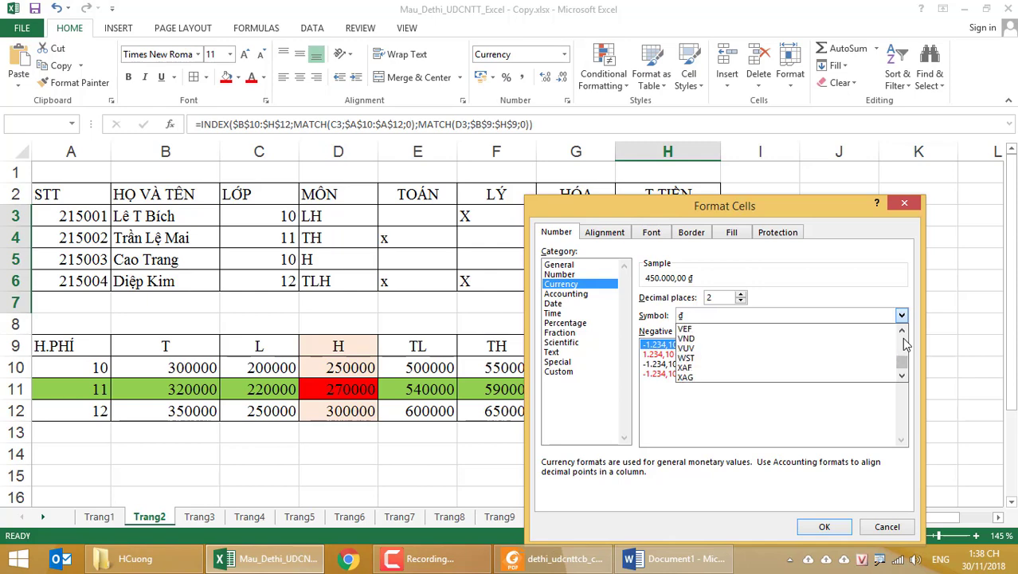
left_click(856, 338)
left_click(823, 528)
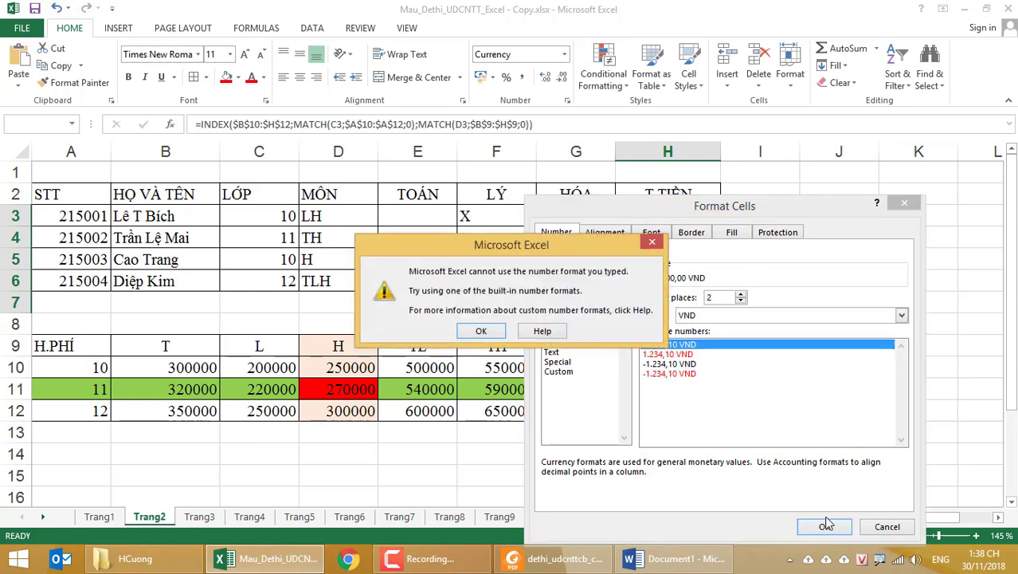
left_click(478, 328)
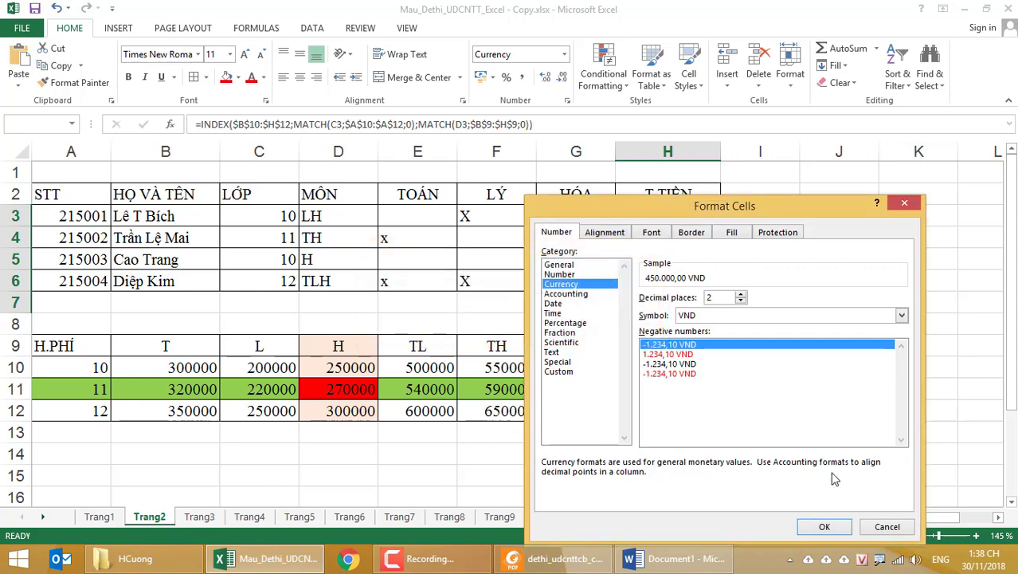
left_click(884, 527)
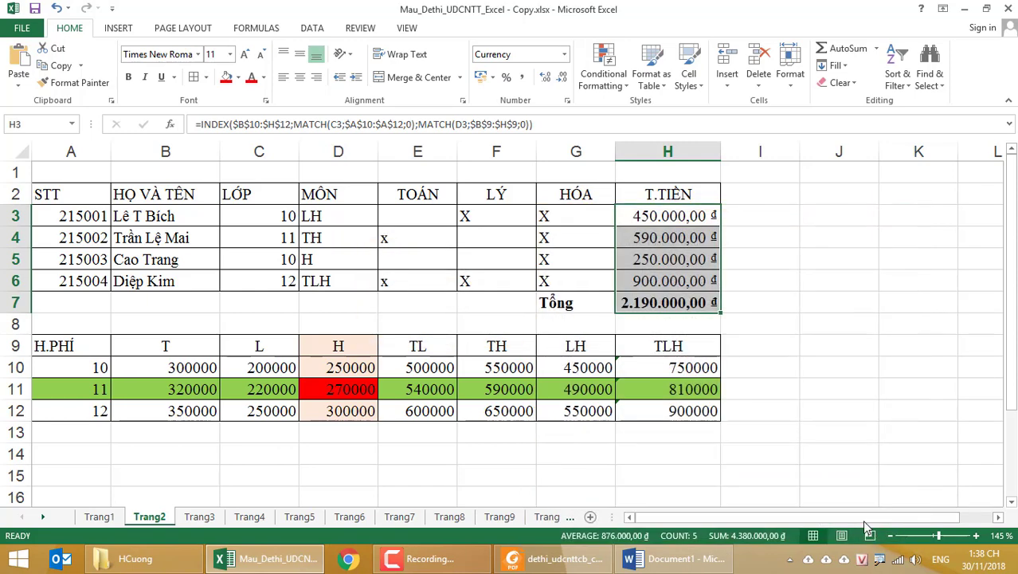
Format H3:H7 as Currency with the VND symbol and widen column H to fit the amounts.
left_click(564, 53)
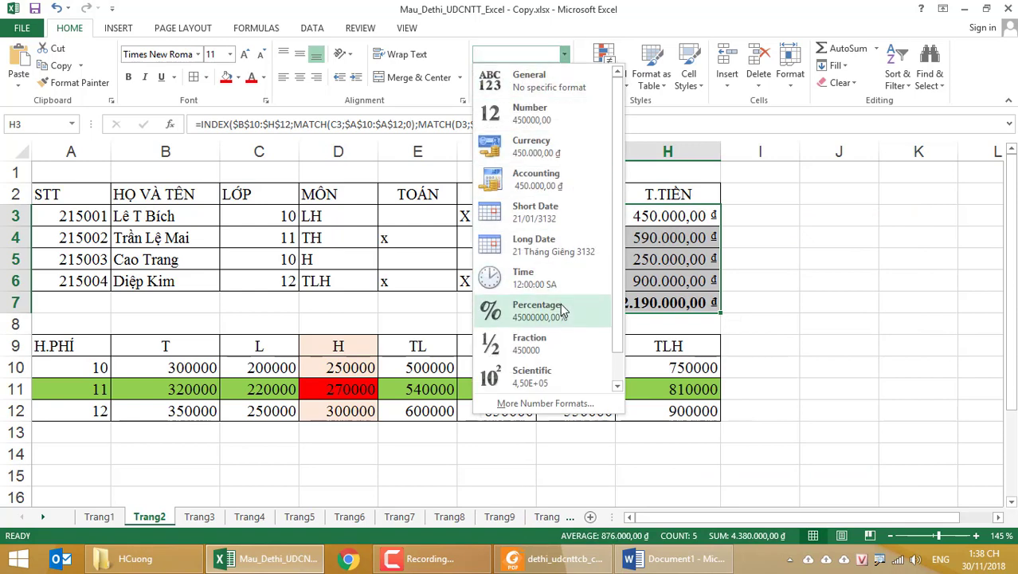
left_click(541, 156)
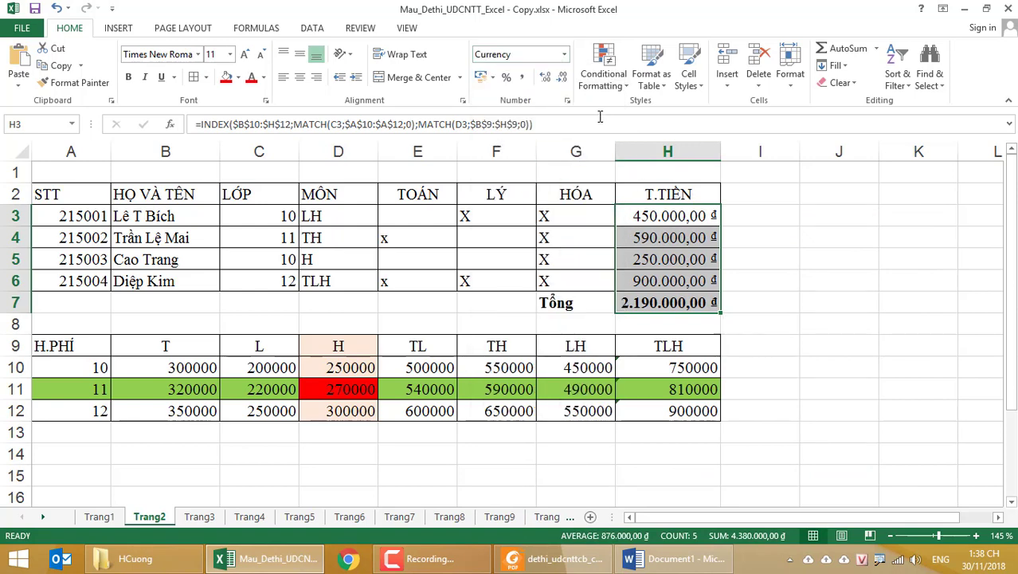
right_click(658, 239)
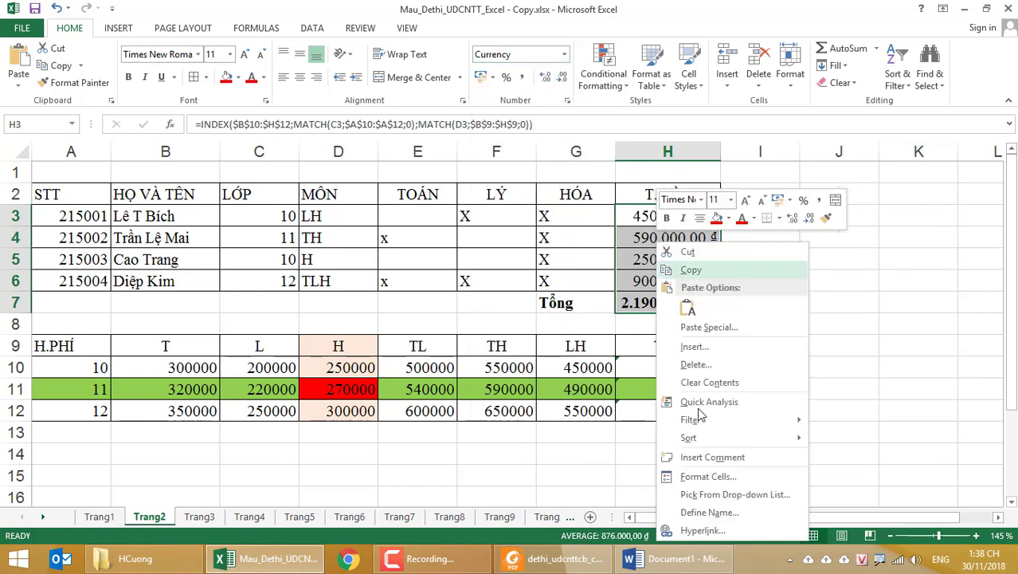
left_click(708, 476)
left_click(660, 317)
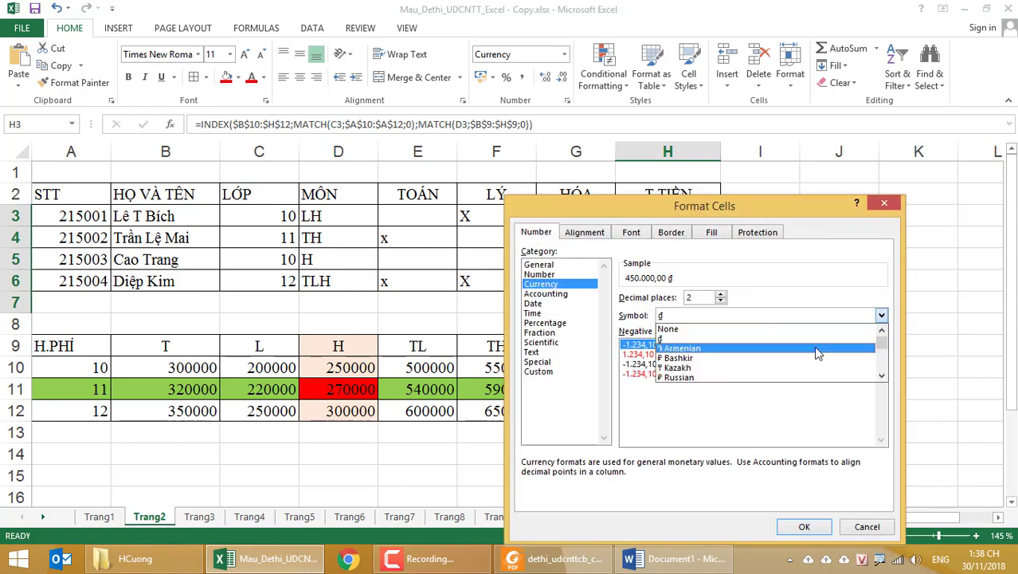
left_click_drag(882, 342, 885, 373)
scroll(883, 362, "up", 8)
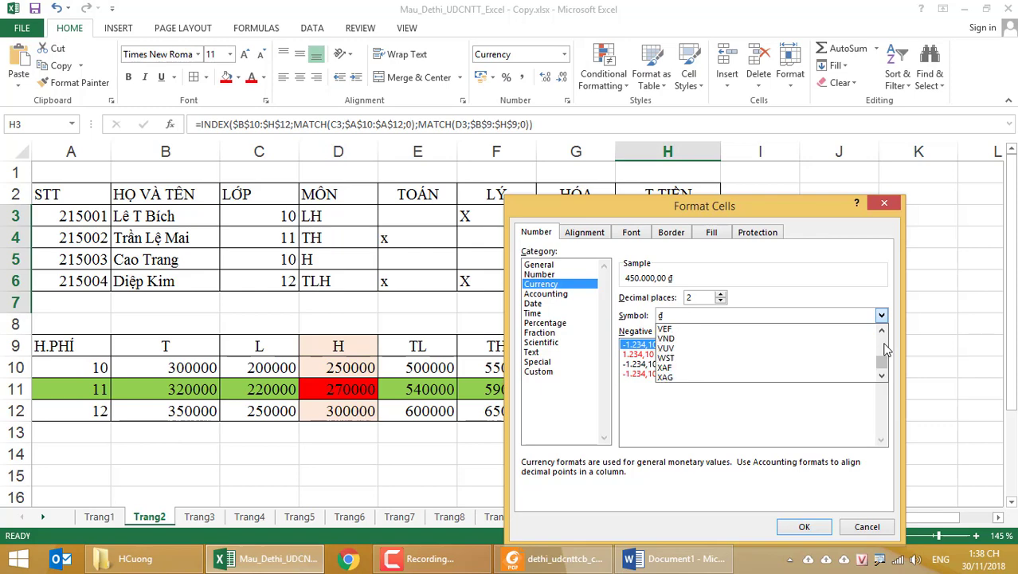
left_click(756, 339)
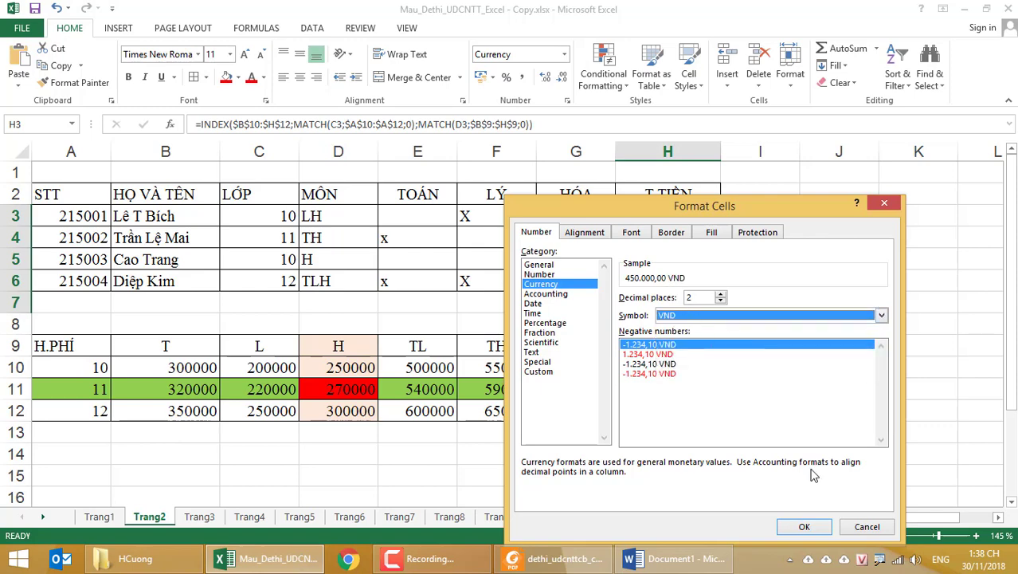
left_click(803, 526)
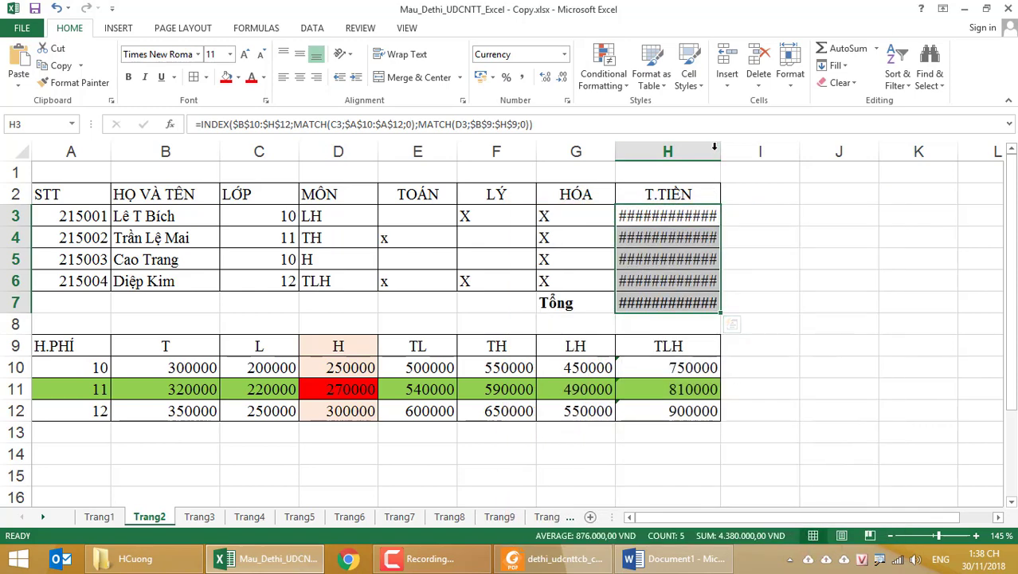
left_click_drag(721, 151, 755, 152)
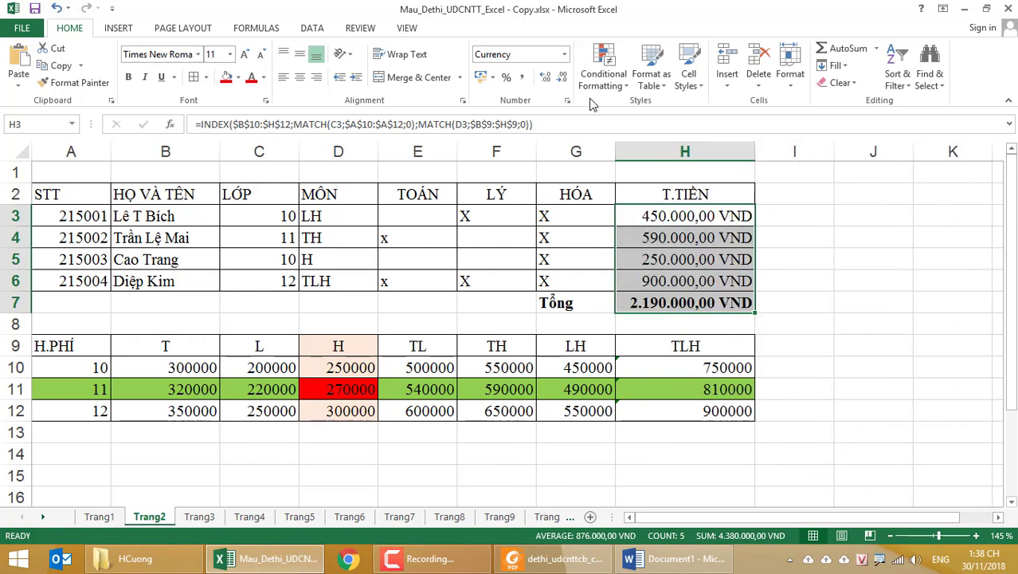
Try the custom number format [$VND] #.##0,00 on H3:H7, placing the currency code before the amounts, and undo it.
left_click(564, 54)
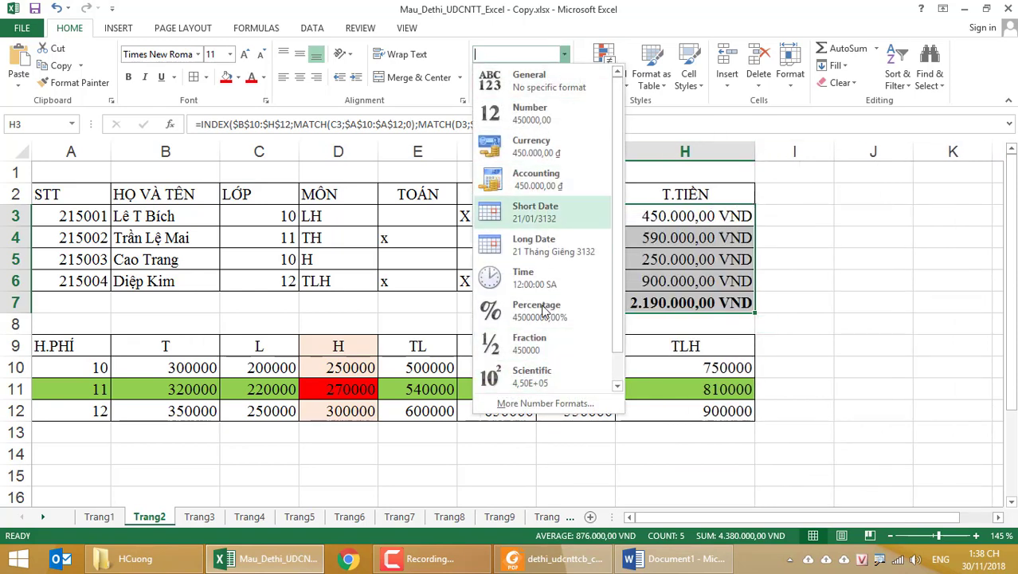
left_click(549, 403)
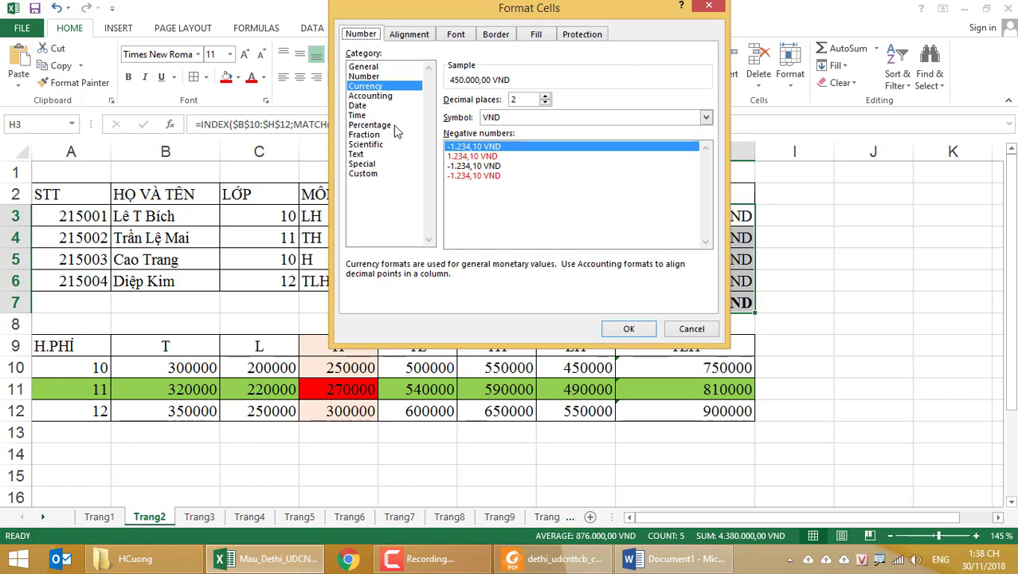
left_click(373, 176)
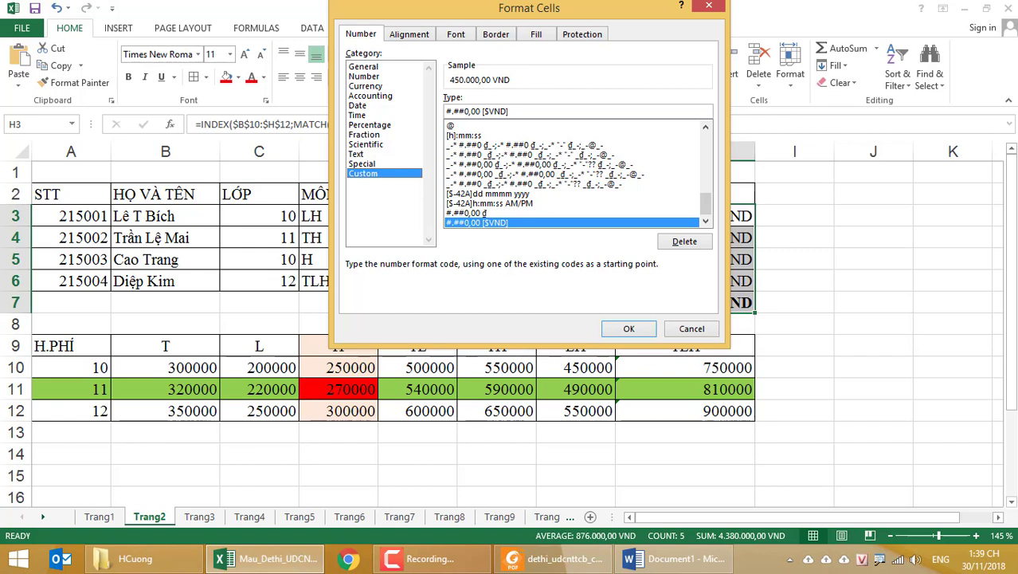
double_click(475, 110)
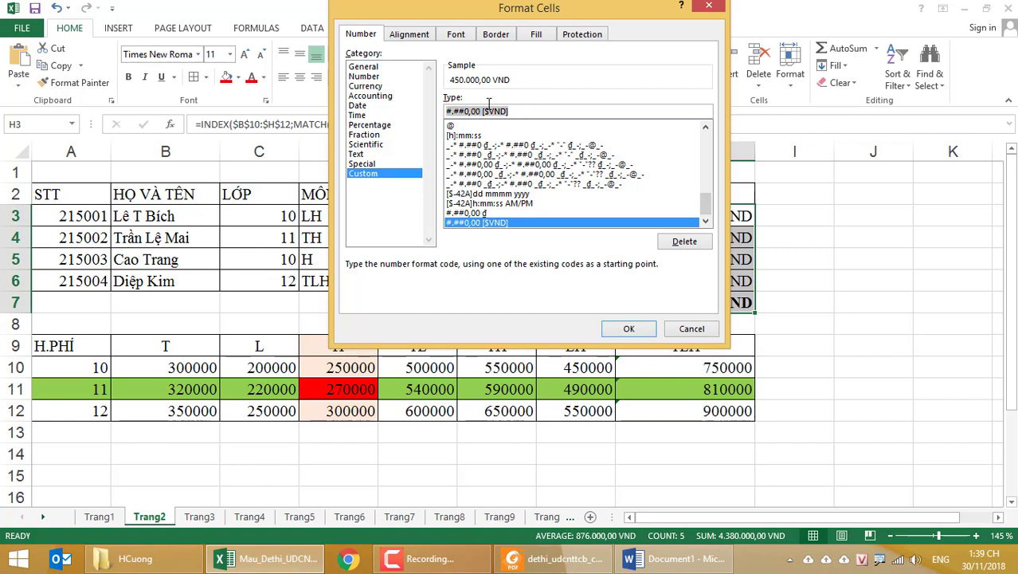
double_click(485, 110)
key("ctrl+c")
key("BackSpace")
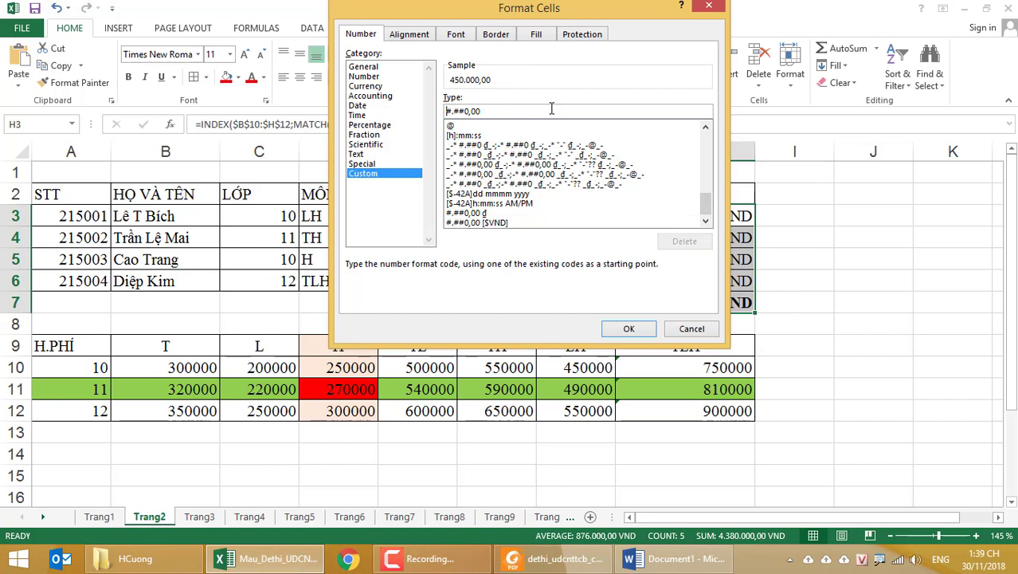
key("Home")
key("ctrl+v")
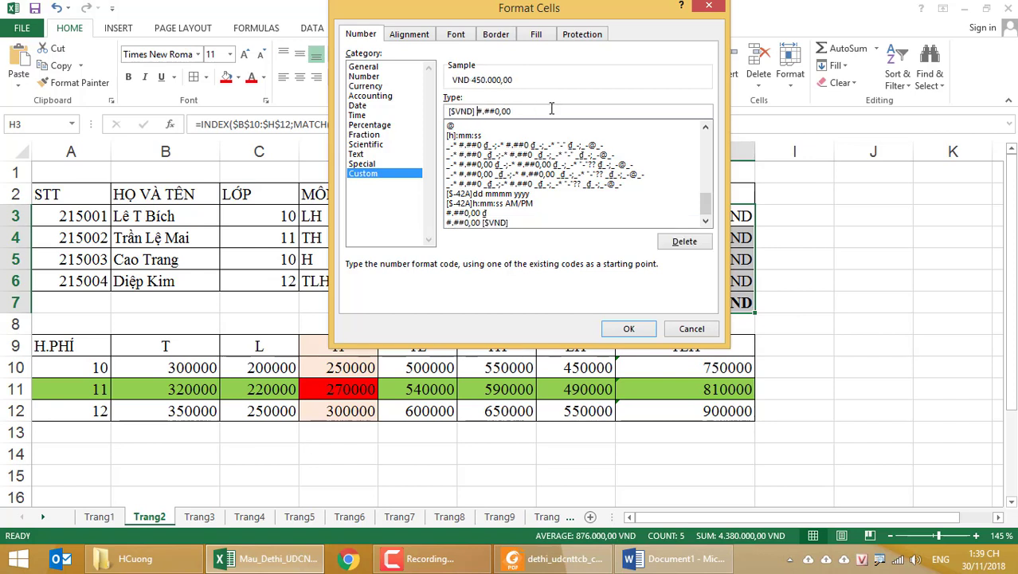
left_click(628, 328)
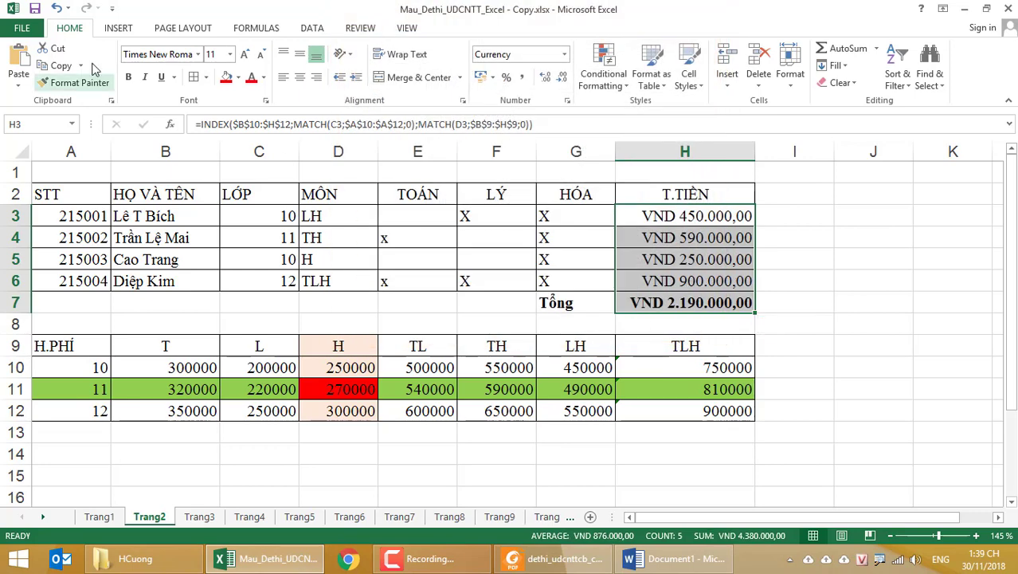
left_click(57, 8)
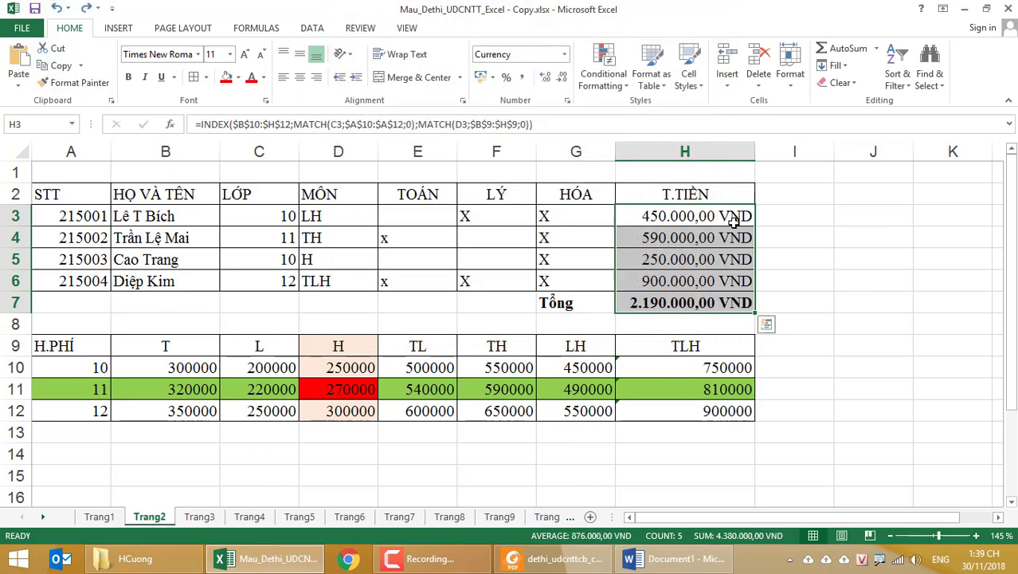